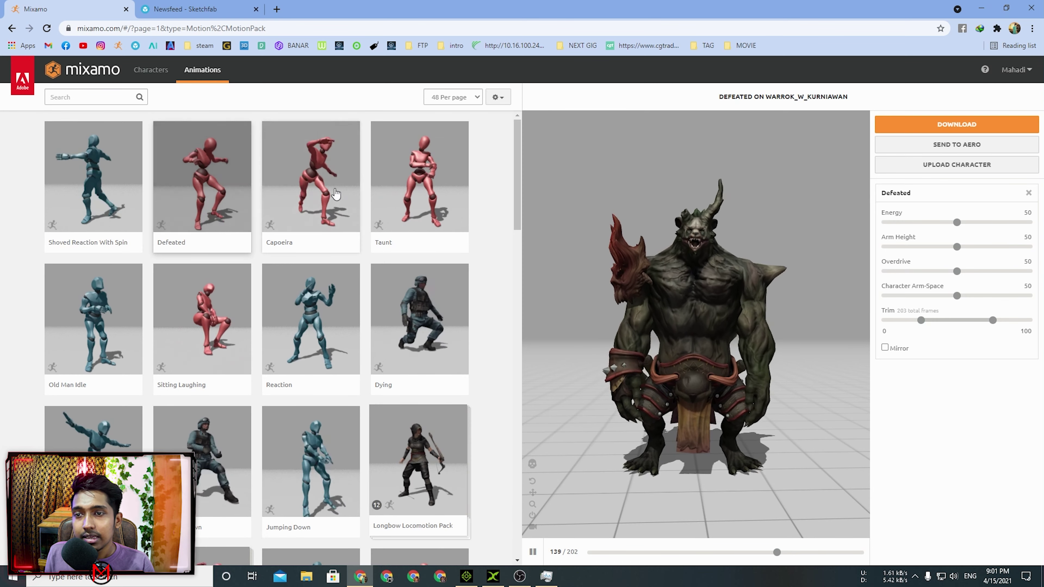
Preview the Capoeira and Dying animations from the Mixamo animation grid
left_click(327, 205)
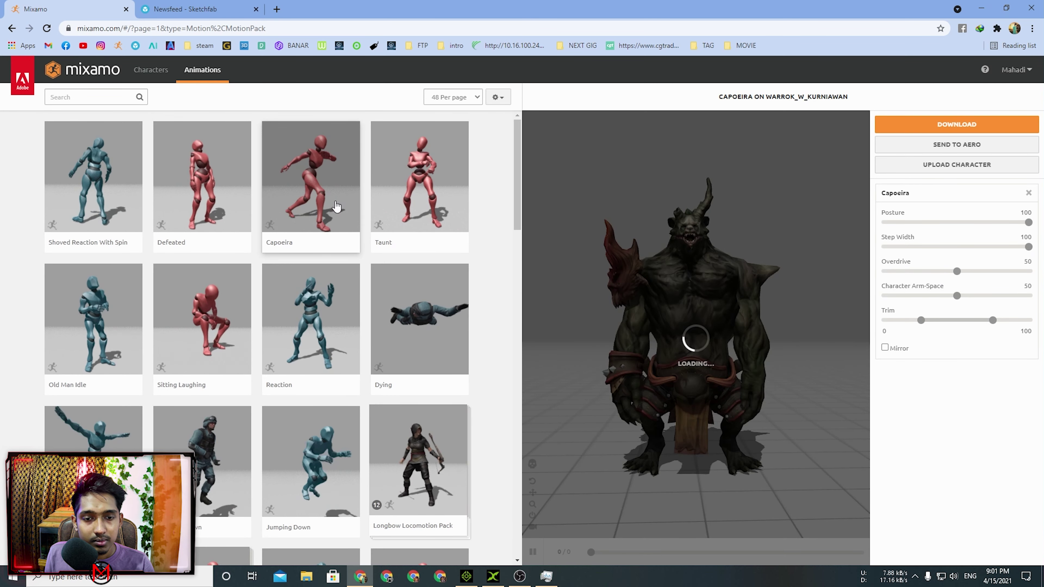
scroll(370, 263, "down", 2)
left_click(419, 219)
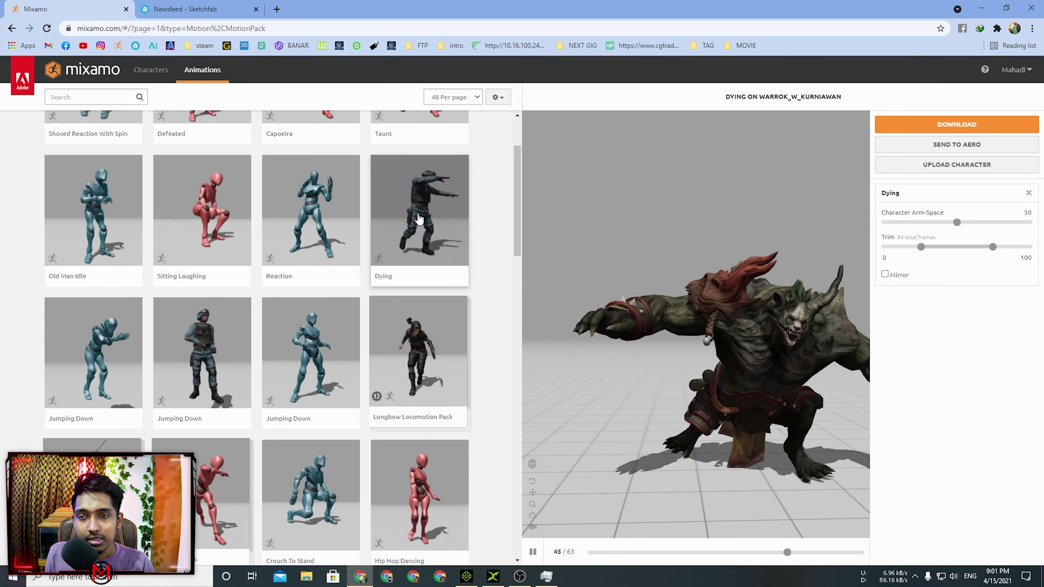
scroll(172, 104, "up", 2)
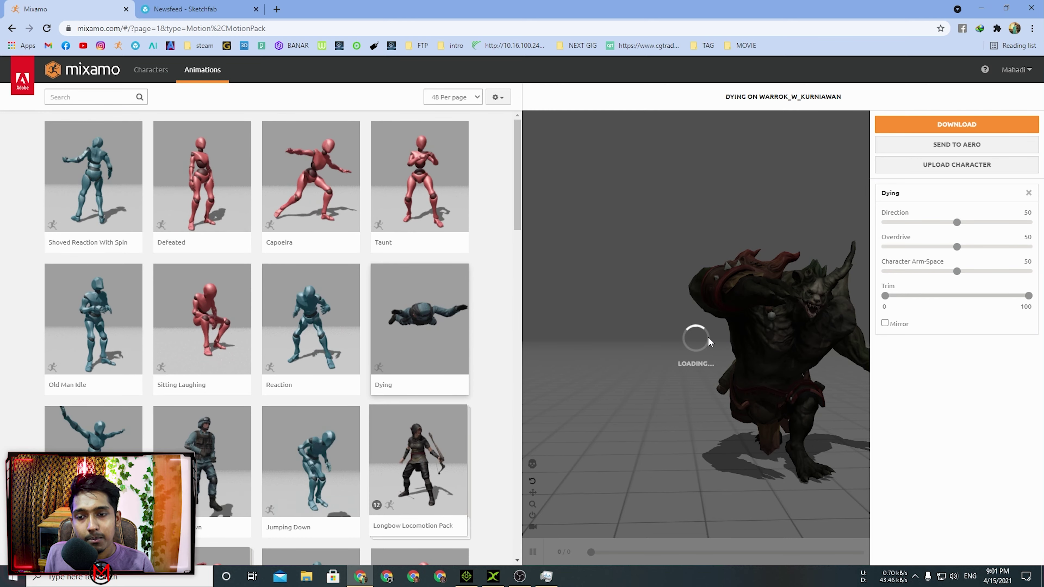
scroll(372, 300, "down", 14)
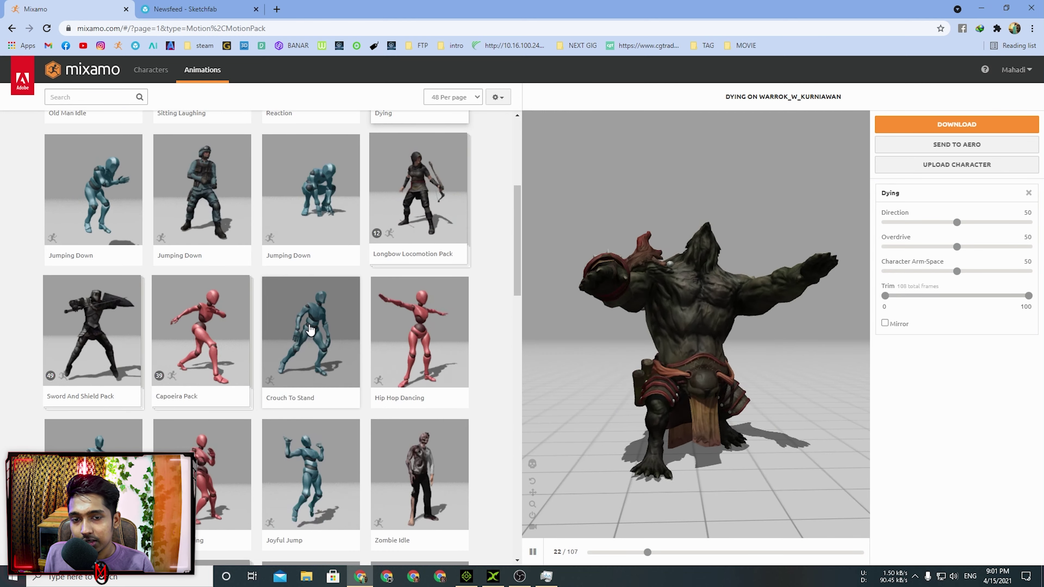
scroll(309, 327, "up", 10)
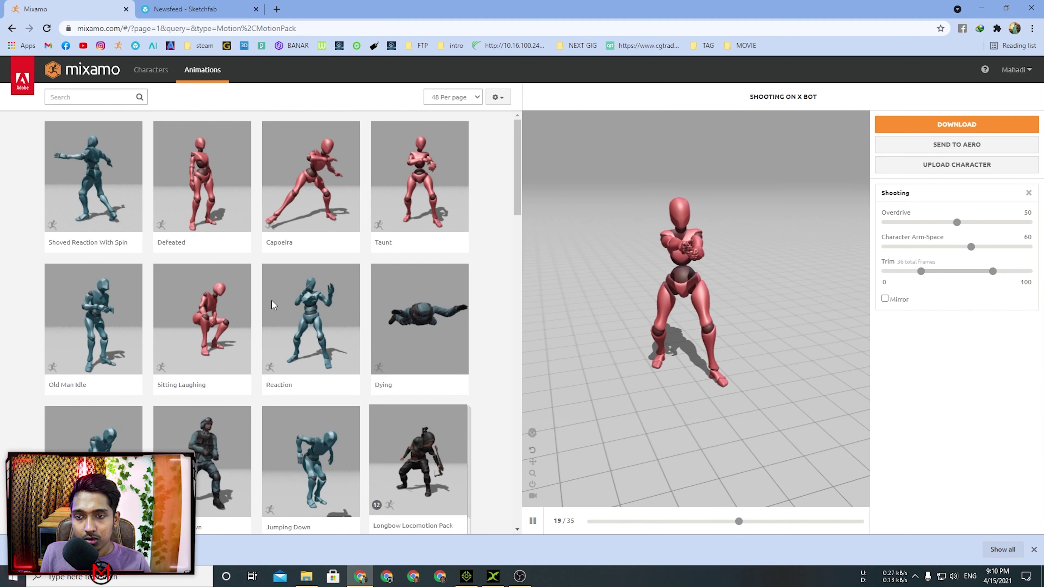
Search Mixamo for 'fighting' and preview the Standing animation on X Bot
left_click(66, 97)
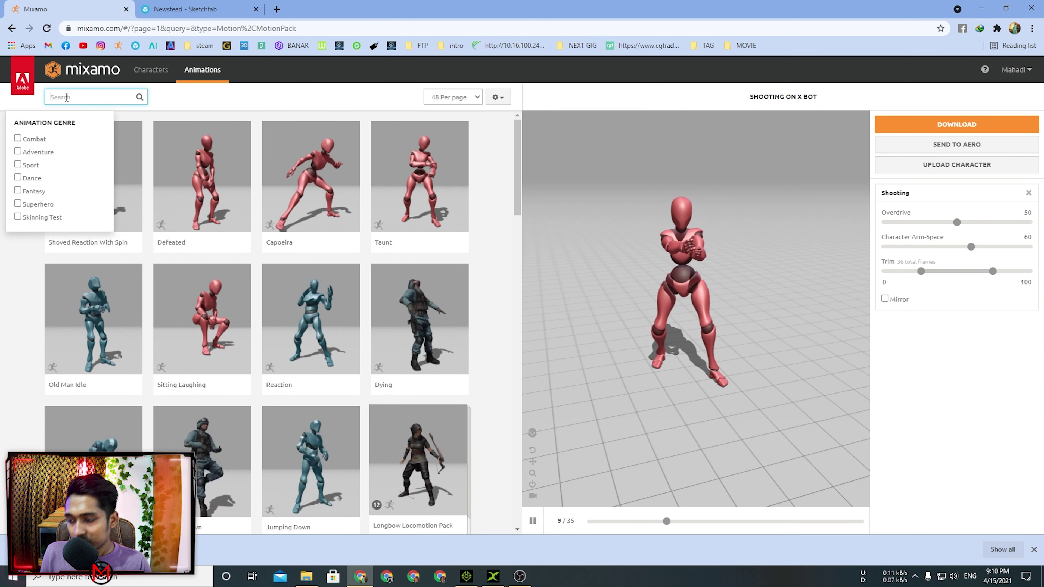
type("fight")
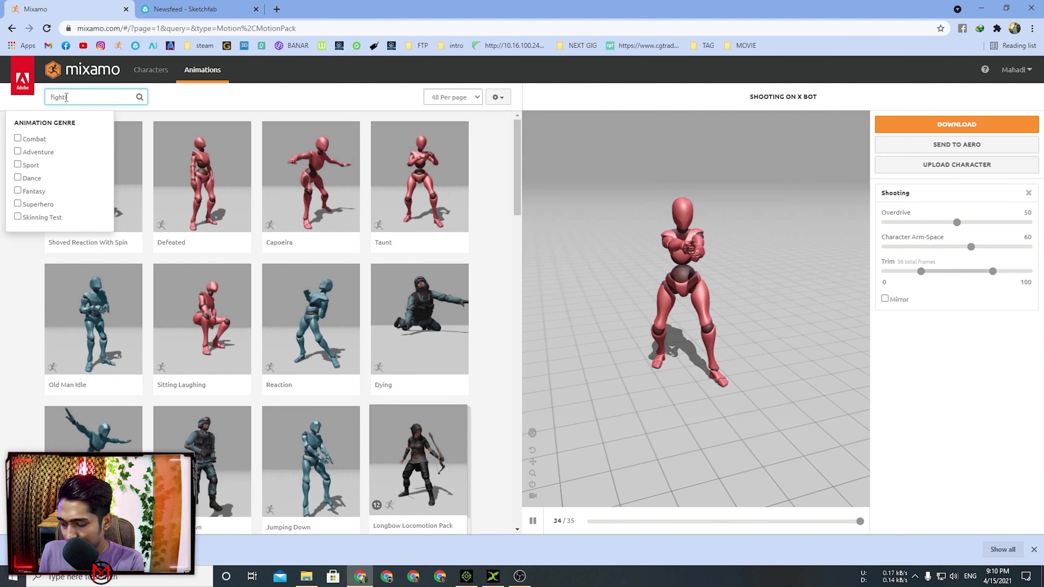
type("ing")
key("Return")
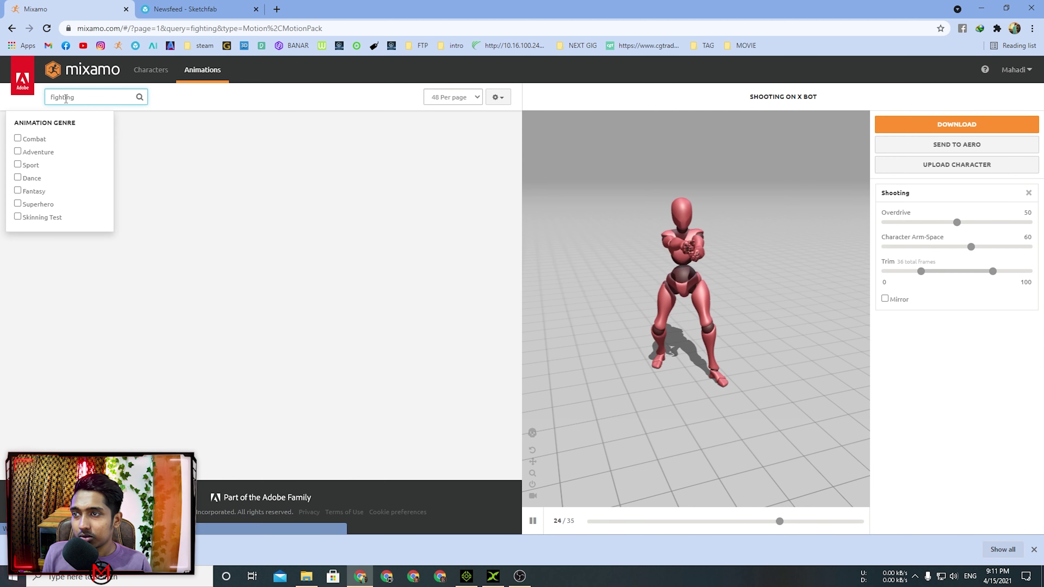
left_click(190, 95)
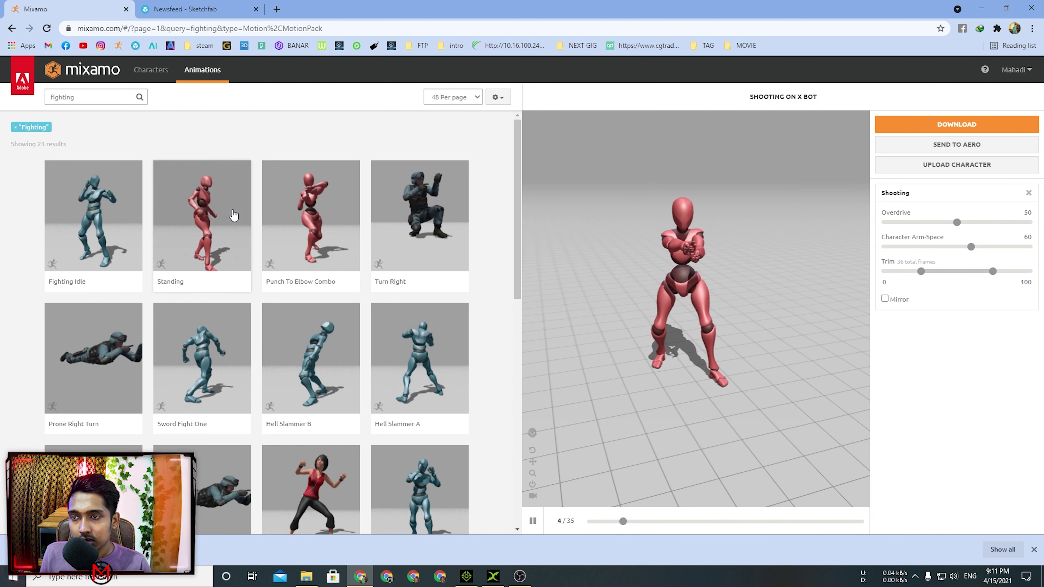
left_click(218, 215)
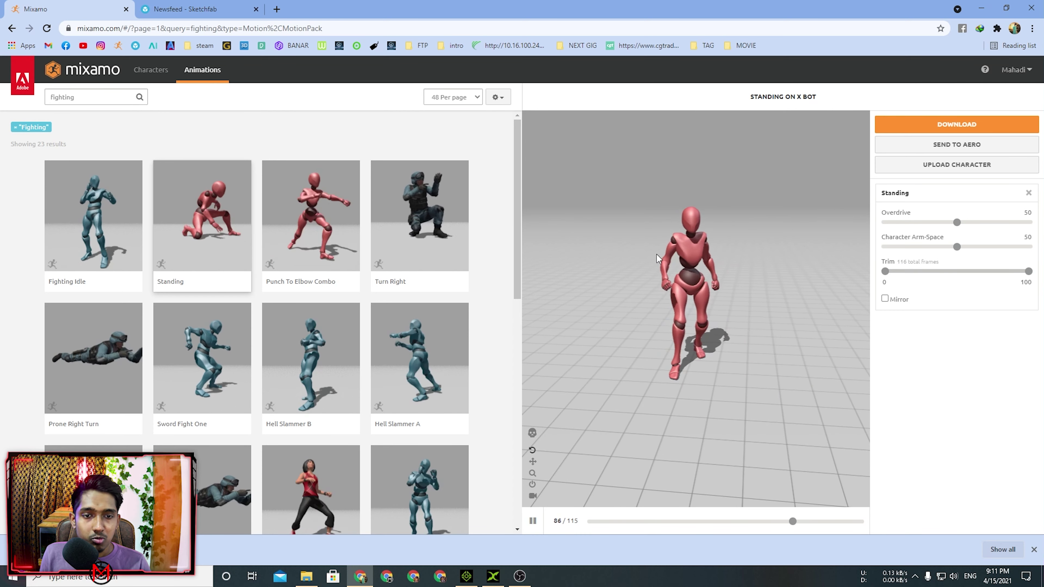
Download the Standing animation as FBX for Unity (.fbx) with skin at 30 frames per second
left_click(904, 125)
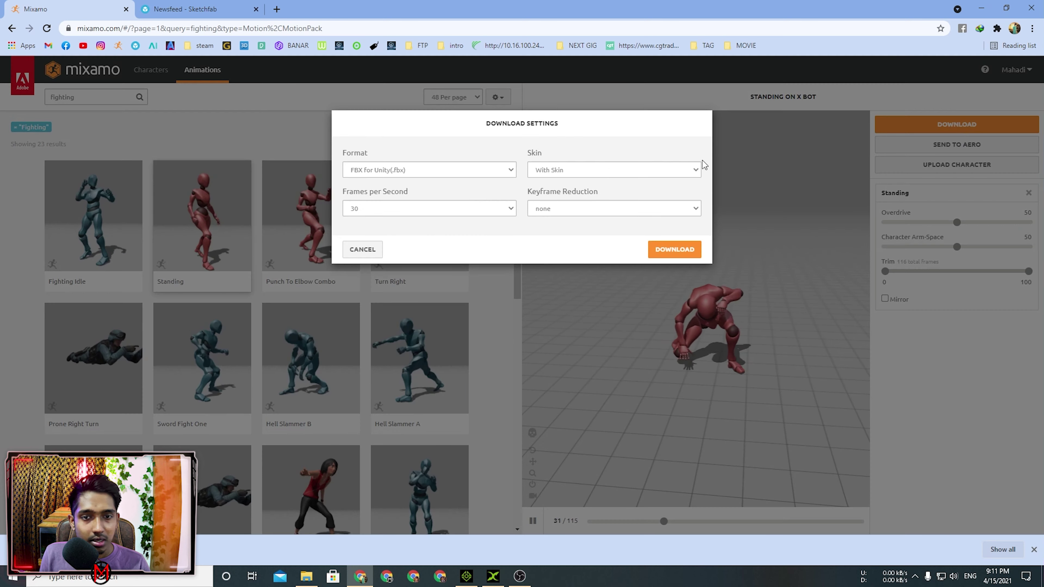
left_click(422, 170)
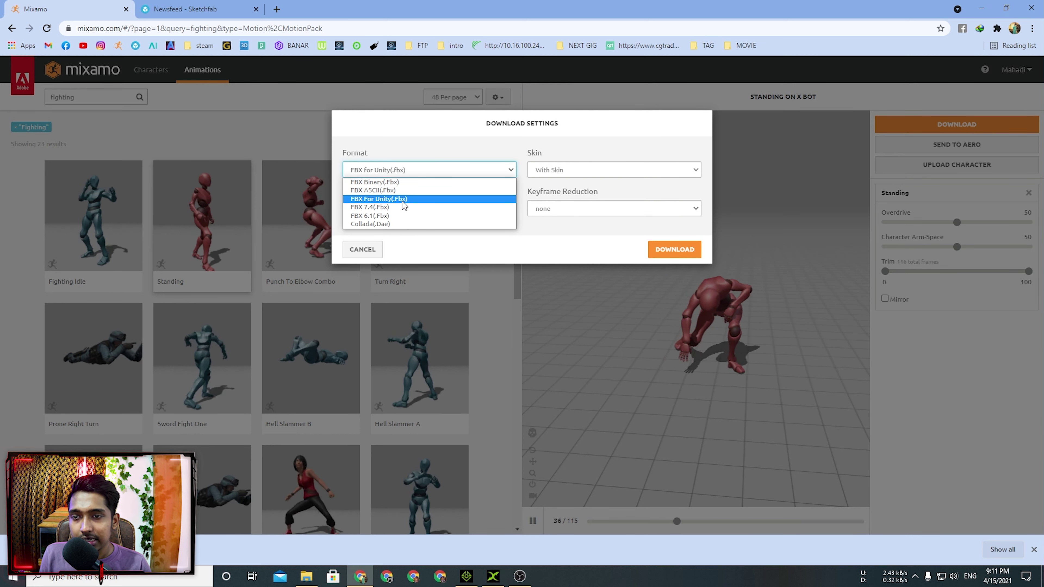
left_click(426, 200)
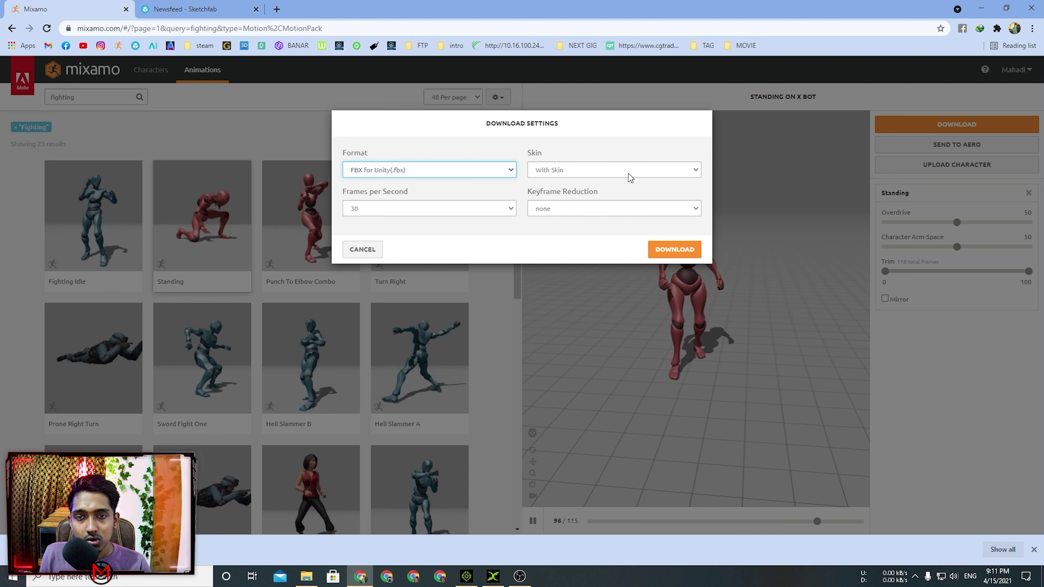
left_click(457, 204)
left_click(465, 208)
left_click(465, 209)
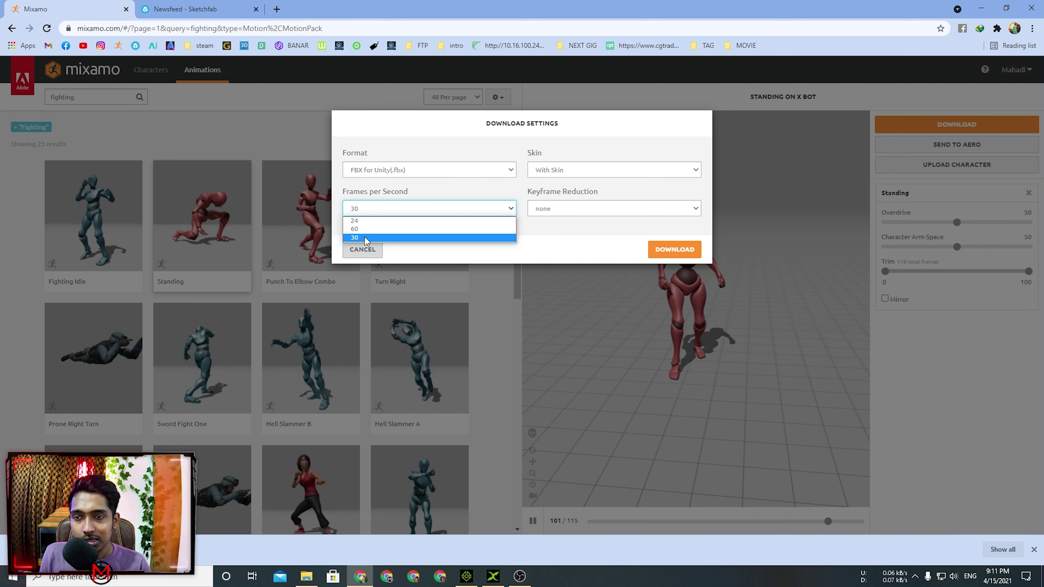
left_click(399, 225)
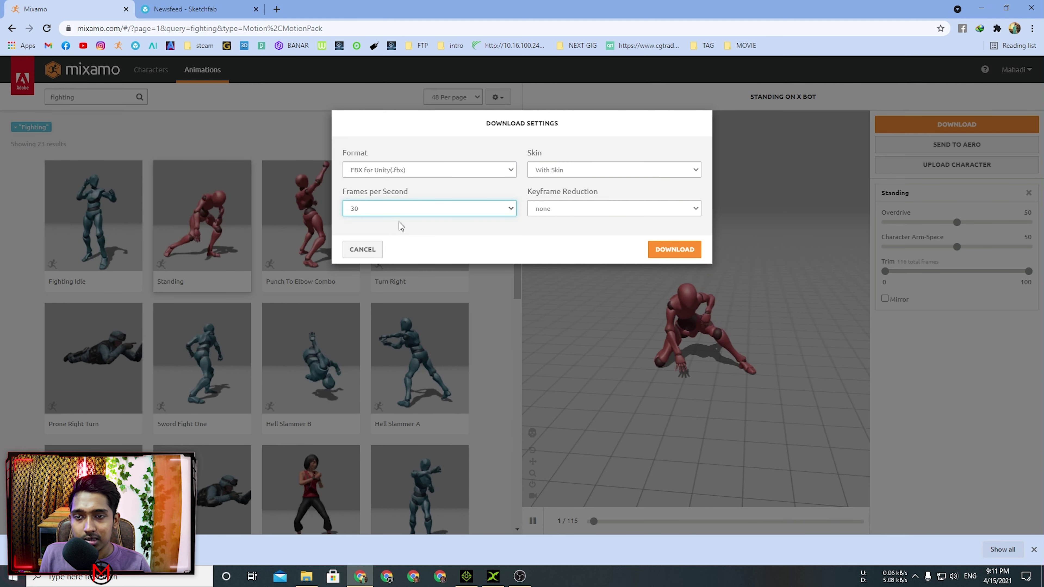
left_click(677, 250)
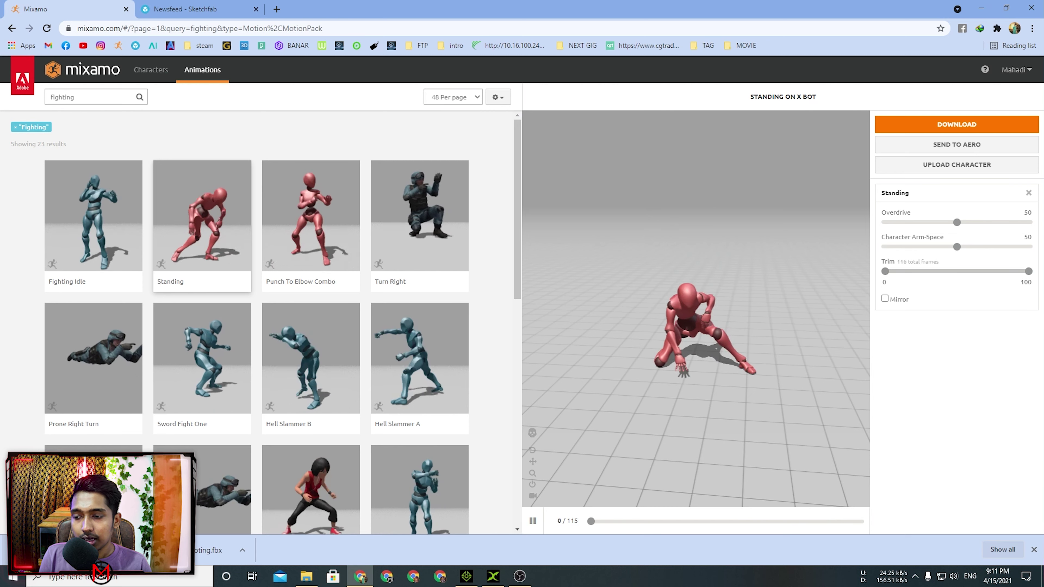
left_click(497, 580)
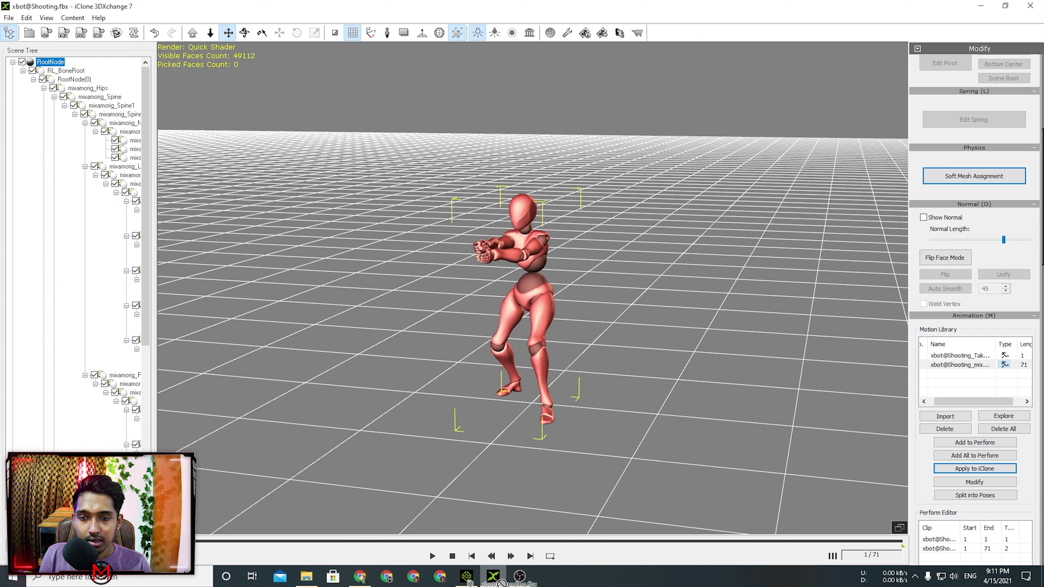
left_click_drag(395, 350, 395, 349)
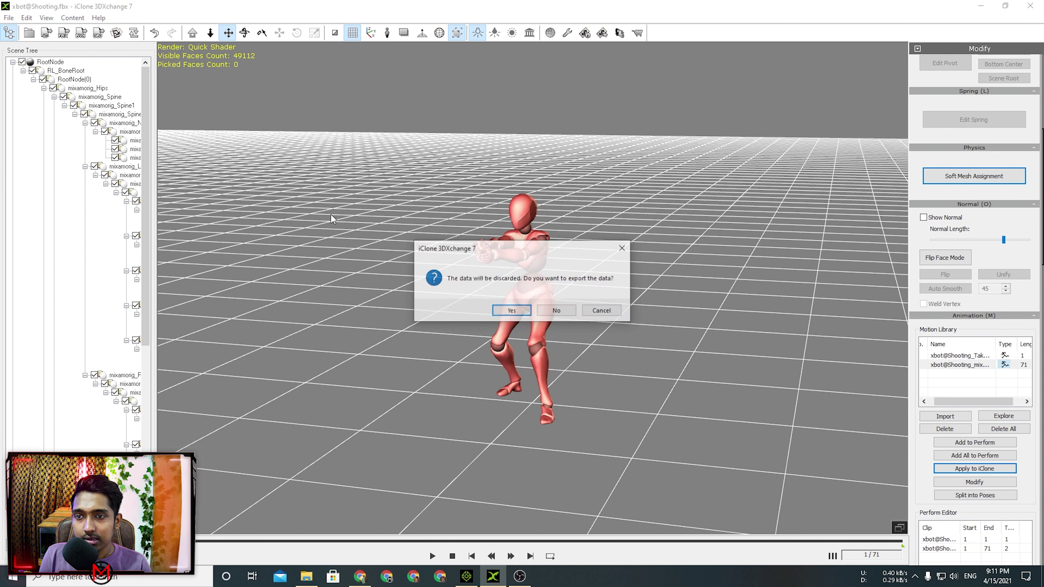
left_click(574, 311)
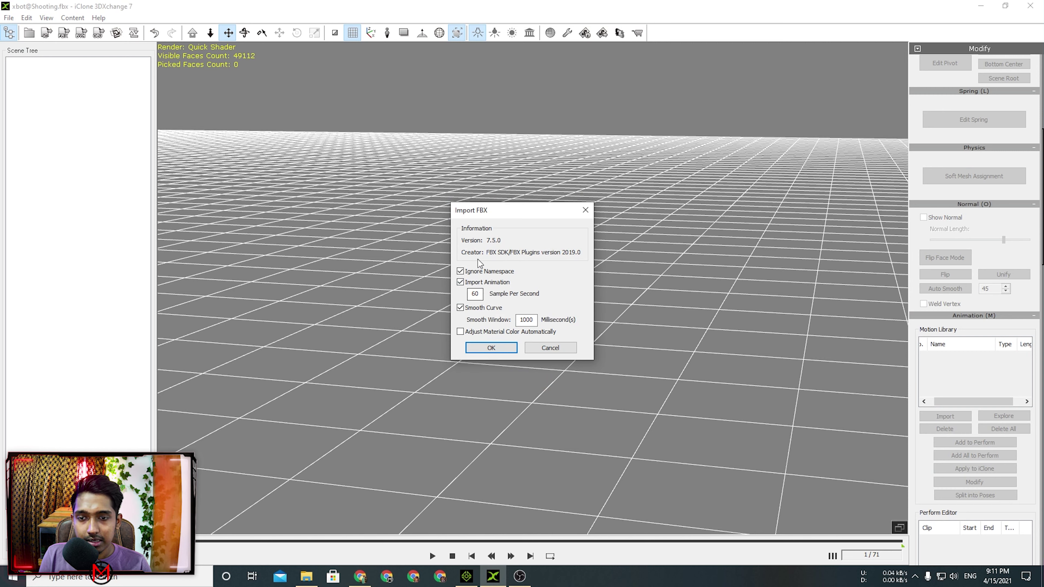
left_click(495, 349)
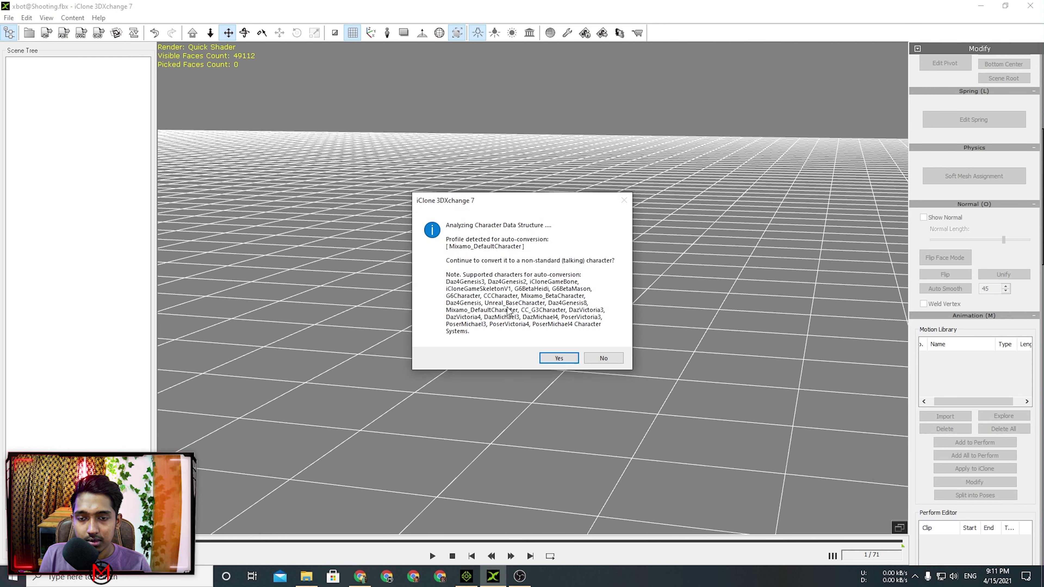
left_click(546, 358)
left_click(556, 323)
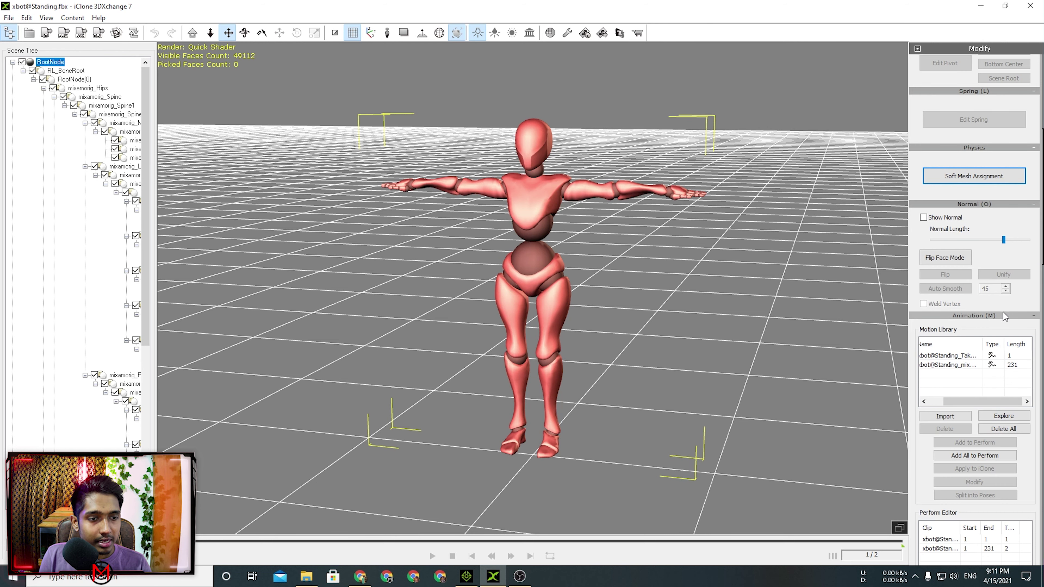
Play the 231-frame Standing motion from the Motion Library, framing the whole character
scroll(1004, 310, "up", 5)
scroll(1011, 313, "down", 6)
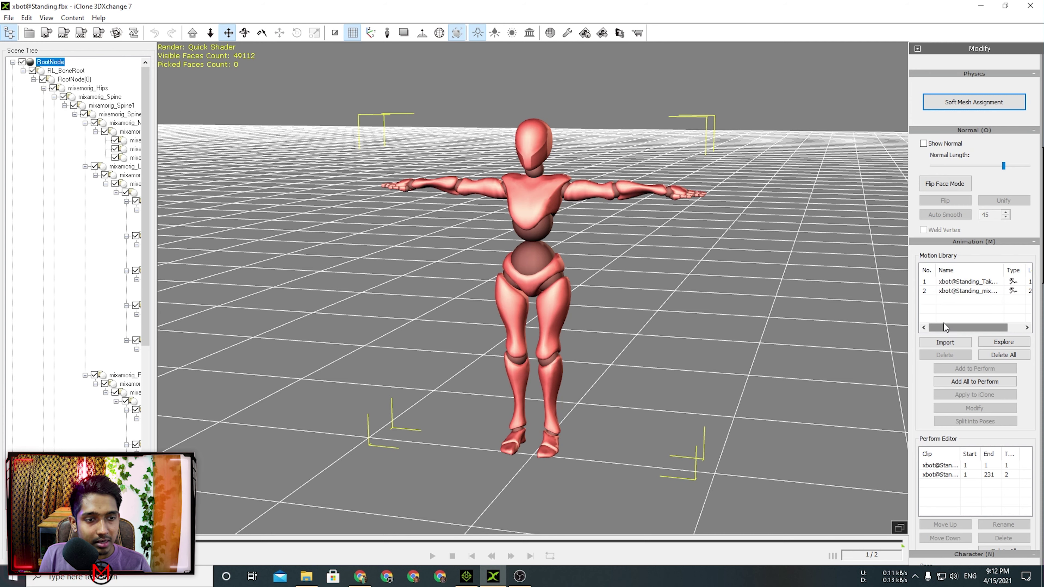
left_click(954, 283)
double_click(954, 290)
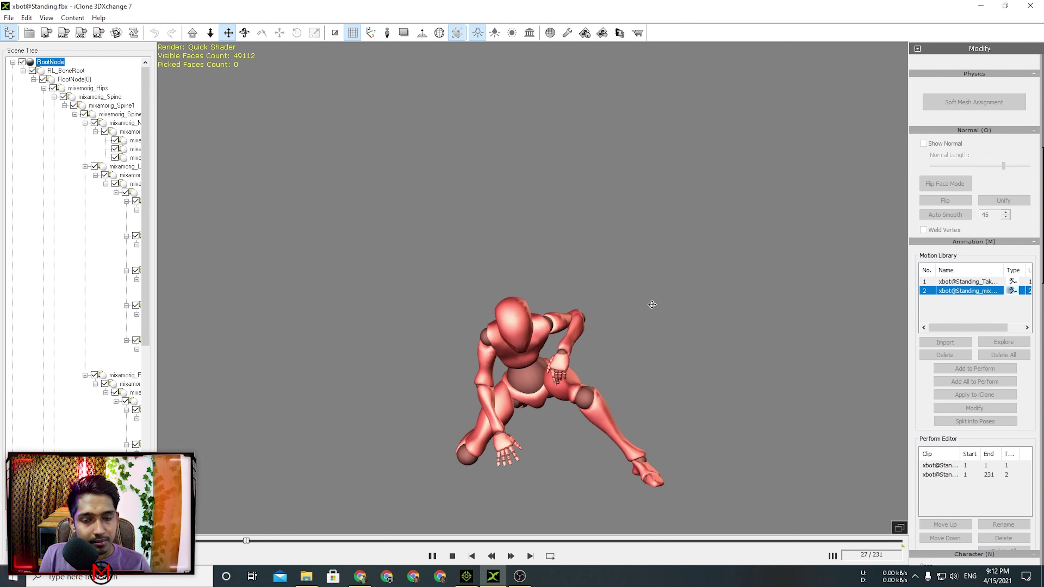
left_click_drag(591, 330, 588, 293)
scroll(586, 294, "down", 4)
double_click(954, 290)
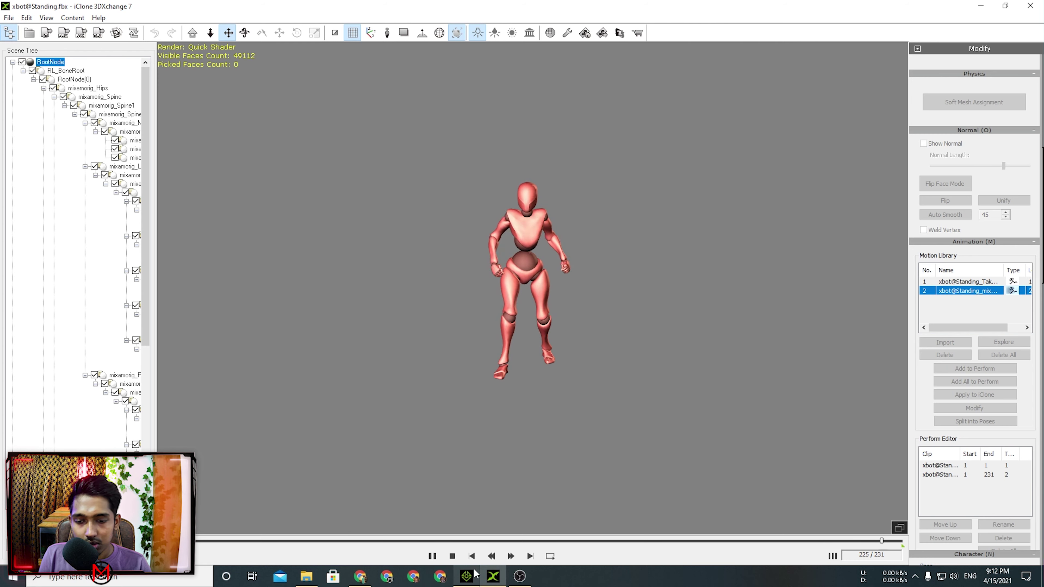
left_click(472, 577)
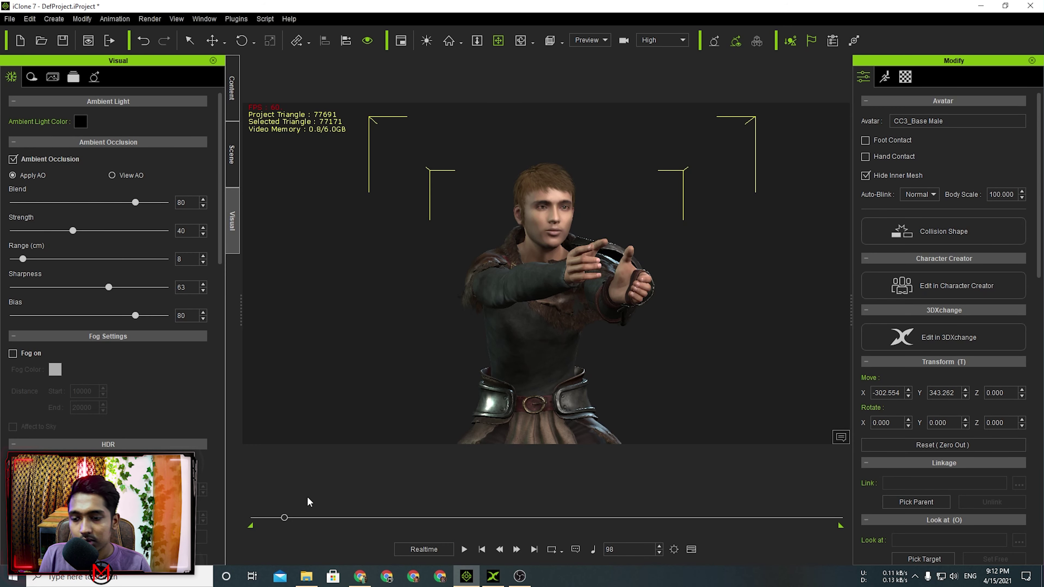
Open the CC3_Base Male character's right-click options and switch between 3DXchange and iClone 7
scroll(618, 261, "down", 5)
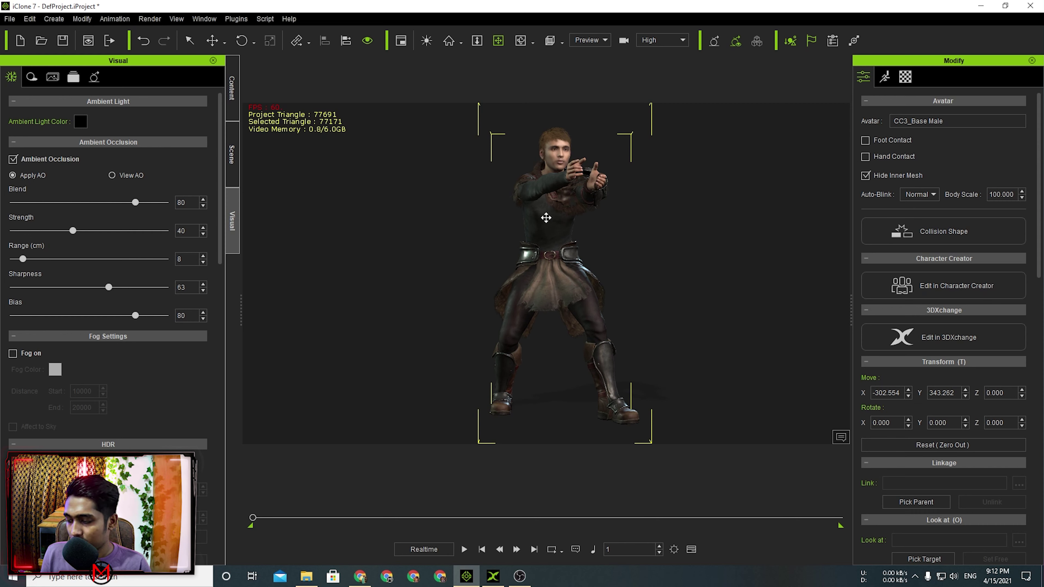
right_click(547, 218)
left_click(621, 370)
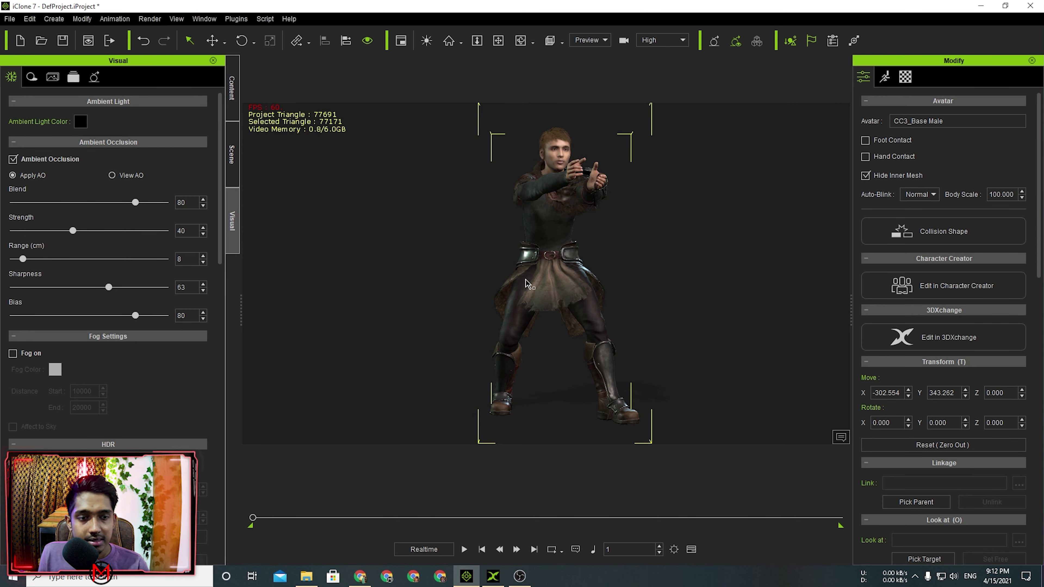
left_click(493, 578)
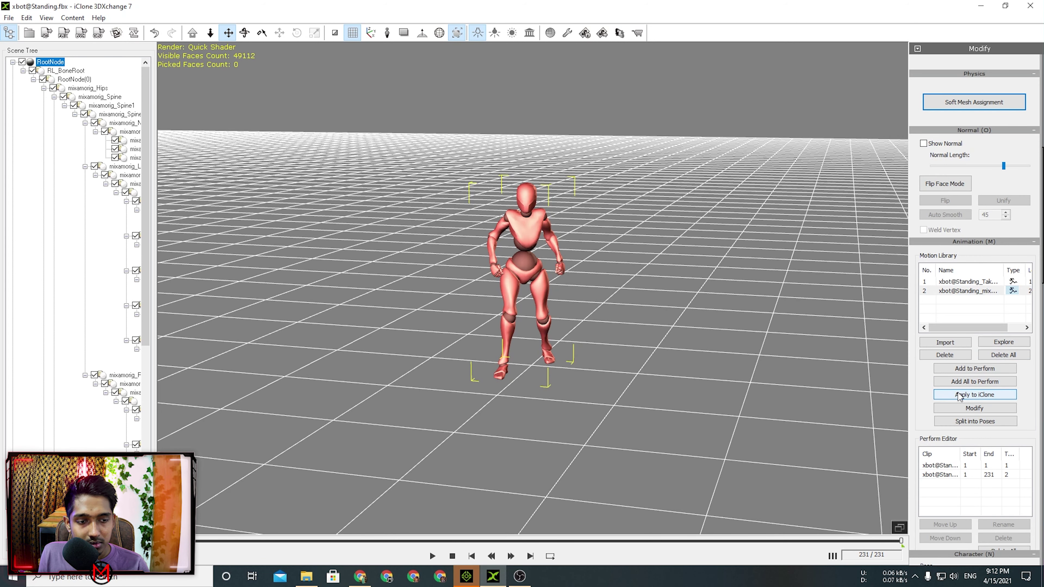
left_click(465, 577)
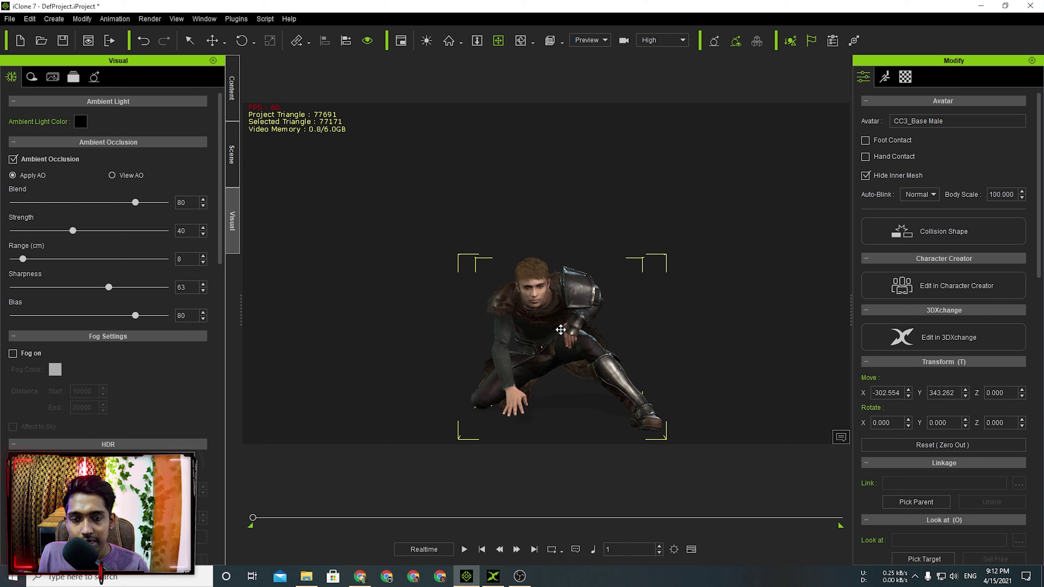
Play the crouch-to-stand motion, scrub back to replay it, then stop playback
left_click(464, 550)
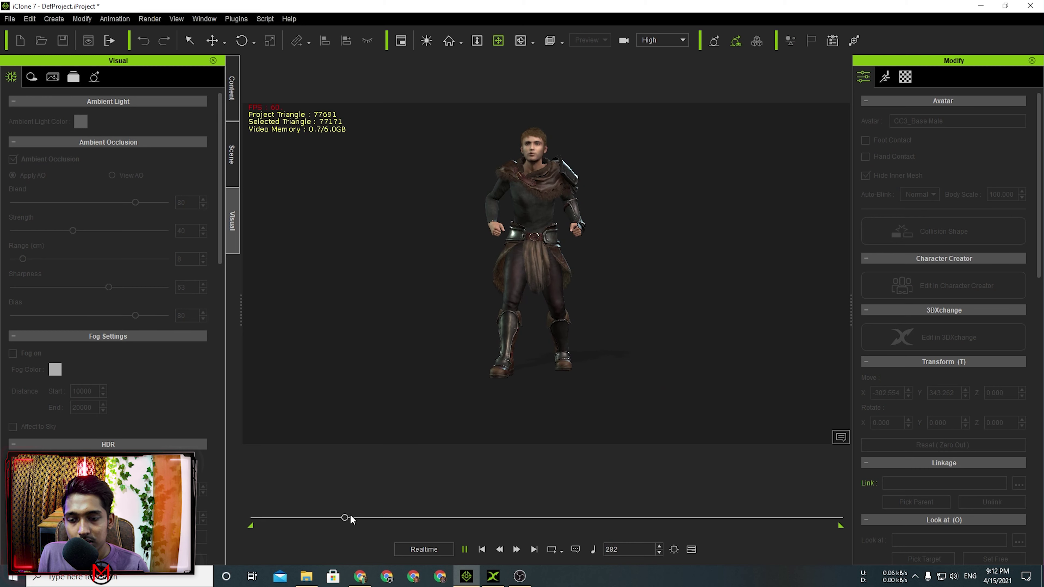
left_click_drag(351, 517, 255, 518)
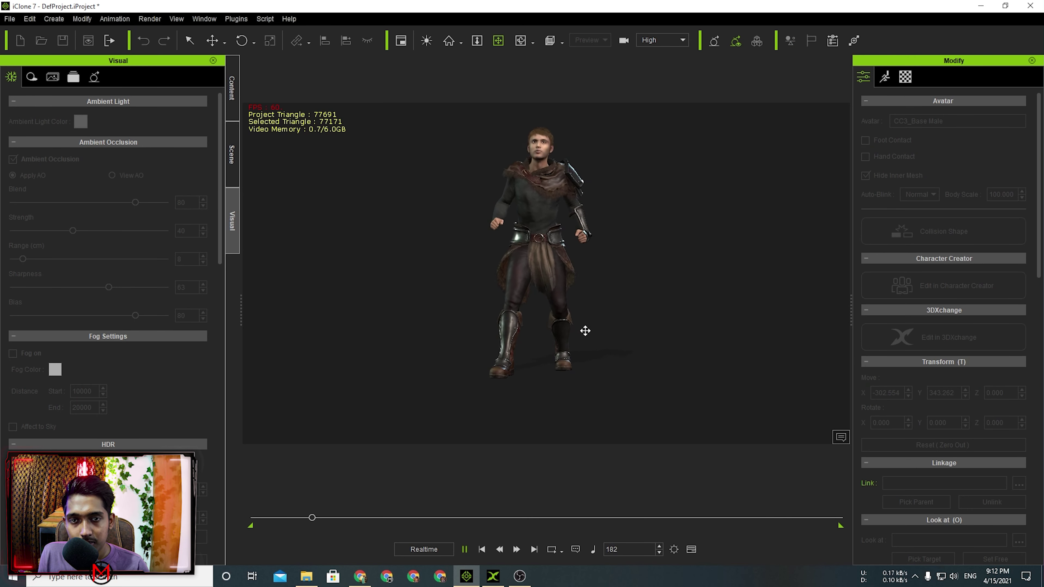
left_click_drag(341, 518, 236, 519)
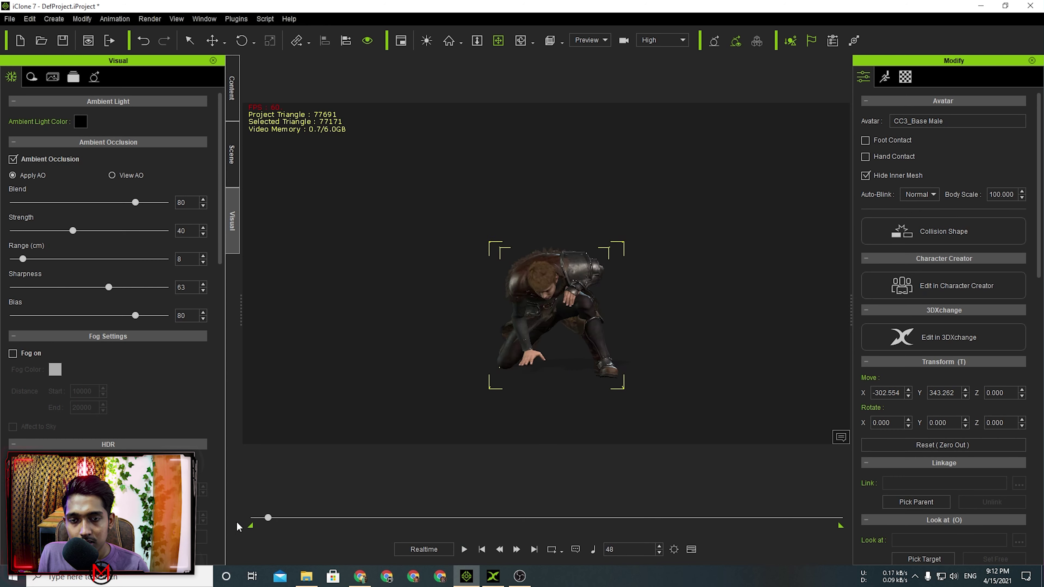
left_click(468, 550)
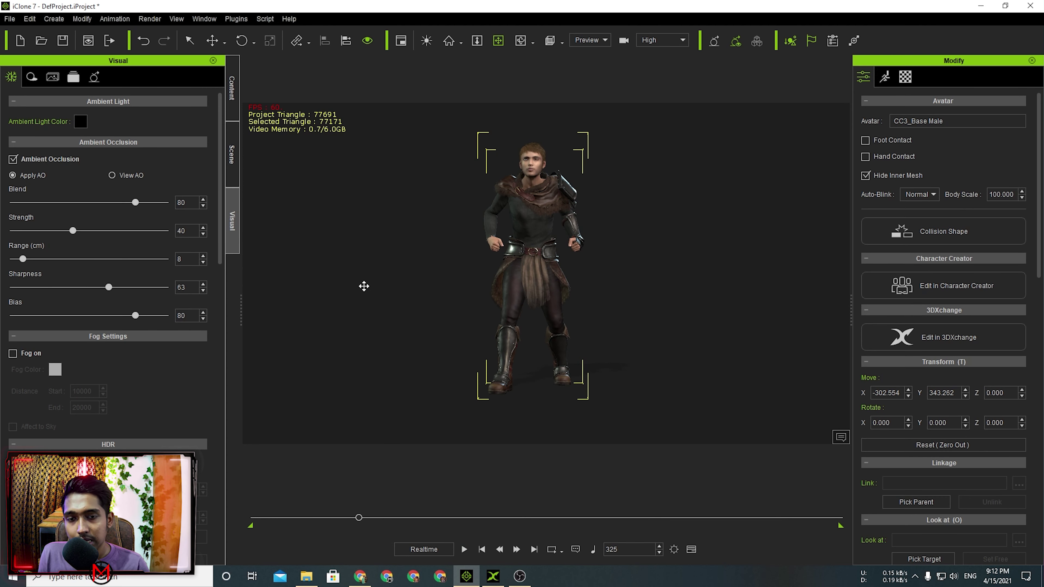
left_click(313, 517)
Show the Timeline and fit the mixamo clip's 0–1800 frame range to the window
left_click(692, 551)
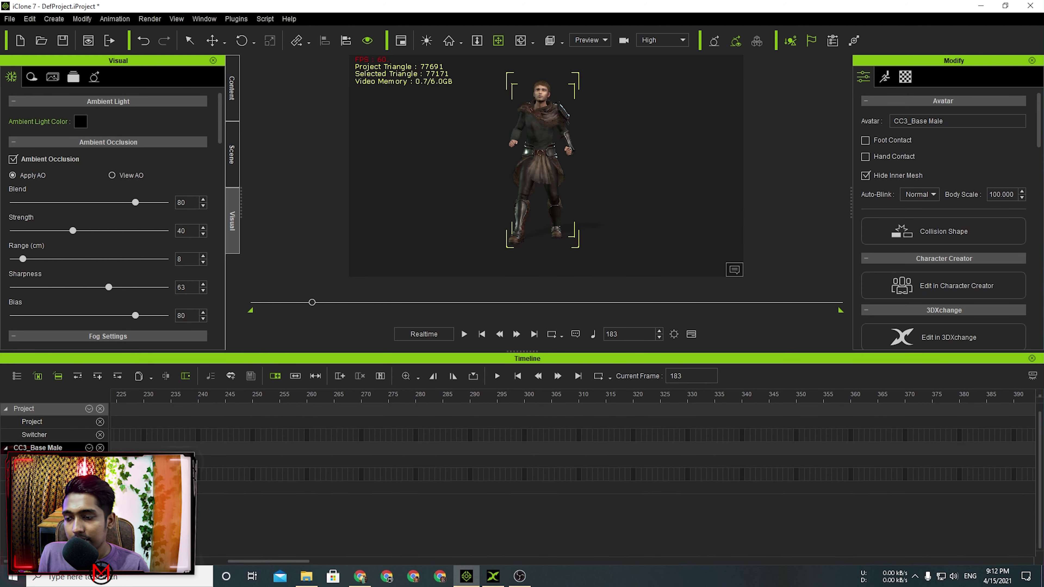
left_click(138, 487)
left_click_drag(328, 303, 305, 303)
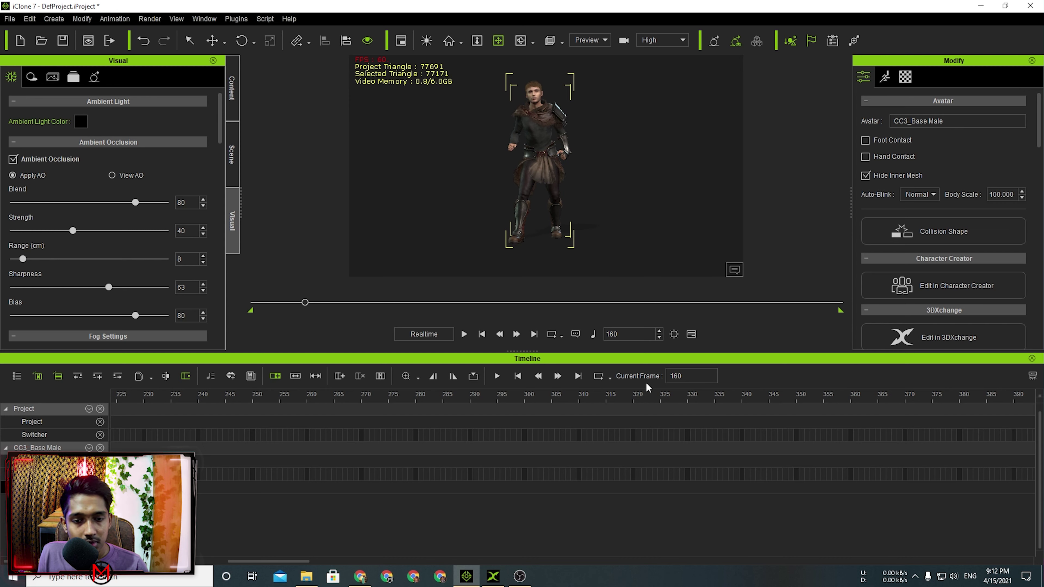
left_click(417, 378)
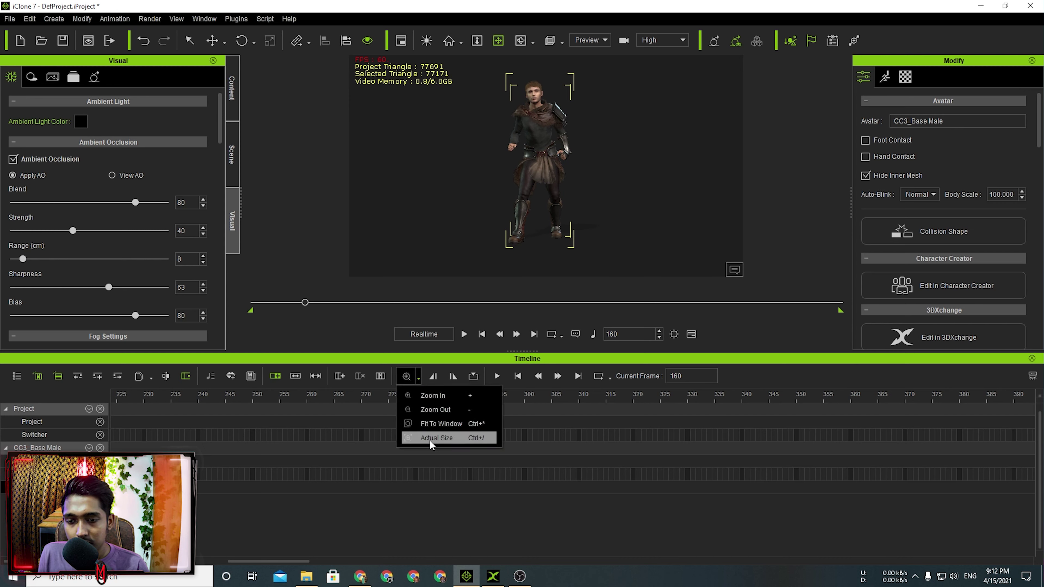
left_click(436, 423)
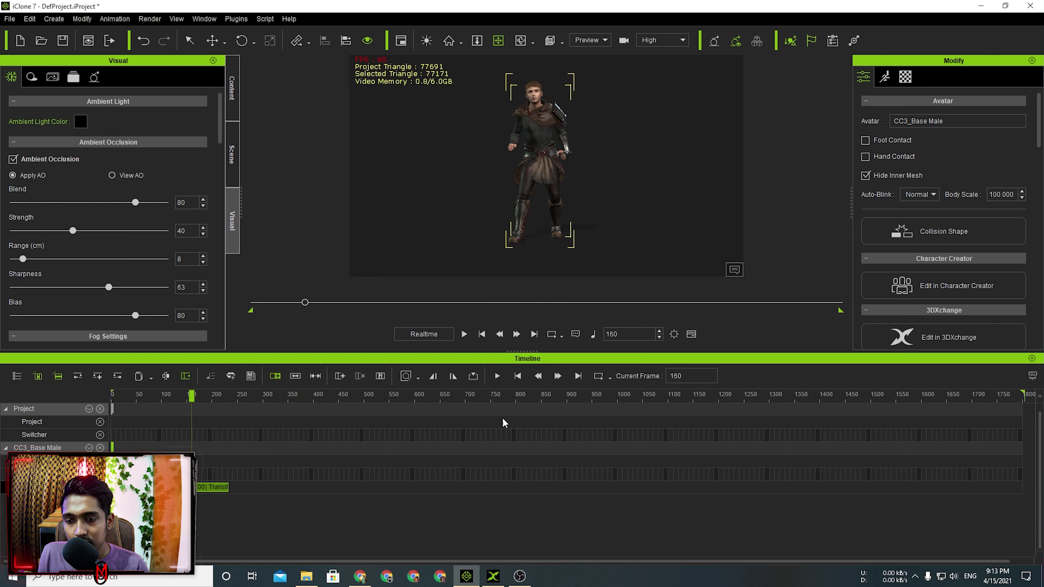
Shift the mixamo motion clip a few frames later and play it from the start
left_click_drag(183, 395, 153, 395)
left_click_drag(71, 389, 72, 390)
key("space")
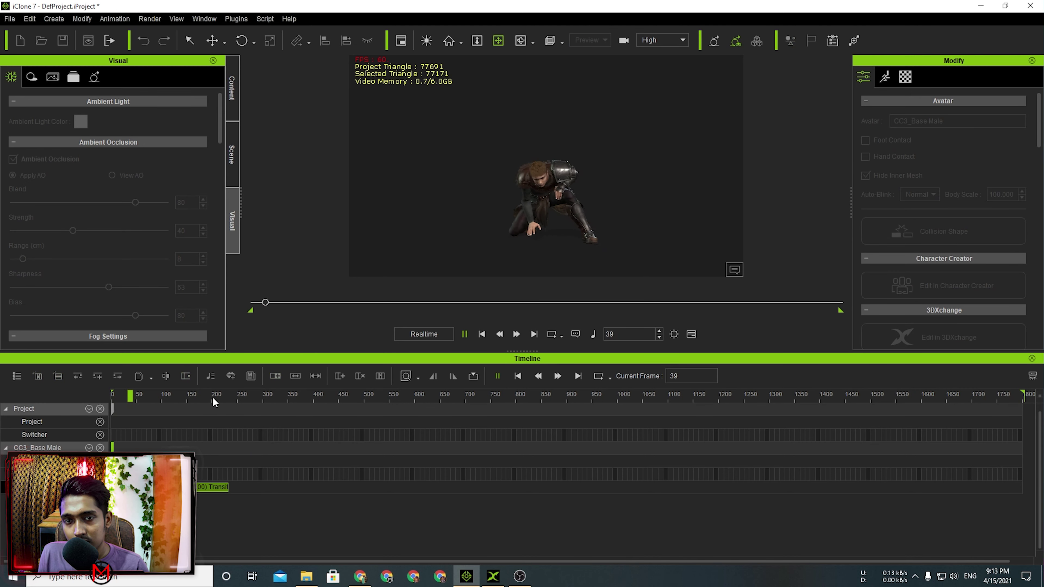
key("space")
left_click_drag(181, 487, 183, 487)
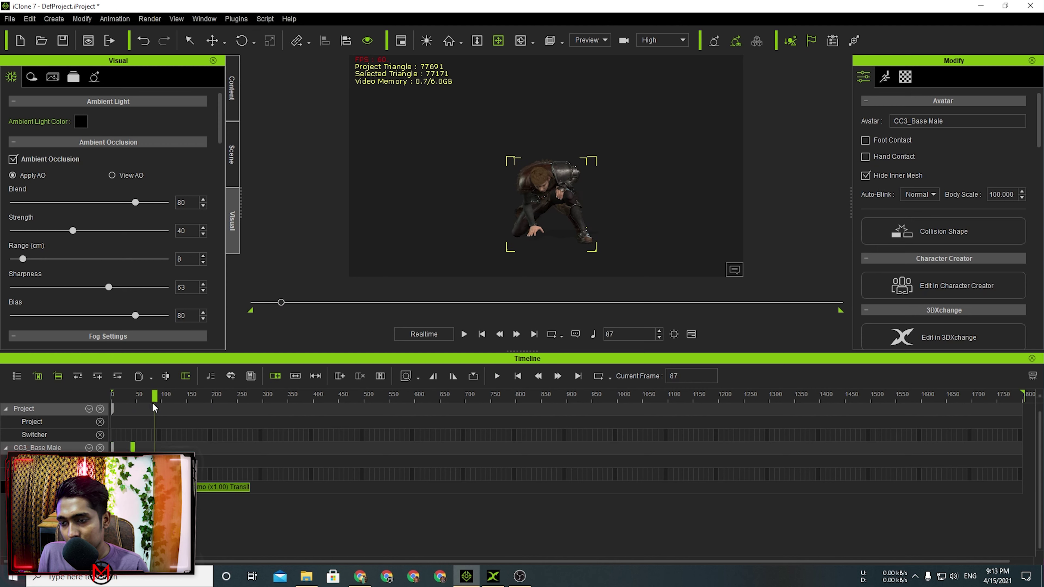
key("space")
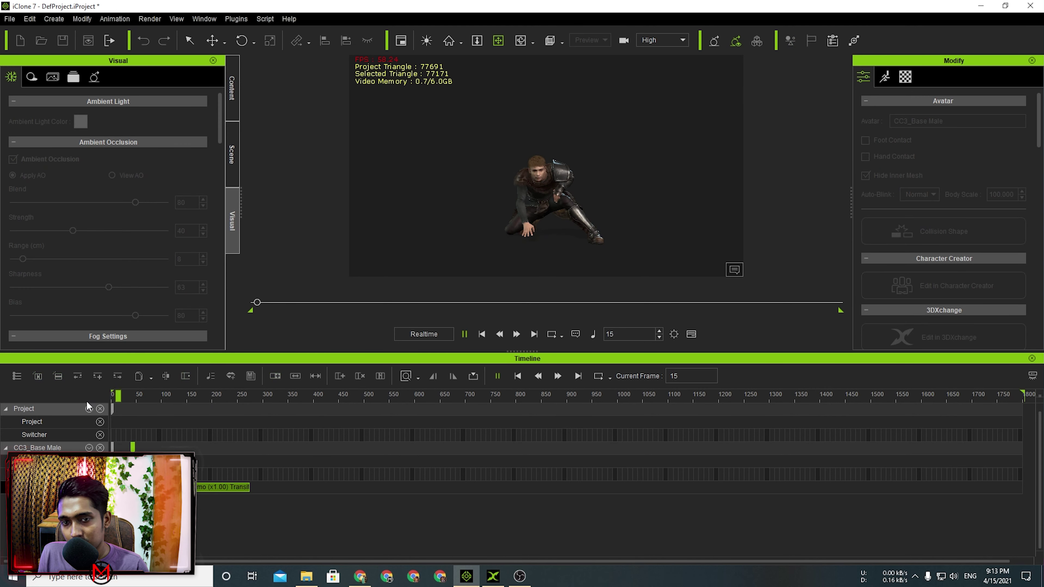
key("space")
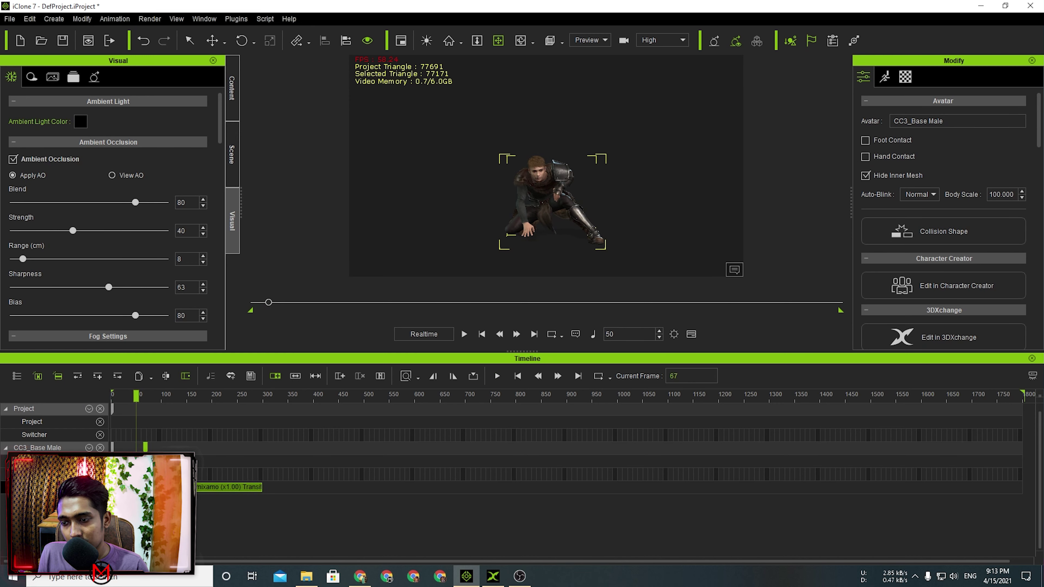
Replay the motion from frame 35 and stop it
left_click(164, 396)
left_click_drag(166, 402, 128, 402)
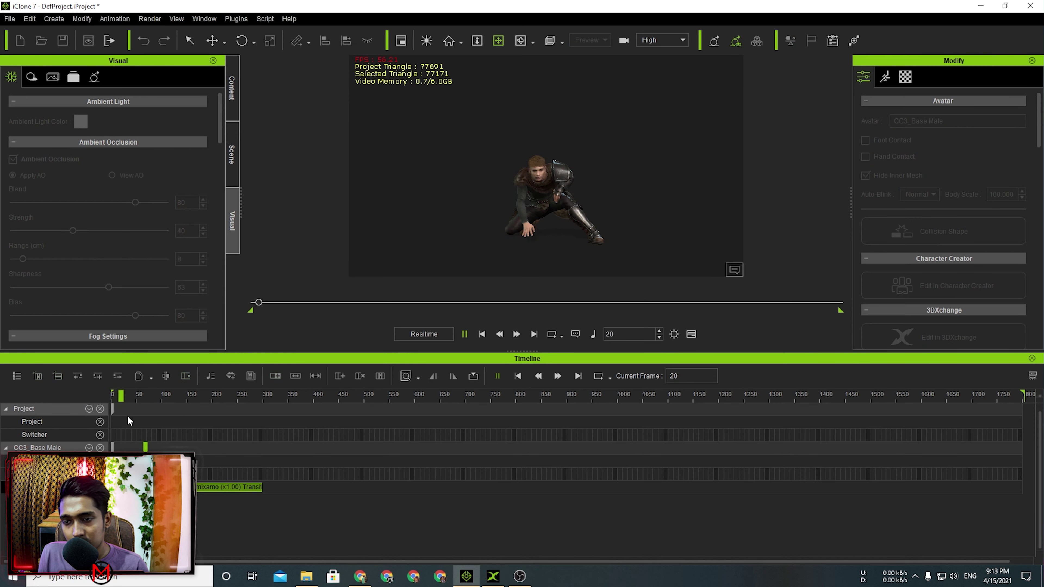
key("space")
key("space")
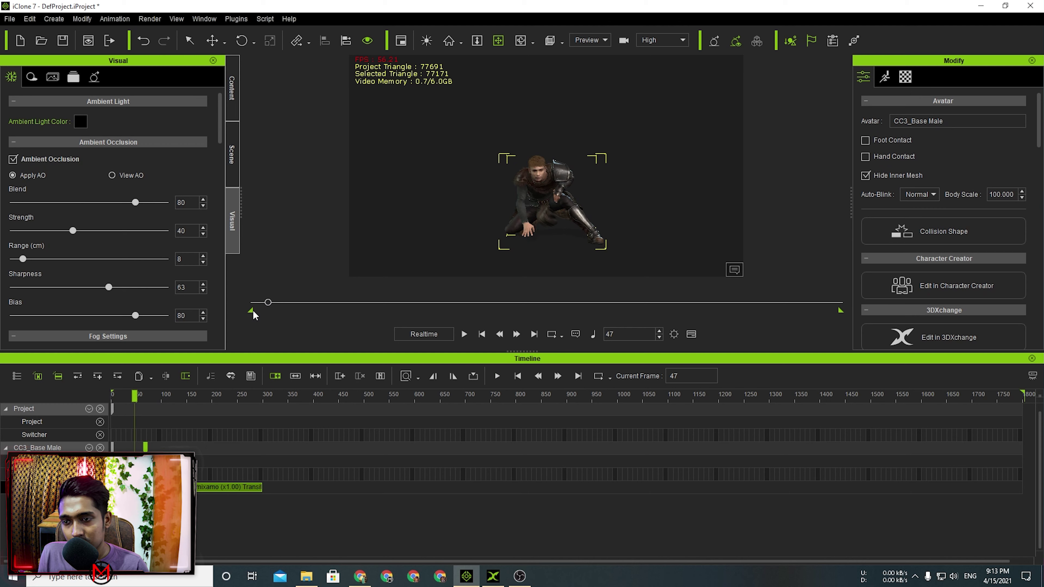
key("space")
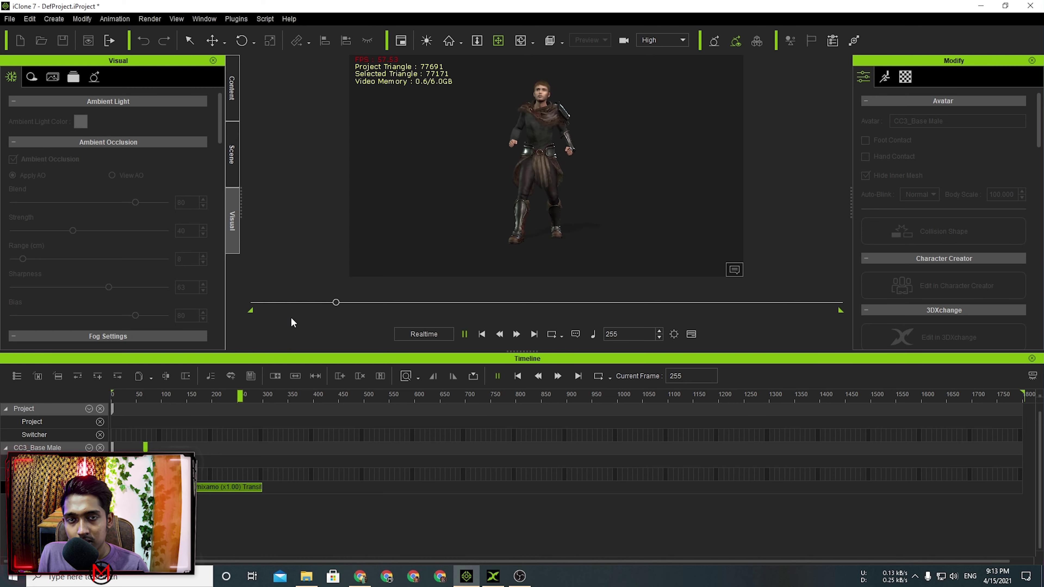
key("space")
left_click(361, 577)
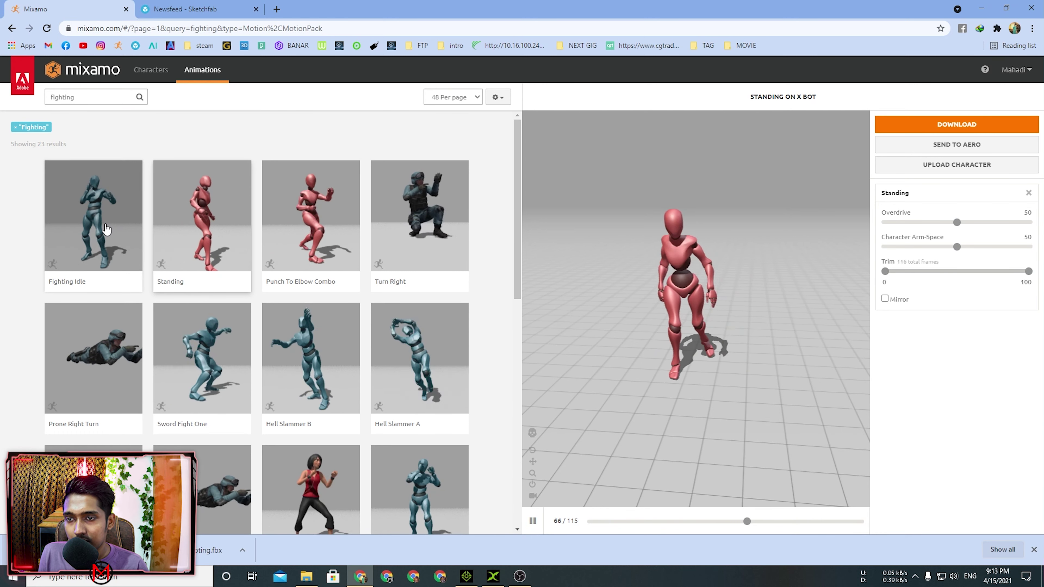
Preview Punch To Elbow Combo on X Bot and download it as an FBX
left_click(320, 219)
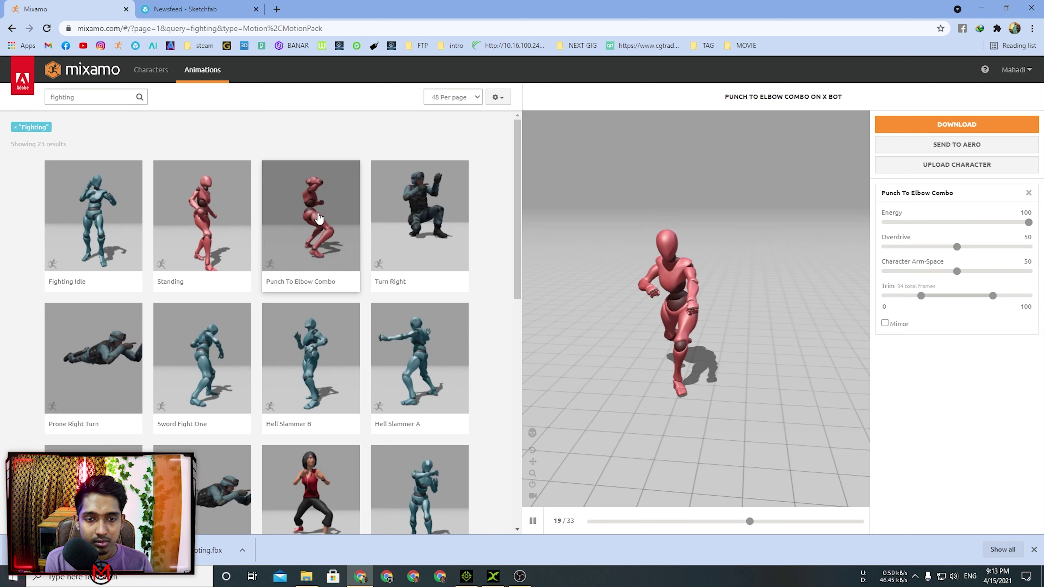
left_click(991, 124)
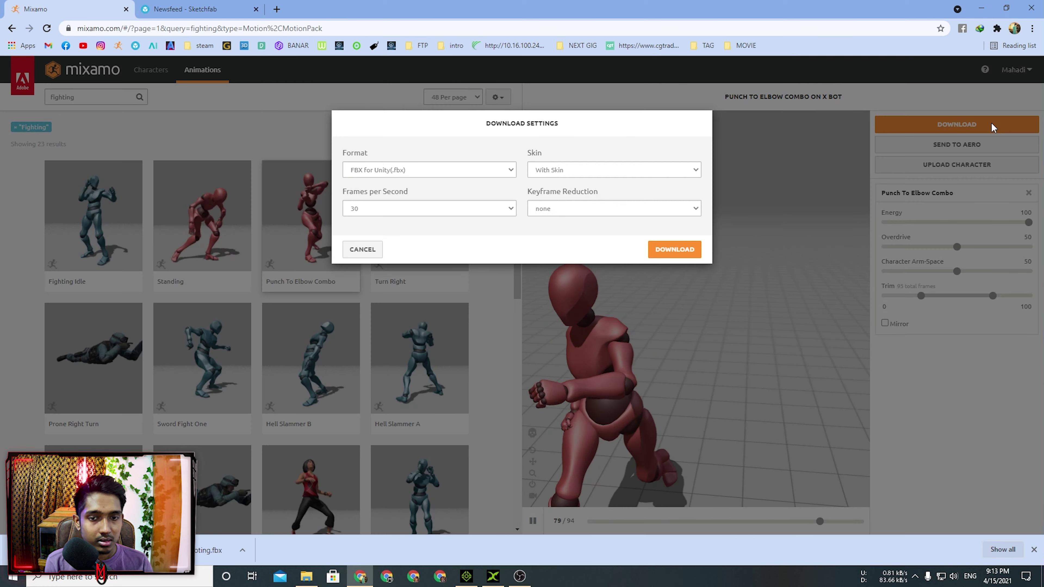
left_click(688, 252)
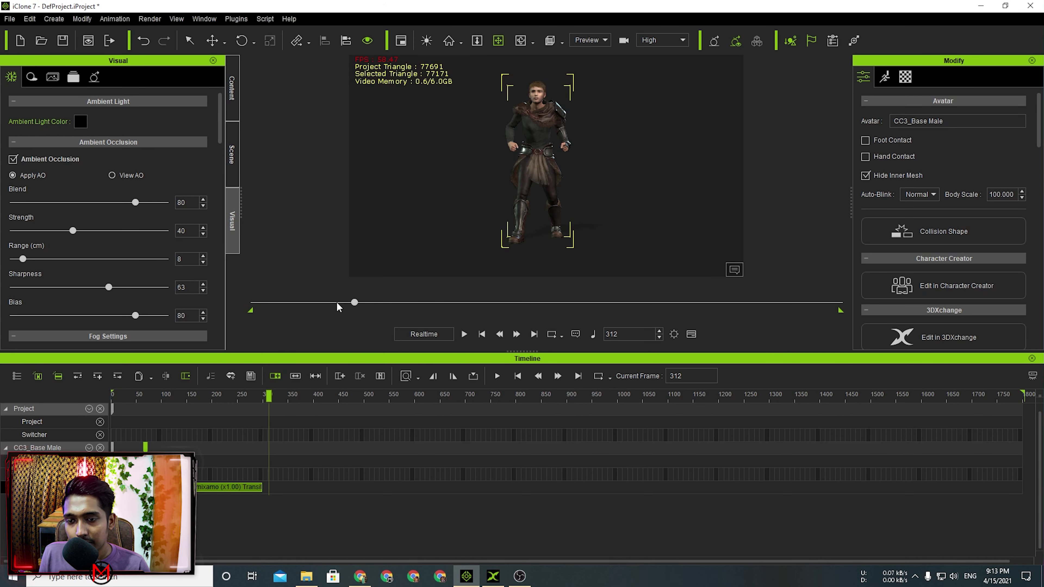
Scrub the iClone motion to about frame 374, then load the downloaded FBX into 3DXchange
left_click_drag(337, 303, 360, 296)
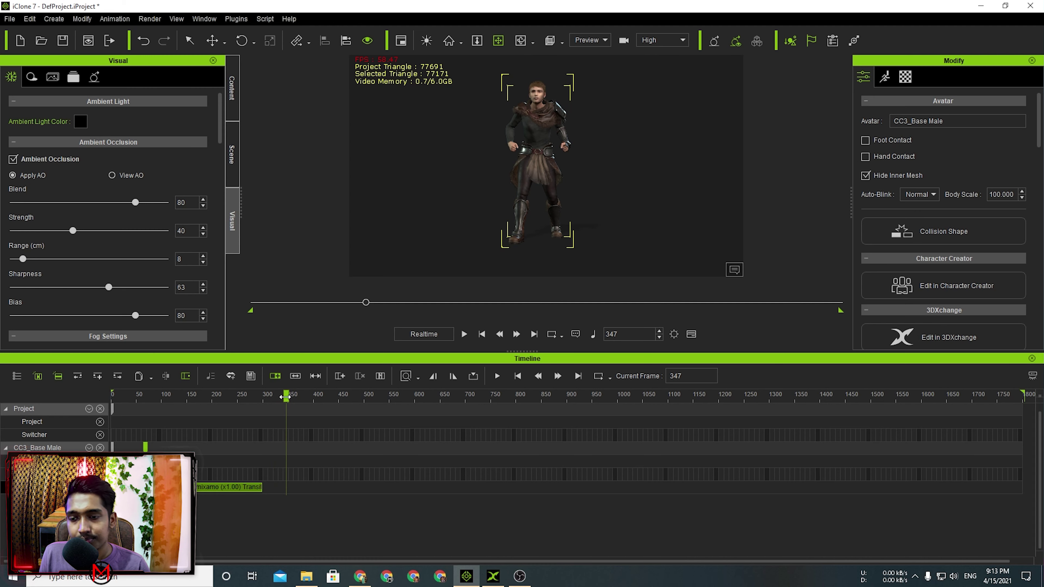
left_click_drag(203, 408, 300, 405)
left_click(980, 6)
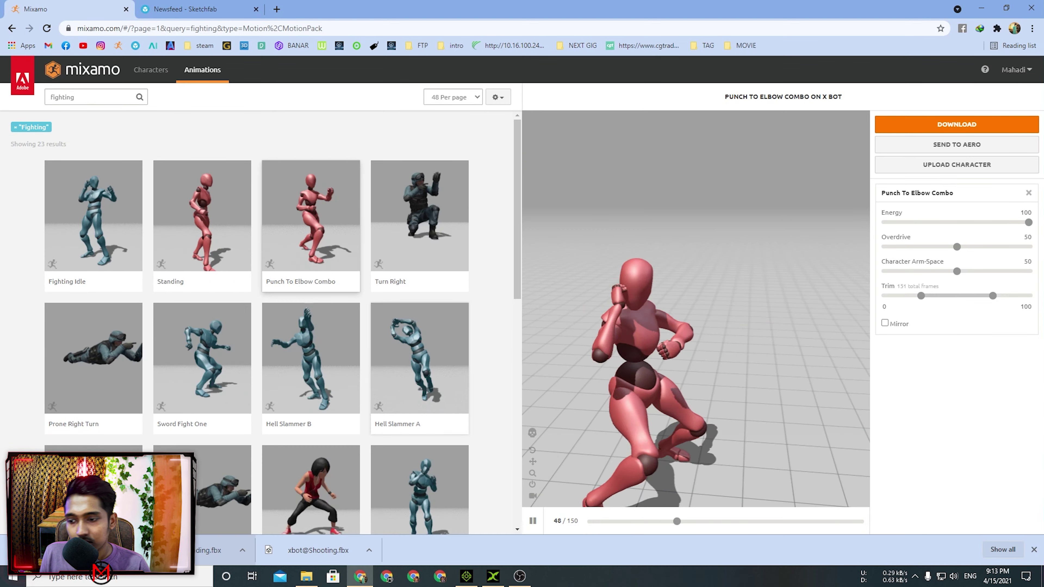
left_click_drag(500, 579, 419, 233)
Import the Punch To Elbow Combo FBX, discarding the previous file and accepting the prompts
left_click(545, 313)
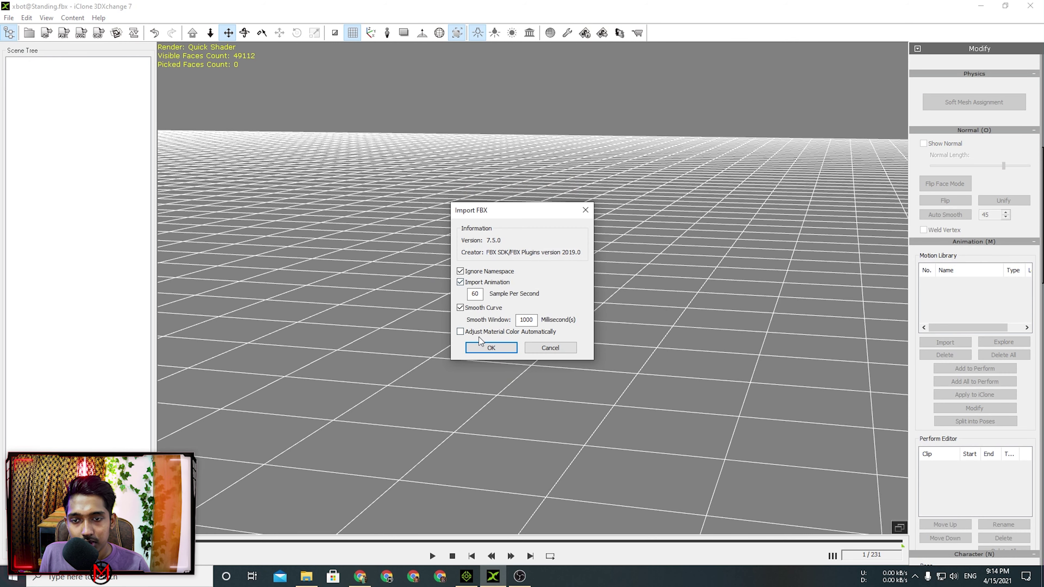
left_click(493, 348)
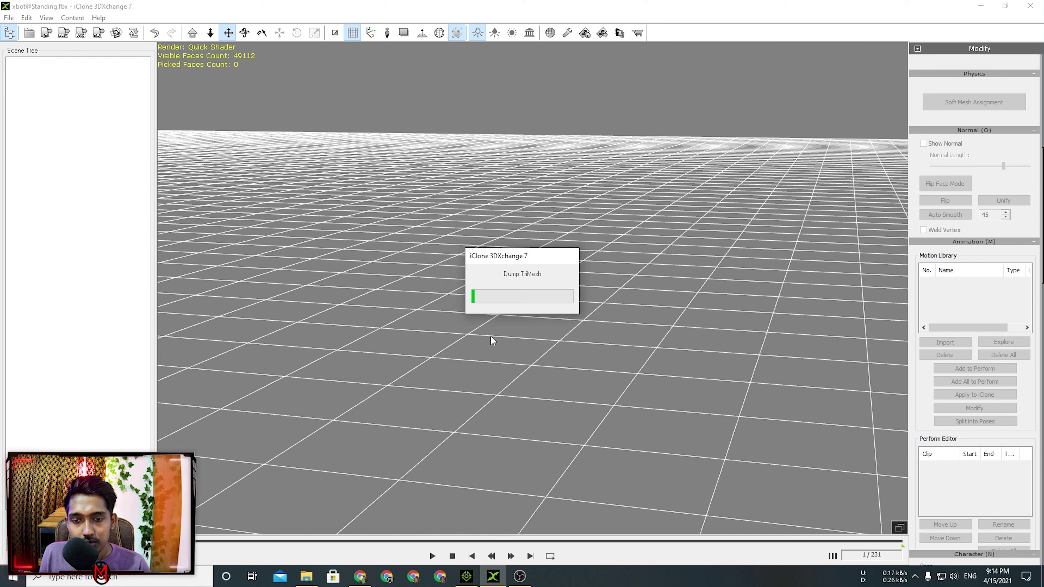
left_click(564, 357)
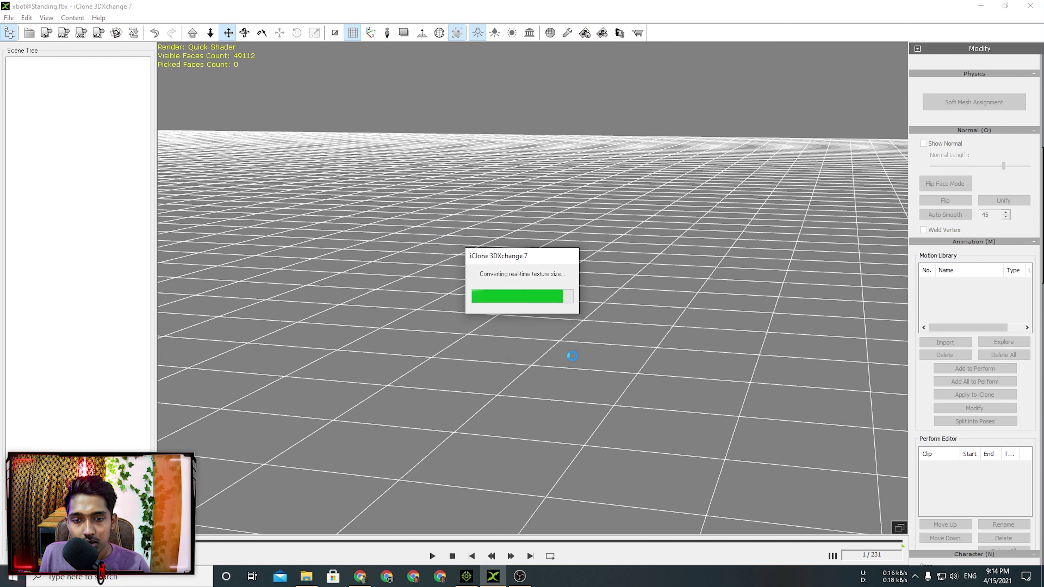
left_click(563, 324)
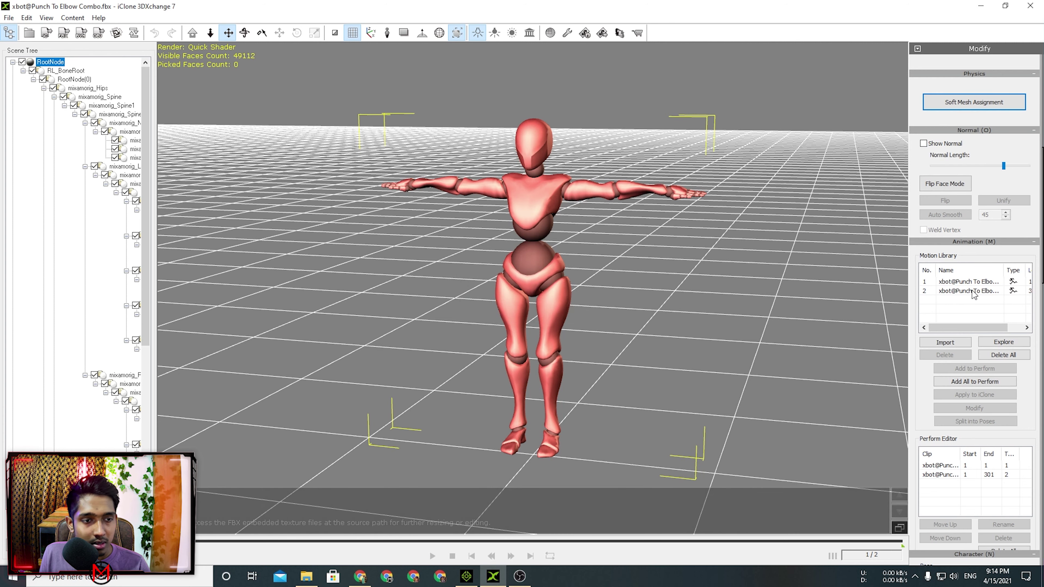
Select the second motion in the Motion Library and apply the 301-frame punch motion to iClone
left_click(971, 291)
scroll(468, 355, "up", 5)
scroll(979, 289, "up", 10)
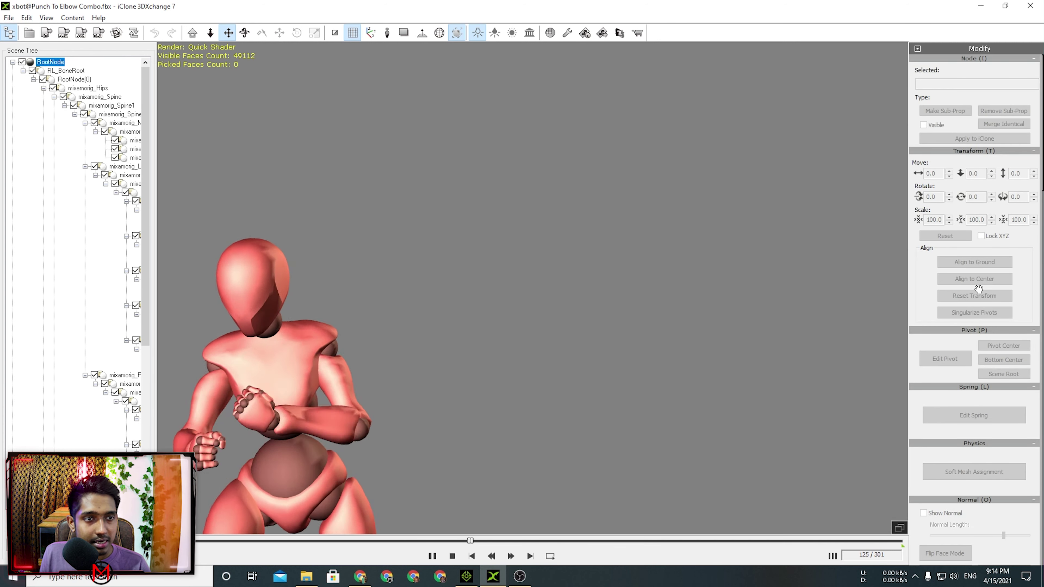
scroll(979, 290, "down", 10)
scroll(979, 296, "up", 5)
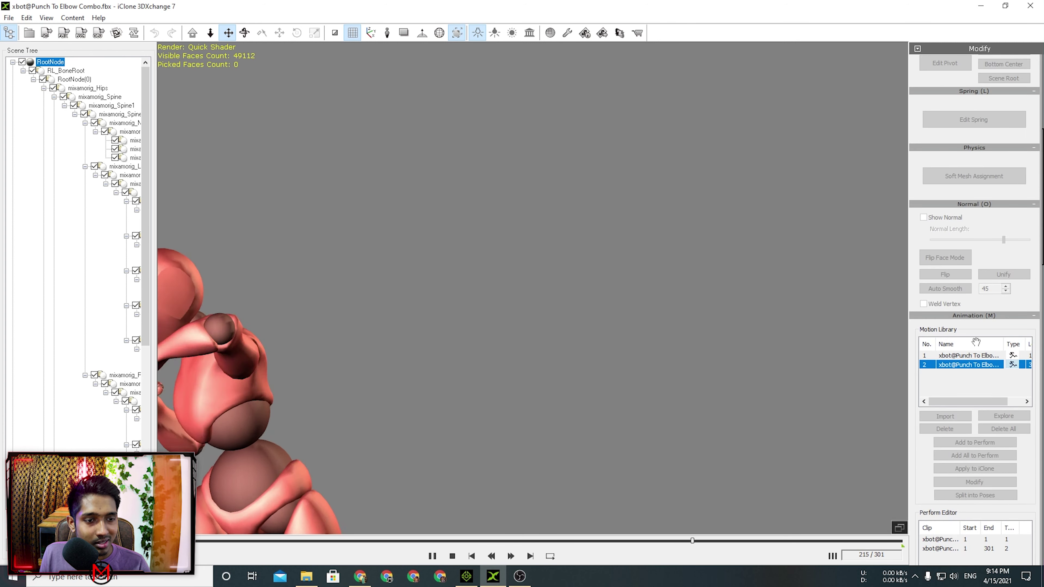
scroll(964, 319, "down", 1)
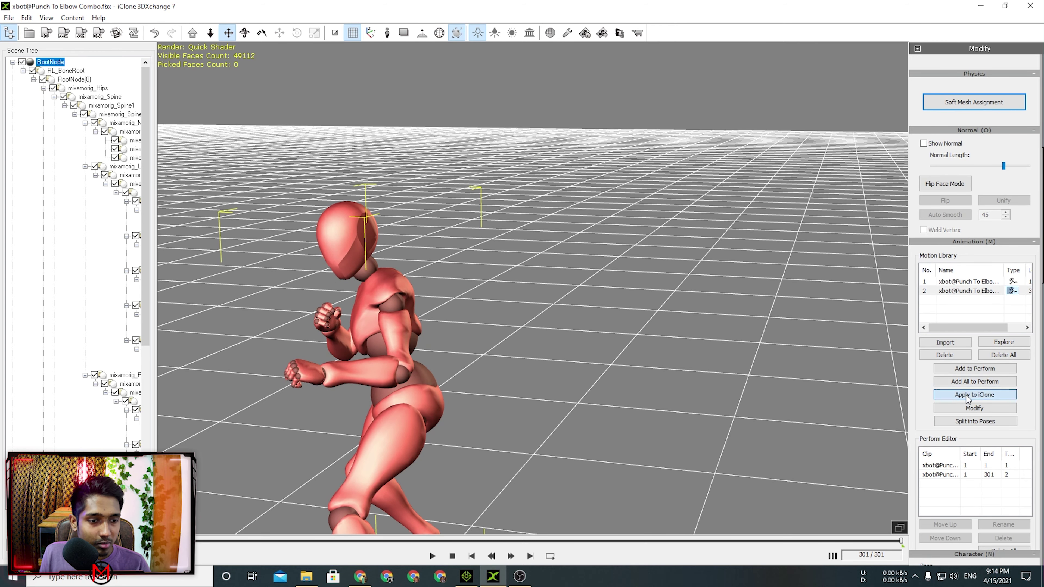
left_click(468, 577)
left_click(467, 578)
left_click(468, 579)
Preview the newly added Punch To Elbow Combo motion and its blend from the first clip
left_click_drag(294, 396, 274, 396)
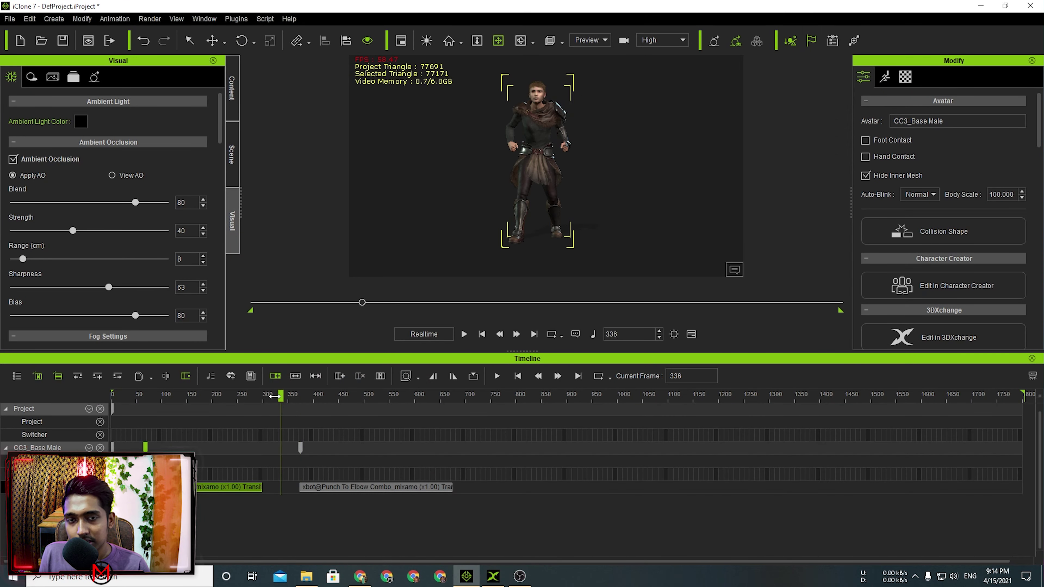
key("space")
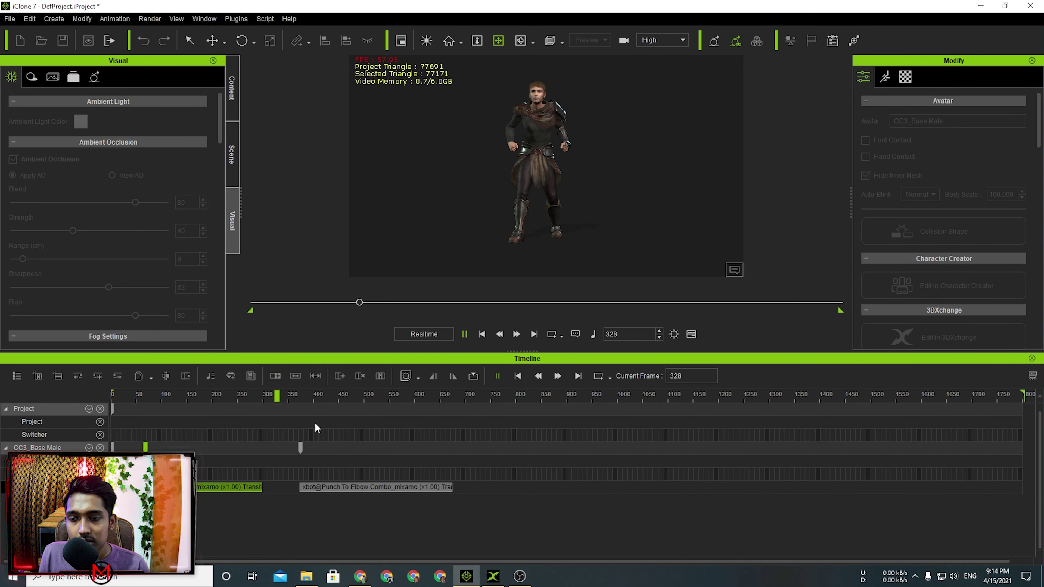
key("space")
left_click_drag(335, 396, 242, 396)
left_click(306, 489)
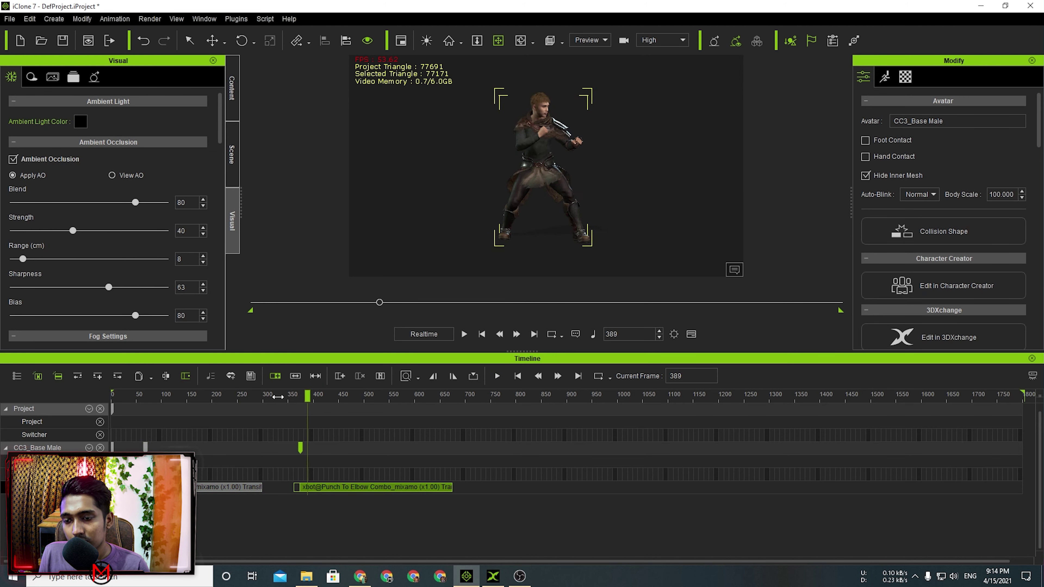
left_click_drag(299, 396, 201, 396)
key("space")
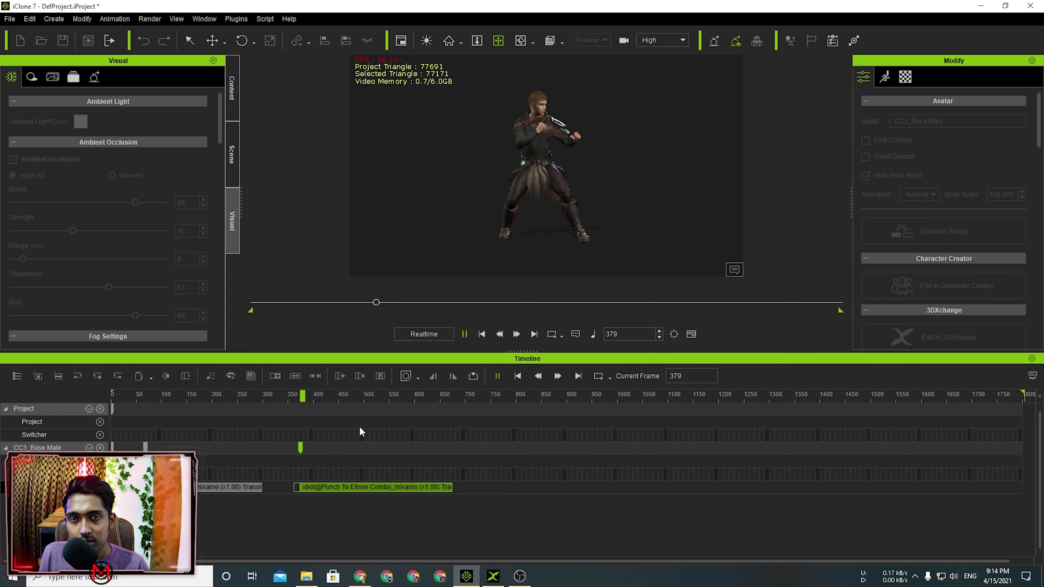
left_click_drag(376, 303, 329, 307)
Move the Punch To Elbow Combo clip slightly earlier and replay the transition
left_click(243, 486)
mouse_move(244, 396)
left_mouse_down()
mouse_move(300, 396)
mouse_move(261, 395)
left_mouse_up()
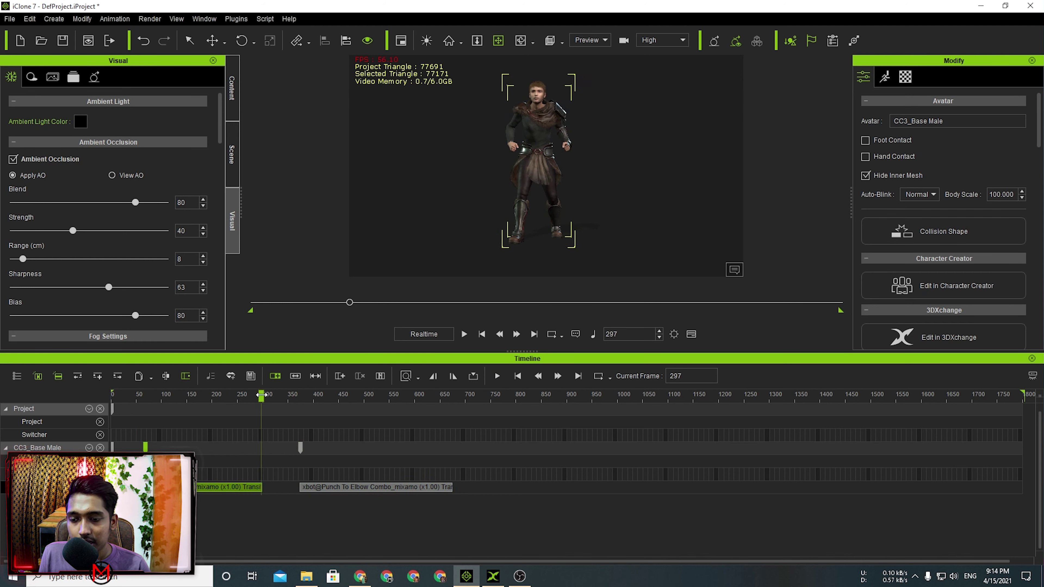
left_click(324, 494)
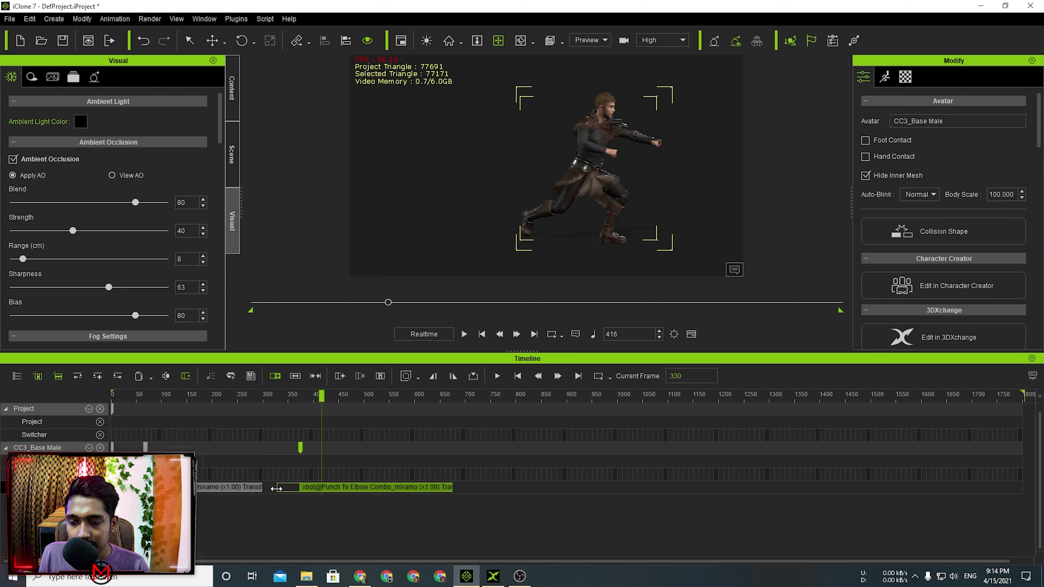
left_click_drag(302, 486, 299, 487)
left_click_drag(300, 396, 239, 396)
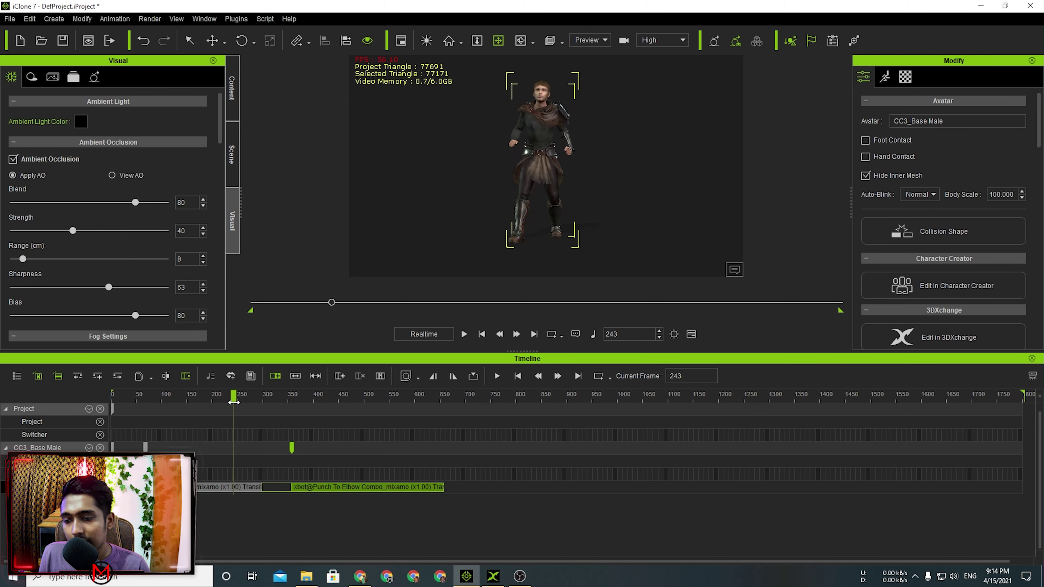
key("space")
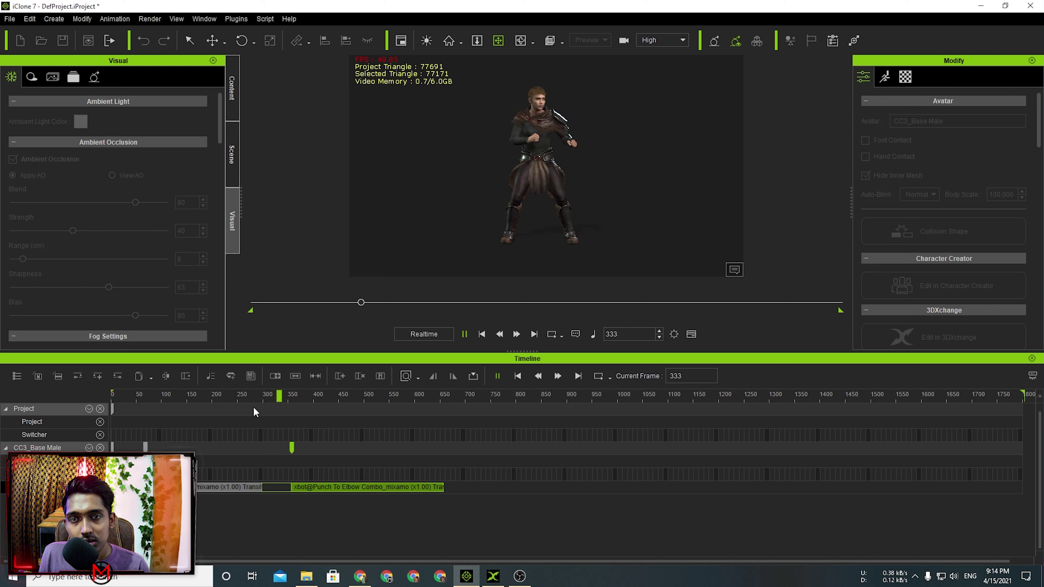
key("space")
Fine-tune the punch clip's start position, undoing one nudge, and check the timing
mouse_move(313, 487)
left_mouse_down()
mouse_move(321, 487)
mouse_move(298, 487)
left_mouse_up()
left_click(296, 395)
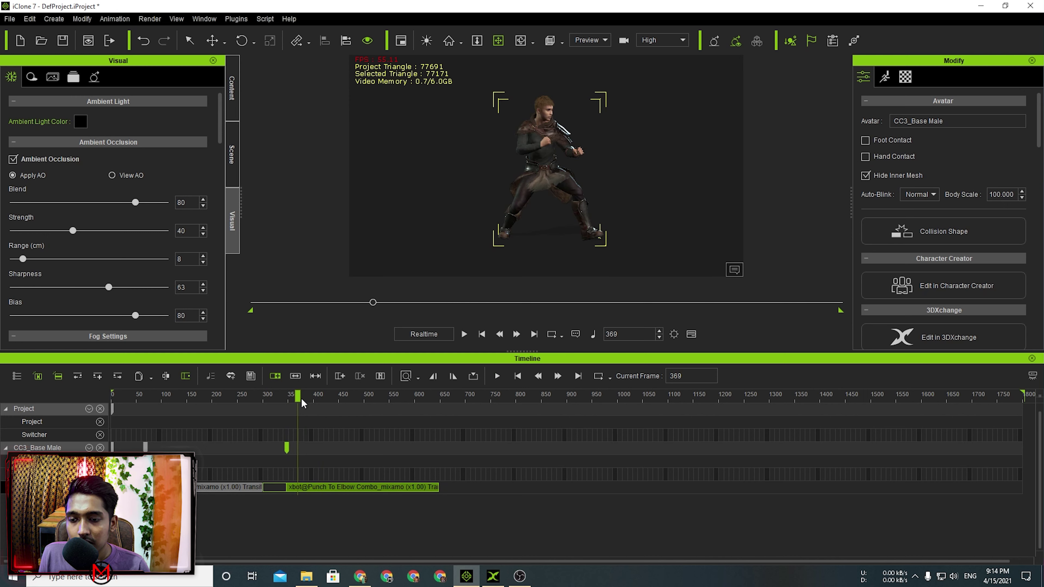
left_click(255, 401)
key("space")
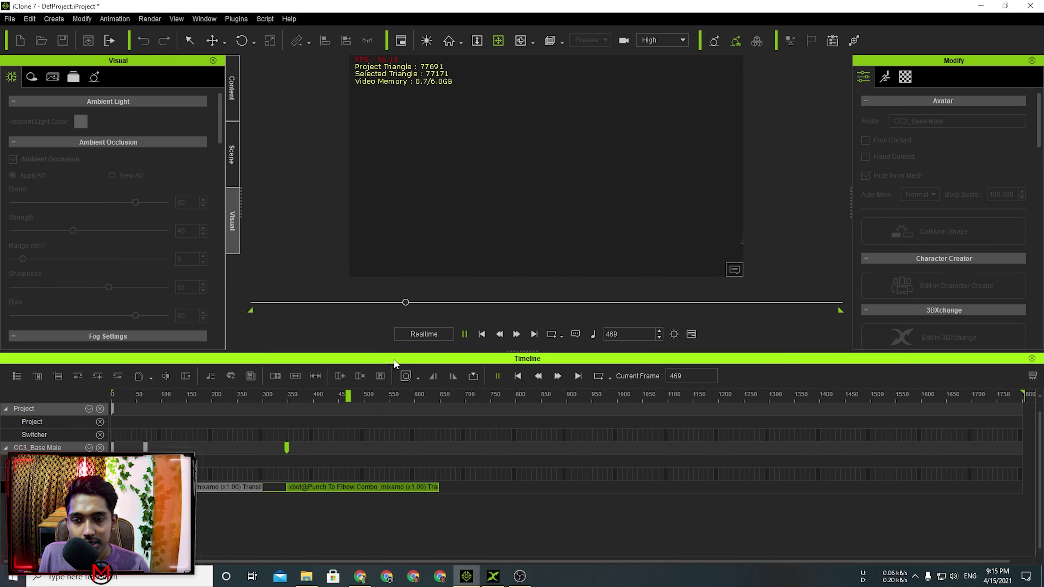
key("space")
left_click(258, 402)
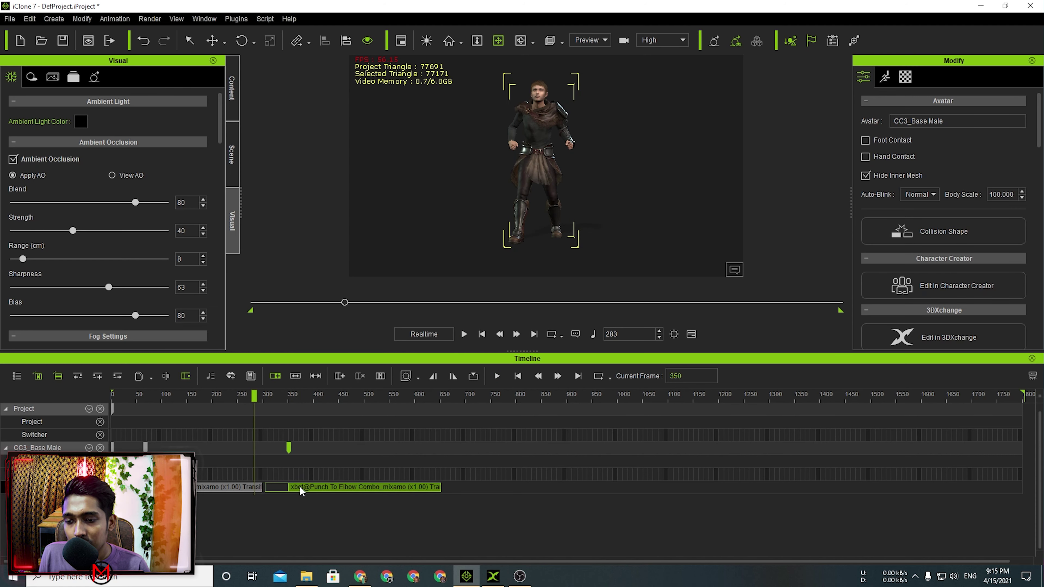
left_click_drag(299, 487, 302, 488)
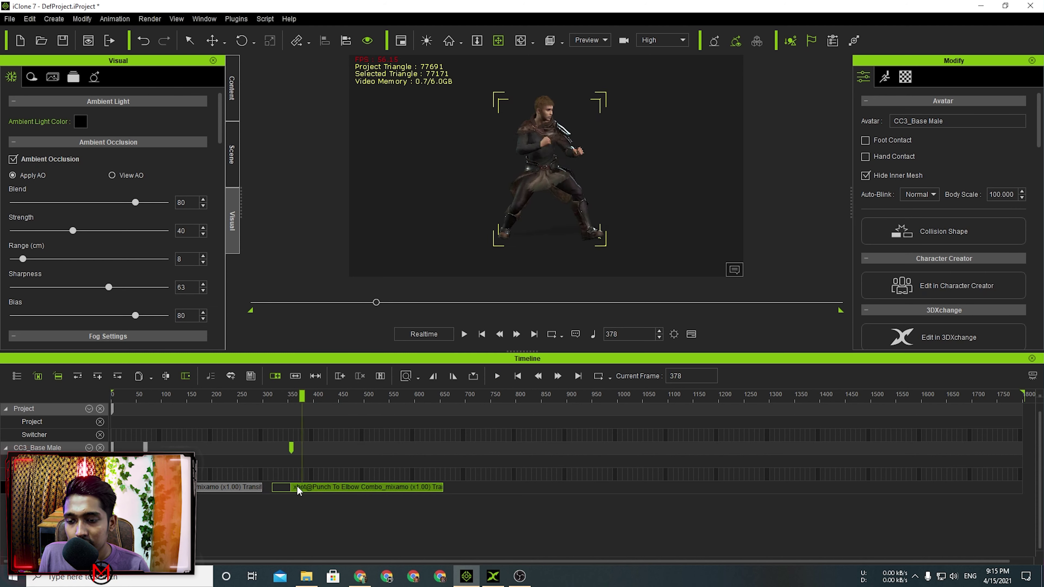
key("ctrl+z")
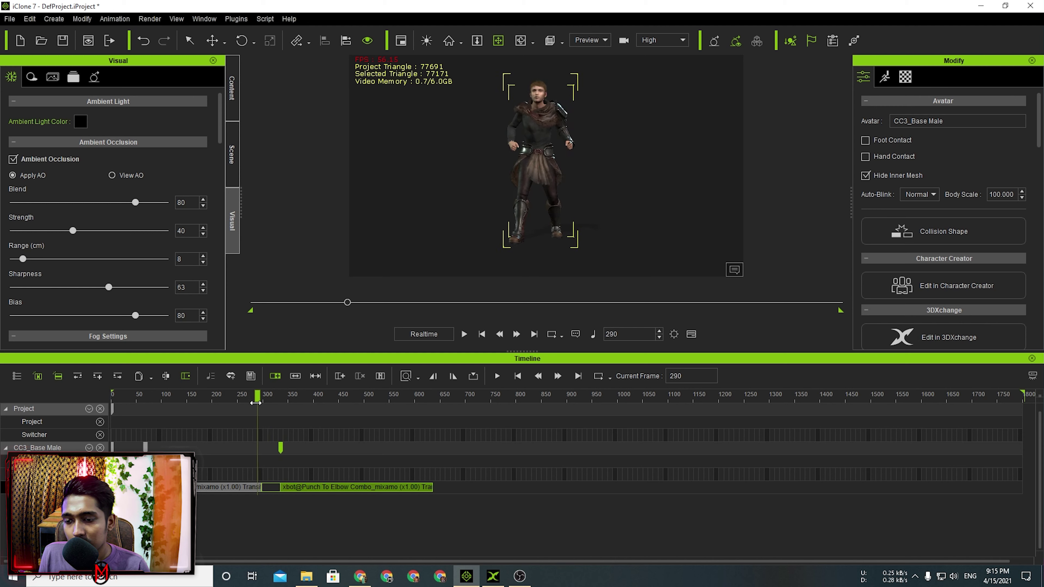
key("space")
Nudge the punch clip later in small steps, replaying the transition from frame 297
left_click_drag(287, 494, 283, 487)
key("space")
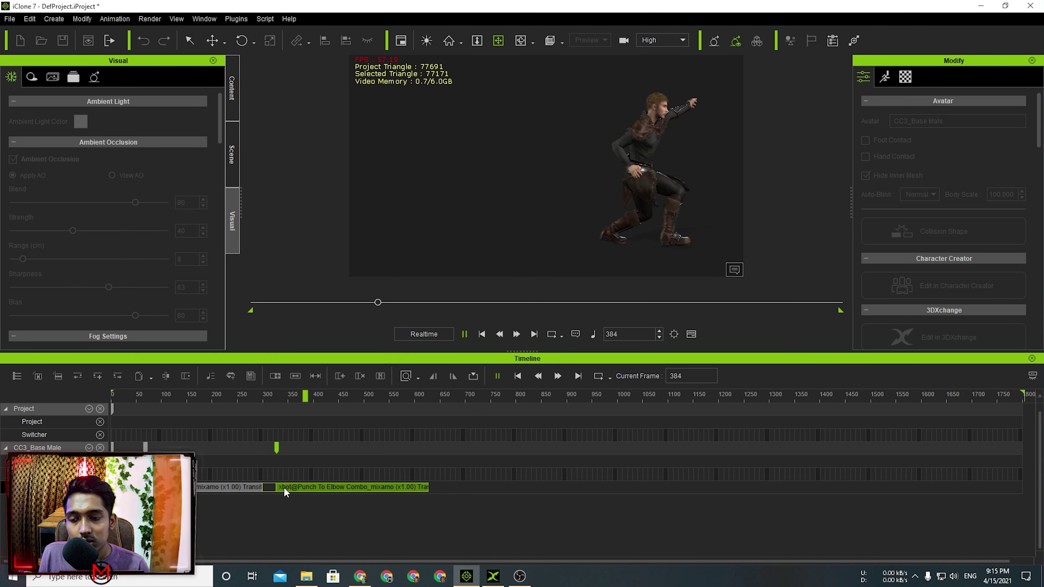
key("space")
mouse_move(290, 486)
left_mouse_down()
mouse_move(300, 487)
mouse_move(282, 492)
left_mouse_up()
key("space")
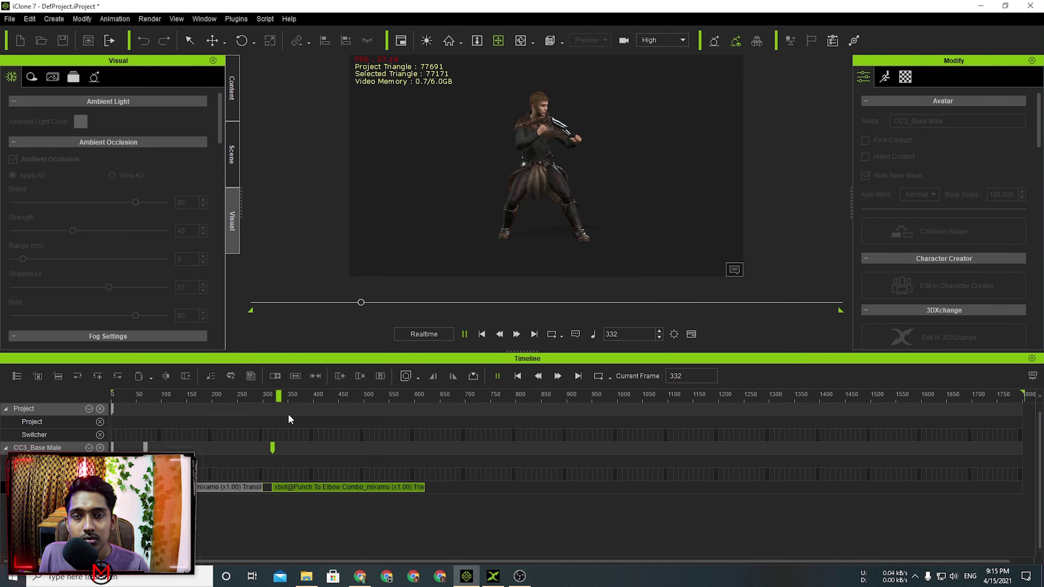
key("space")
left_click_drag(290, 486, 292, 486)
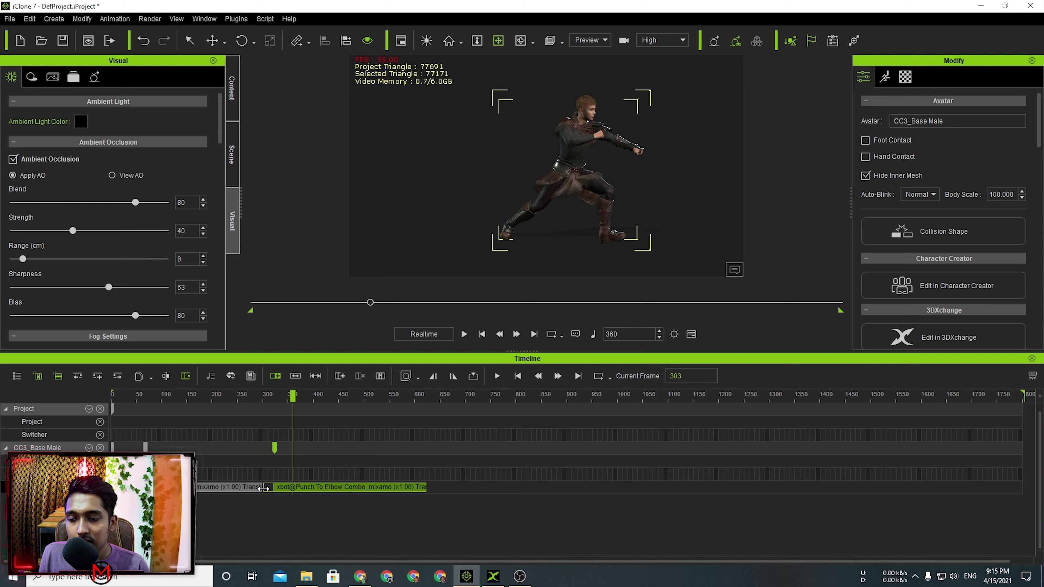
left_click_drag(293, 391, 262, 398)
key("space")
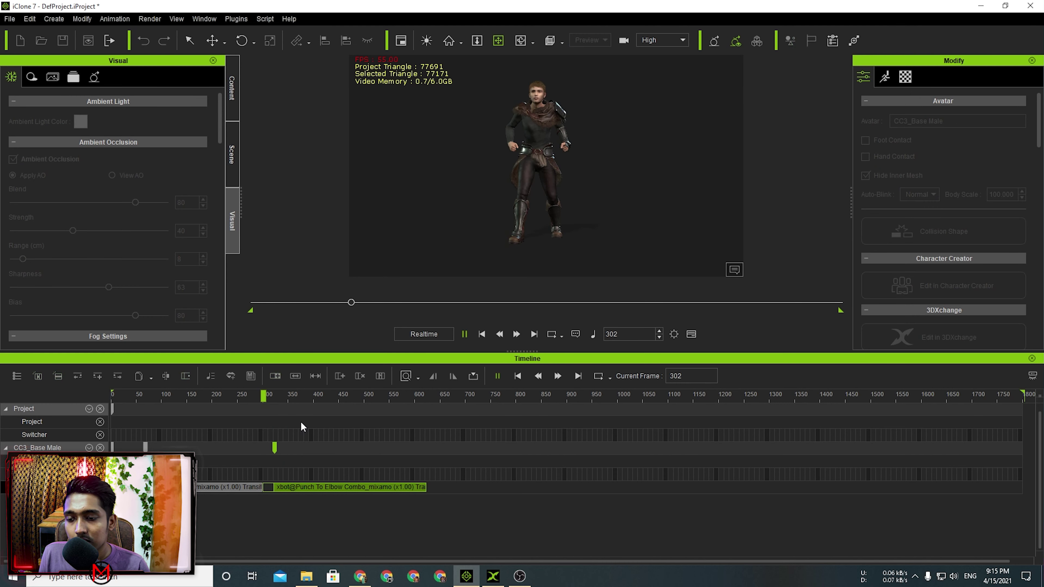
key("space")
key("space")
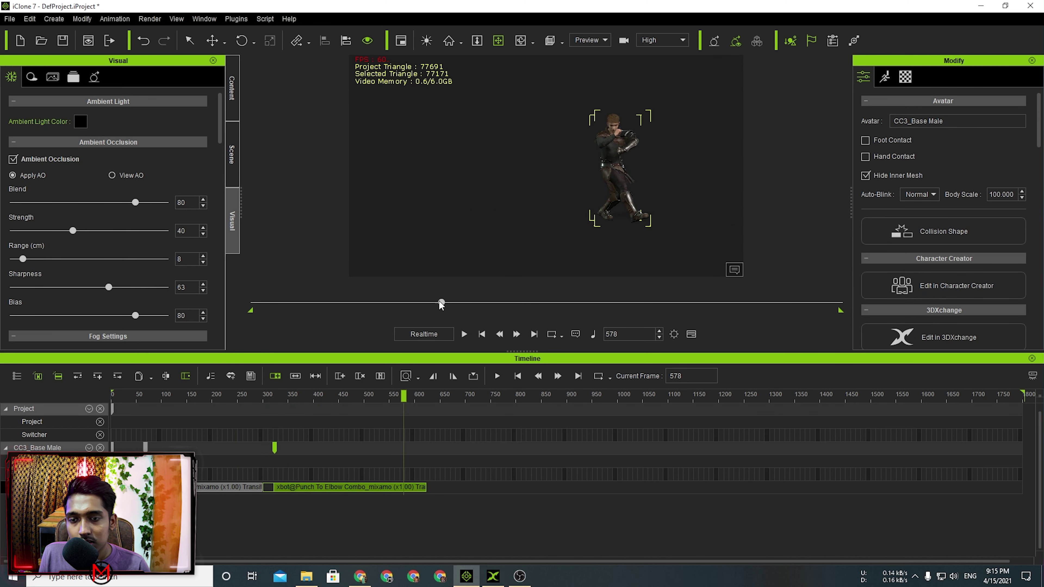
left_click_drag(438, 303, 209, 301)
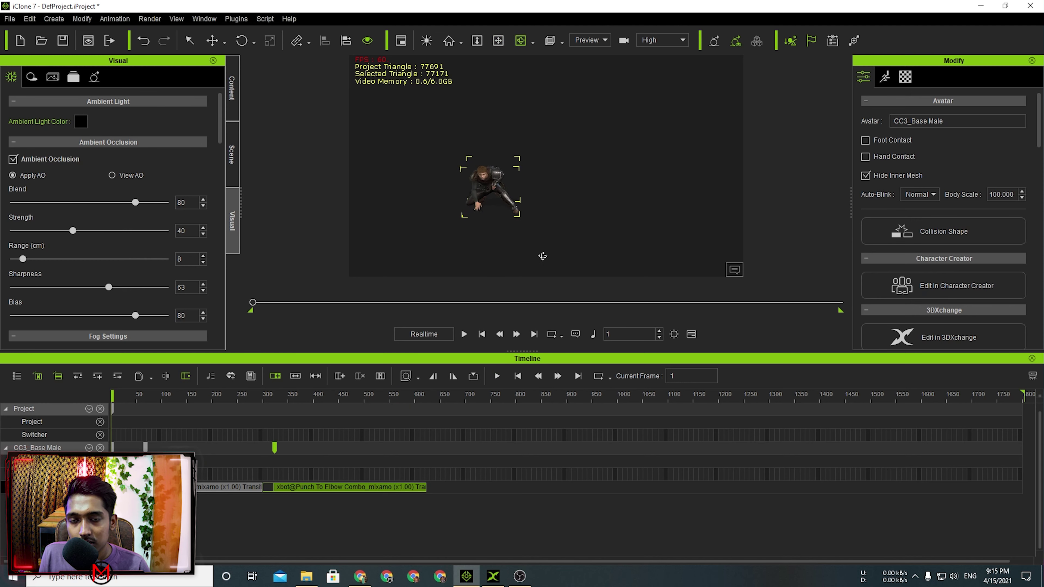
key("space")
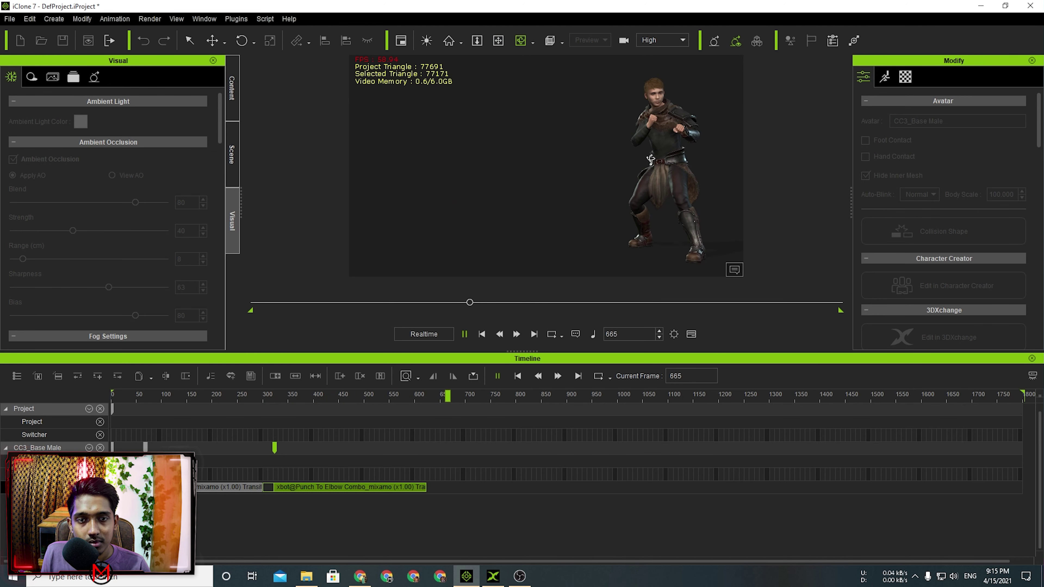
left_click_drag(483, 302, 312, 303)
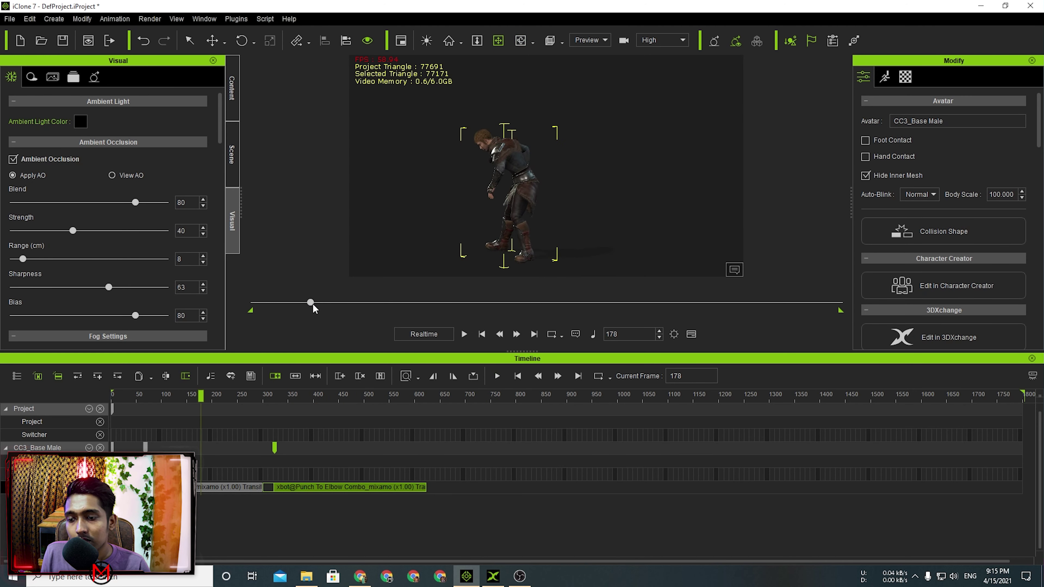
key("space")
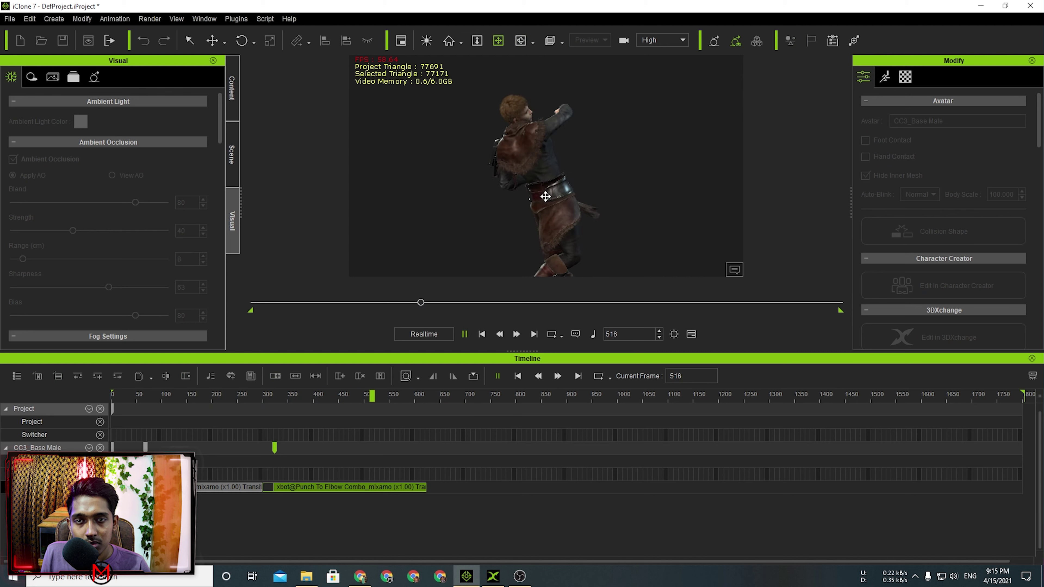
left_click(514, 276)
left_click_drag(457, 302, 370, 286)
scroll(521, 144, "up", 5)
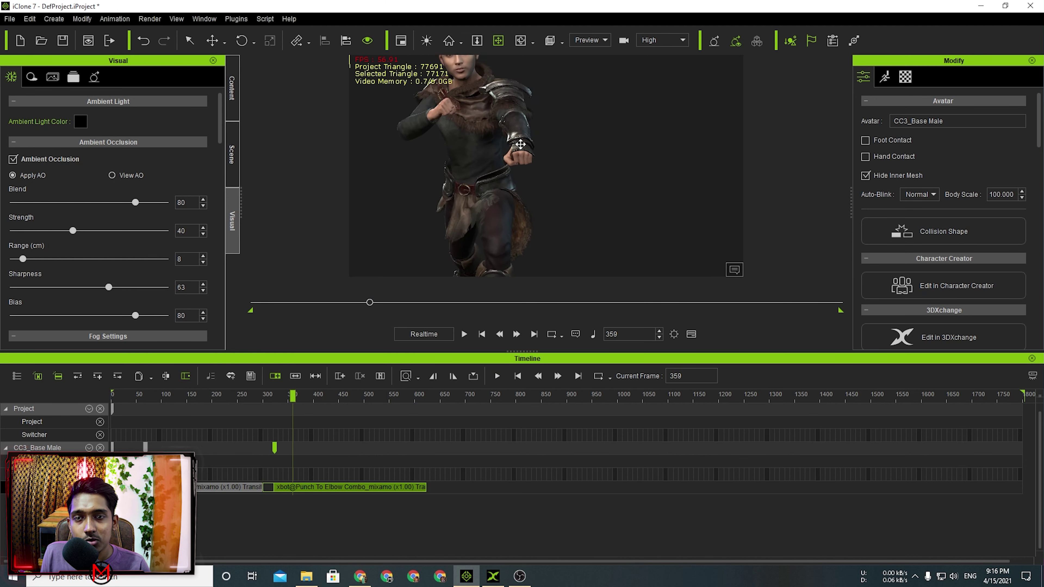
scroll(521, 144, "down", 4)
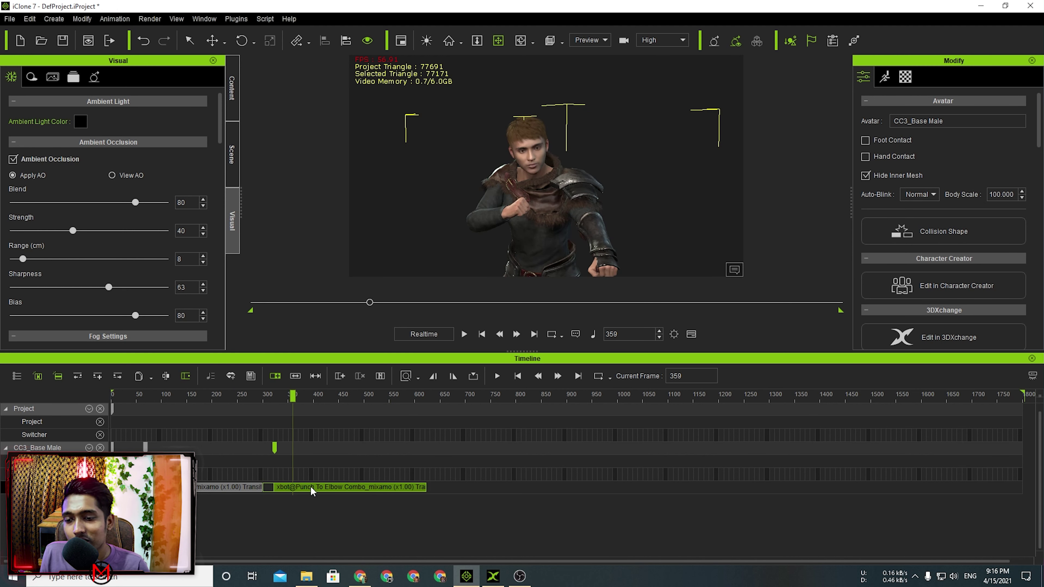
Open Face Key's expression presets and switch the Expression Style to the Angry set
left_click(885, 77)
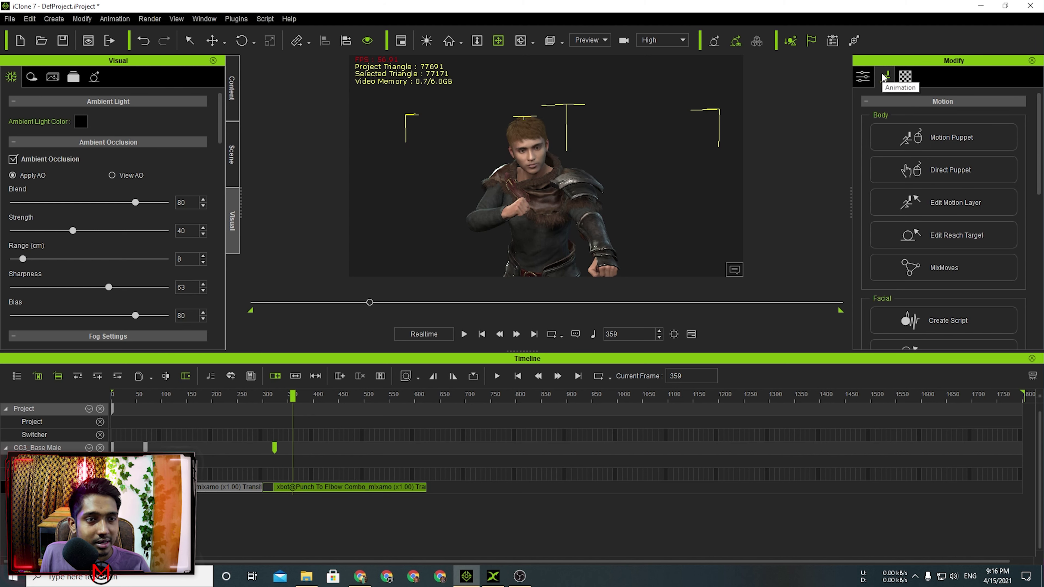
scroll(967, 189, "down", 3)
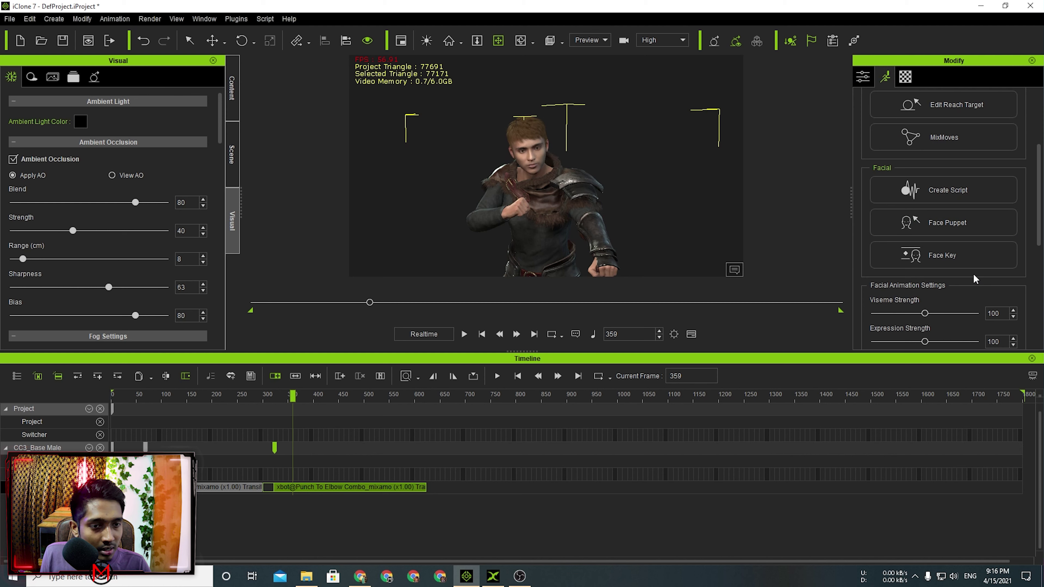
left_click(964, 259)
left_click(863, 102)
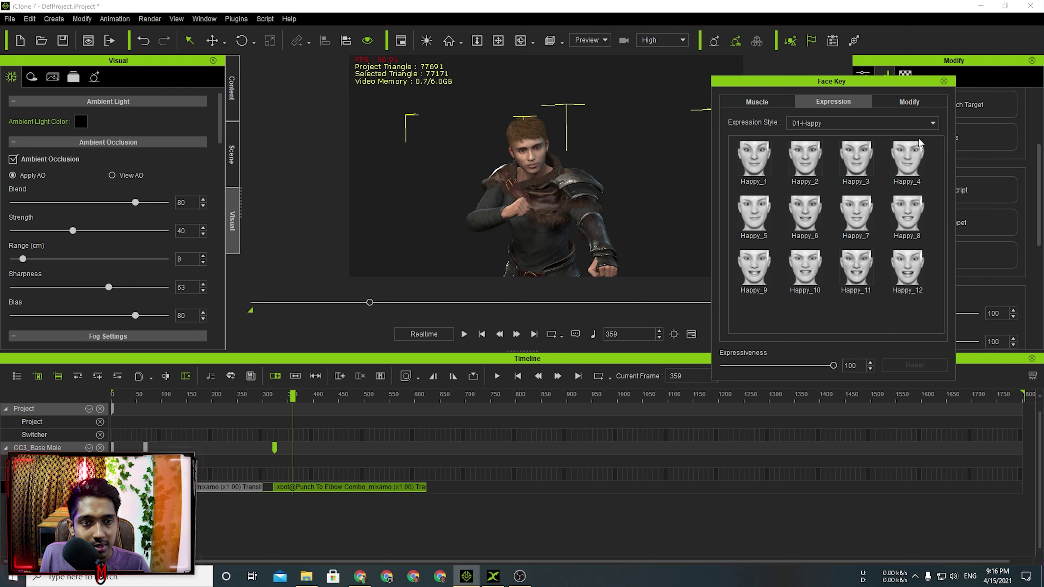
left_click(904, 122)
left_click(854, 145)
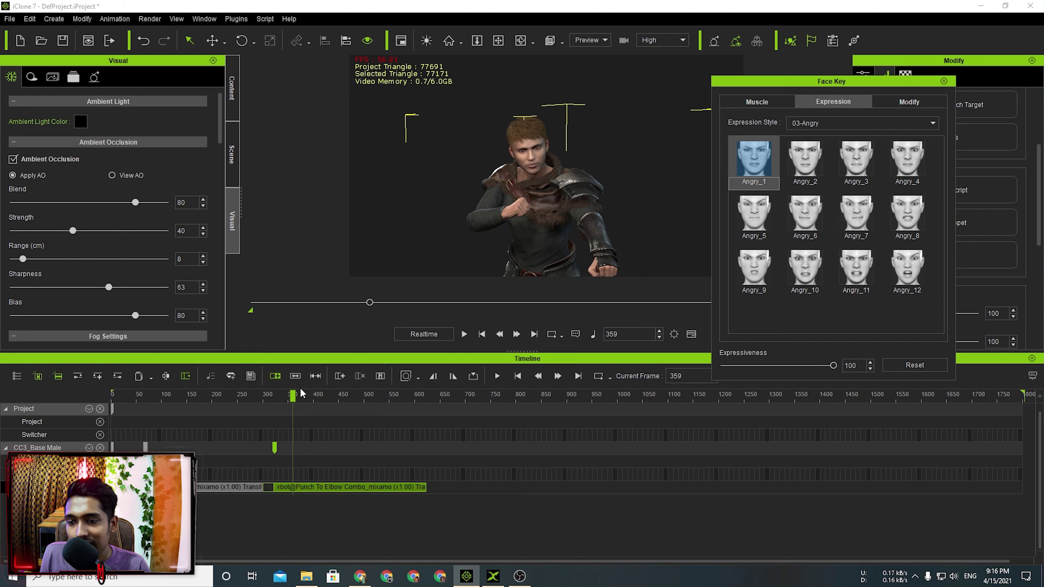
Scrub back to frame 199 and orbit the camera to the fighter's face
left_click_drag(292, 395, 269, 395)
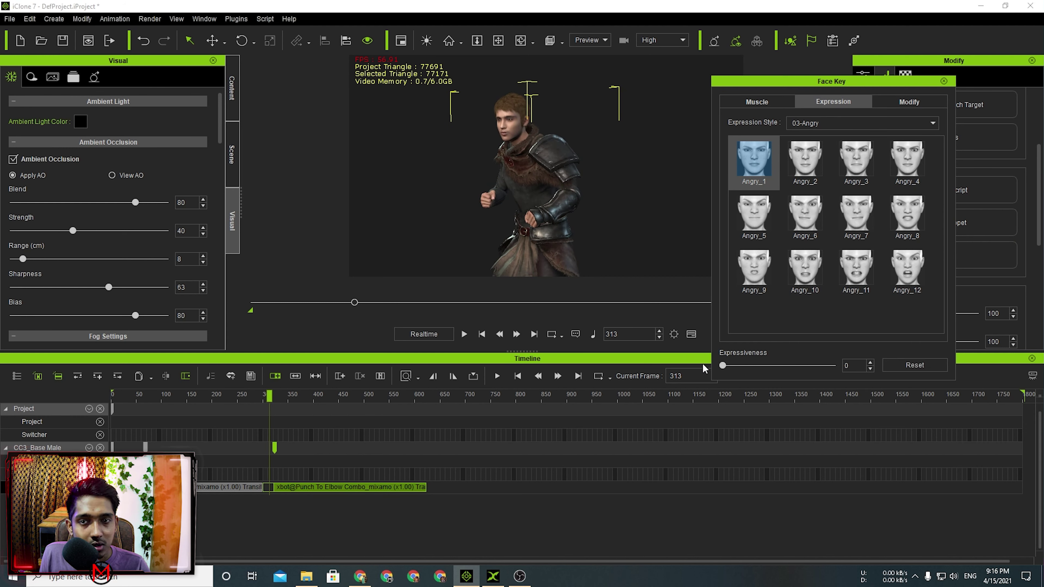
left_click_drag(267, 398, 212, 398)
scroll(447, 157, "up", 3)
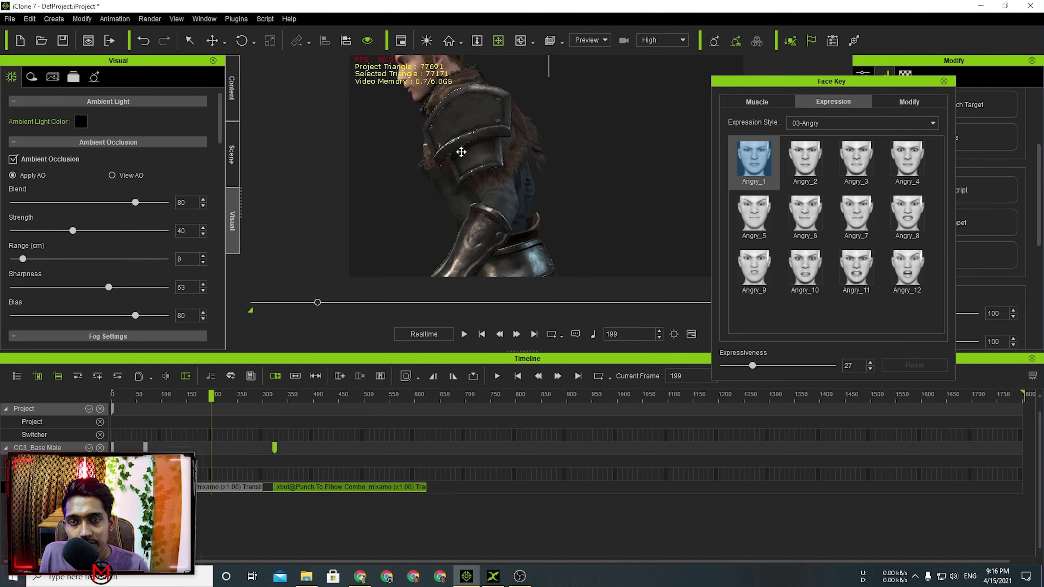
middle_click_drag(467, 154, 490, 195)
right_click_drag(490, 195, 601, 198)
scroll(506, 163, "up", 3)
scroll(601, 198, "up", 4)
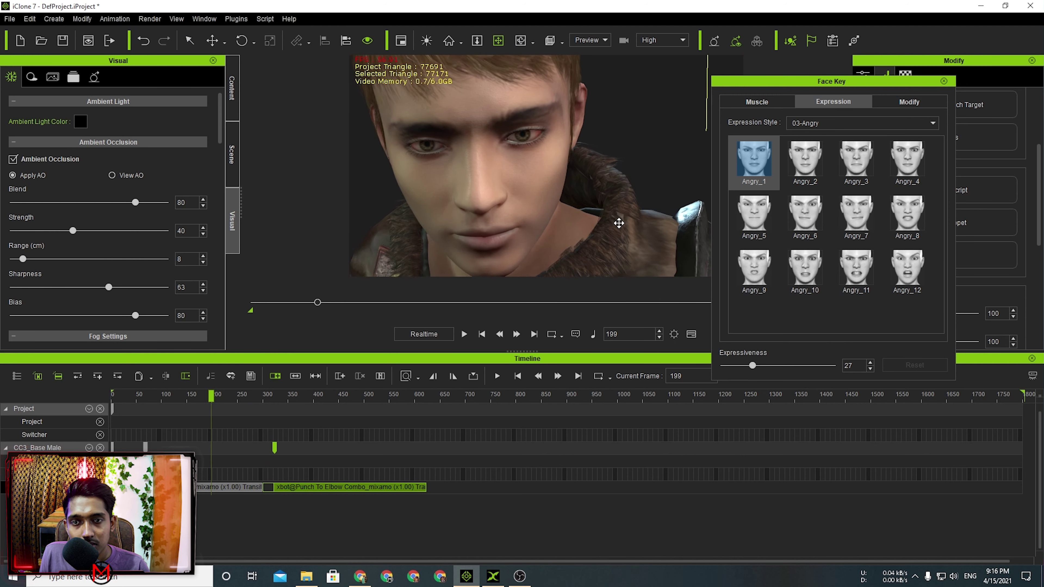
Try Surprise_5 at full strength, then Surprise_6 and Surprise_10, from the Surprise set
left_click(861, 120)
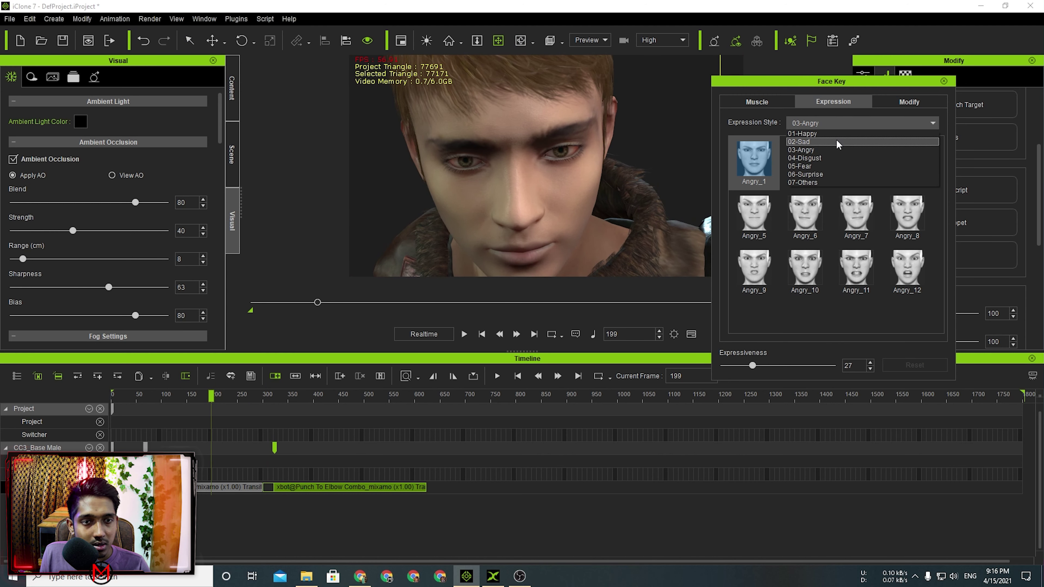
left_click(819, 174)
left_click(754, 213)
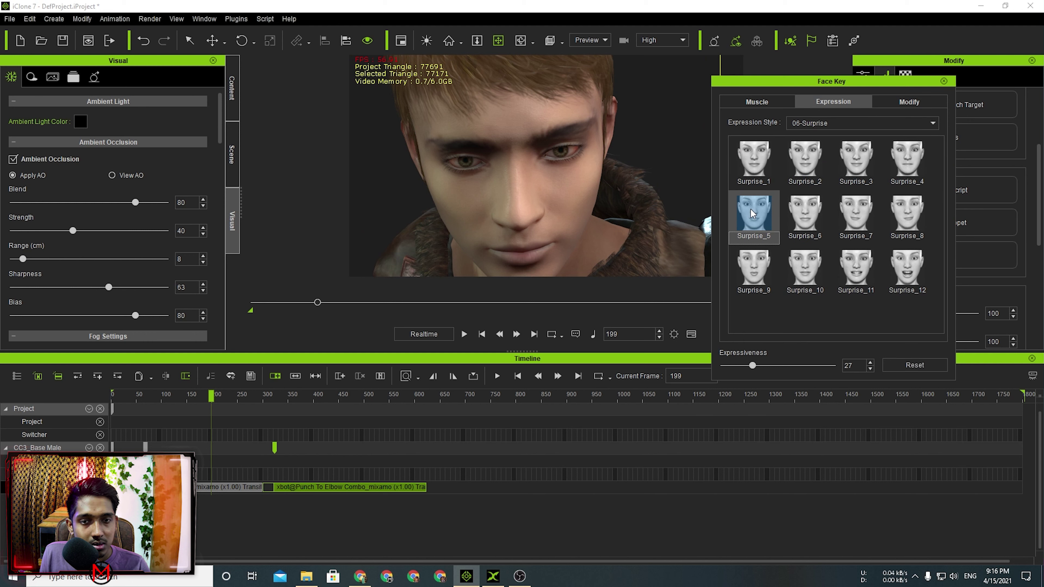
scroll(567, 184, "down", 4)
left_click_drag(759, 364, 835, 366)
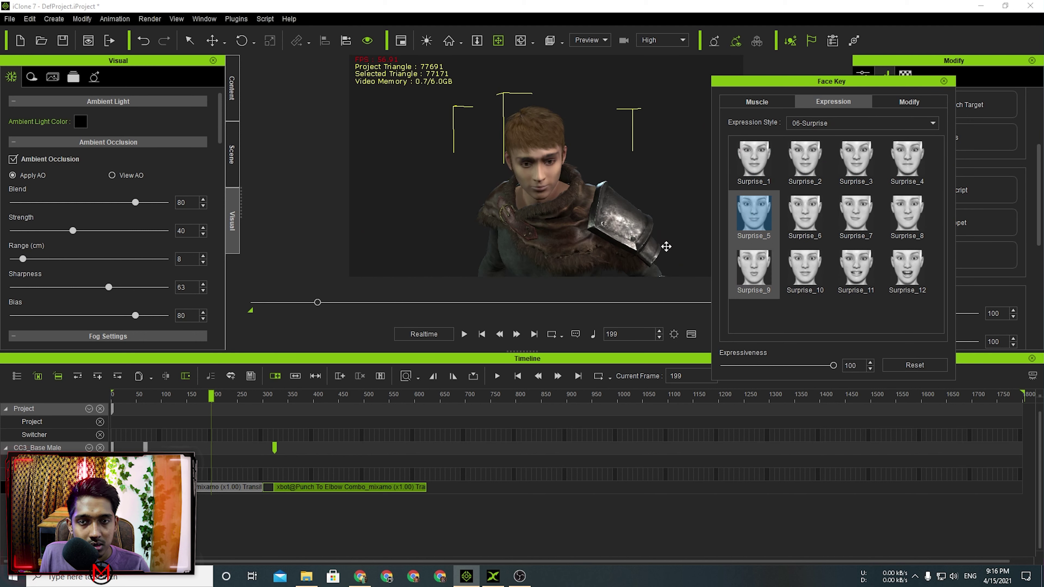
left_click(802, 220)
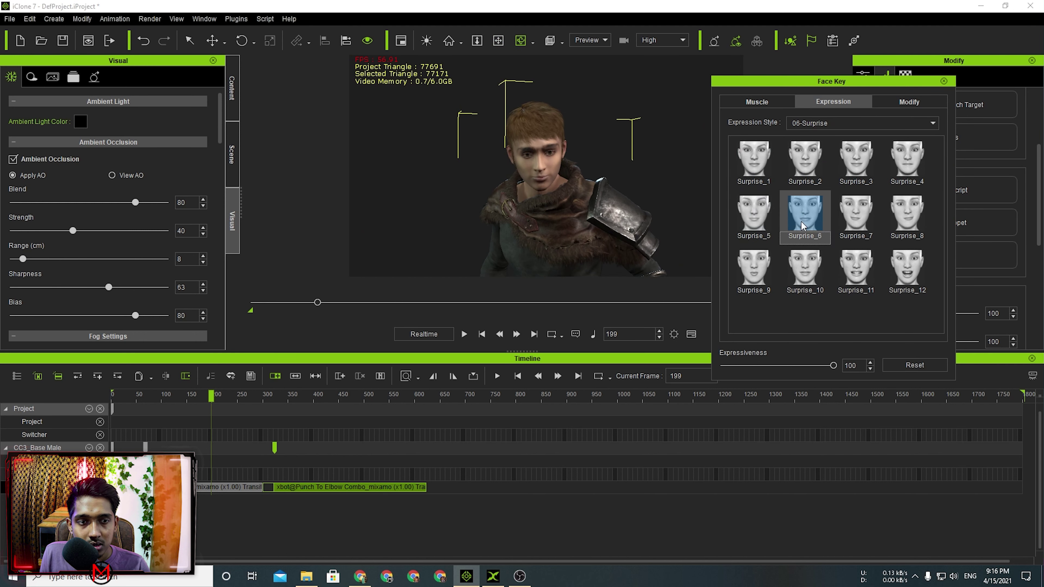
left_click(810, 265)
Switch to the Fear set, try Fear_2 and Fear_1, keep Fear_2, and preview playback
left_click(834, 122)
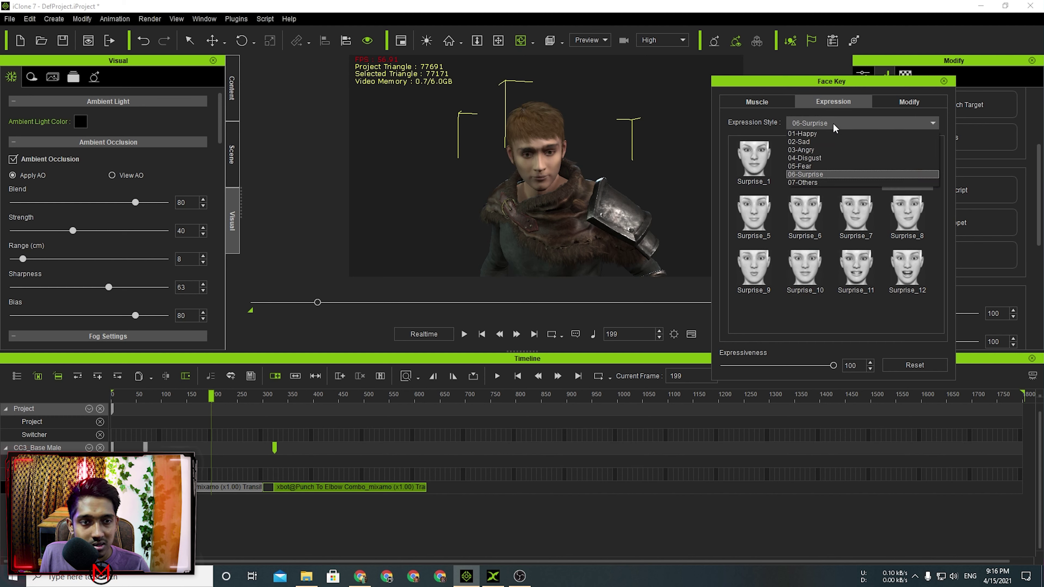
left_click(806, 166)
left_click(814, 164)
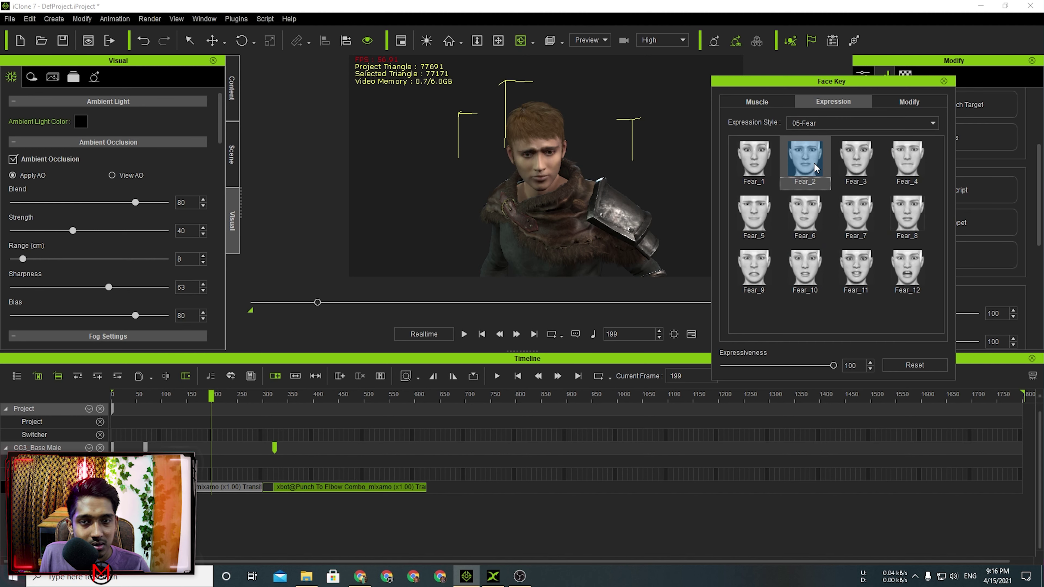
left_click(761, 155)
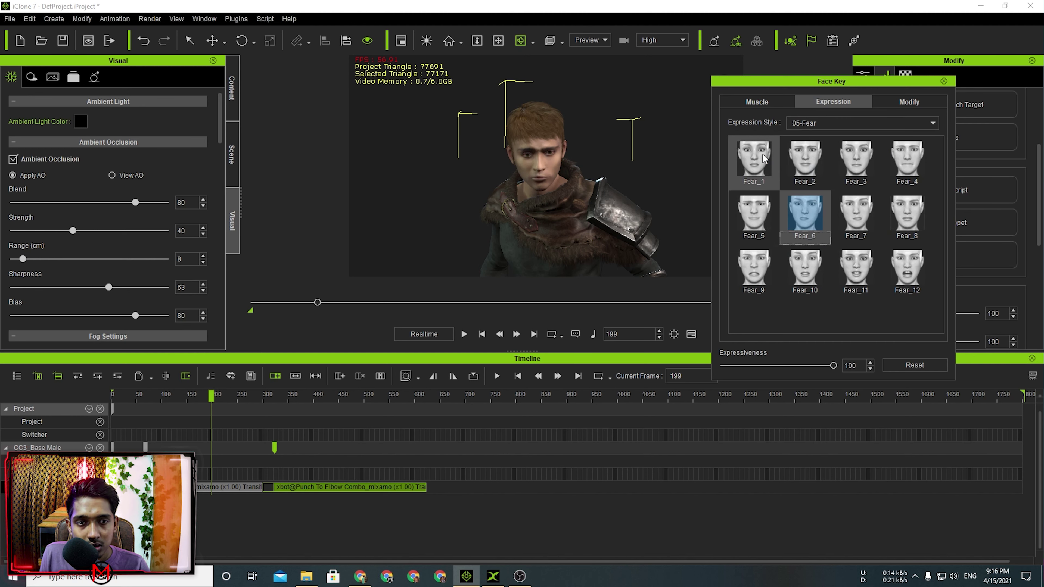
left_click(792, 155)
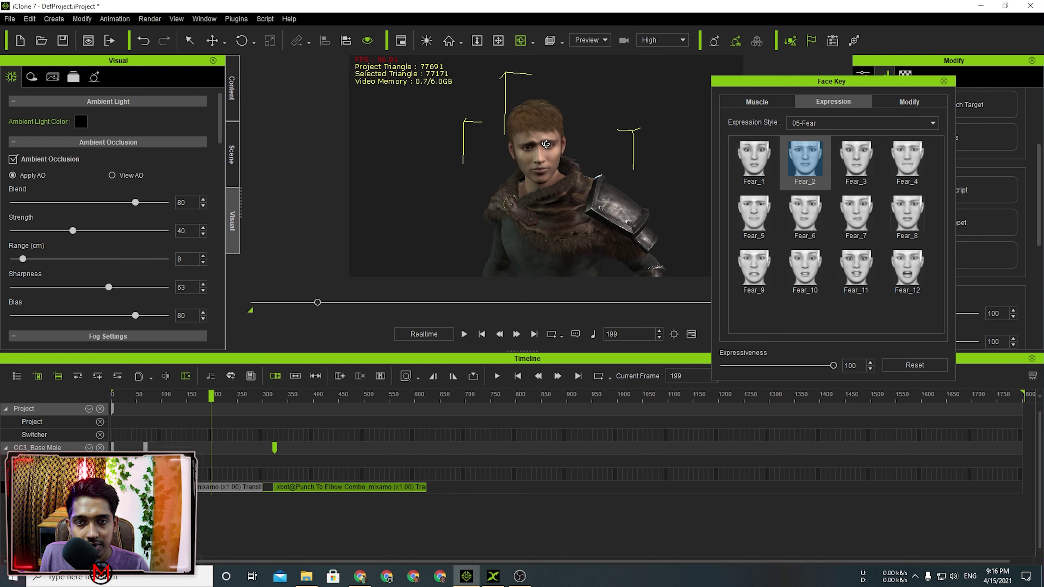
key("space")
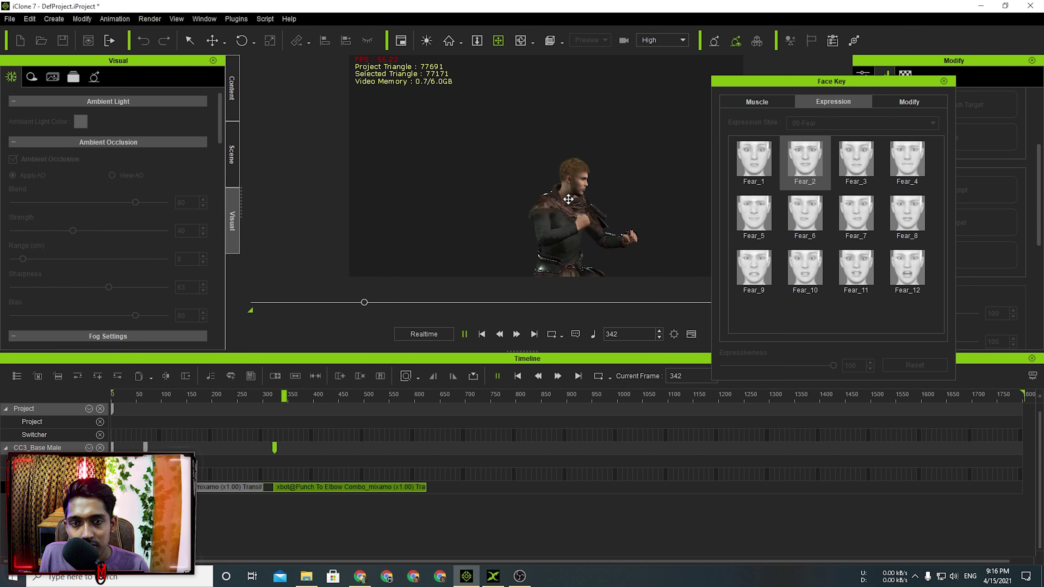
key("space")
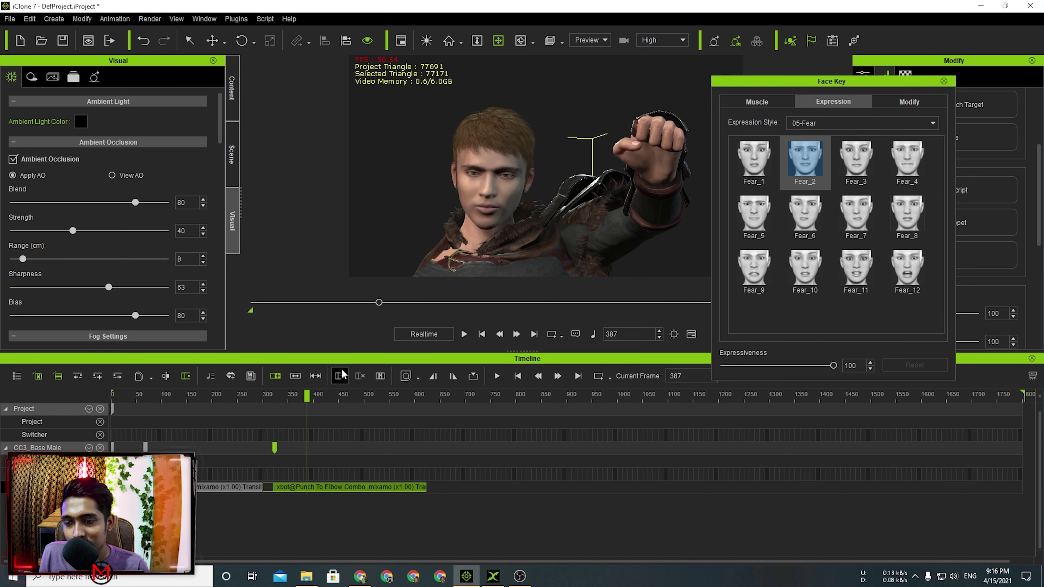
Move the timeline to frame 428 and switch to the Angry expression set
left_click_drag(306, 397, 323, 397)
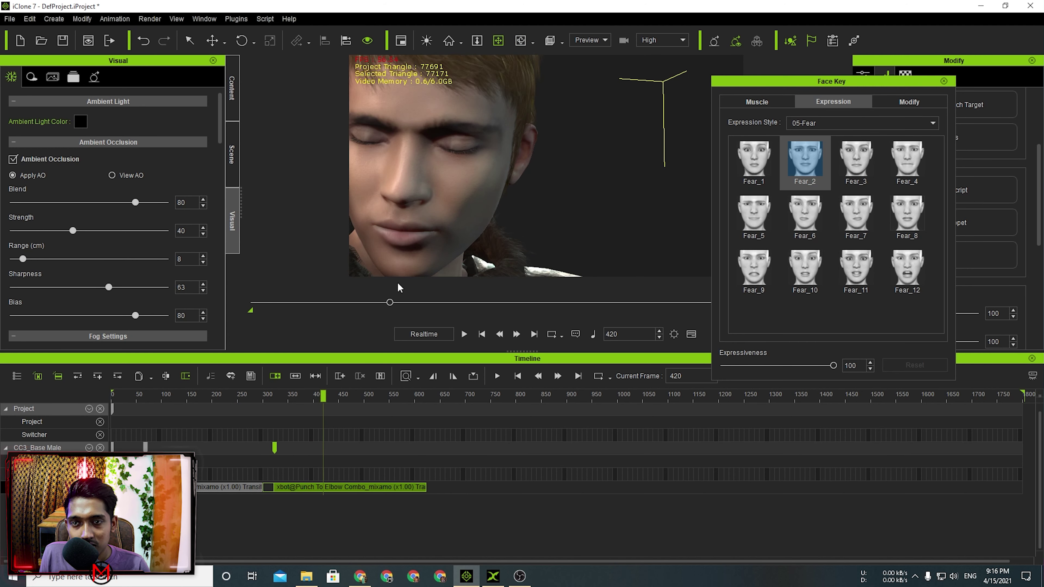
left_click_drag(323, 396, 327, 397)
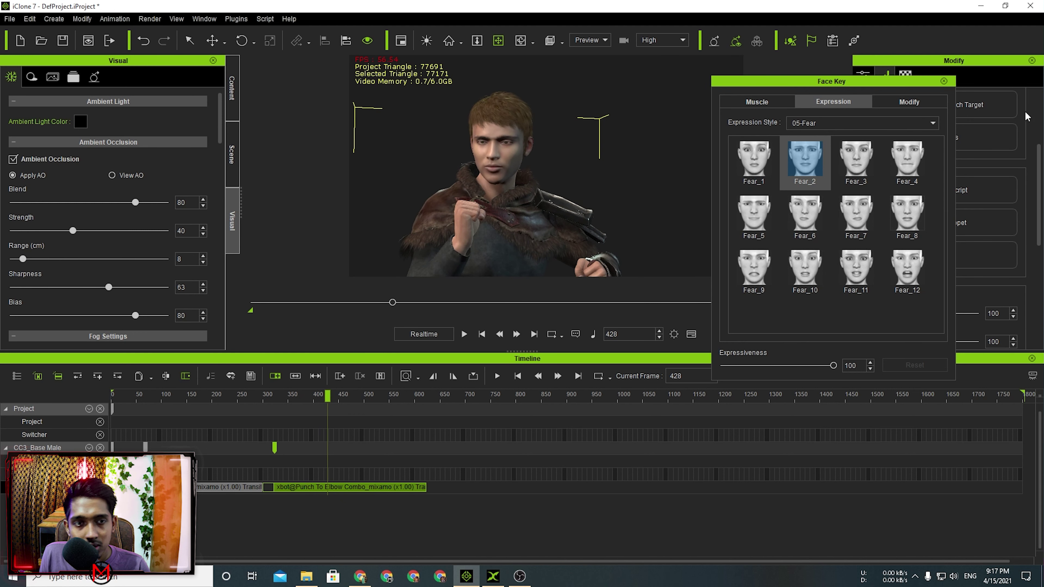
left_click(908, 123)
left_click(842, 150)
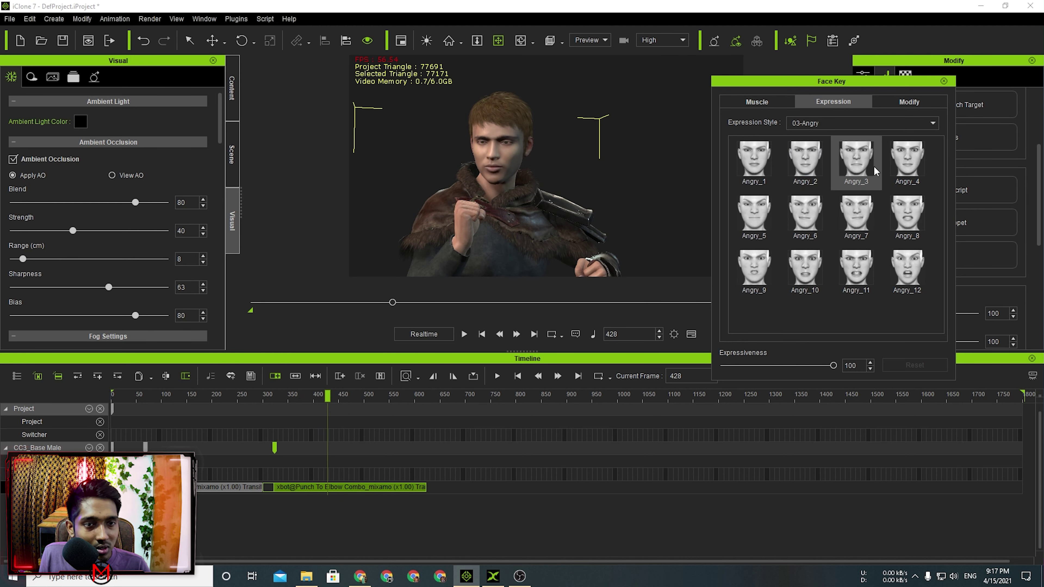
Try Angry_1, 10, 11, 12, 8 and 4, settling on Angry_3
left_click(747, 162)
left_click(795, 264)
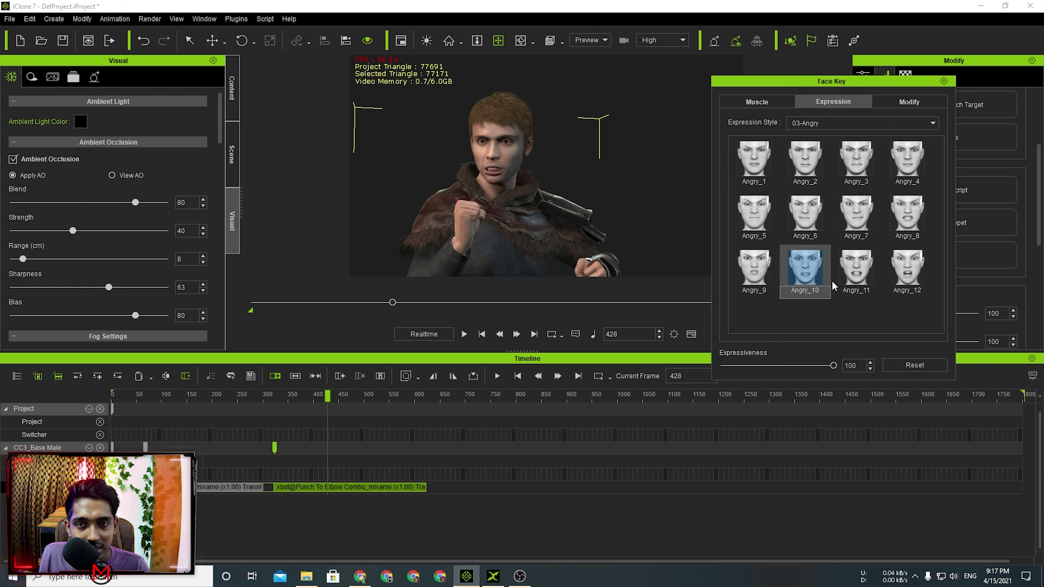
left_click(842, 268)
left_click(897, 263)
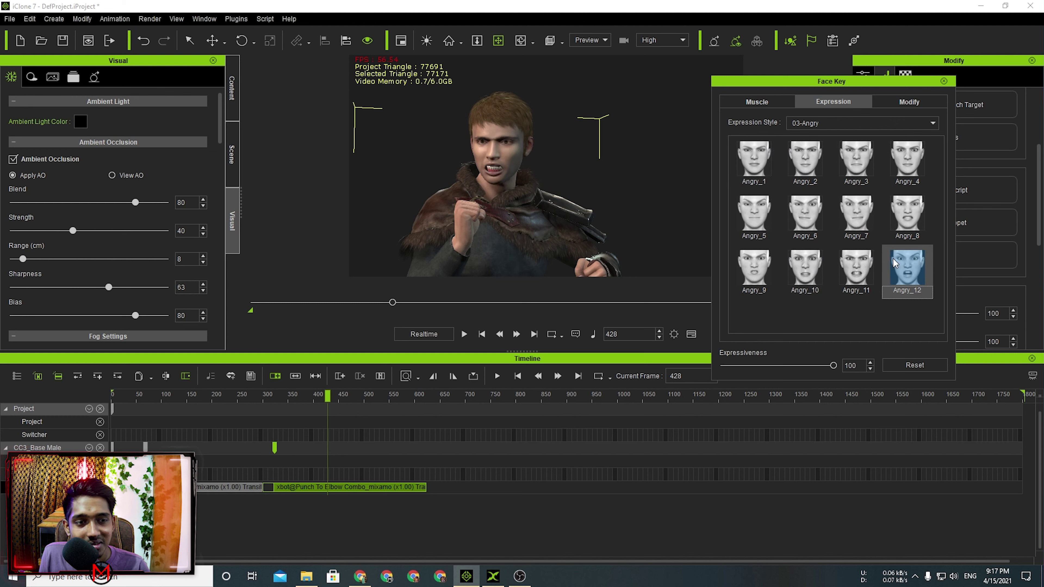
left_click(904, 211)
left_click(903, 165)
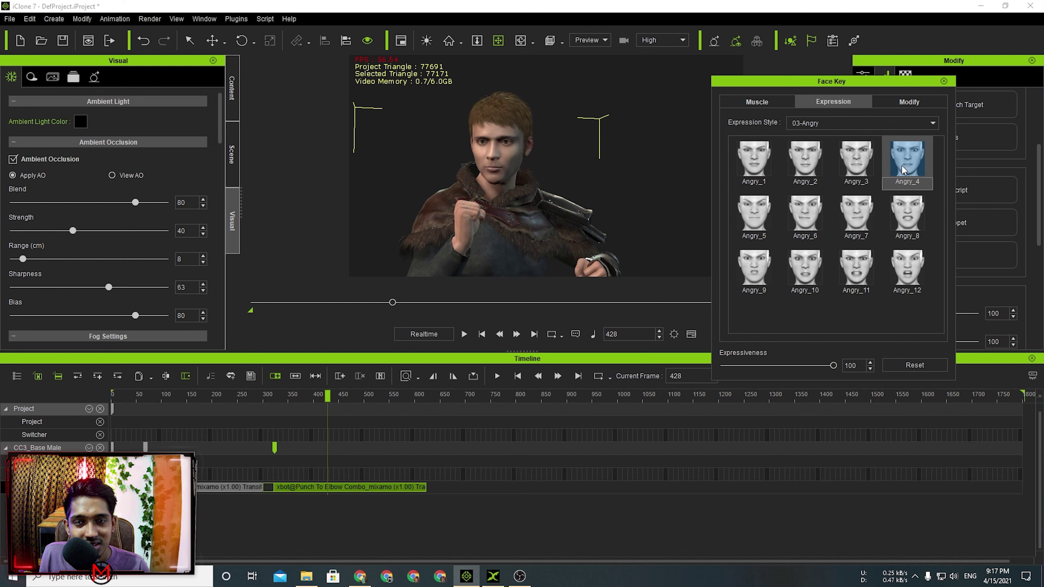
left_click(864, 170)
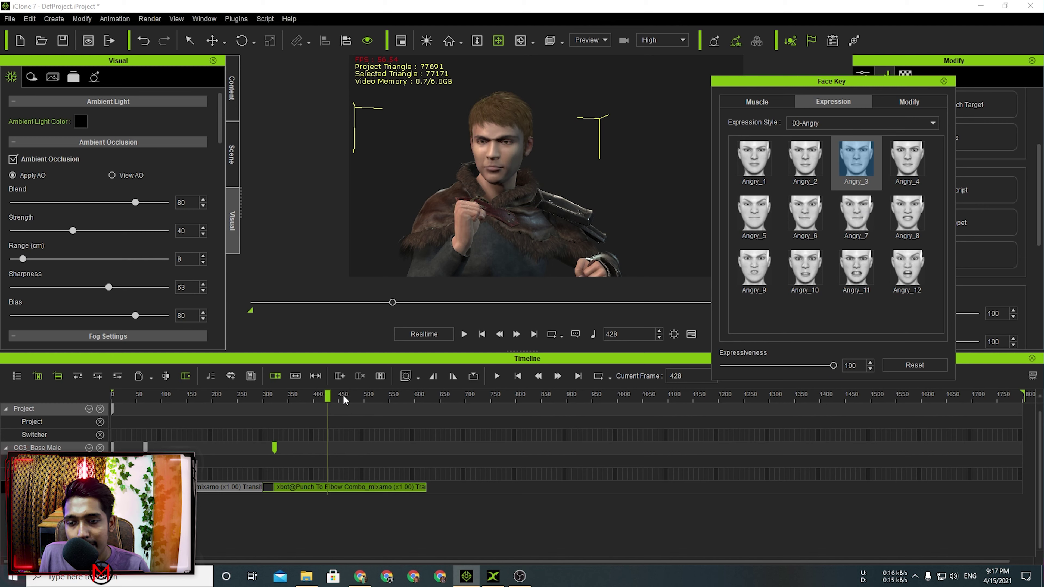
Scrub forward to frame 499 and apply the Angry_5 expression
left_click_drag(327, 396, 334, 397)
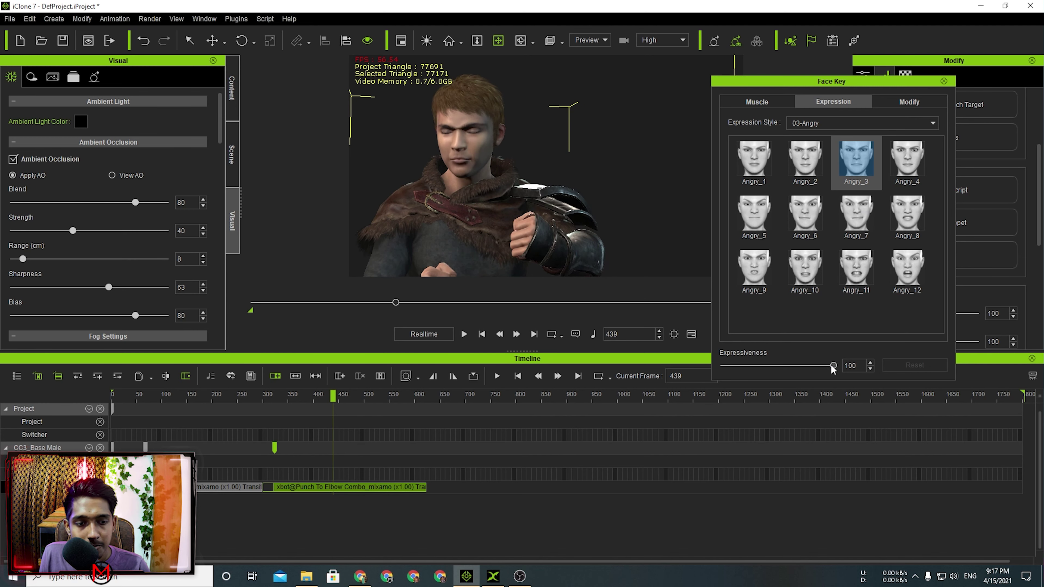
left_click_drag(339, 402, 364, 395)
scroll(510, 192, "down", 5)
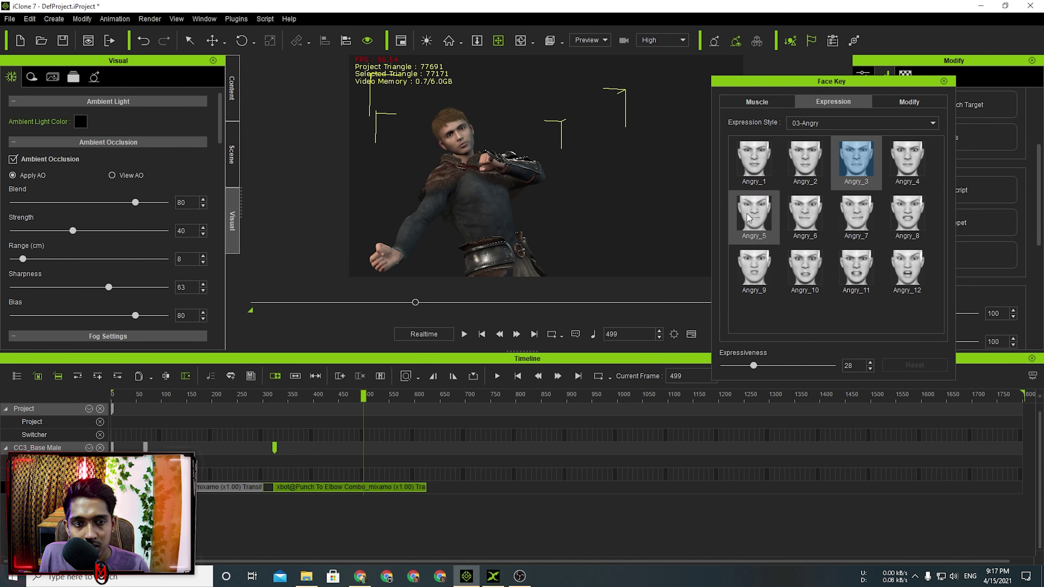
left_click(748, 219)
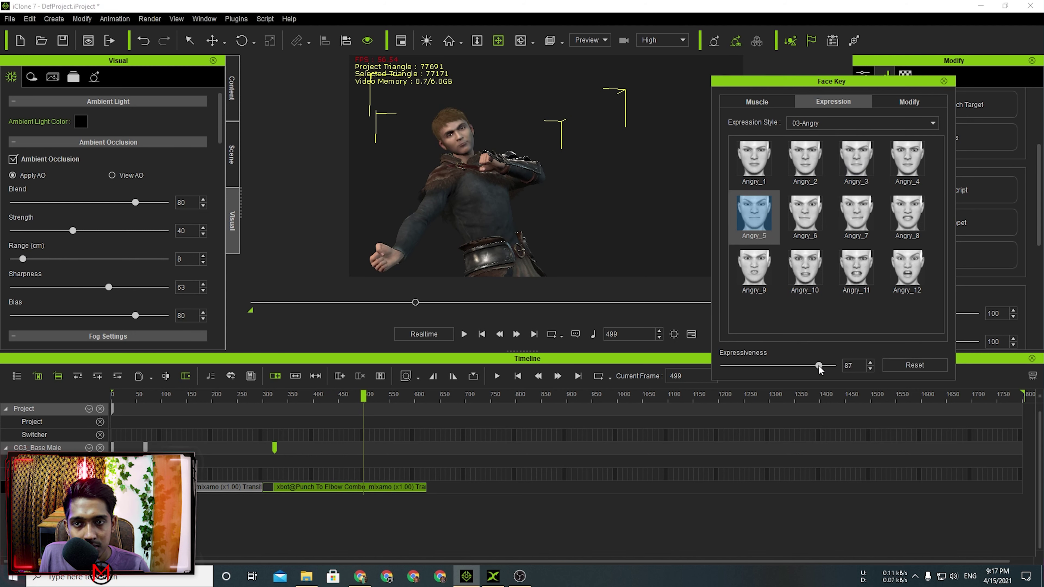
Scrub ahead and orbit around the fighter to check the expression, then close Face Key
left_click_drag(416, 303, 444, 304)
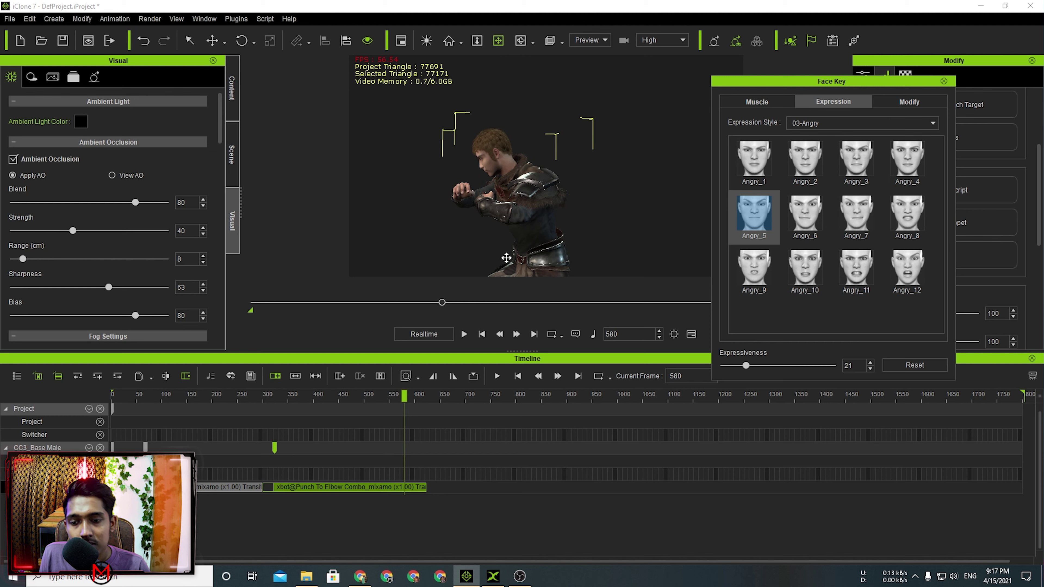
left_click_drag(567, 251, 746, 254)
mouse_move(446, 306)
left_mouse_down()
mouse_move(469, 305)
mouse_move(459, 308)
left_mouse_up()
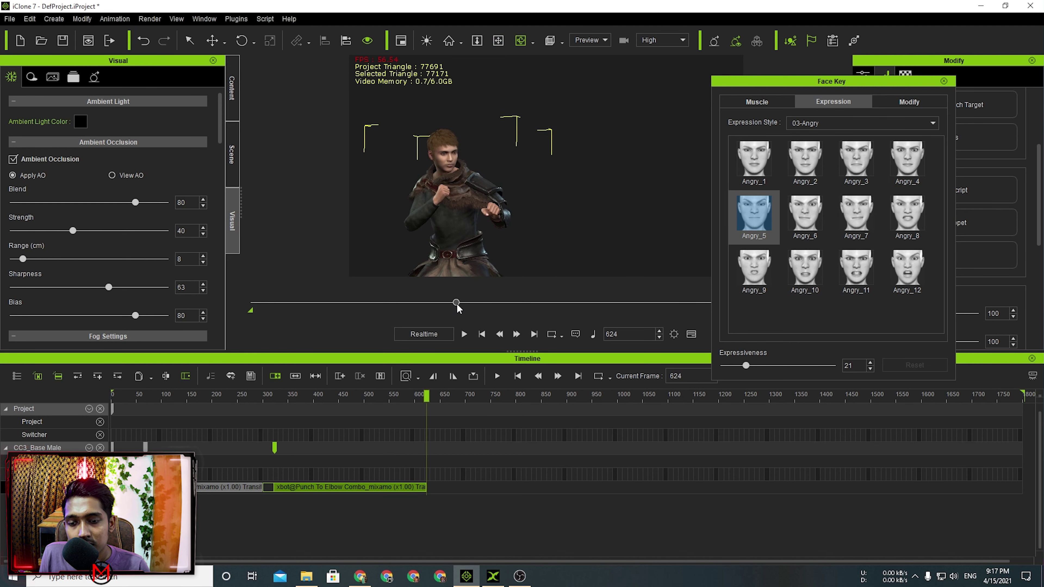
right_click_drag(489, 193, 514, 193)
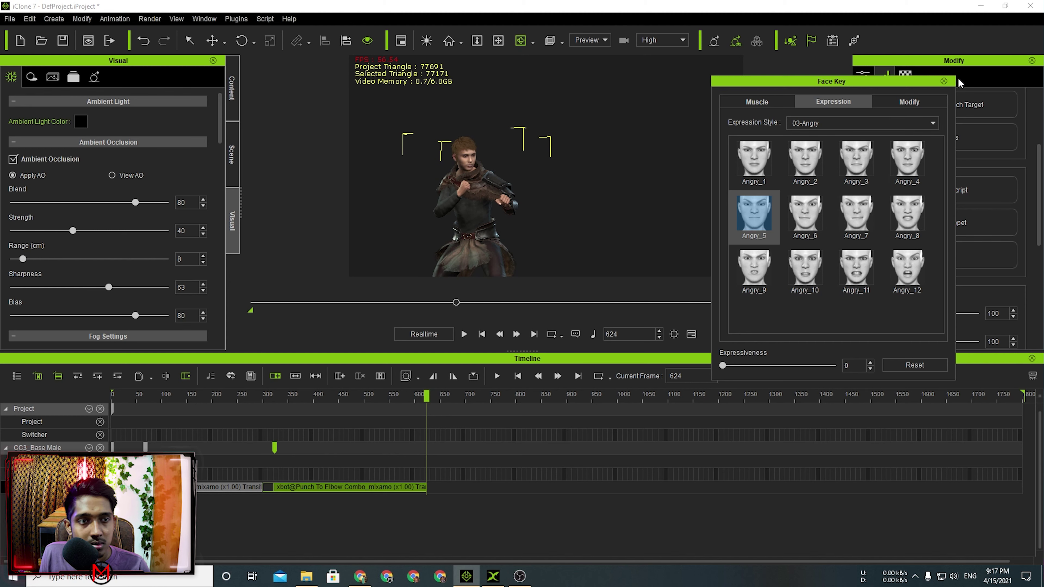
left_click(944, 81)
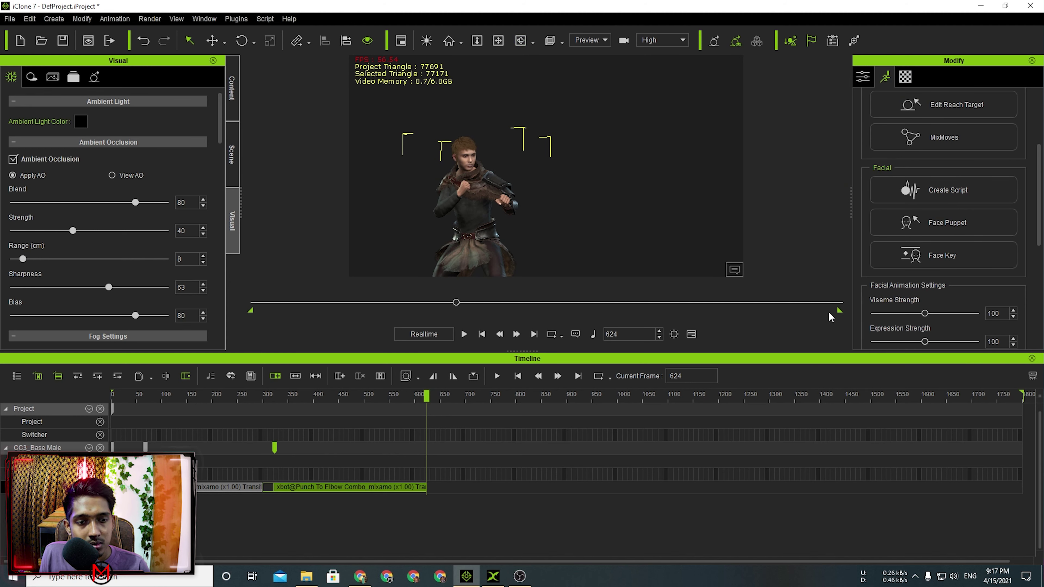
Scrub back to frame 316, frame the fighter with F, and hide the timeline
left_click_drag(457, 307, 268, 304)
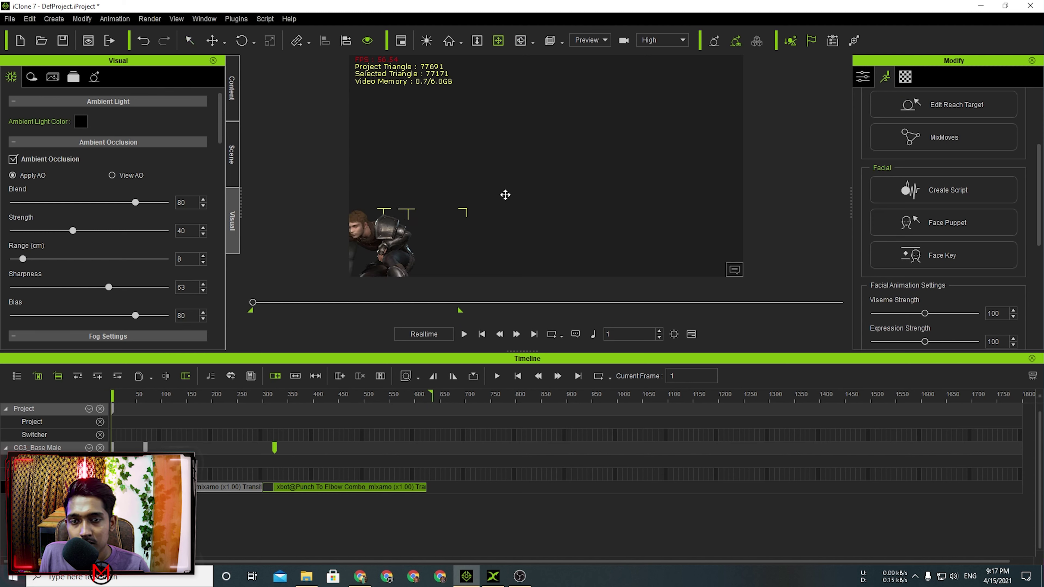
key("f")
scroll(539, 134, "up", 1)
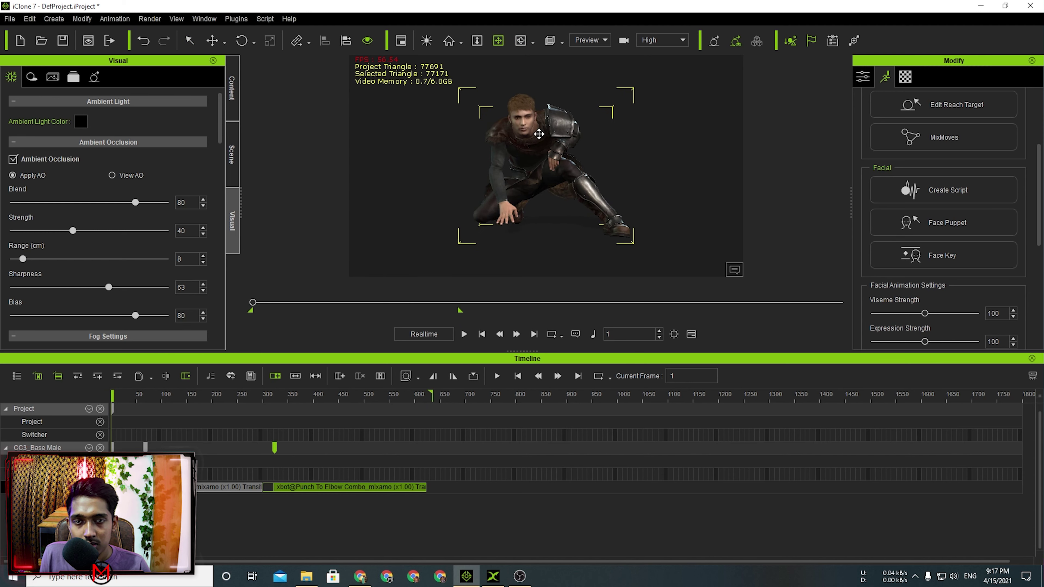
scroll(533, 127, "up", 2)
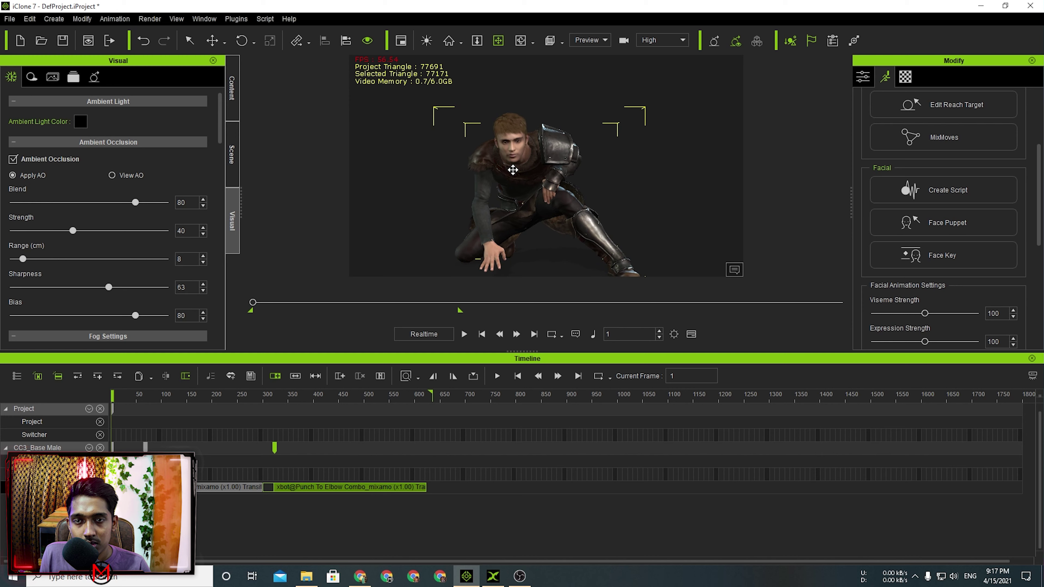
left_click(692, 334)
Orbit and pan the camera around the crouching fighter, then play the animation
scroll(517, 271, "down", 3)
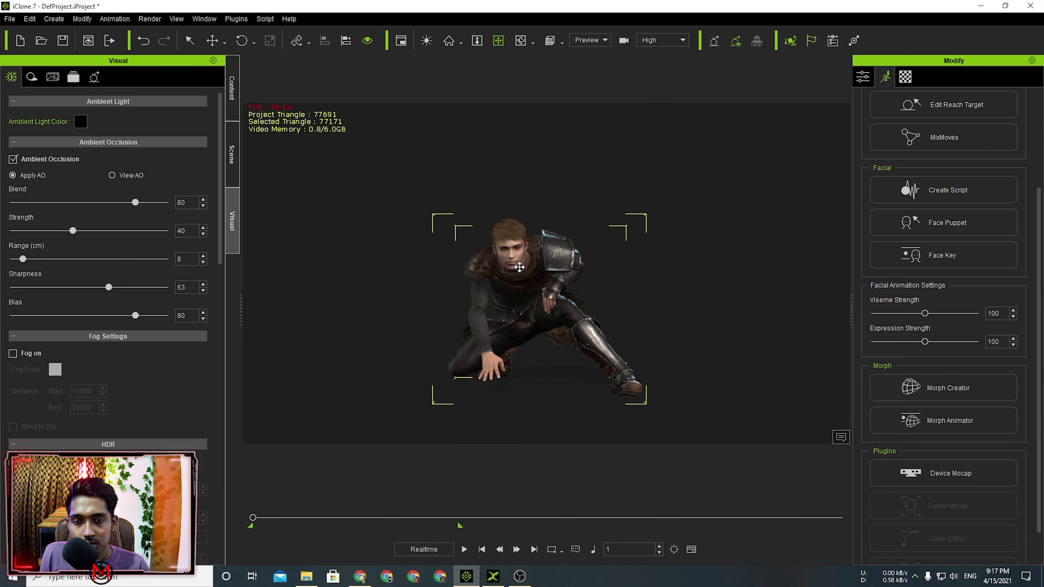
right_click_drag(520, 268, 564, 284)
left_click_drag(570, 294, 547, 265)
scroll(547, 265, "down", 3)
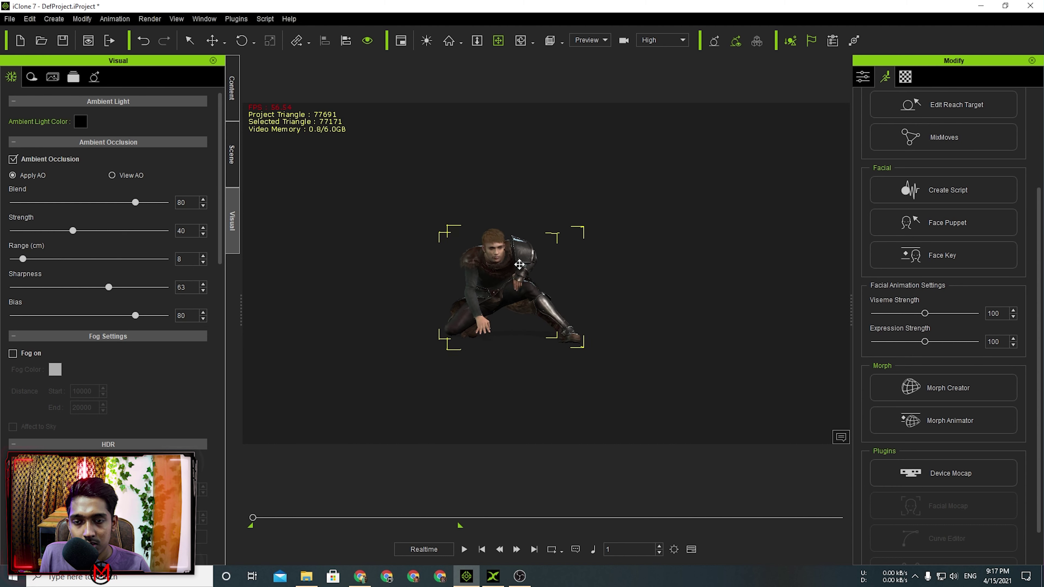
left_click_drag(520, 265, 519, 263)
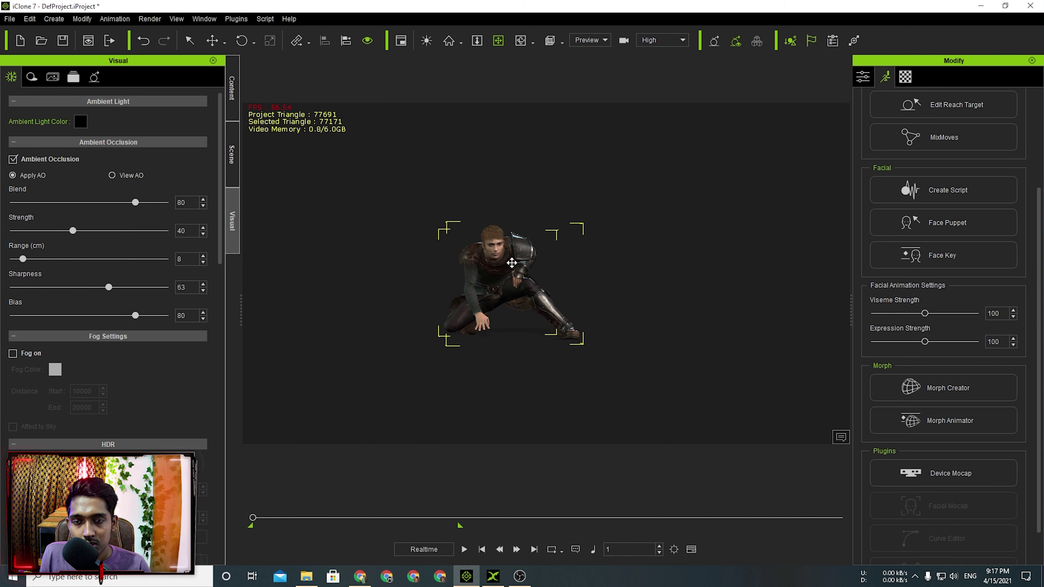
key("space")
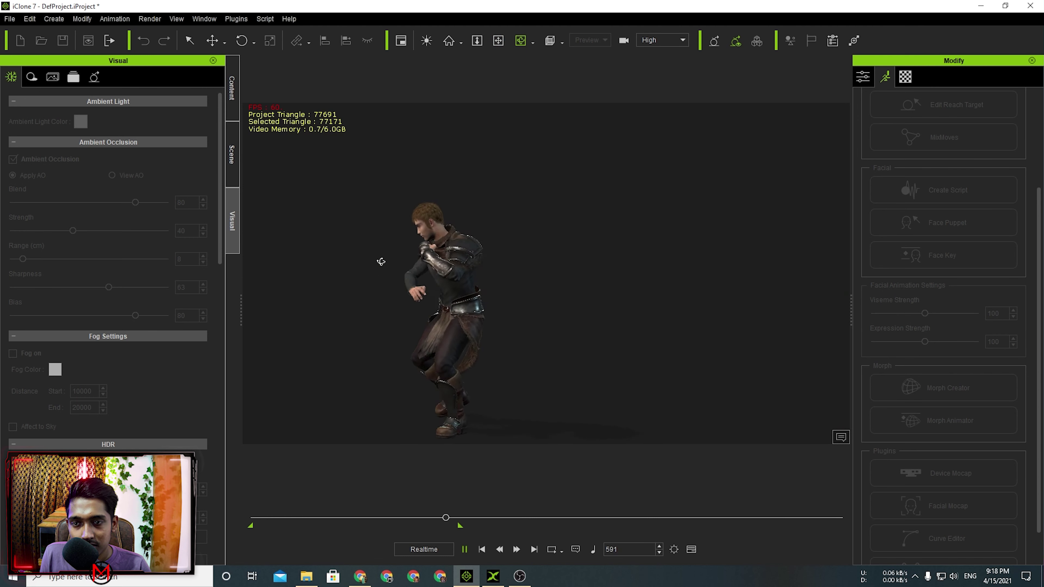
Stop at frame 434, replay and stop, then orbit and scrub through the fighter's moves
left_click_drag(451, 517, 389, 516)
key("space")
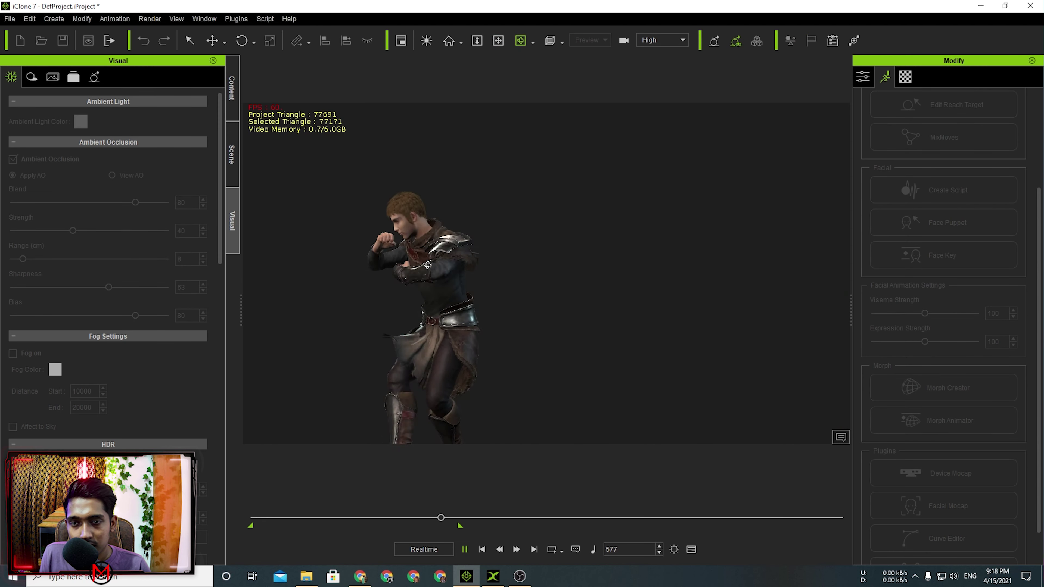
key("space")
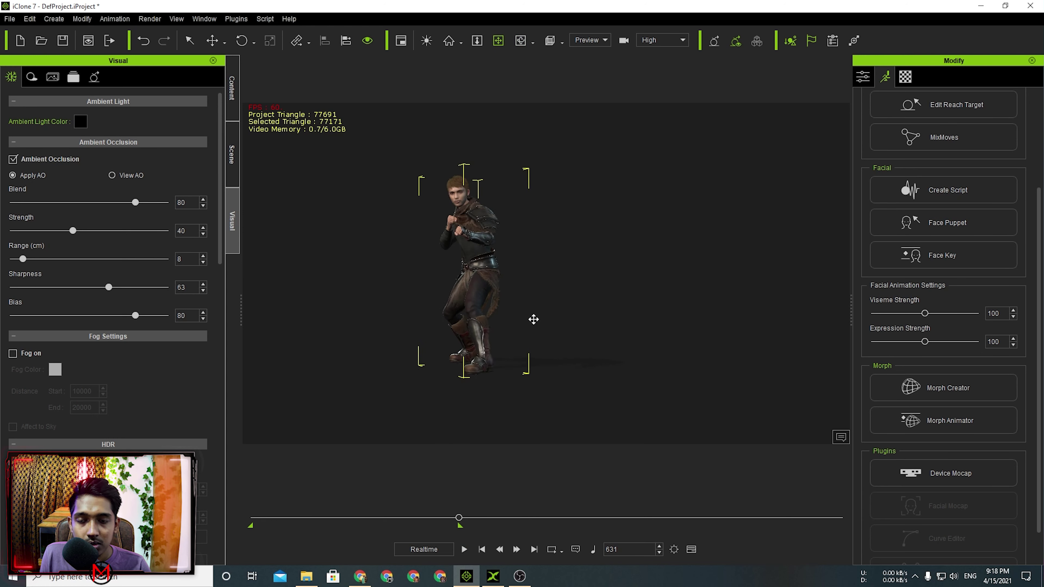
left_click_drag(560, 306, 711, 299)
left_click_drag(459, 519, 285, 518)
left_click_drag(352, 517, 446, 506)
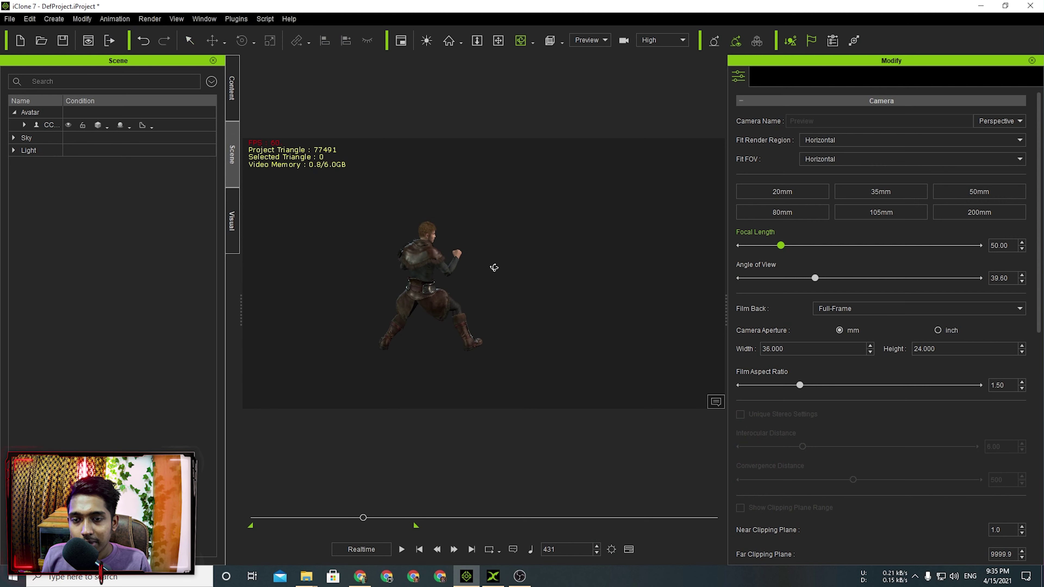
Select the fighter, orbit around it, and advance to a later frame
left_click_drag(493, 268, 328, 269)
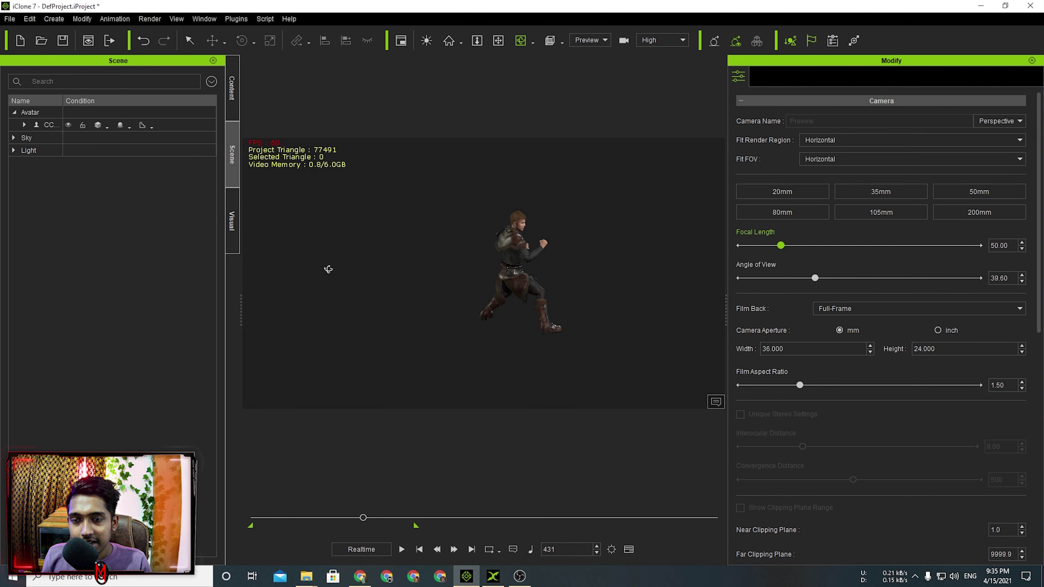
left_click(528, 256)
right_click_drag(524, 251, 240, 278)
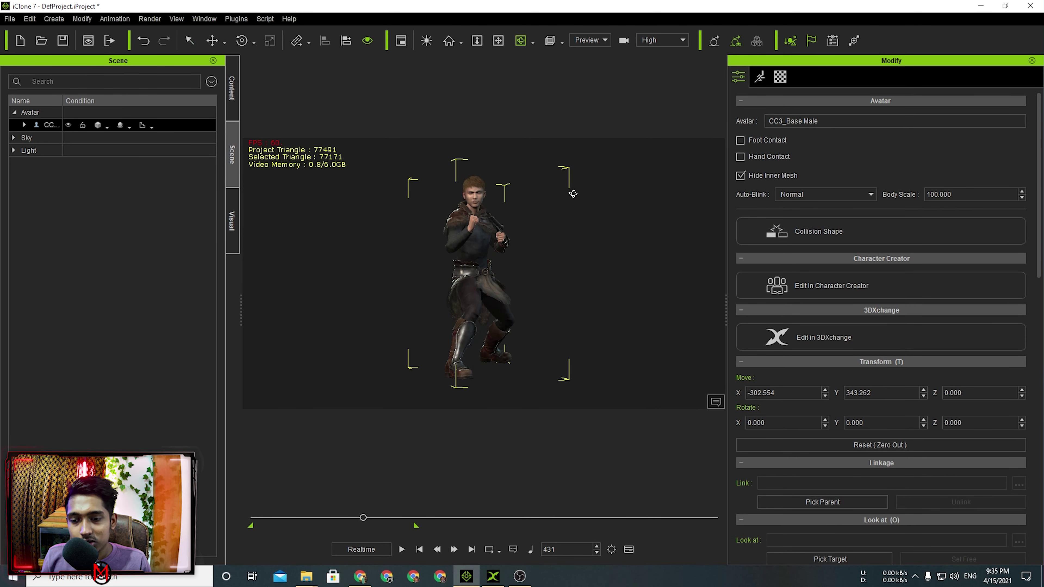
right_click_drag(501, 230, 433, 240)
left_click_drag(364, 518, 388, 517)
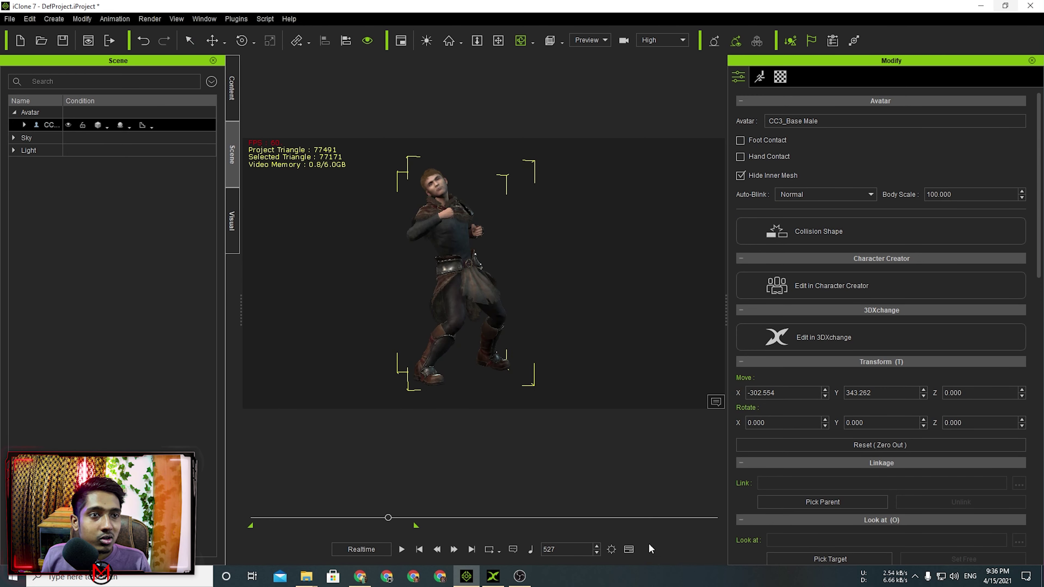
In Mixamo, pick the Warzombie F Pedroso character for Sweep Fall and return to Animations
left_click(364, 578)
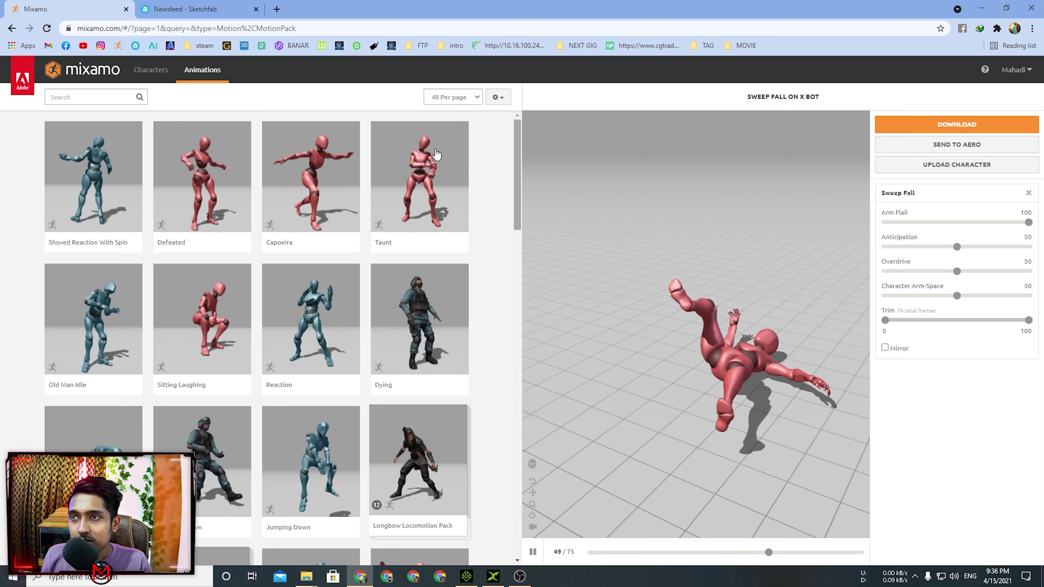
left_click(141, 78)
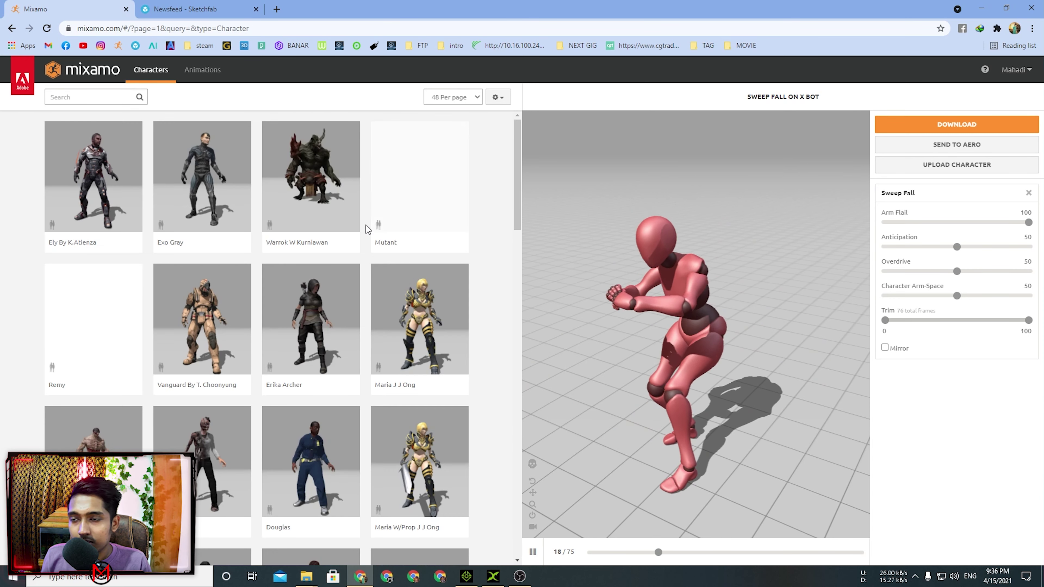
scroll(209, 339, "down", 15)
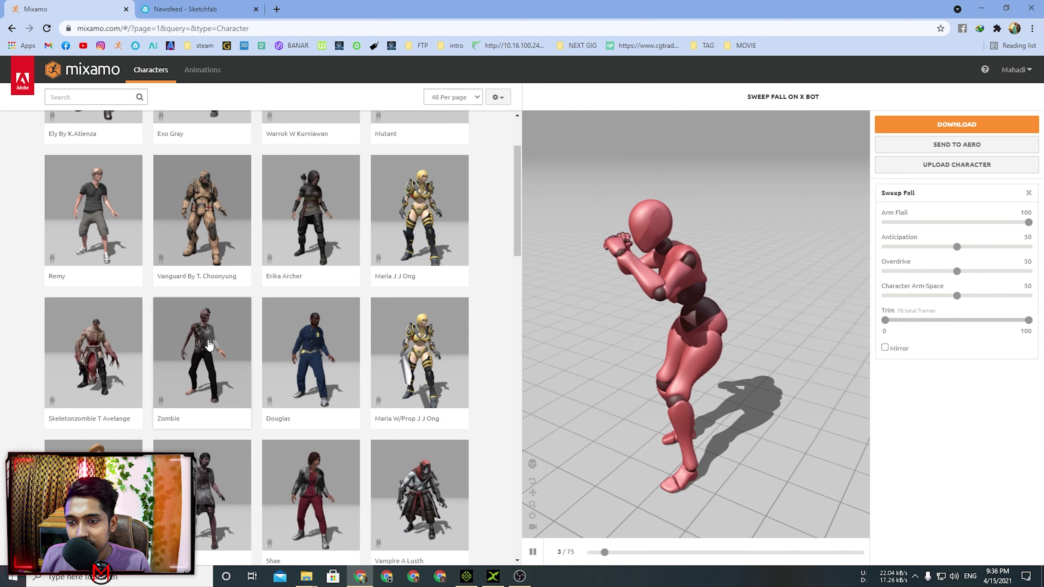
scroll(210, 340, "down", 6)
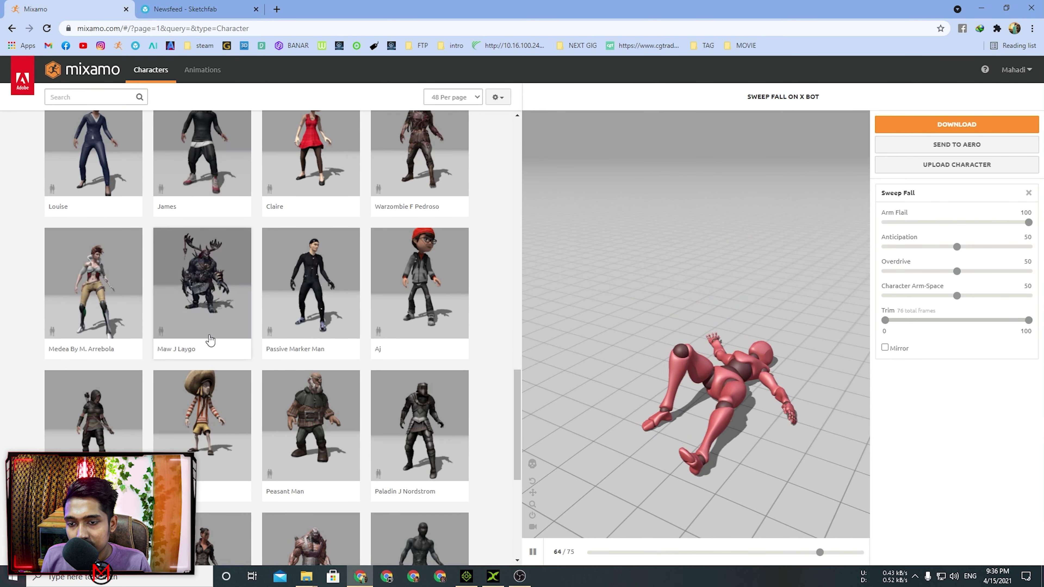
scroll(185, 350, "up", 3)
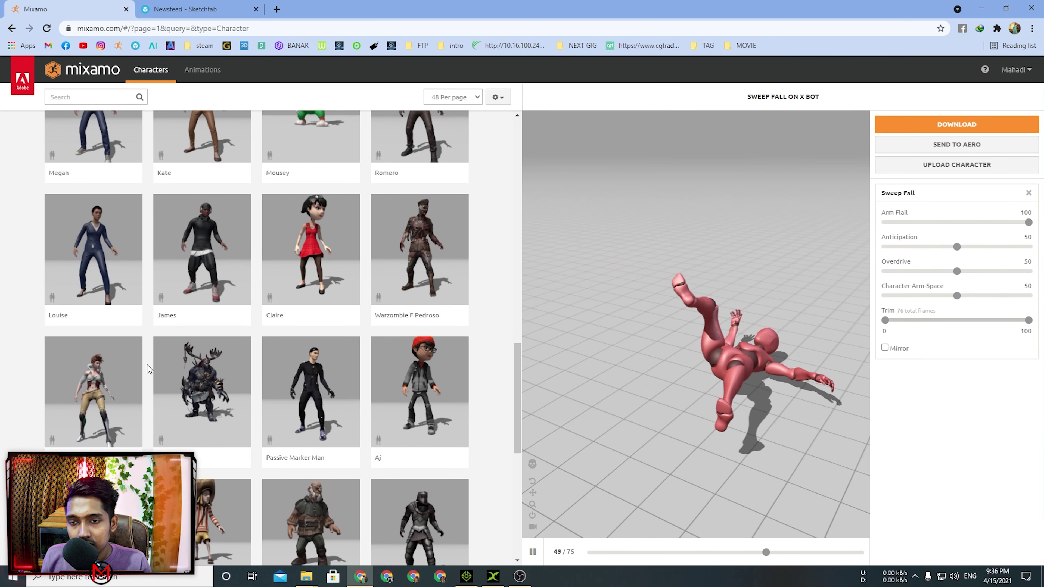
left_click(422, 249)
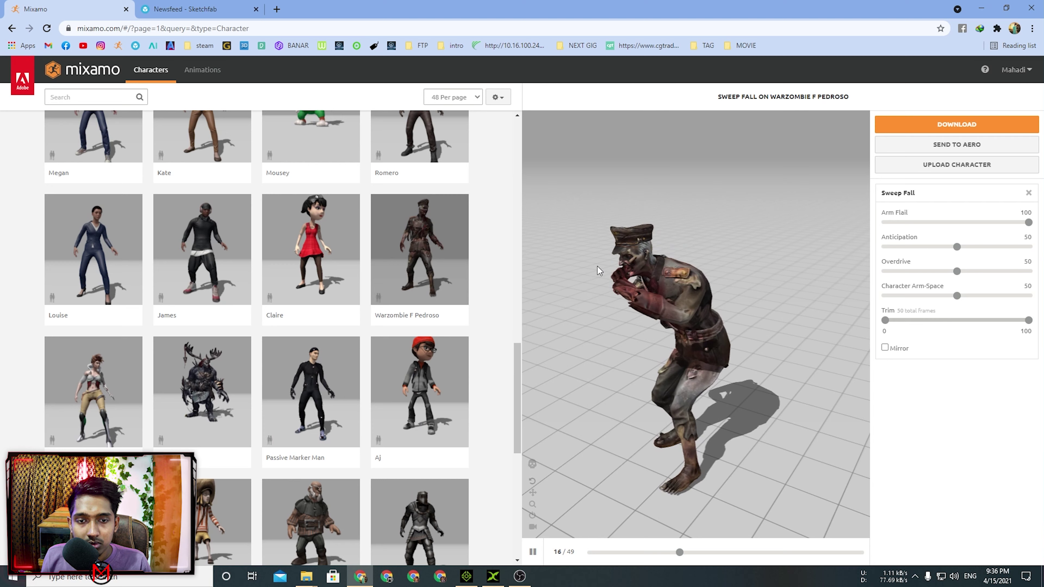
left_click(192, 74)
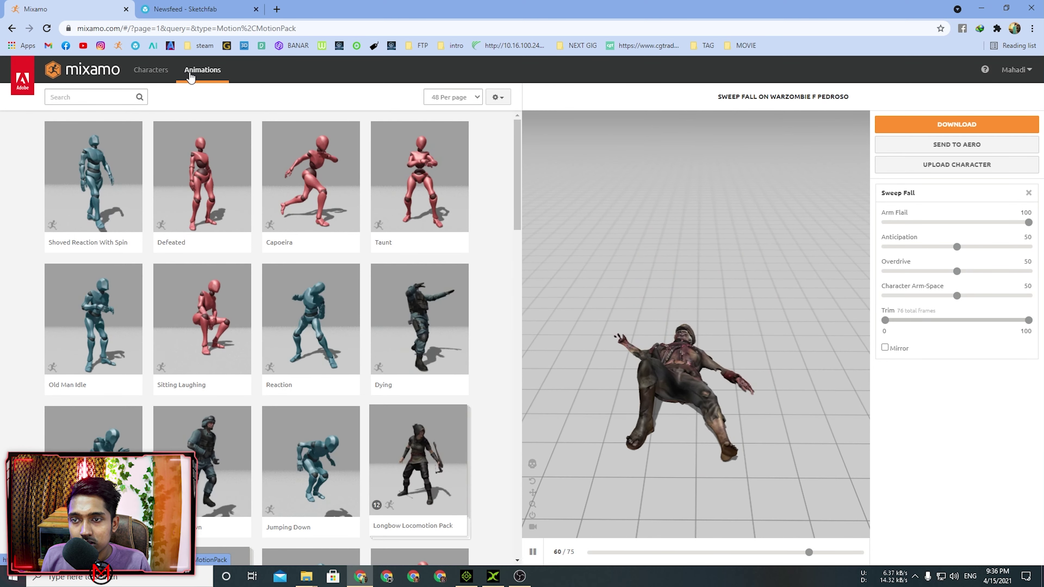
Search Mixamo animations for 'fall' and reselect the Sweep Fall animation
left_click(85, 97)
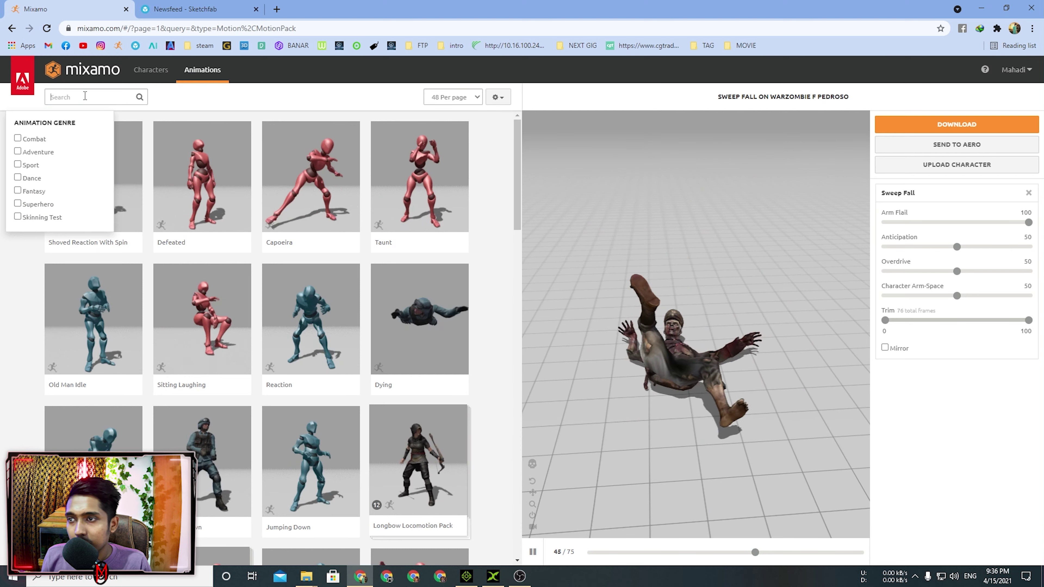
type("fall")
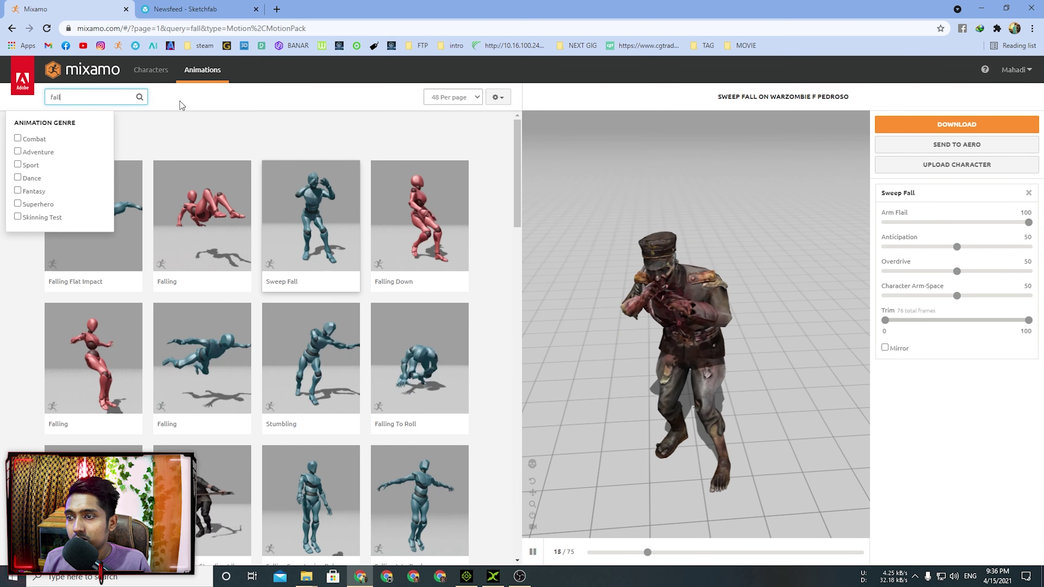
left_click(156, 117)
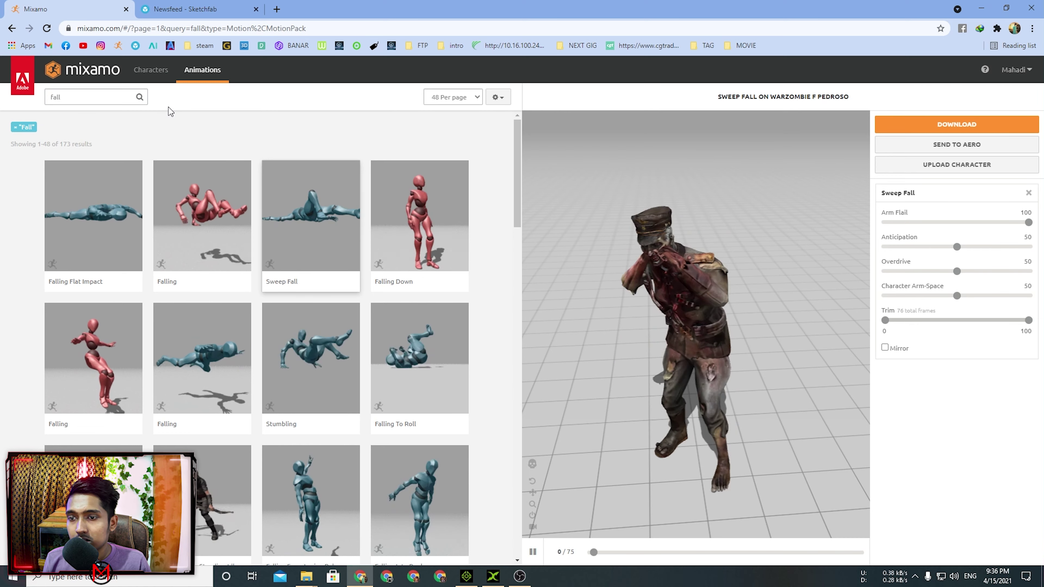
left_click(313, 230)
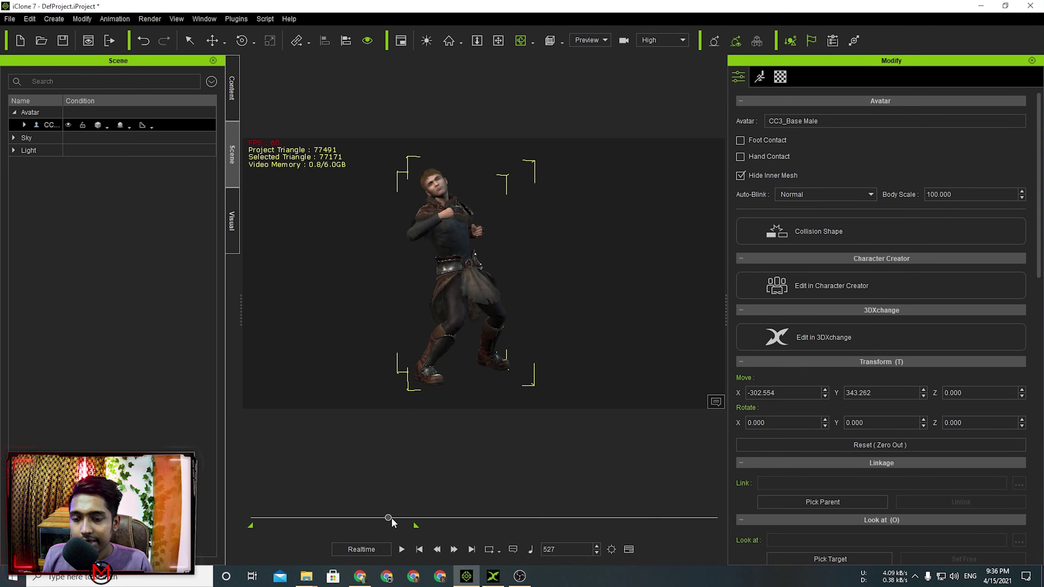
mouse_move(392, 519)
left_mouse_down()
mouse_move(375, 516)
mouse_move(404, 520)
mouse_move(373, 519)
mouse_move(394, 519)
left_mouse_up()
left_click(375, 576)
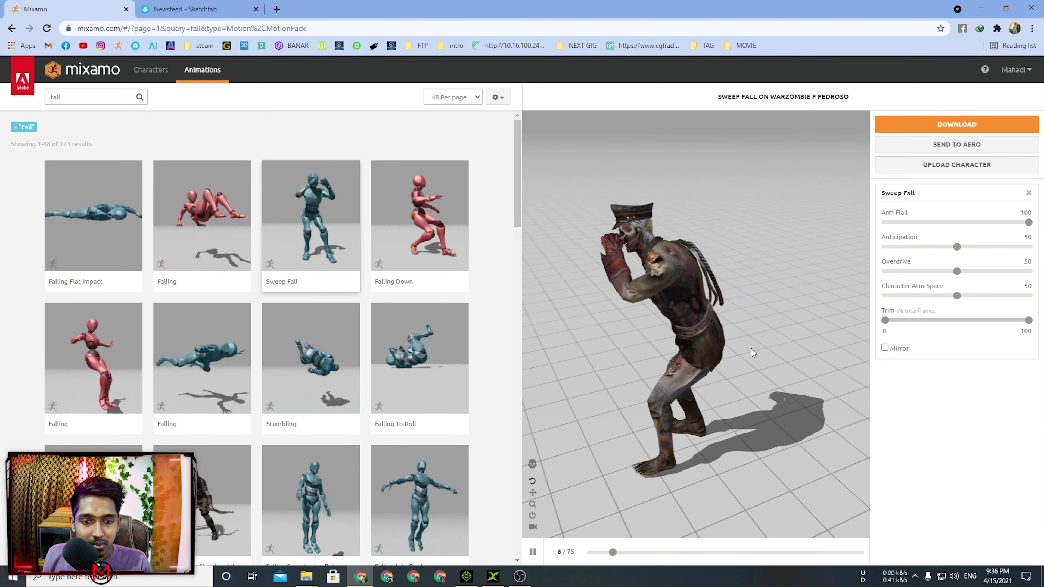
Download the Sweep Fall zombie from Mixamo as FBX
left_click(943, 130)
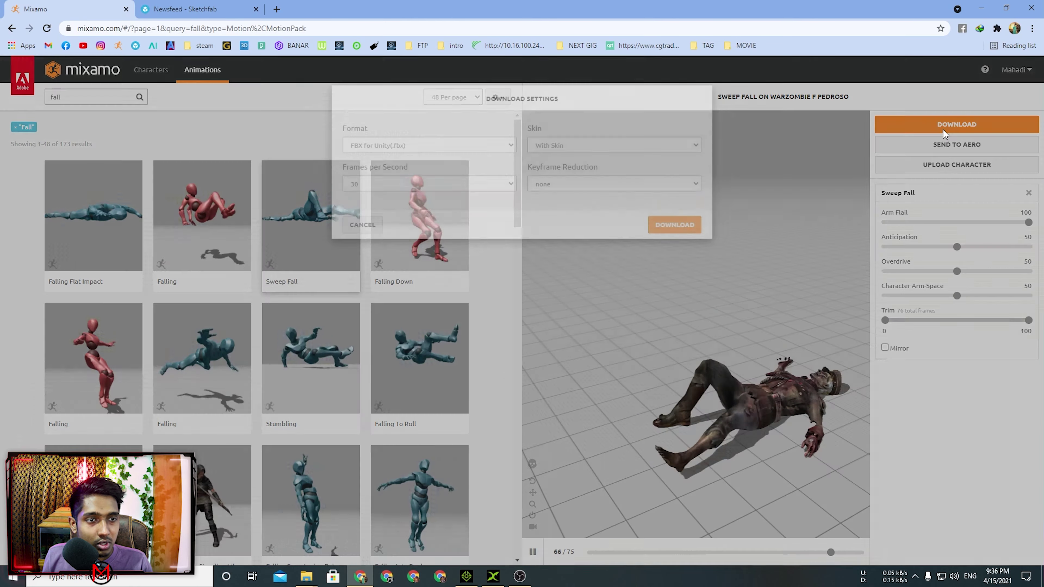
left_click(664, 252)
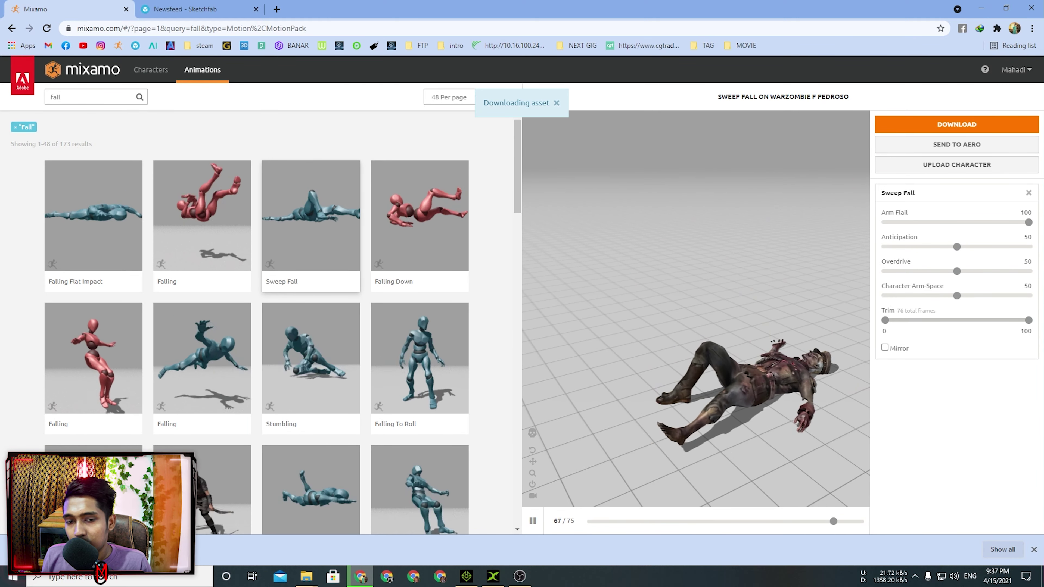
left_click(556, 104)
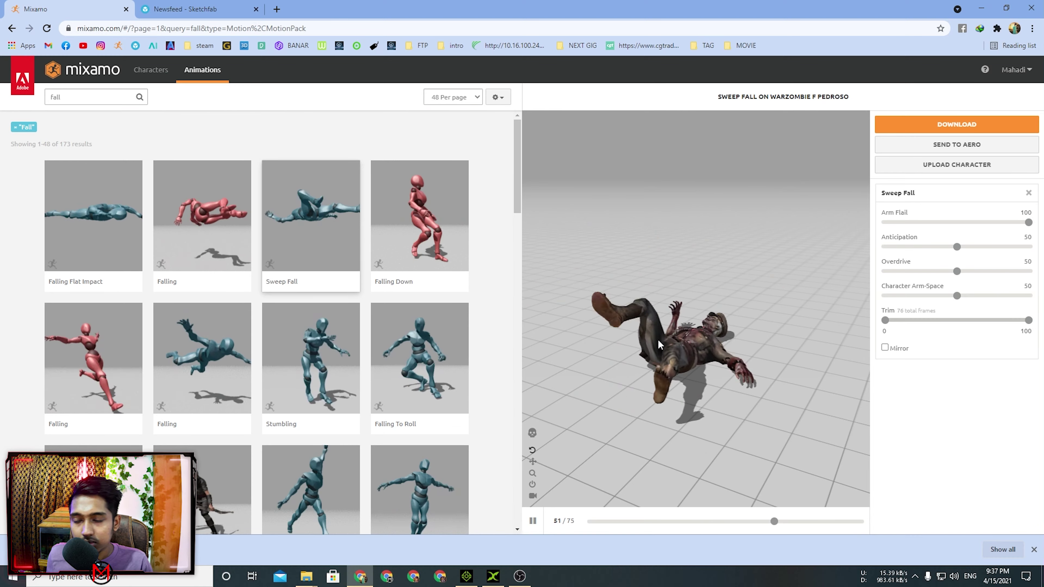
Drop the zombie FBX into 3DXchange, answer No, and accept the Import FBX options
left_click_drag(103, 550, 531, 300)
left_click(556, 311)
left_click(486, 346)
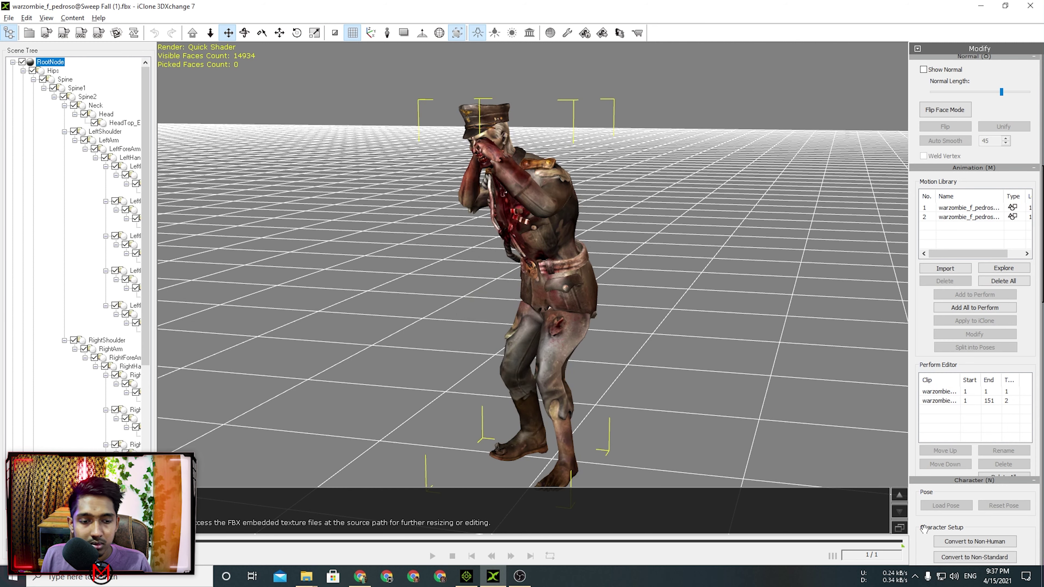
Preview the zombie's fall clip, return it to T-pose with clip 1, then go to iClone
left_click(969, 218)
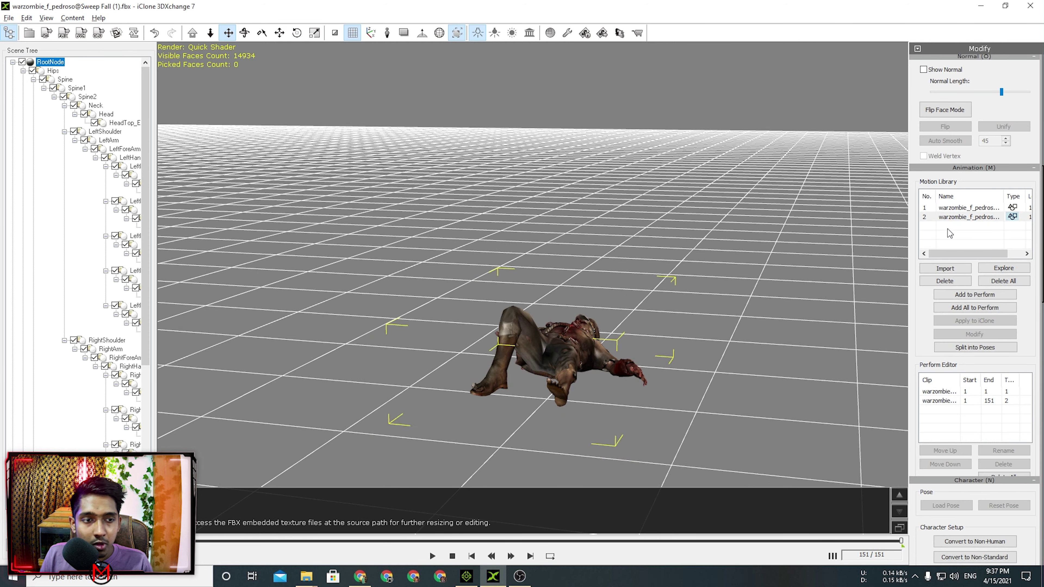
left_click(970, 208)
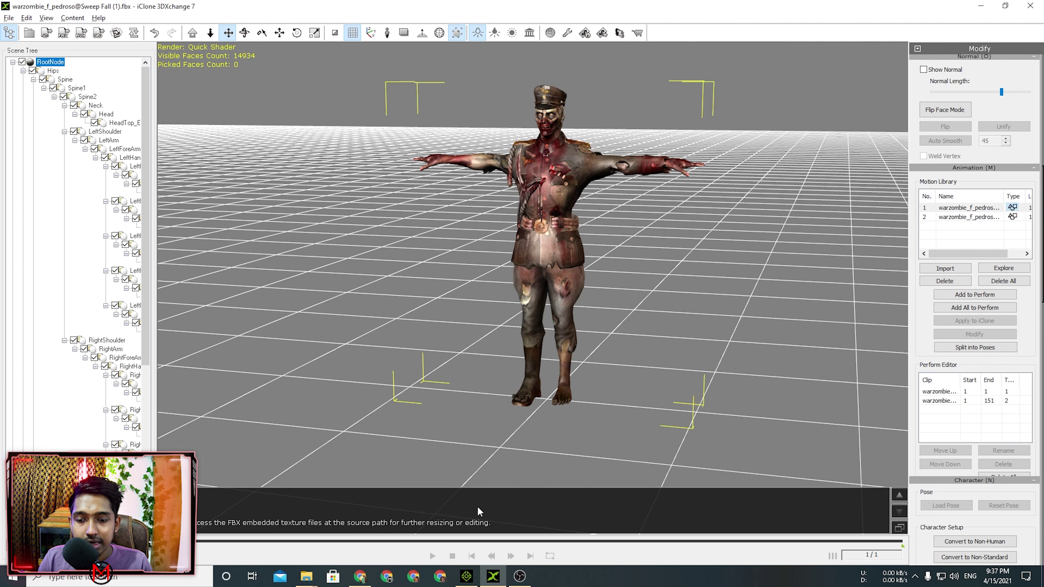
left_click(469, 577)
Expand and collapse the fighter's parts in the scene list, briefly checking 3DXchange
left_click(24, 124)
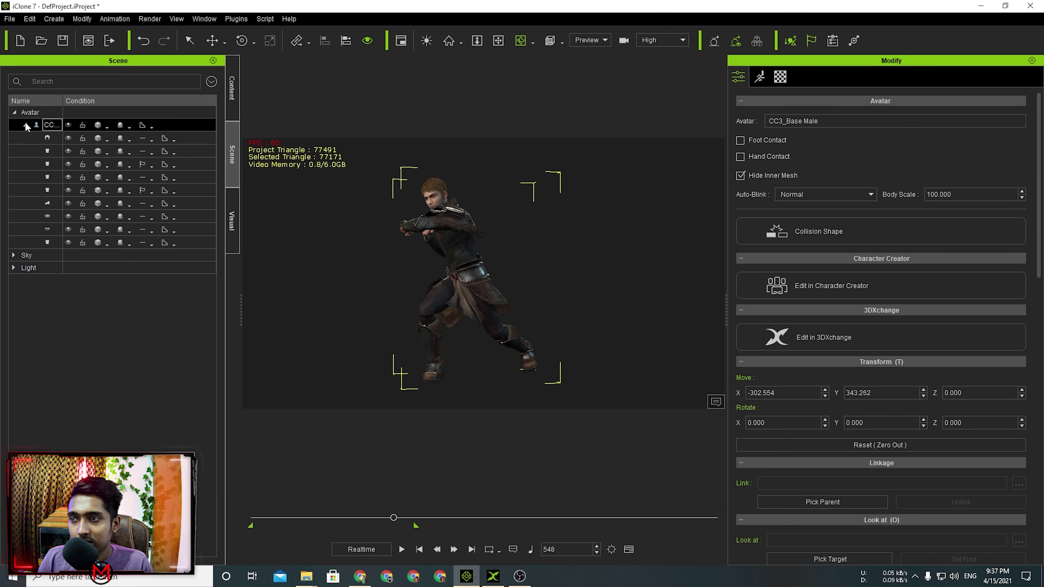
left_click(25, 124)
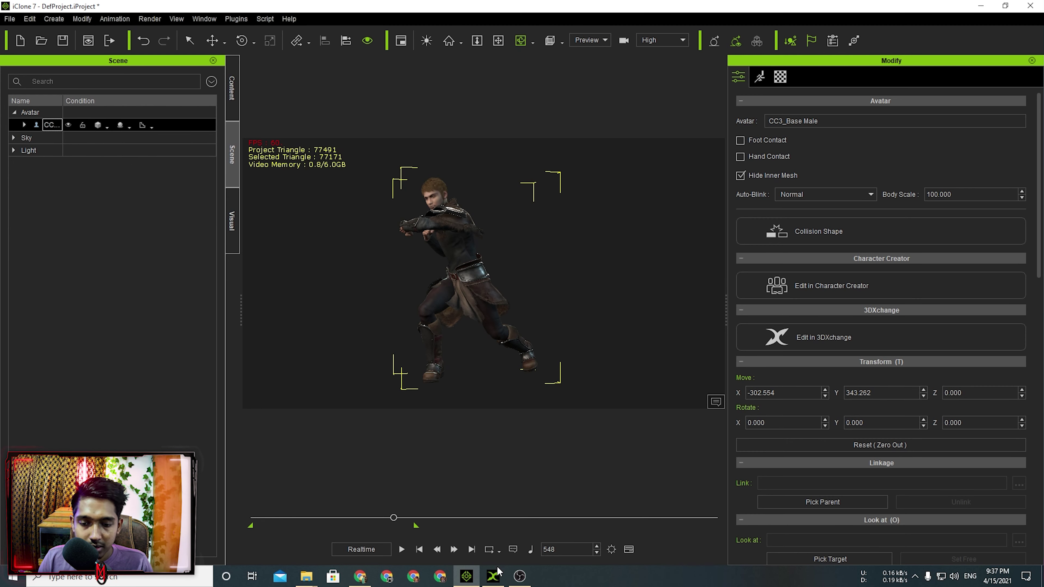
left_click(493, 578)
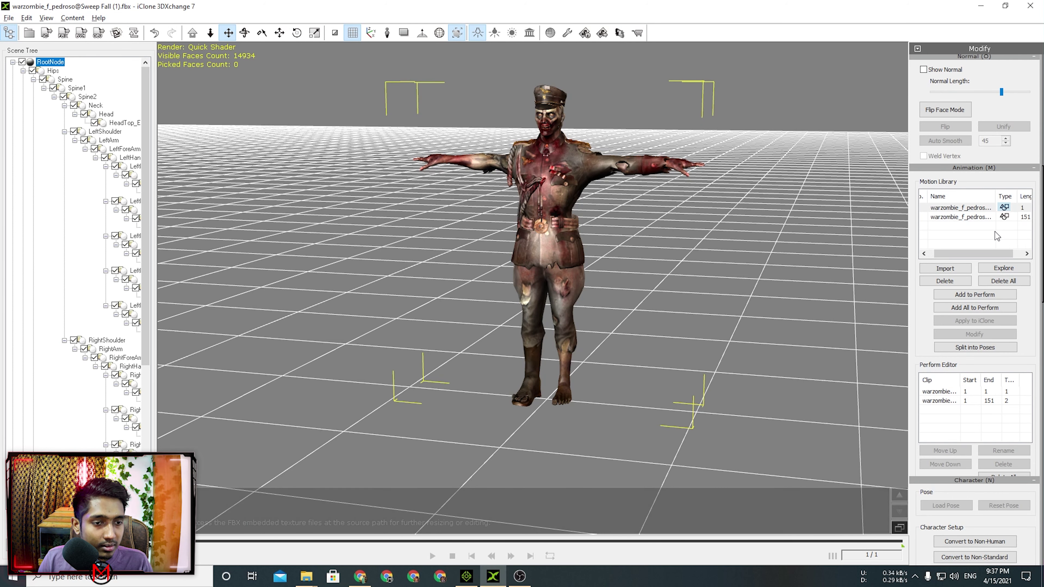
scroll(986, 464, "down", 3)
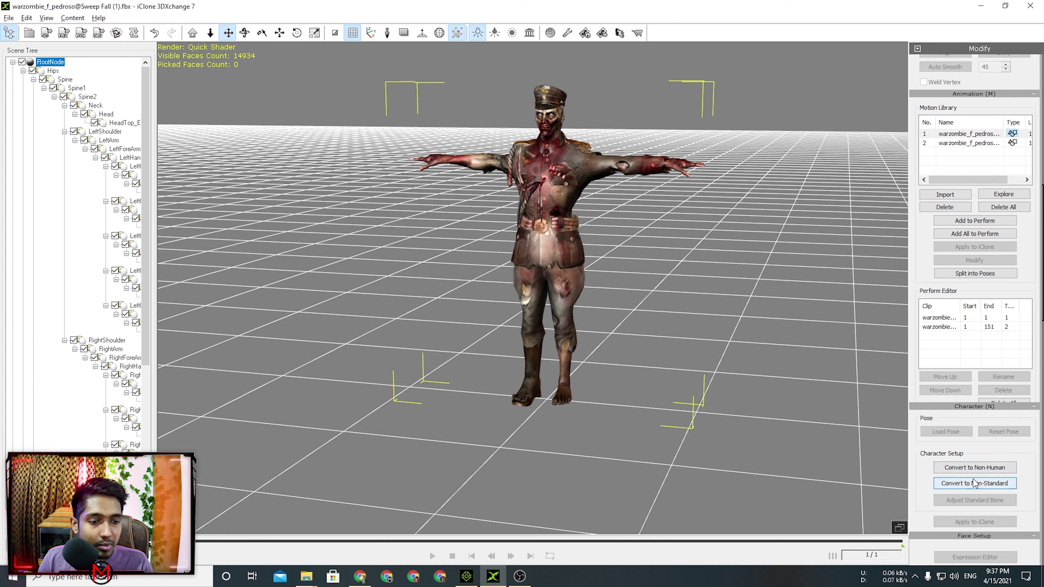
scroll(976, 473, "up", 6)
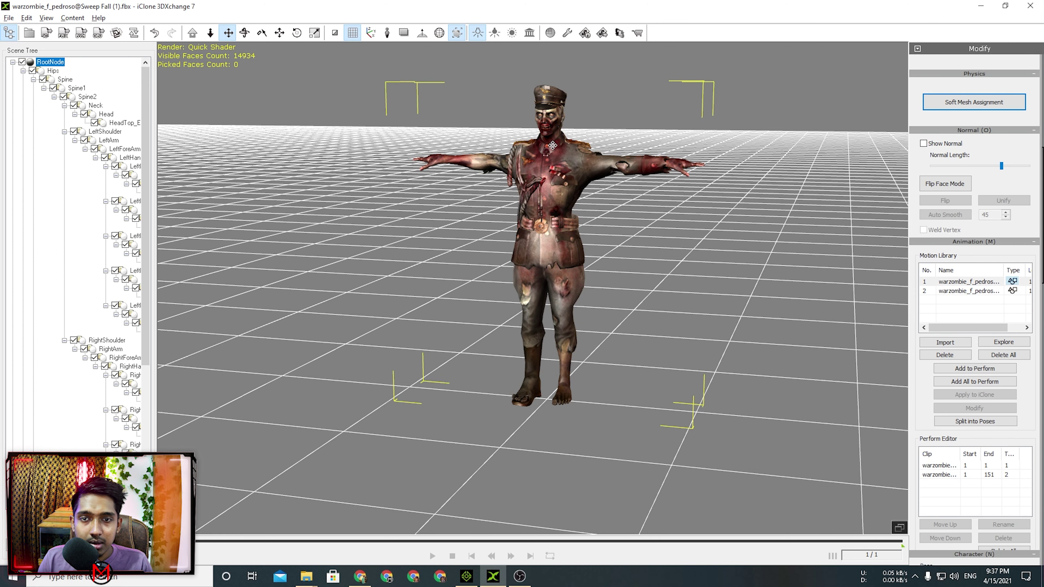
left_click(472, 584)
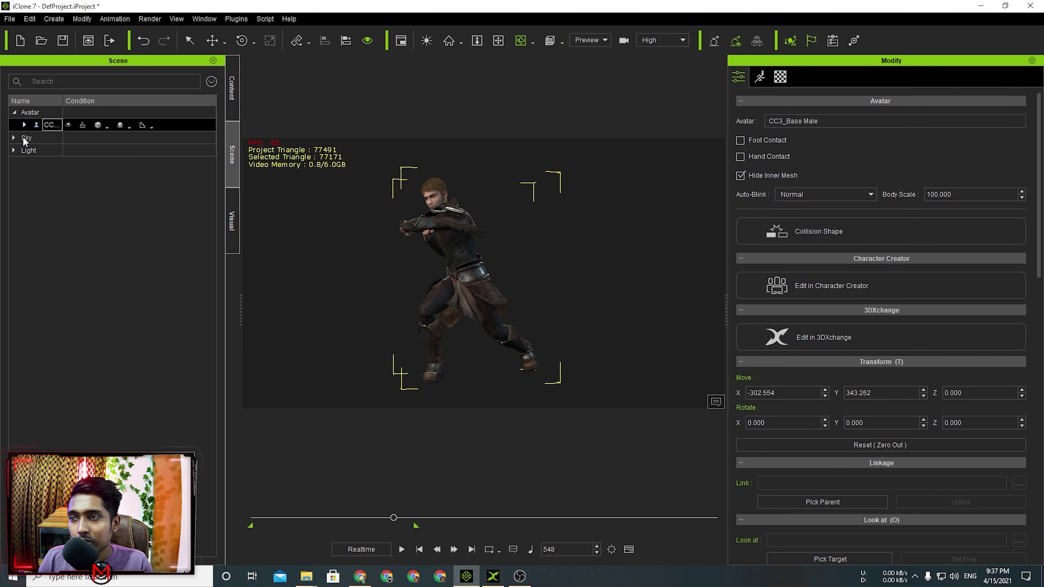
left_click(24, 125)
left_click(25, 123)
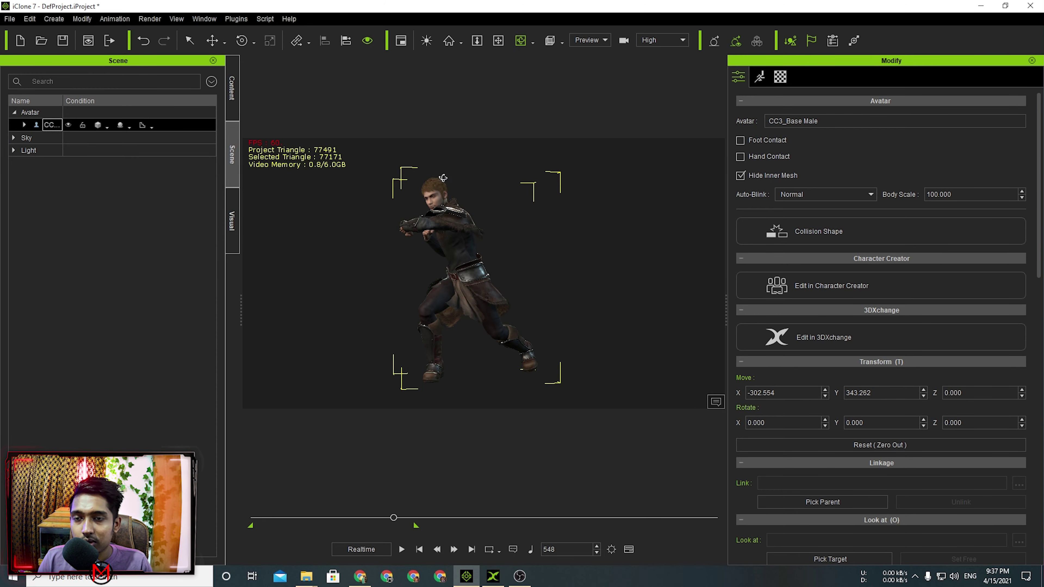
Show the fighter's Motion tools, then bring 3DXchange forward and preview the zombie's second clip
left_click(473, 581)
left_click(473, 581)
left_click(769, 82)
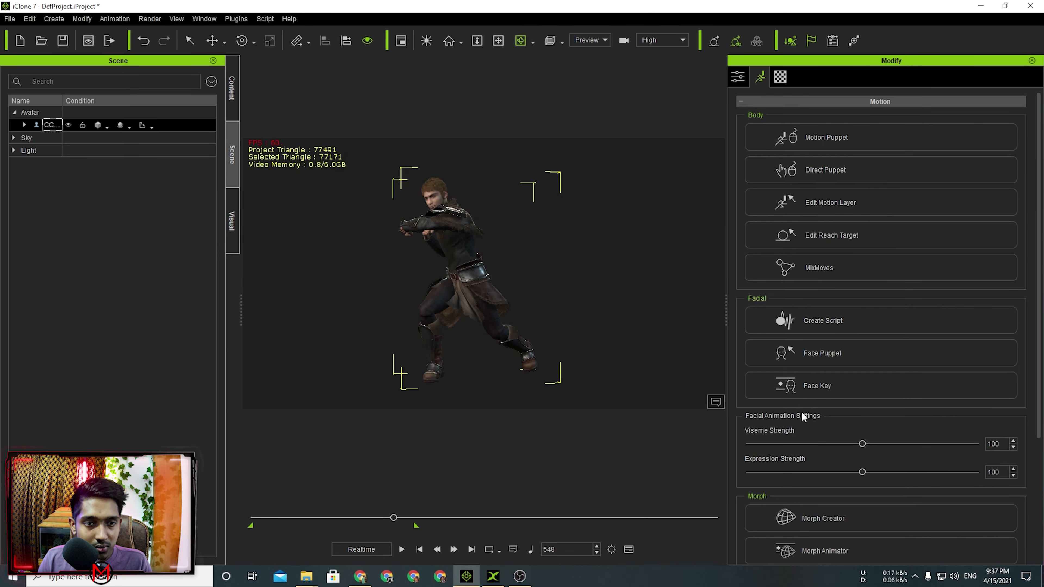
scroll(857, 330, "up", 2)
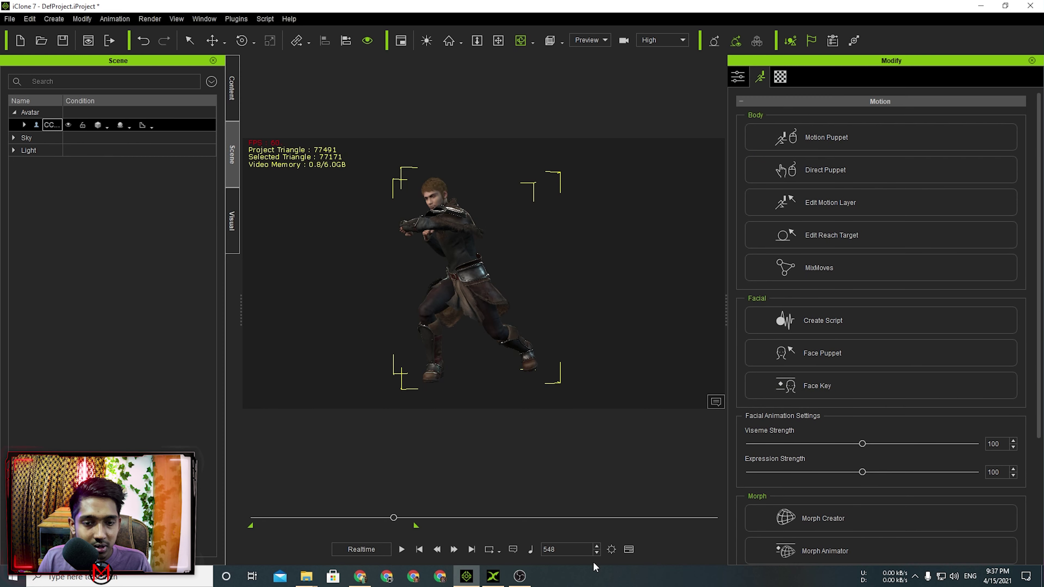
left_click(495, 577)
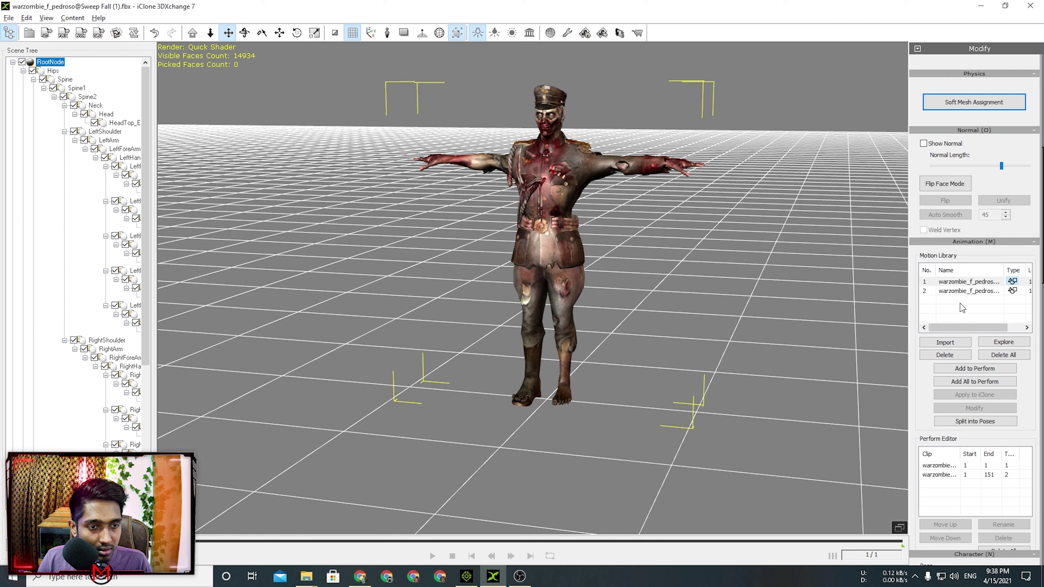
left_click(957, 292)
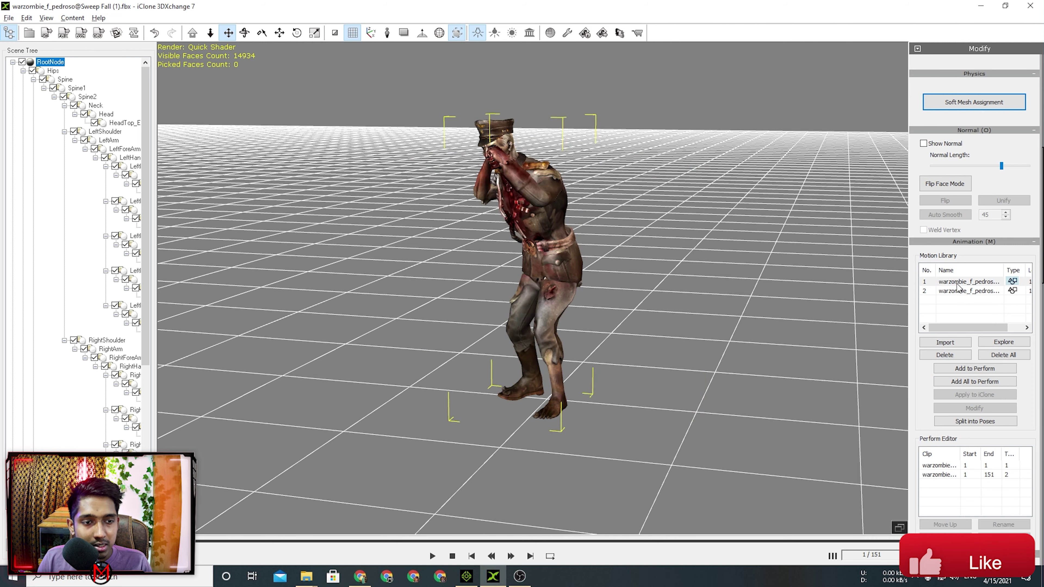
left_click(952, 283)
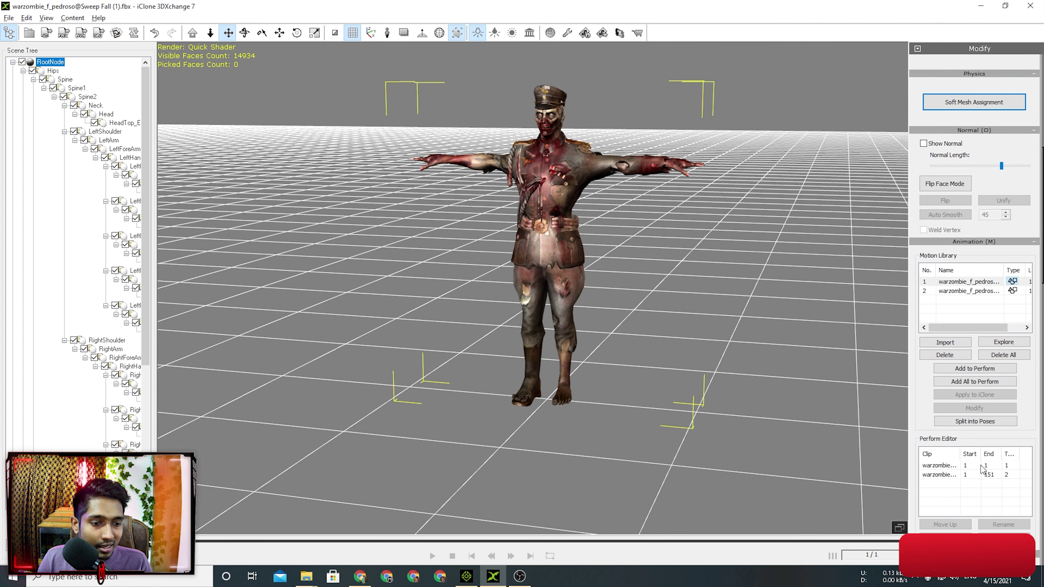
scroll(1031, 406, "down", 3)
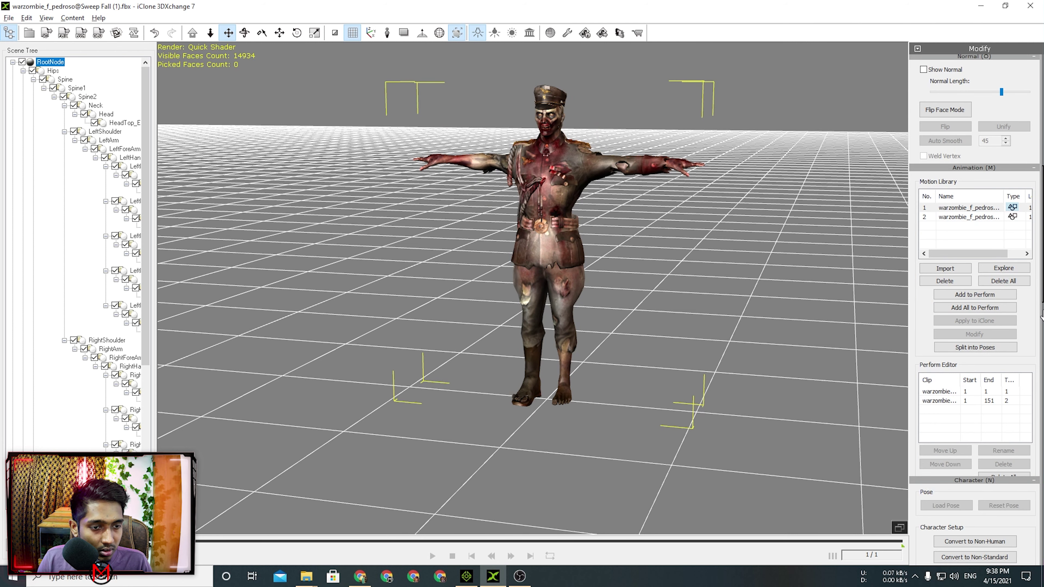
scroll(1041, 321, "down", 6)
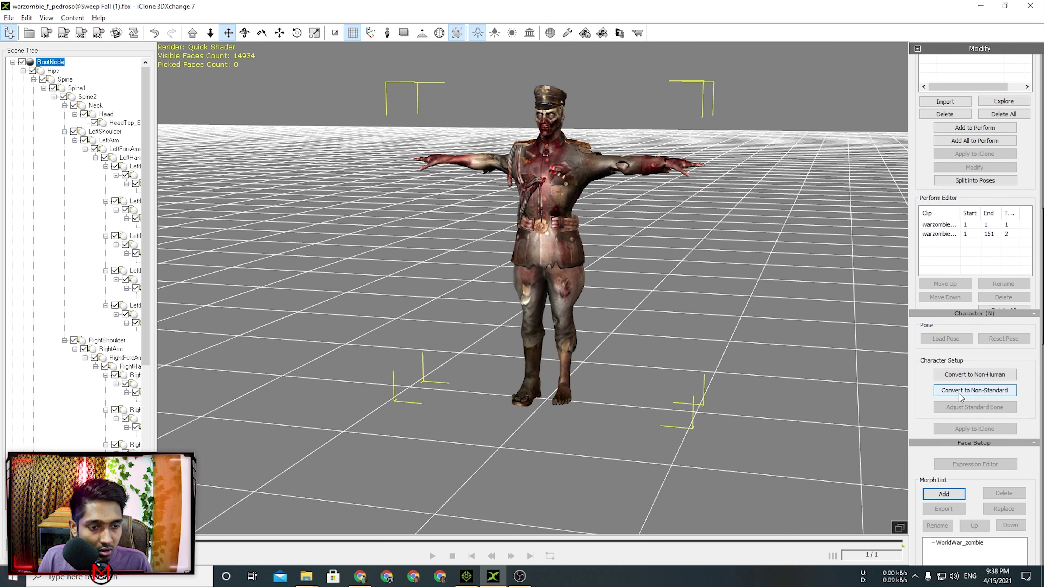
Characterize the zombie as non-standard with the Maya Human-IK preset, Active, and automatic feet offsets
left_click(981, 392)
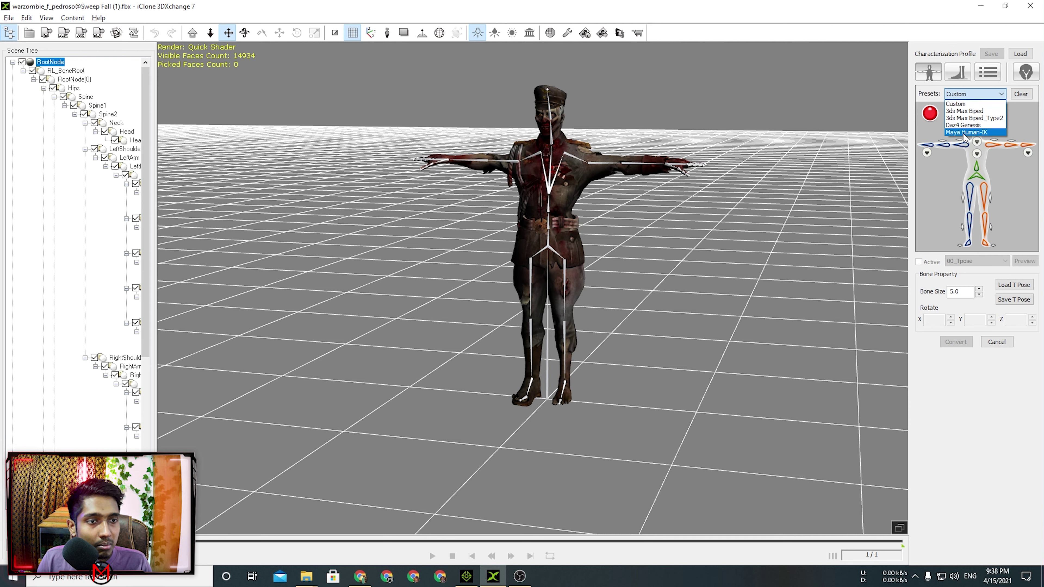
left_click(966, 132)
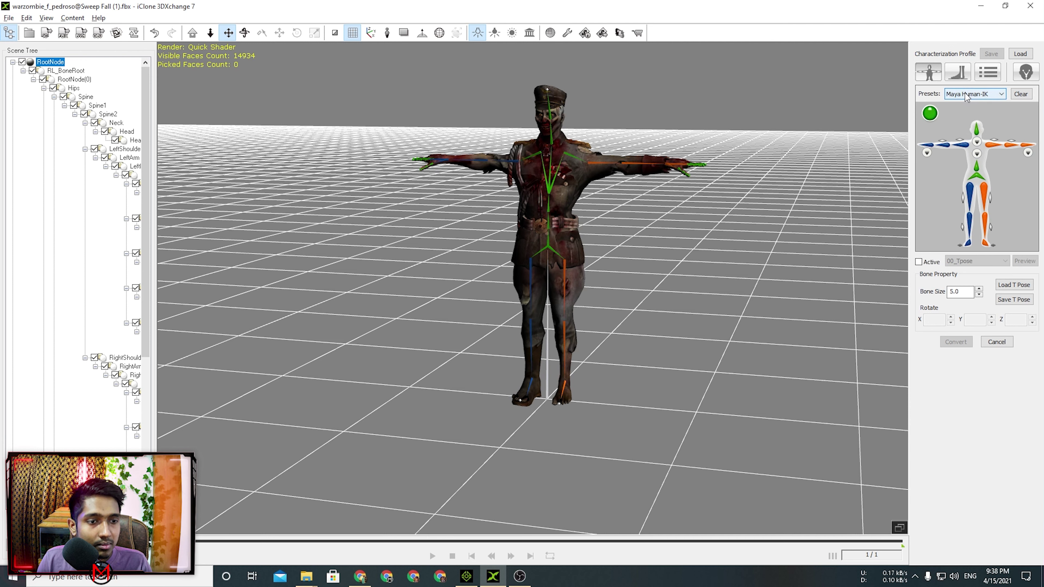
left_click(919, 262)
left_click(988, 72)
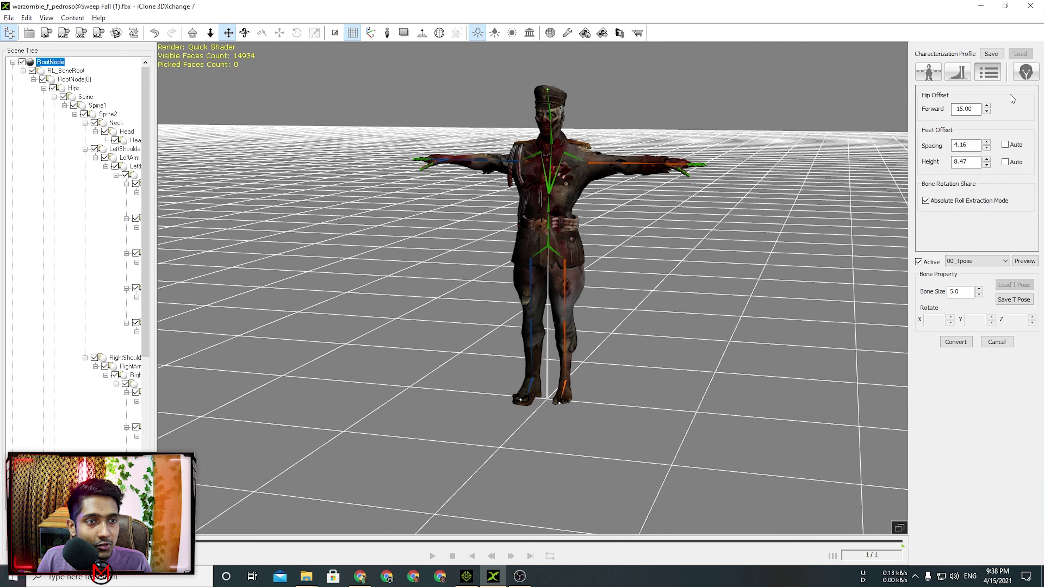
left_click(1005, 145)
left_click(1005, 162)
left_click(927, 74)
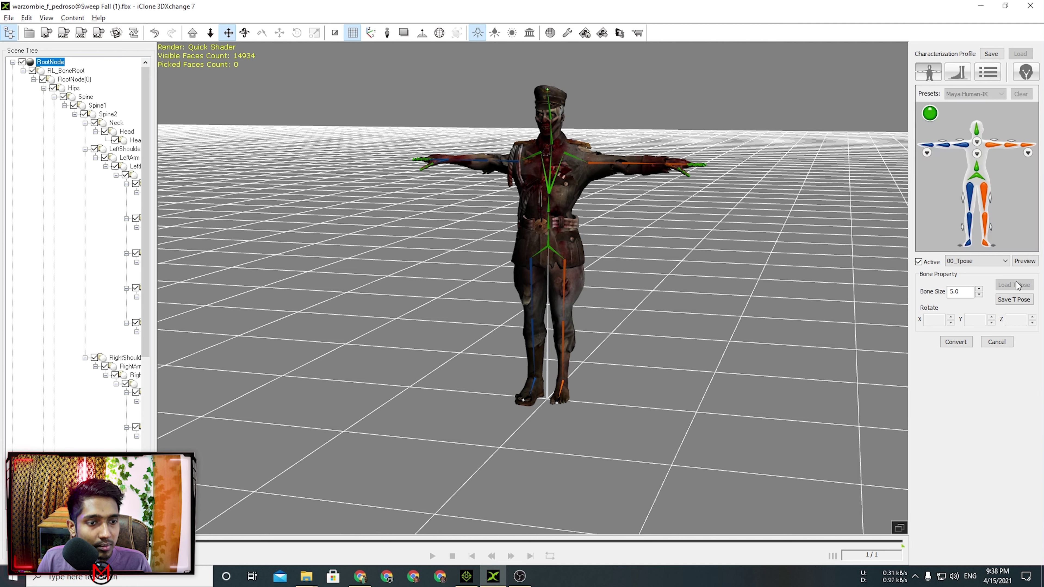
Preview test motions 09_Basic Run, 07_Lower03 Calibration and 00_Tpose, then convert
left_click(986, 262)
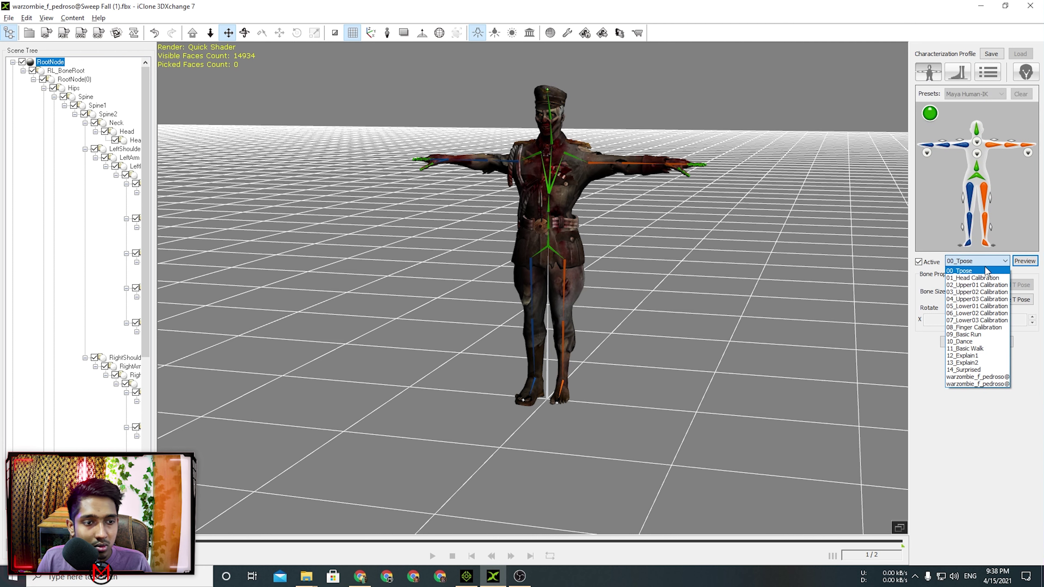
left_click(995, 334)
left_click(1025, 261)
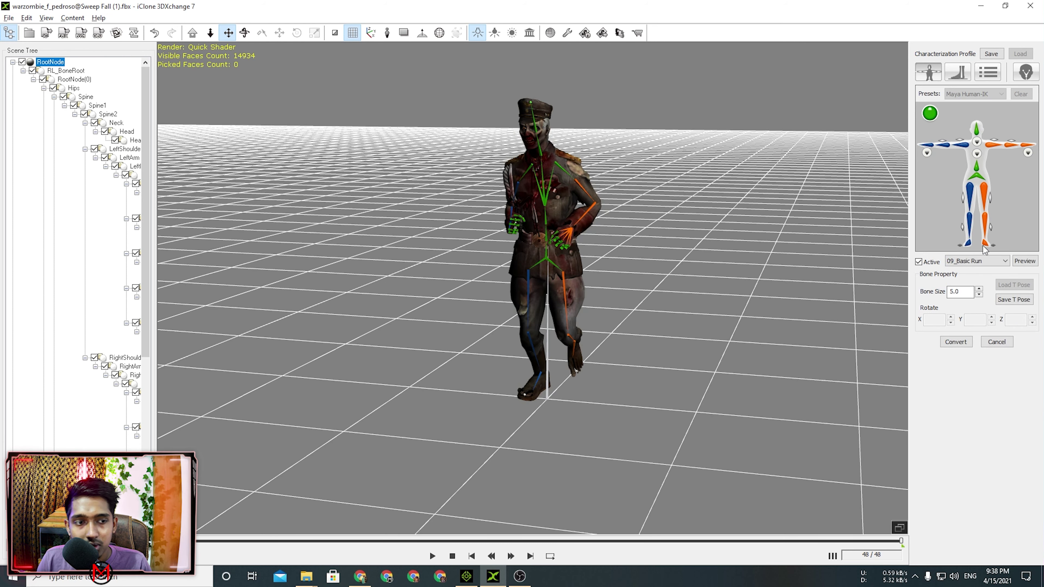
left_click(983, 262)
left_click(968, 324)
left_click(1025, 261)
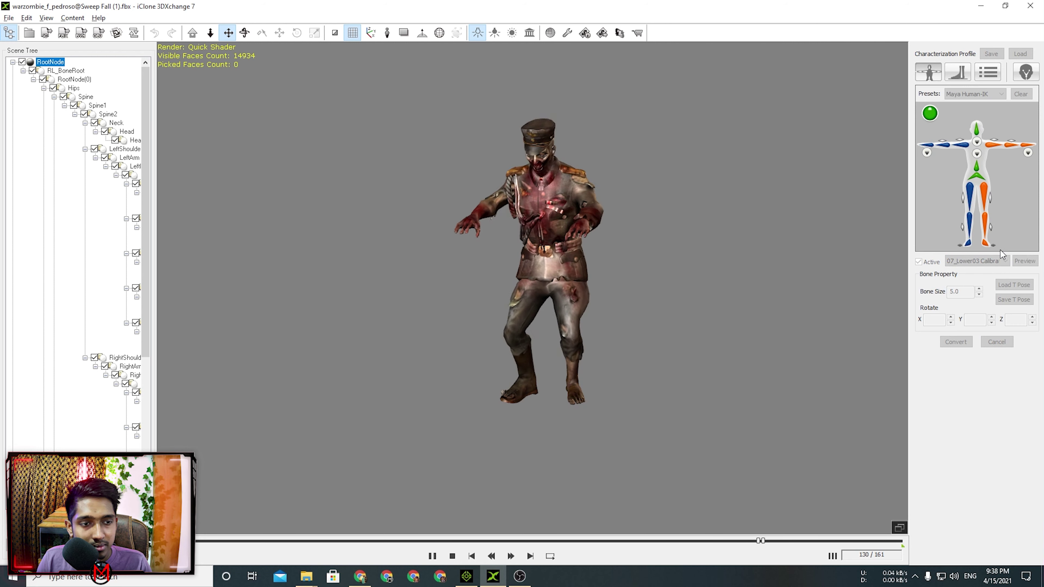
left_click(1001, 261)
left_click(983, 272)
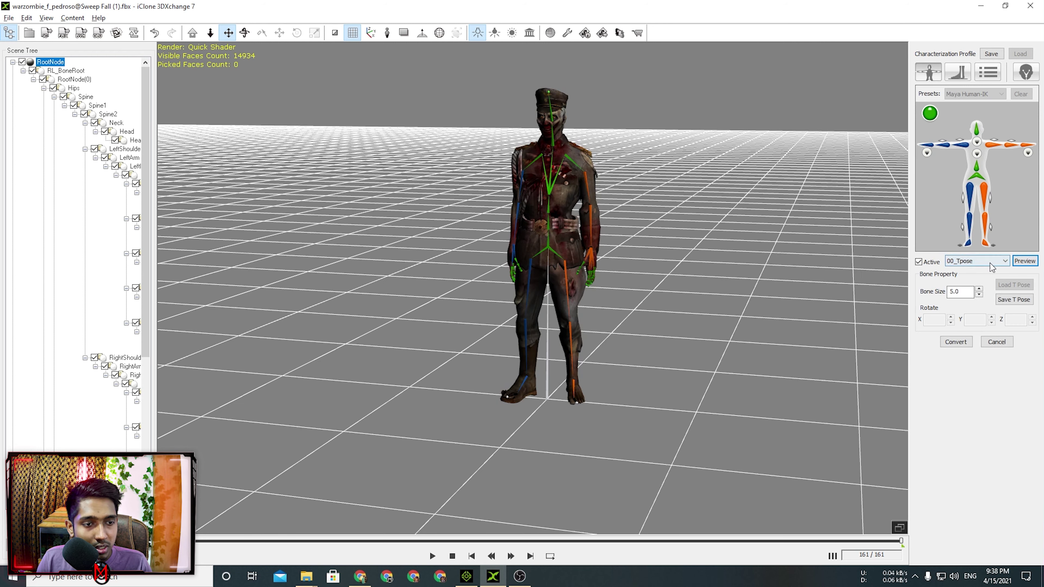
left_click(1025, 261)
left_click(955, 342)
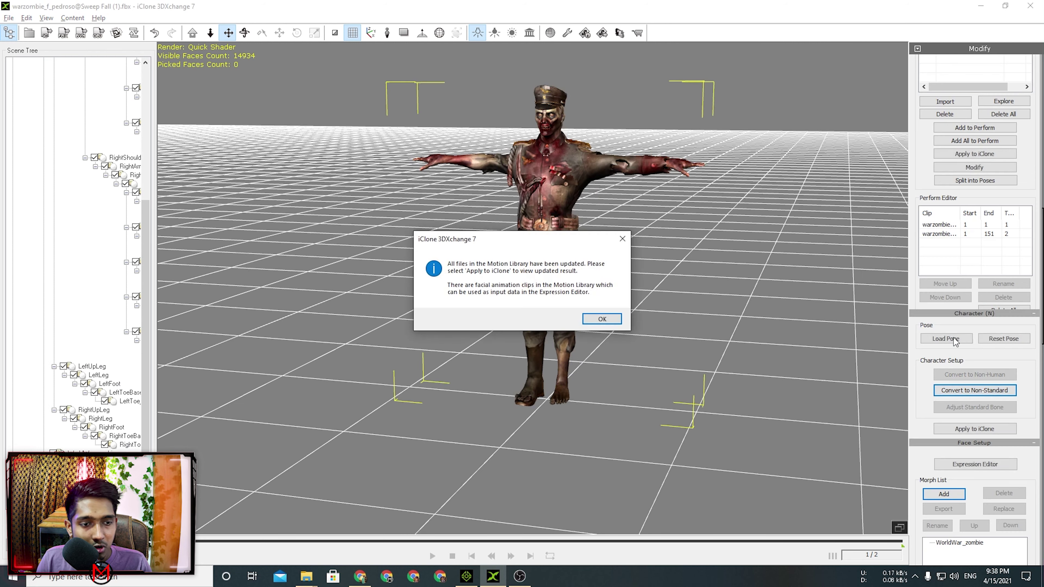
Dismiss the motion library update notice and apply the converted zombie to iClone
key("Return")
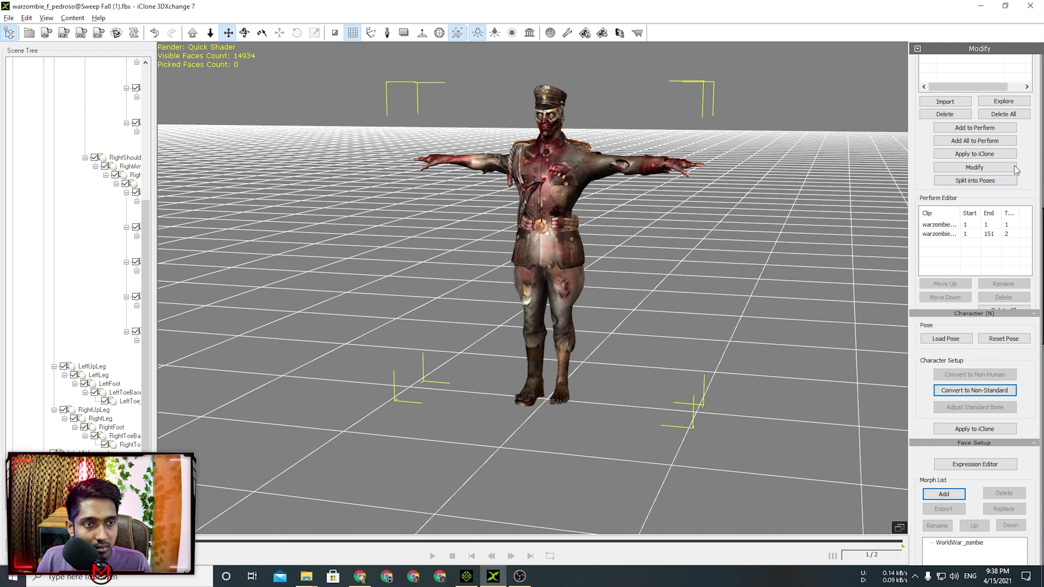
left_click(986, 156)
scroll(1029, 257, "up", 5)
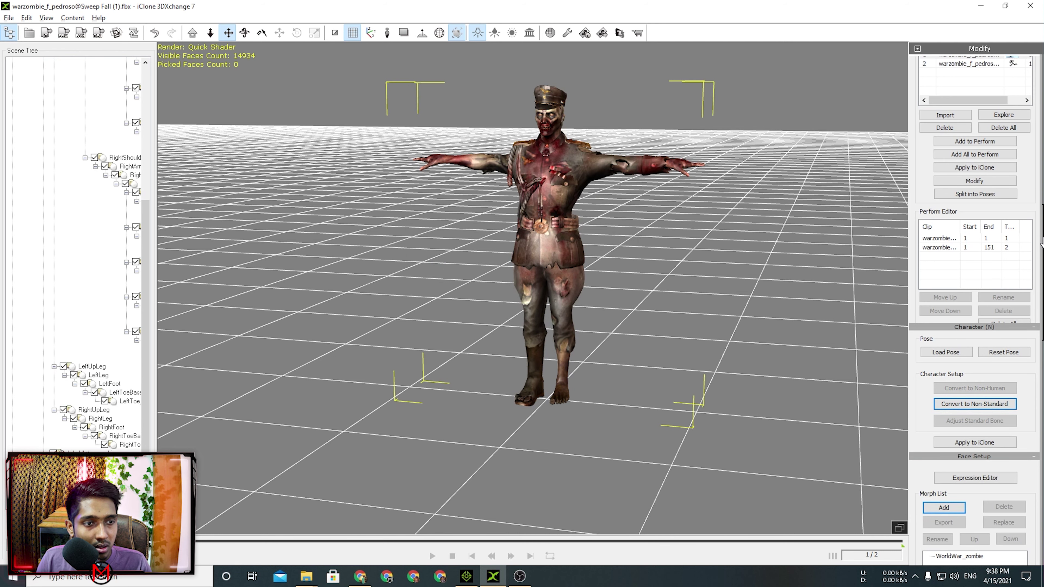
left_click(965, 344)
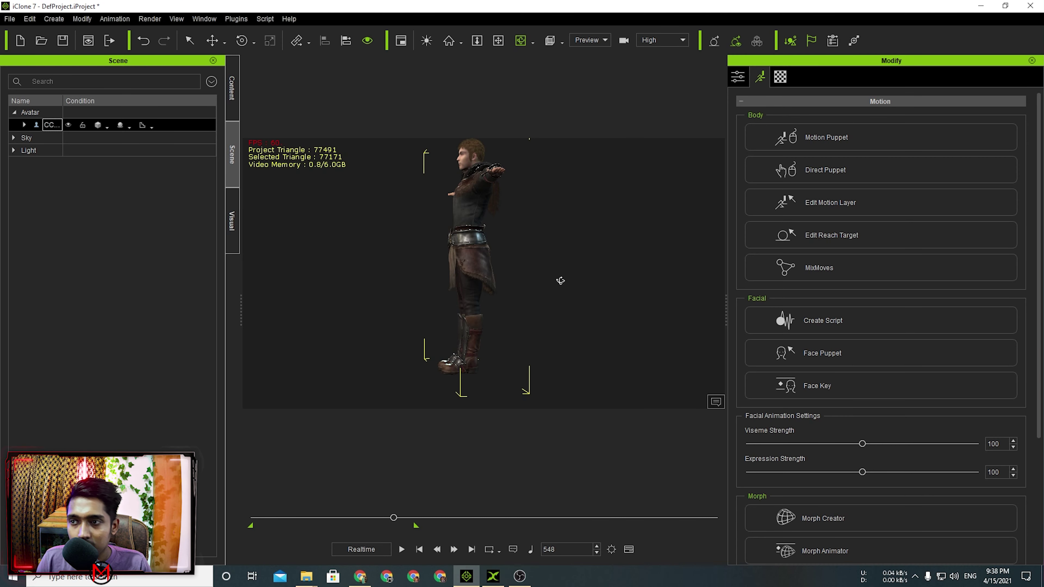
Check the fighter in iClone, then apply the zombie to iClone again from 3DXchange
left_click_drag(416, 248, 621, 284)
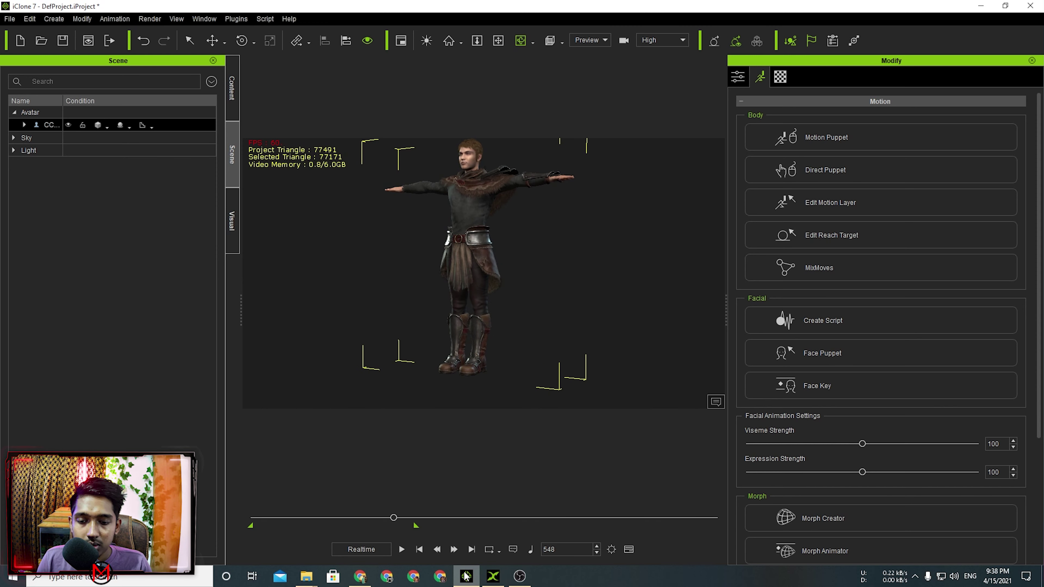
left_click(24, 125)
left_click(24, 125)
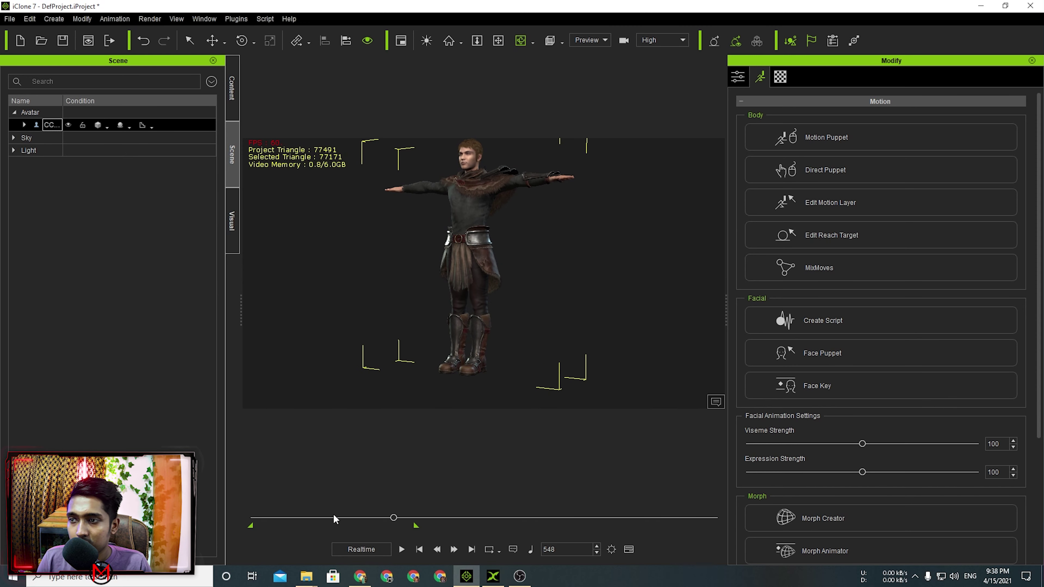
left_click(493, 577)
scroll(1024, 372, "up", 2)
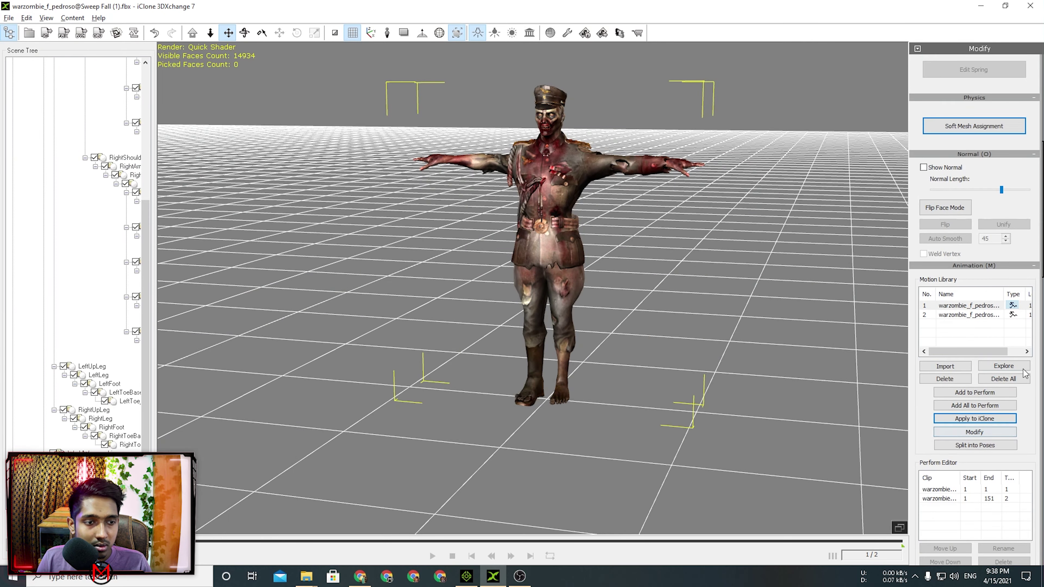
scroll(1024, 374, "up", 8)
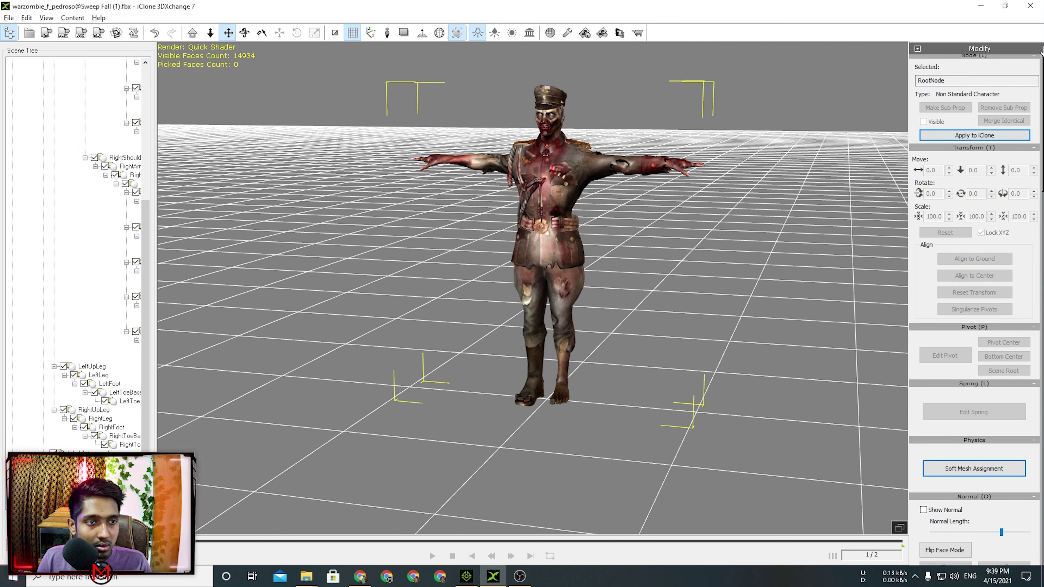
left_click(974, 136)
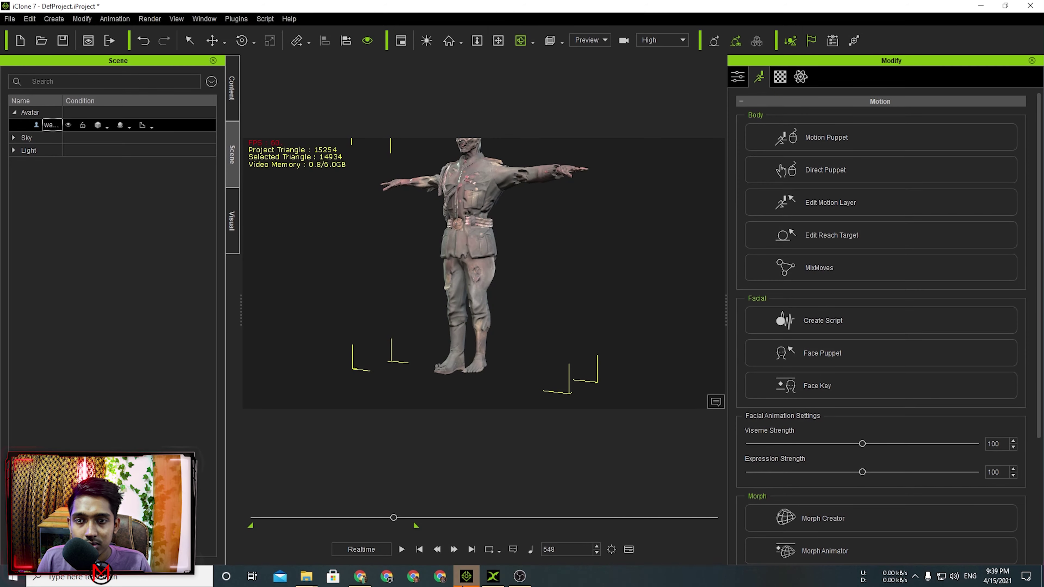
Inspect both characters in iClone, then apply the zombie from 3DXchange once more
left_click_drag(517, 314, 499, 355)
scroll(499, 354, "down", 3)
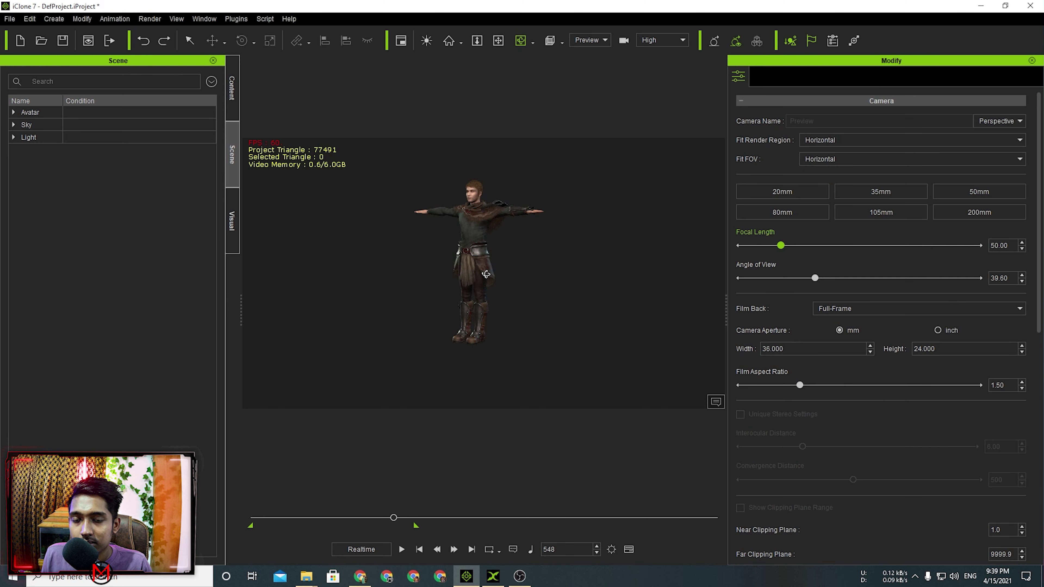
left_click_drag(472, 273, 531, 291)
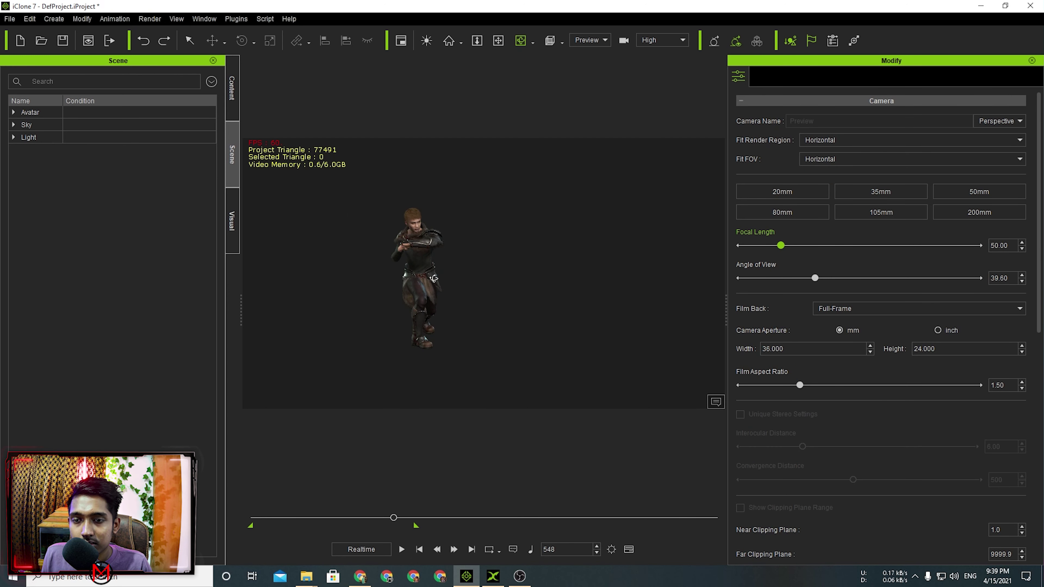
left_click(13, 112)
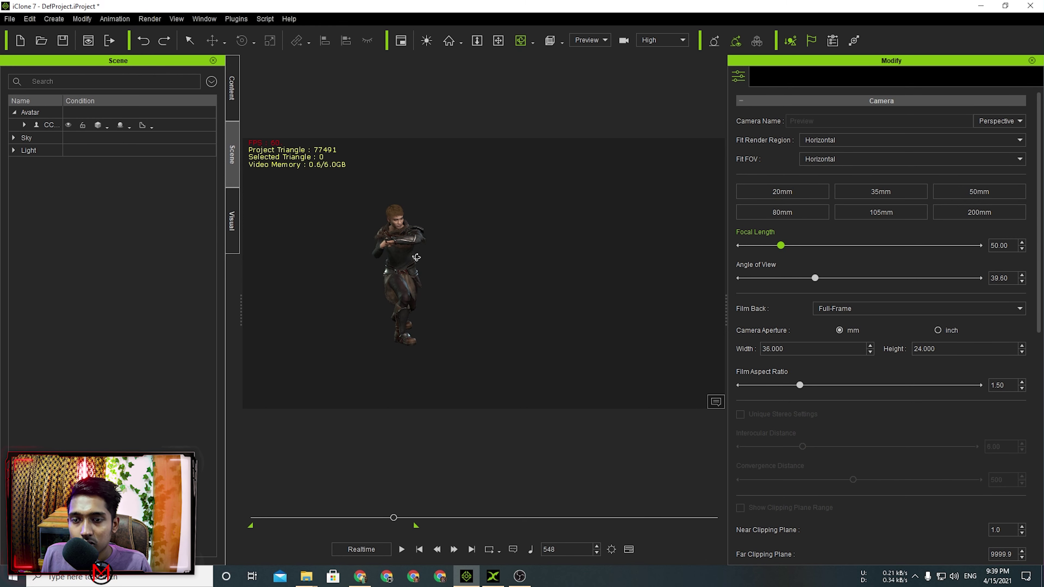
left_click(400, 264)
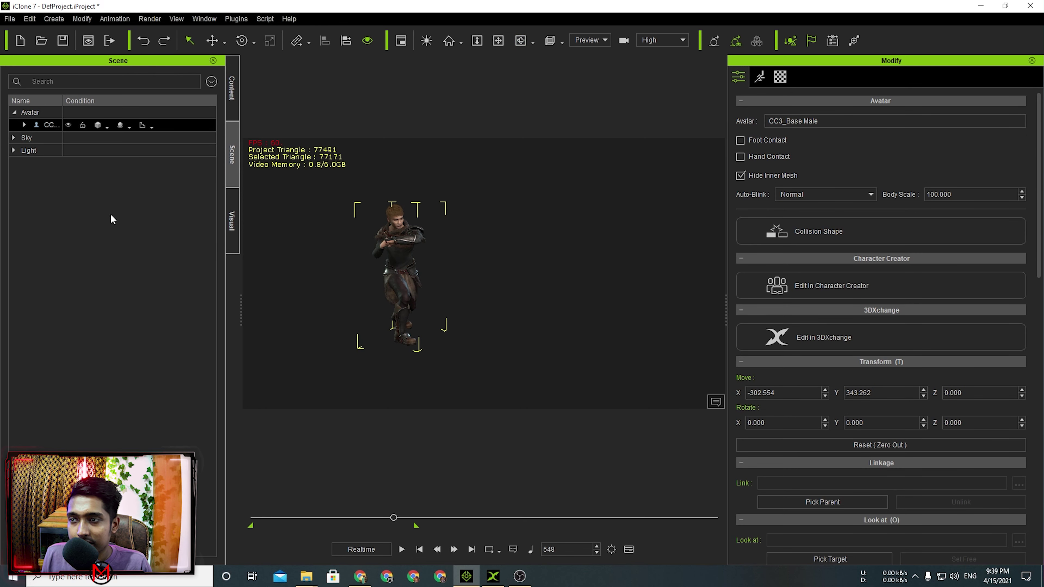
left_click(84, 217)
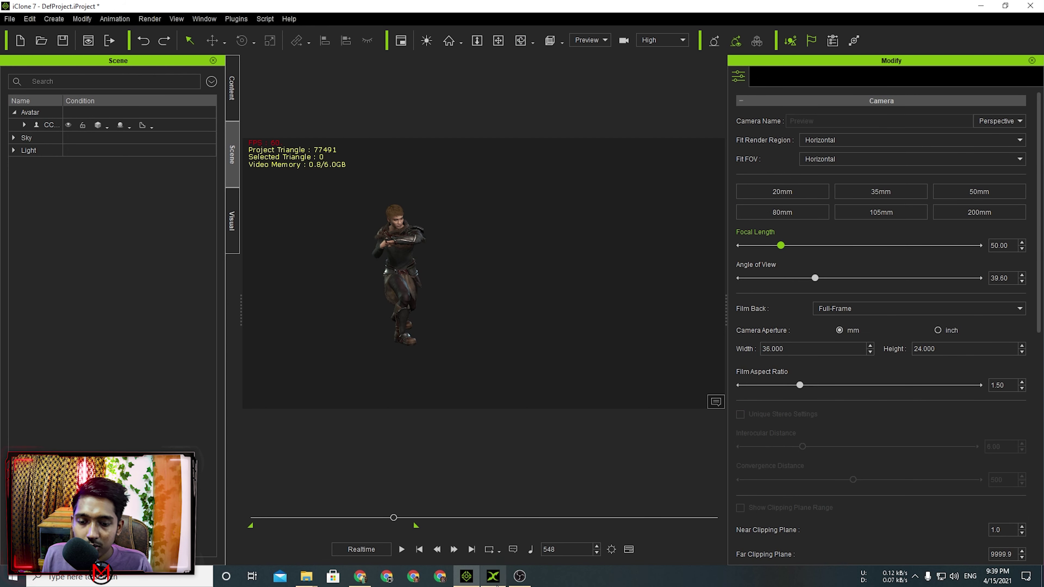
left_click(493, 576)
left_click(980, 134)
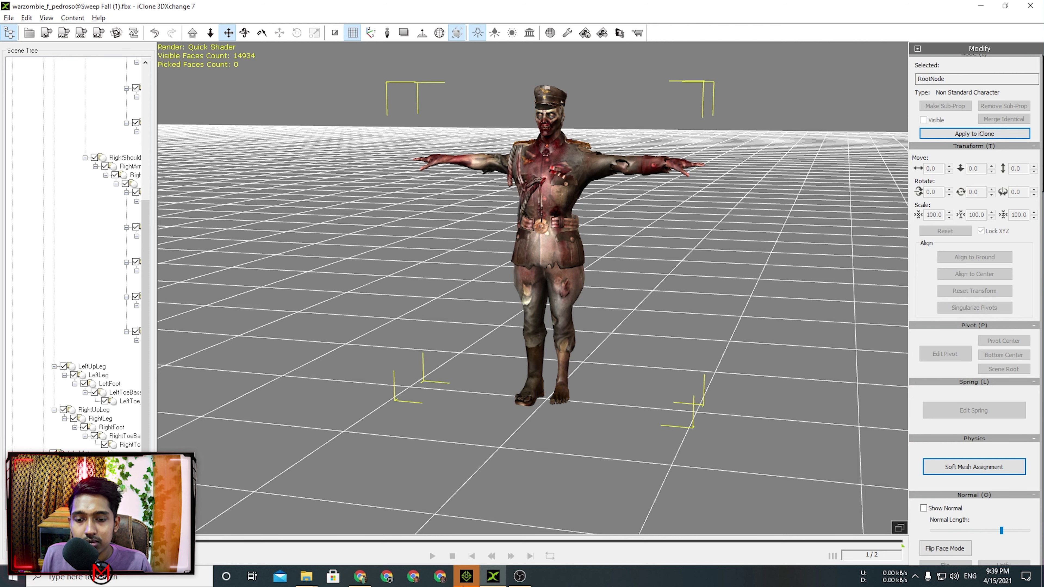
Frame the zombie and fighter together and show the zombie's Material texture channels
scroll(420, 296, "down", 5)
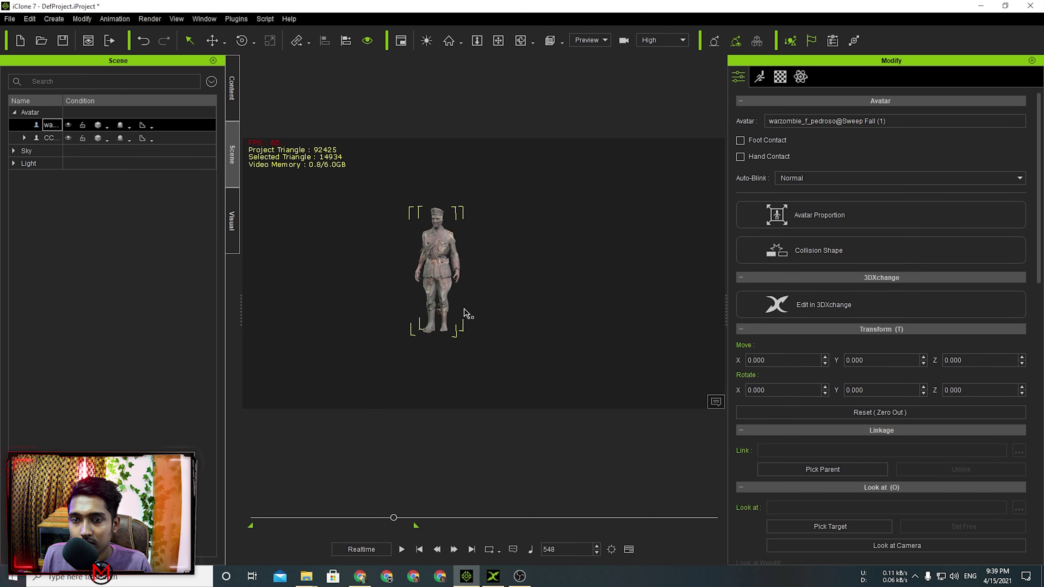
right_click_drag(468, 316, 460, 294)
scroll(444, 274, "up", 2)
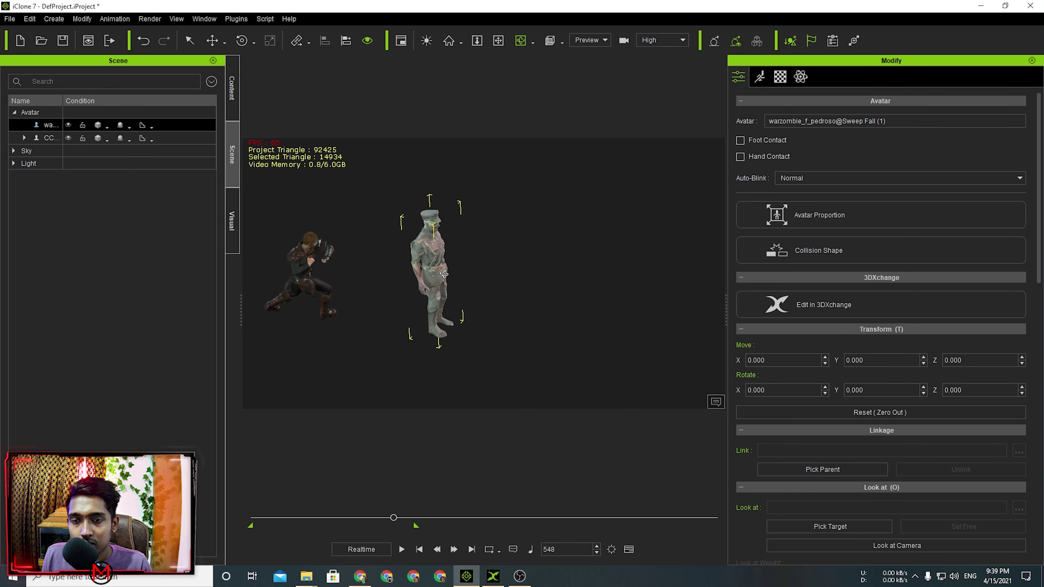
middle_click_drag(437, 272, 596, 283)
scroll(615, 296, "up", 3)
right_click_drag(597, 283, 663, 251)
middle_click_drag(662, 251, 618, 250)
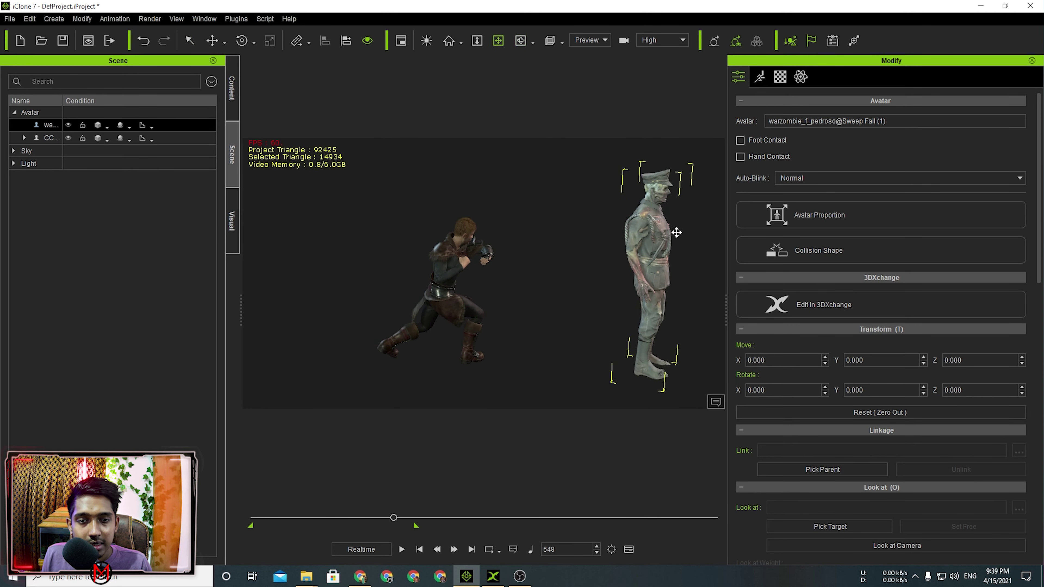
right_click_drag(618, 250, 562, 324)
scroll(561, 324, "up", 5)
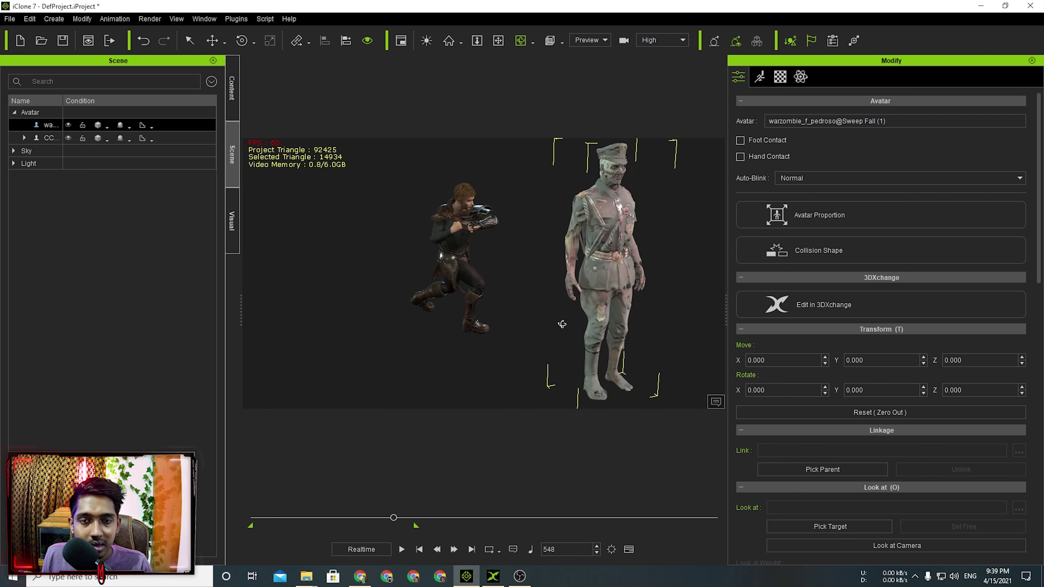
middle_click_drag(614, 306, 572, 301)
scroll(572, 301, "down", 4)
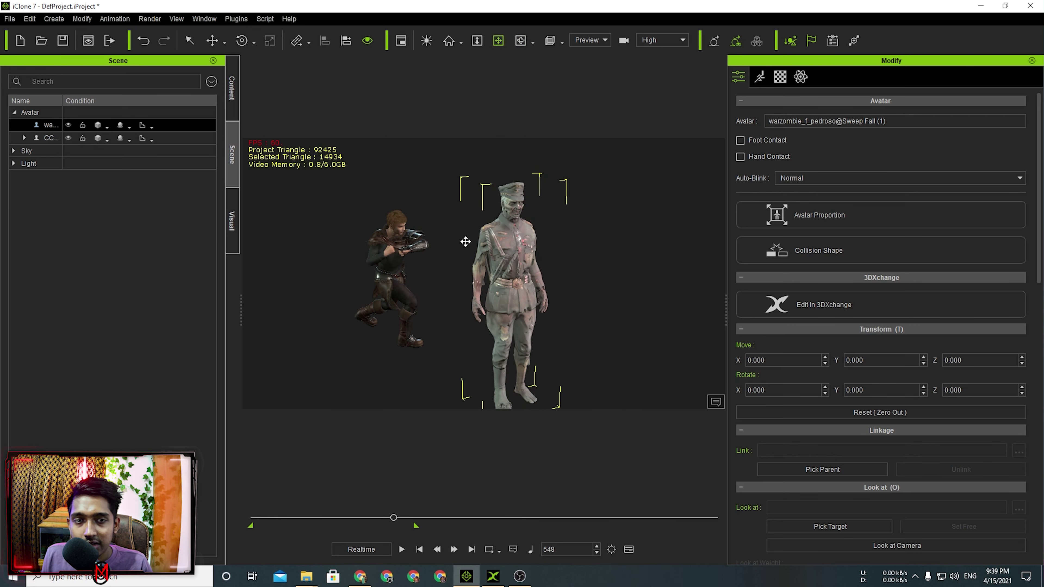
left_click(780, 77)
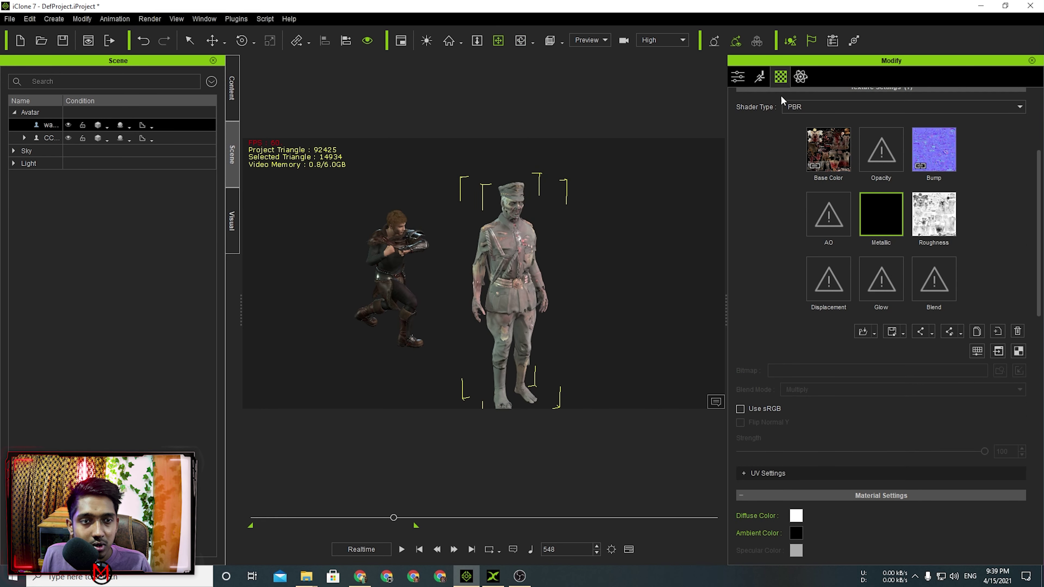
Set the zombie's Base Color strength to 100 and Bump strength to 200
left_click(824, 160)
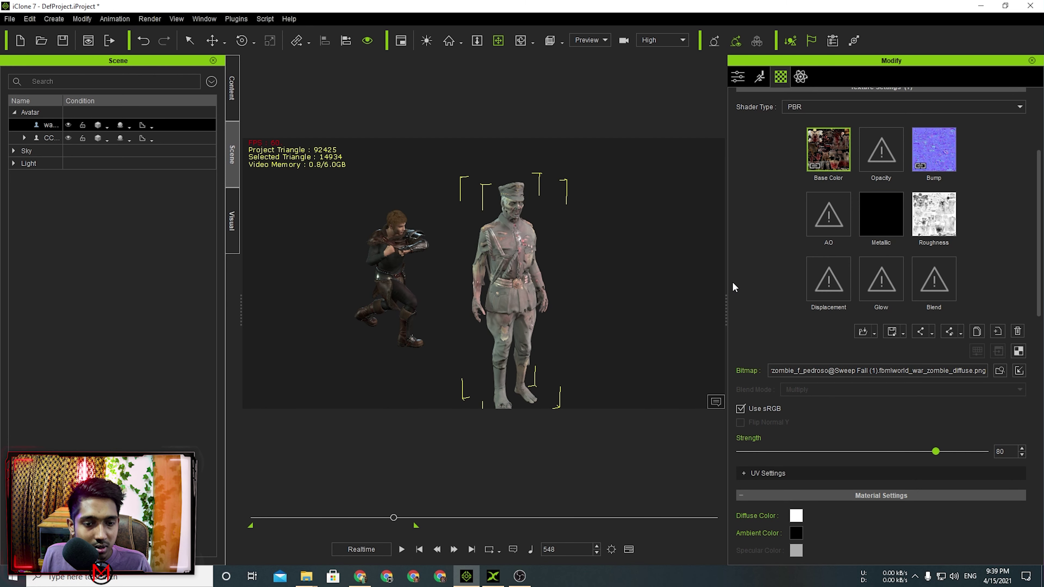
scroll(742, 297, "down", 2)
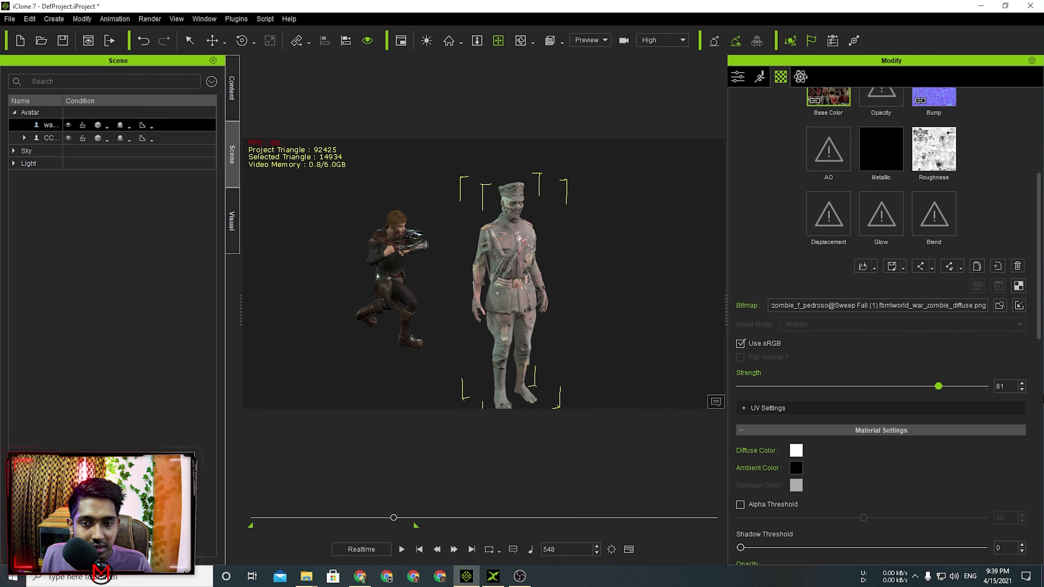
left_click_drag(938, 386, 1042, 396)
left_click(942, 100)
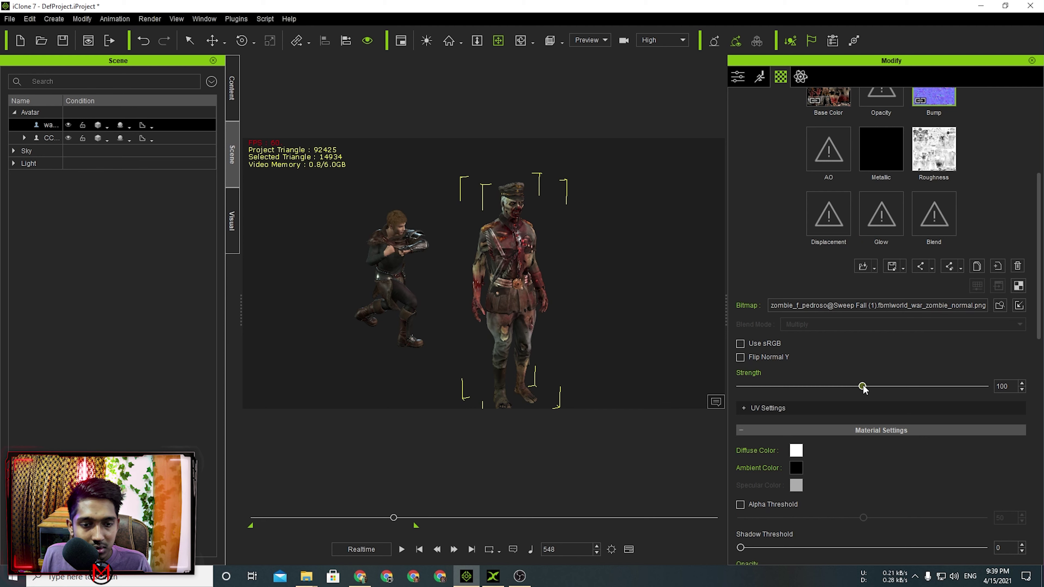
left_click_drag(960, 388, 1040, 395)
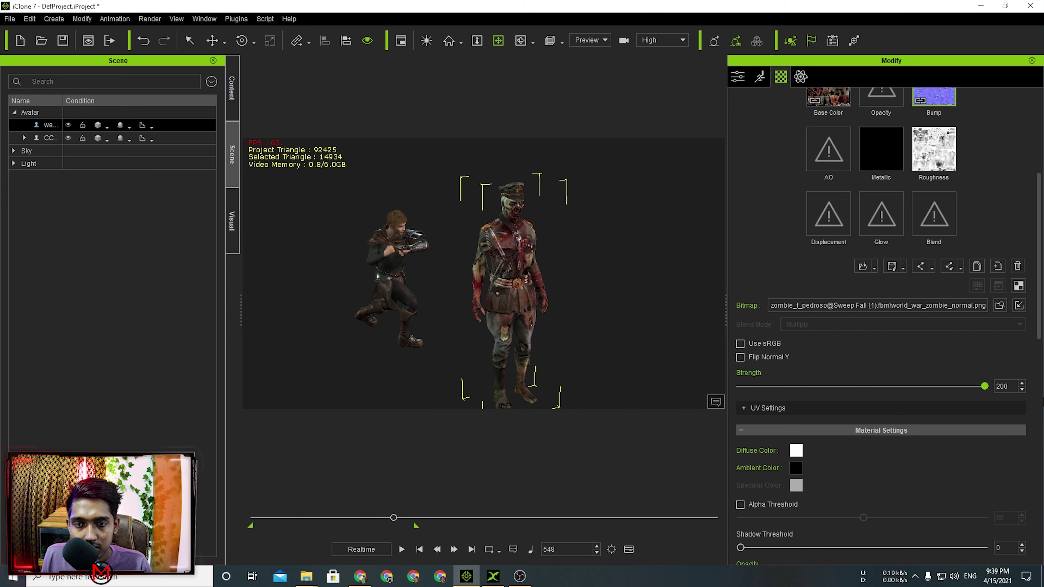
scroll(477, 319, "down", 5)
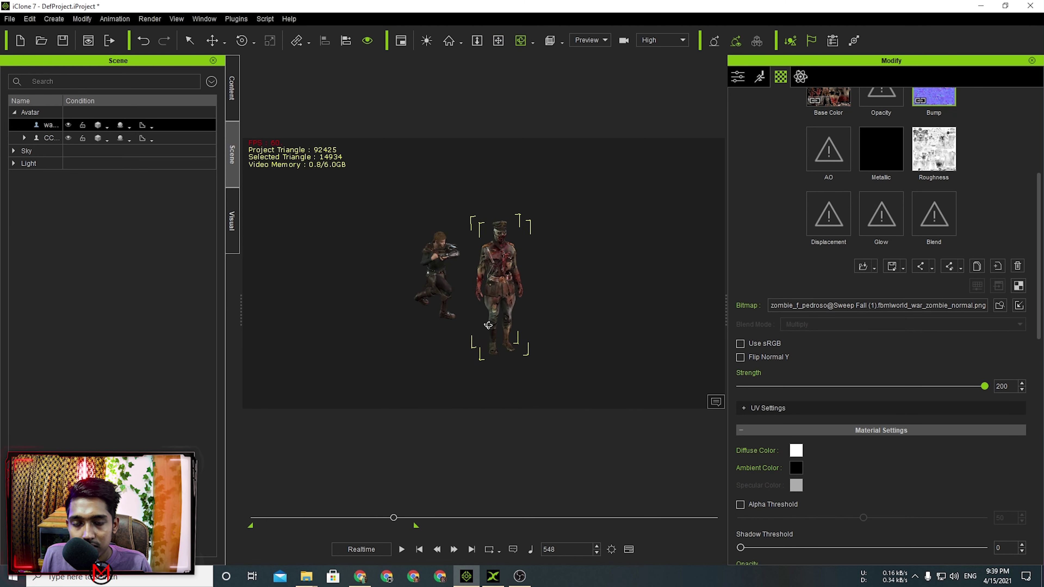
scroll(507, 322, "up", 2)
Move the zombie beside the fighter and lower the camera to a level view
left_click(212, 40)
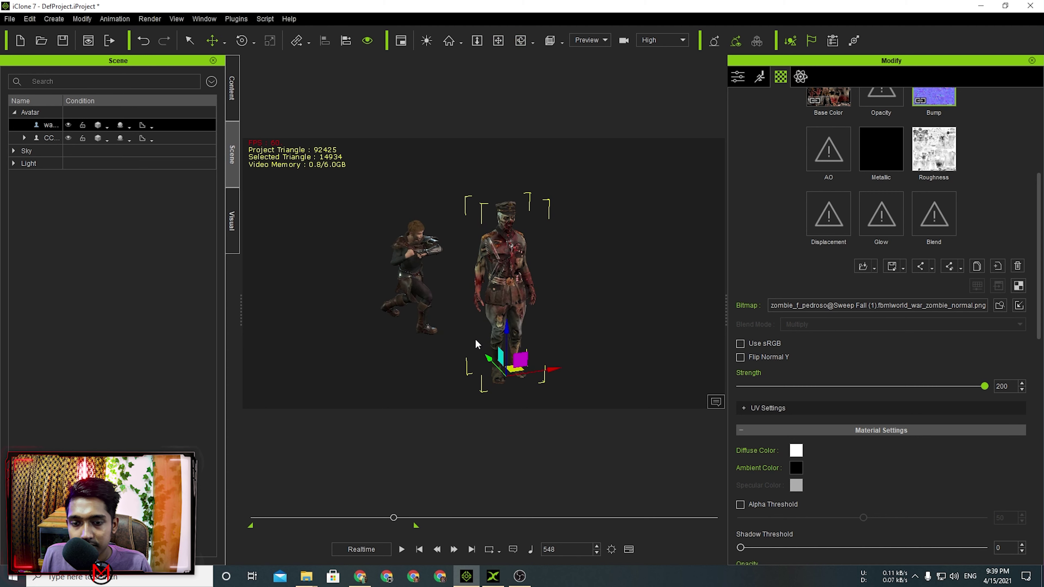
mouse_move(495, 361)
left_mouse_down()
mouse_move(482, 329)
mouse_move(488, 340)
mouse_move(477, 142)
left_mouse_up()
left_click_drag(473, 307, 456, 168)
left_click_drag(425, 290, 470, 194)
left_click(233, 98)
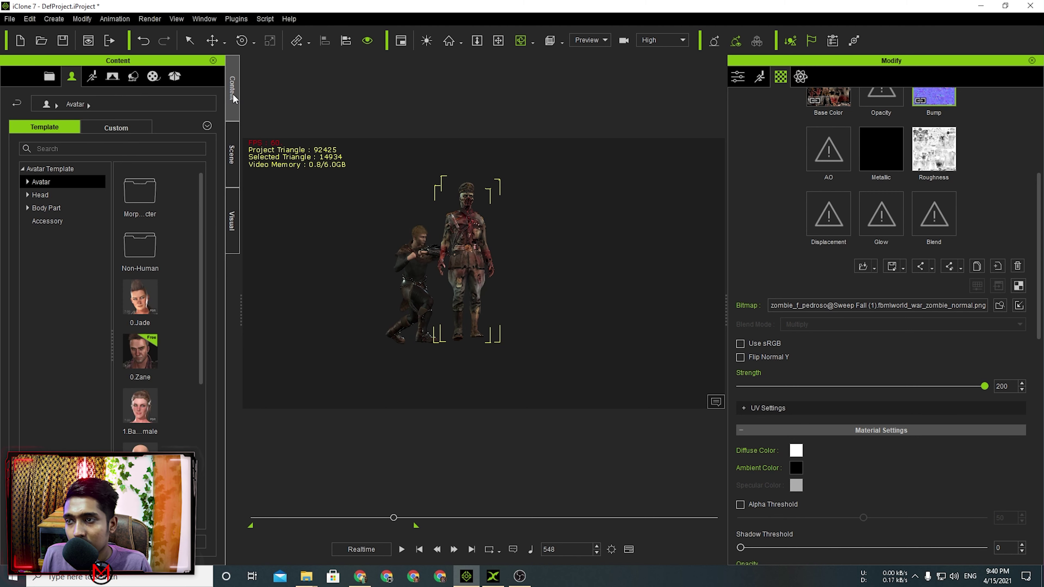
Place the Set > Terrain > Mesh_Medium Dirt terrain under both characters and frame them
left_click(132, 82)
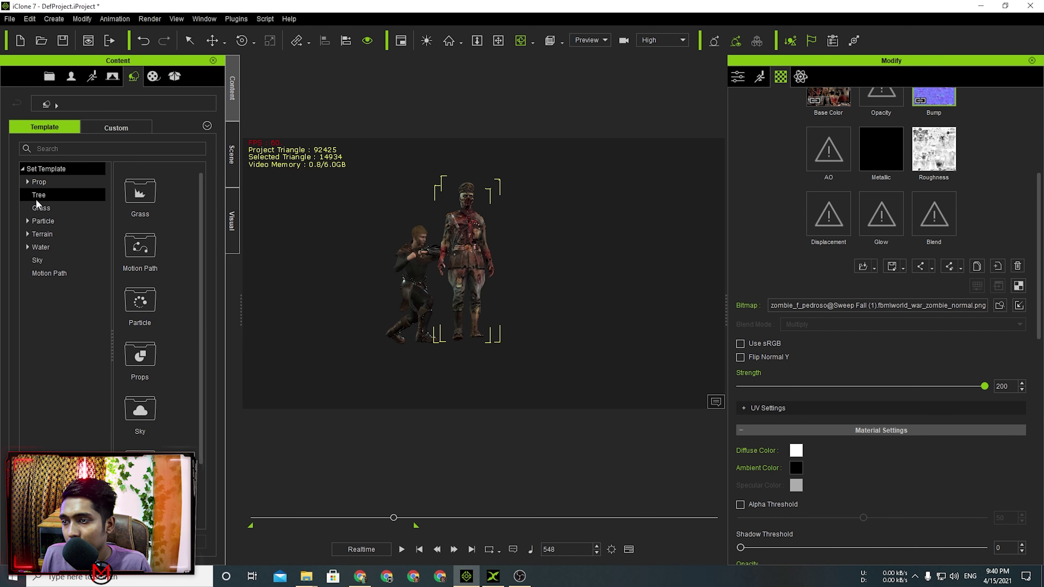
left_click(59, 259)
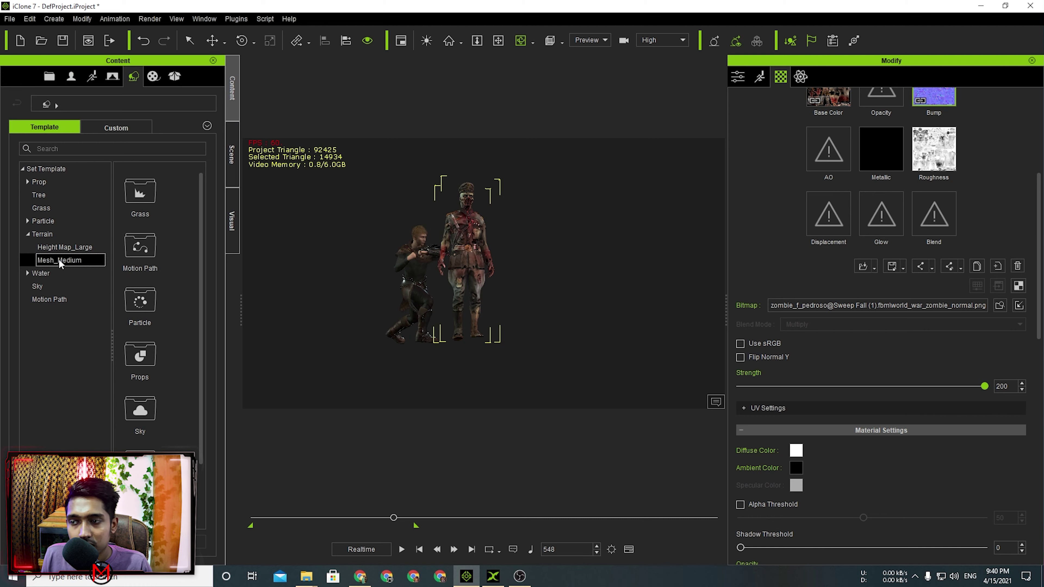
left_click_drag(136, 308, 576, 358)
scroll(572, 355, "up", 5)
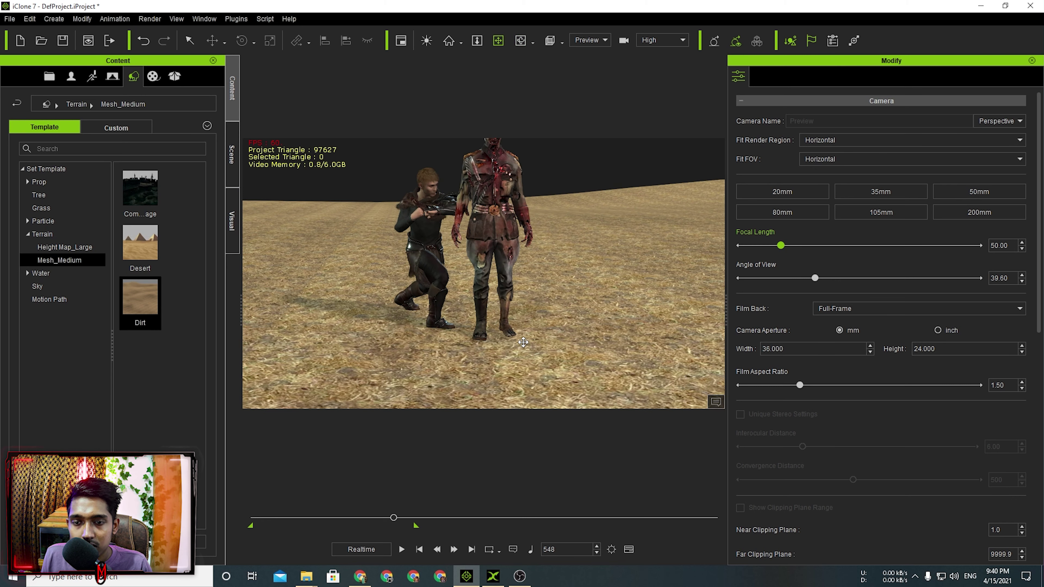
middle_click_drag(528, 348, 502, 277)
right_click_drag(502, 277, 516, 257)
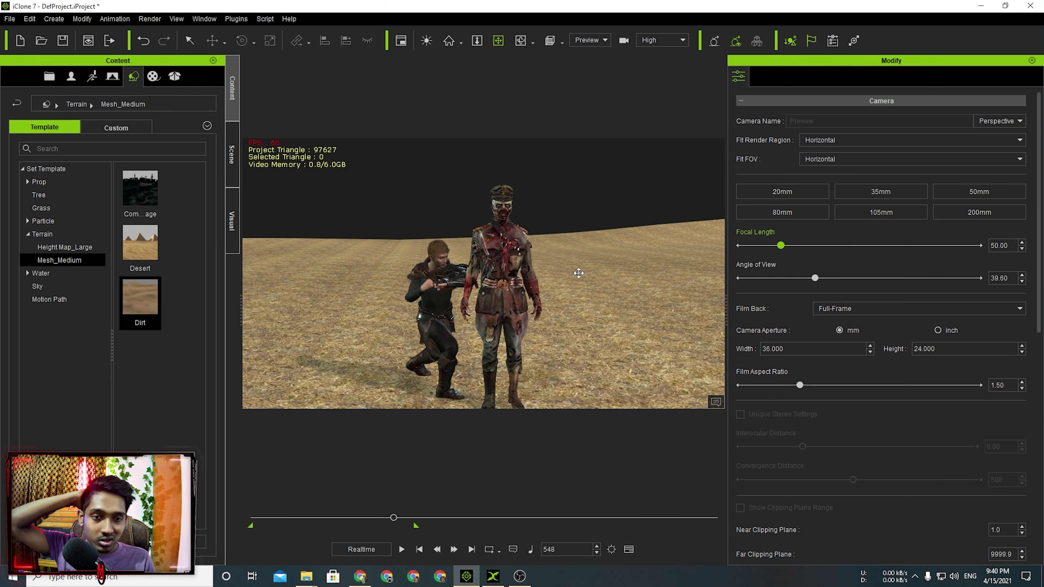
left_click(233, 155)
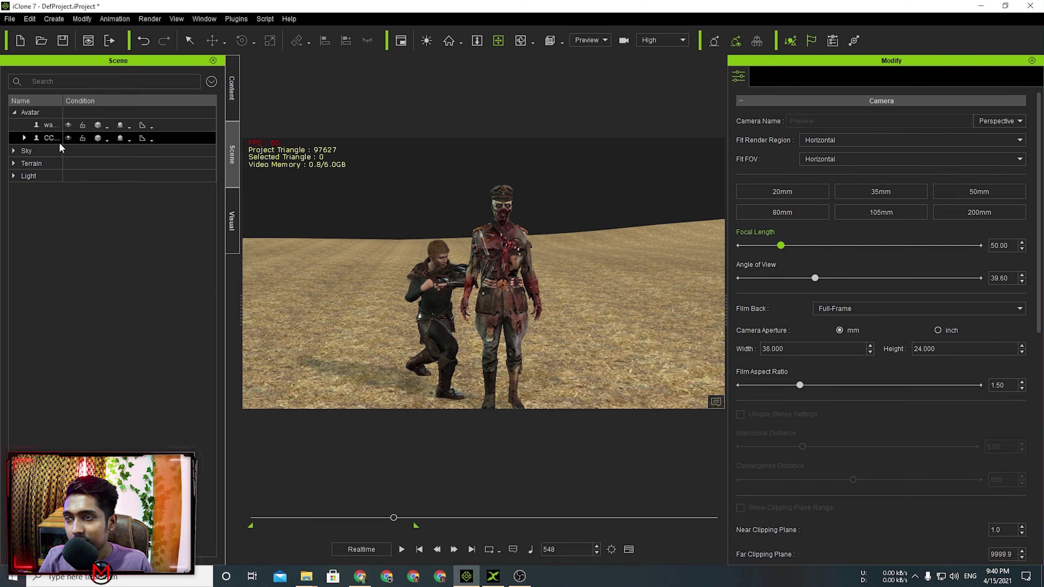
left_click(50, 124)
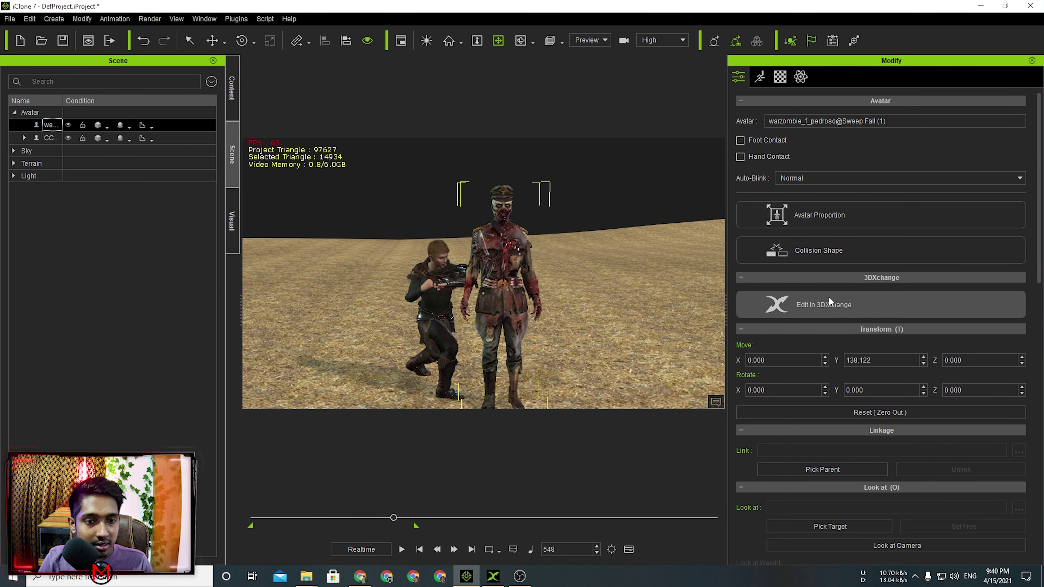
left_click(760, 78)
left_click(739, 81)
mouse_move(1041, 206)
left_mouse_down()
mouse_move(1041, 429)
mouse_move(1041, 219)
left_mouse_up()
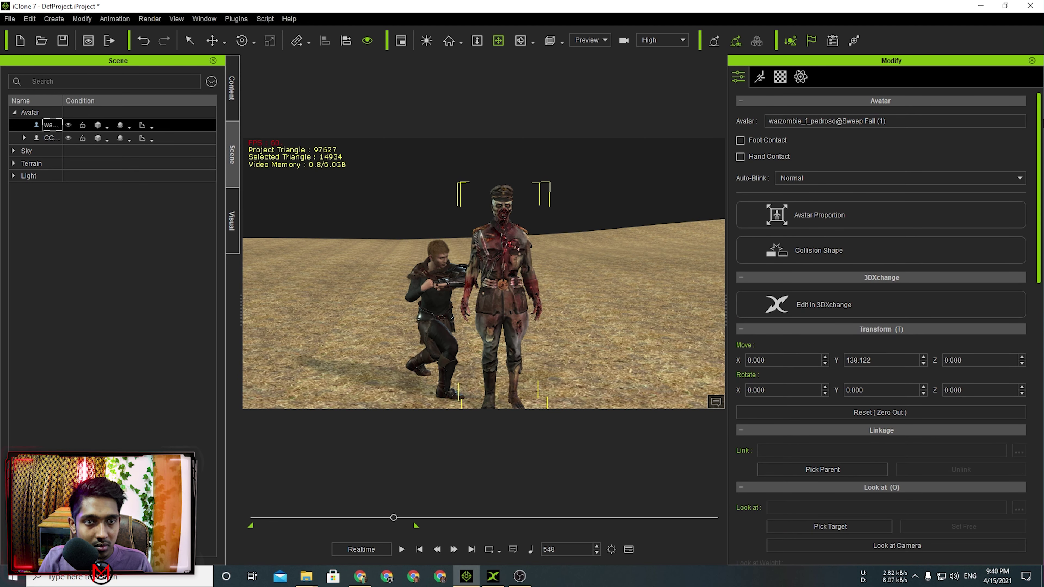
left_click(802, 77)
left_click(780, 78)
left_click(739, 77)
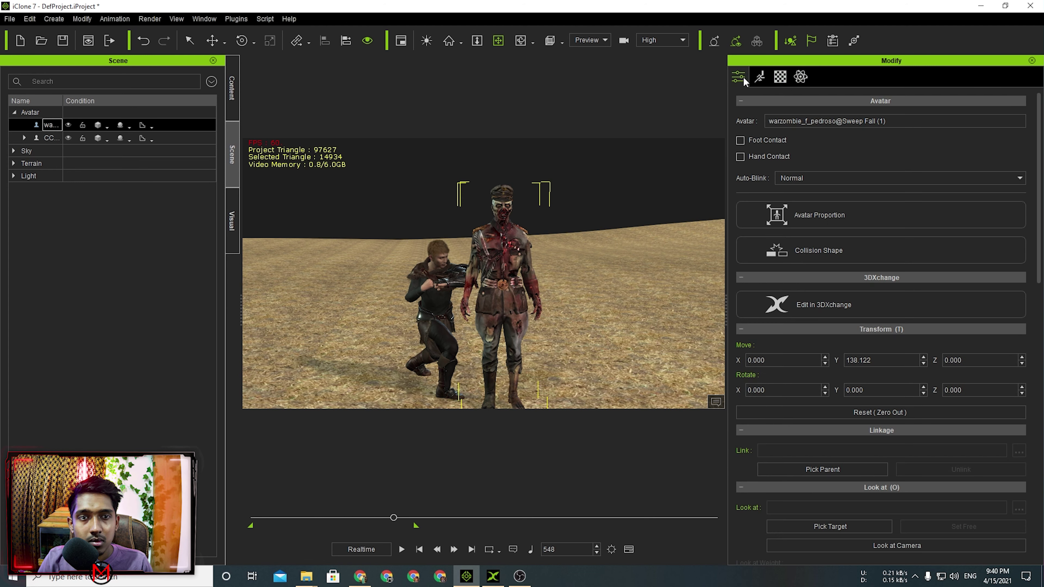
left_click(217, 37)
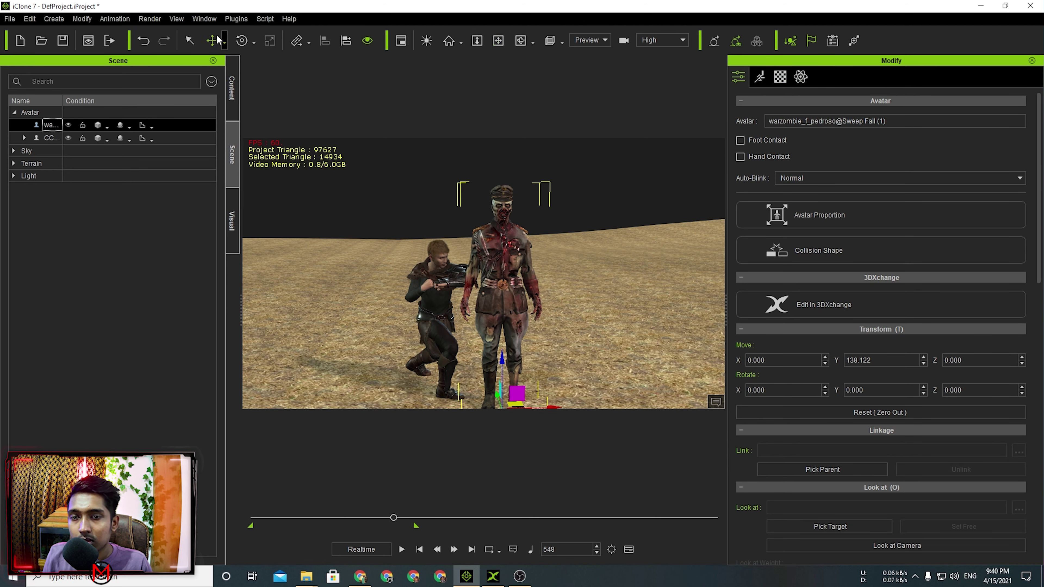
scroll(561, 289, "down", 4)
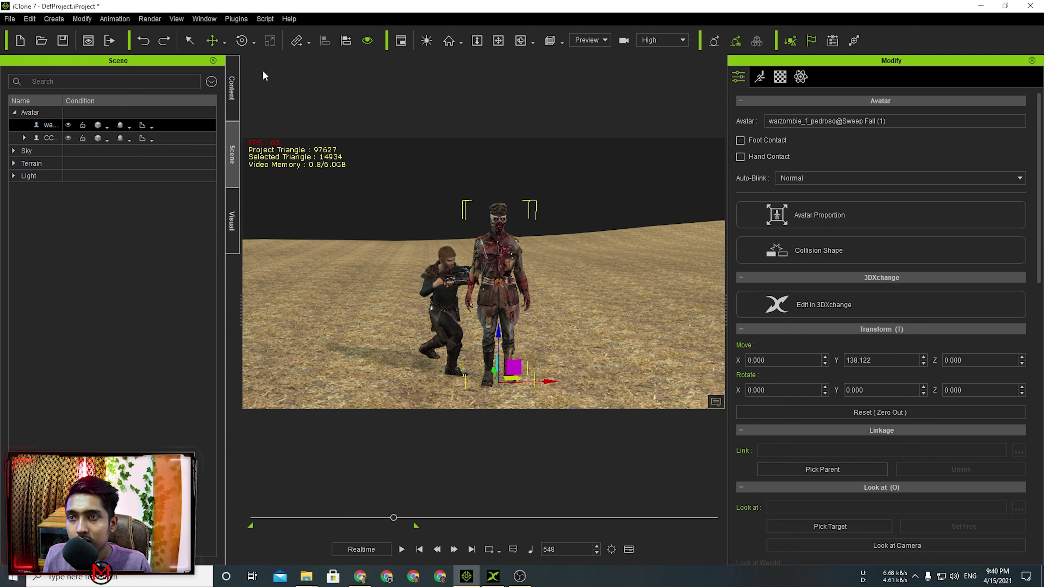
left_click(224, 41)
left_click(225, 41)
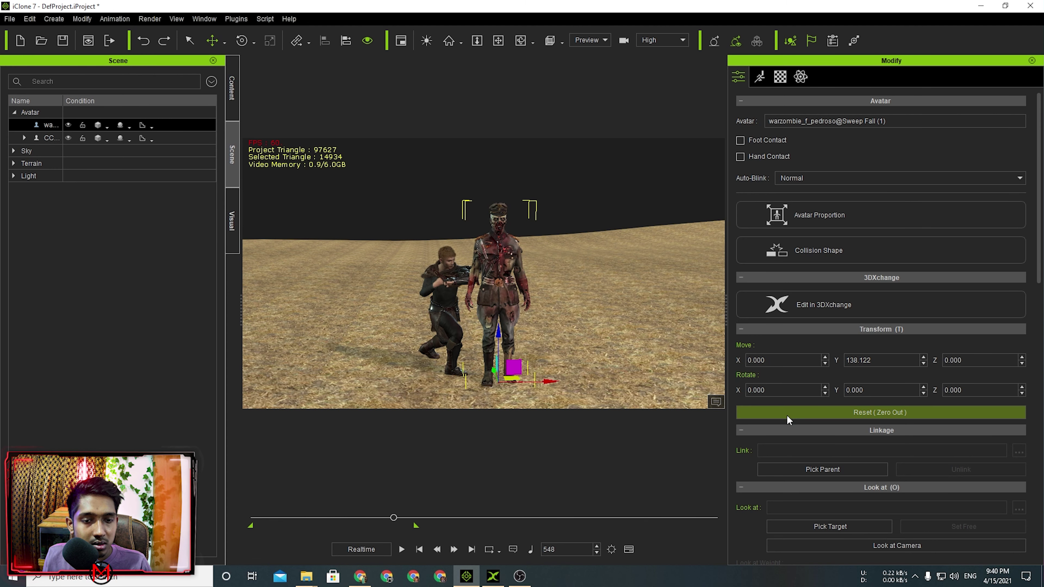
scroll(745, 485, "down", 2)
scroll(744, 493, "down", 4)
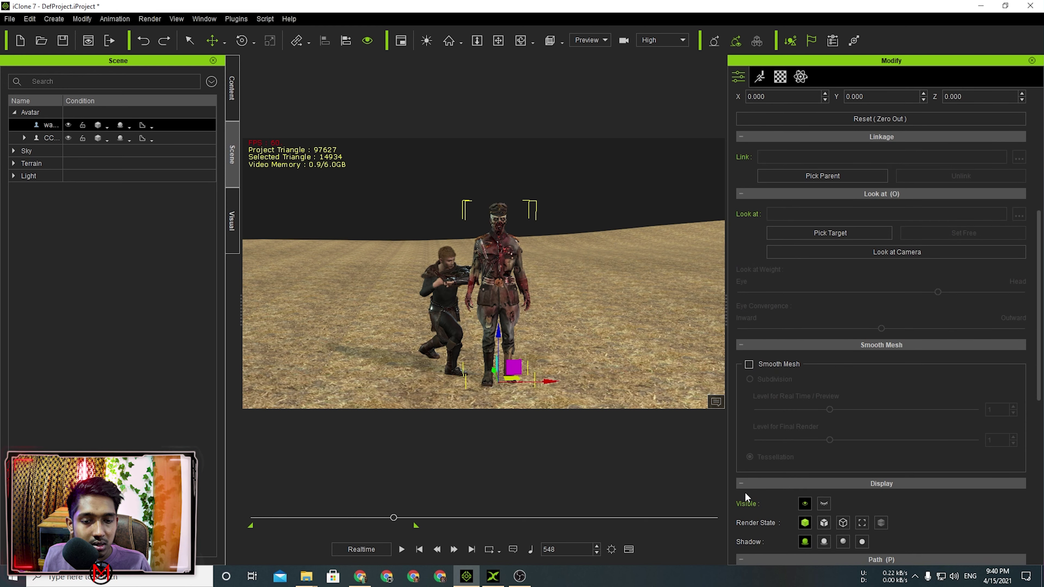
scroll(745, 492, "up", 6)
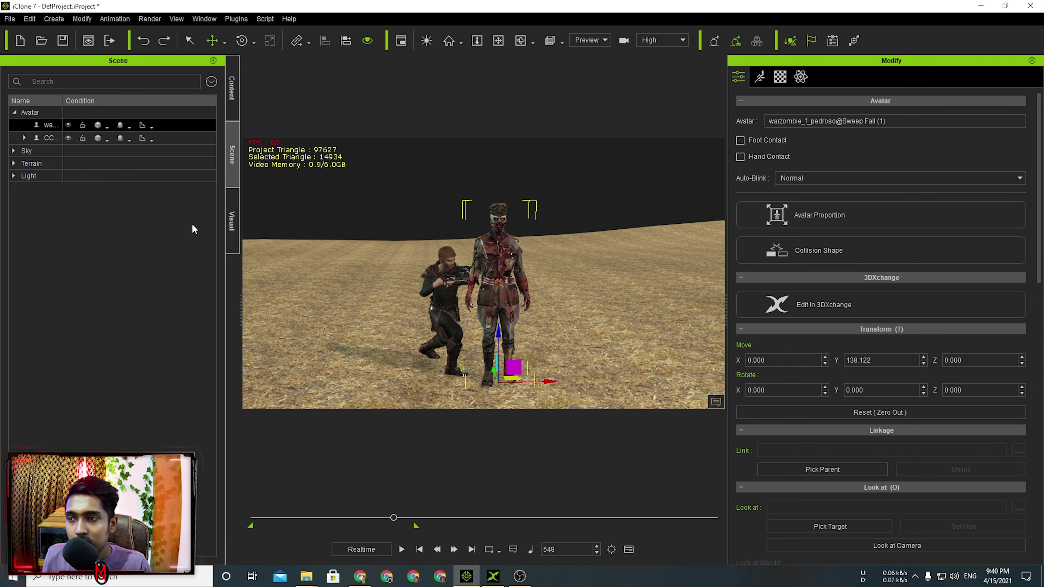
key("Down")
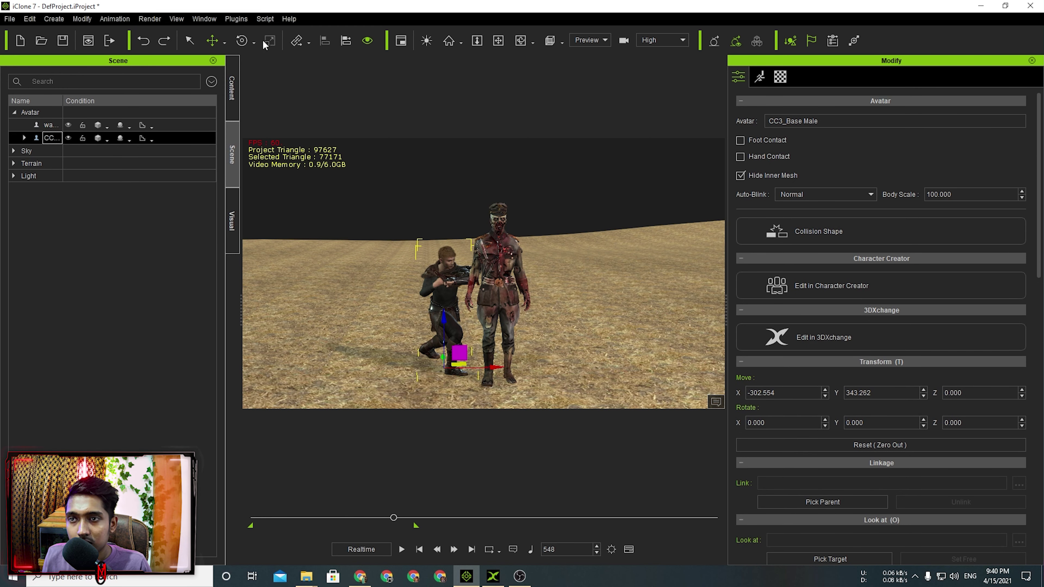
left_click(500, 290)
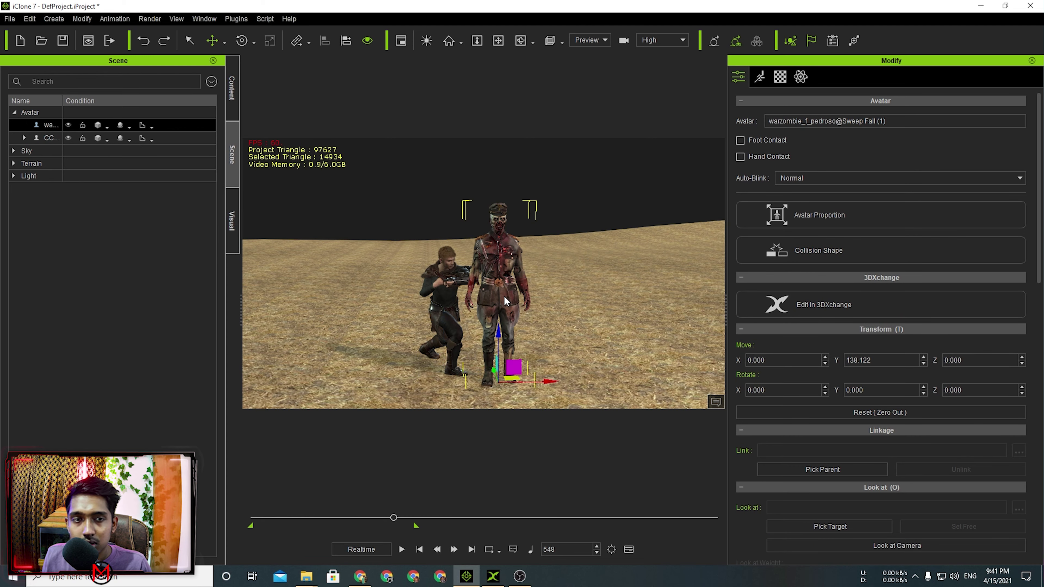
Re-import the zombie FBX file in 3DXchange, confirming the import settings
left_click(503, 581)
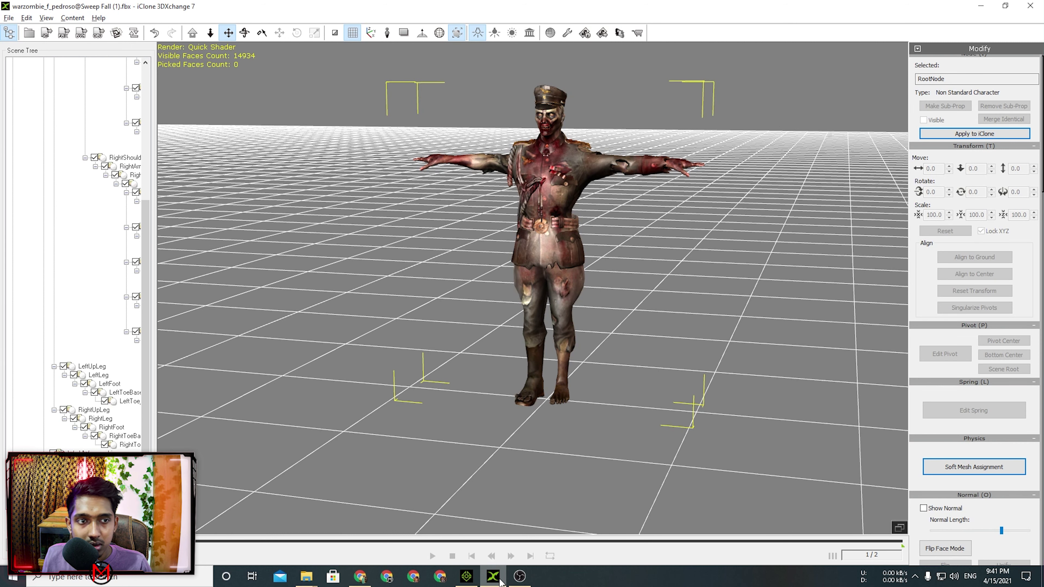
scroll(930, 202, "up", 1)
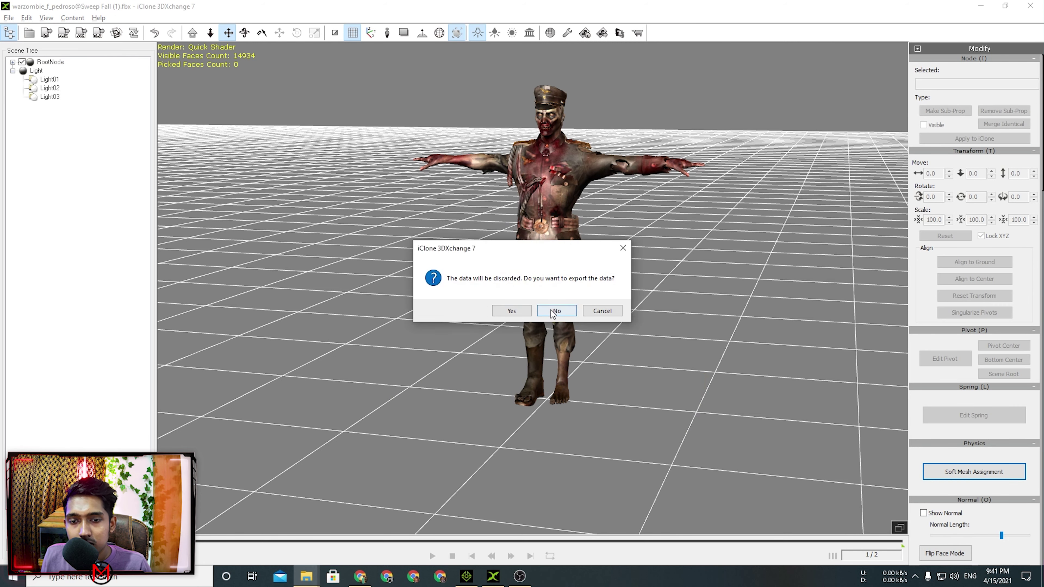
left_click(556, 311)
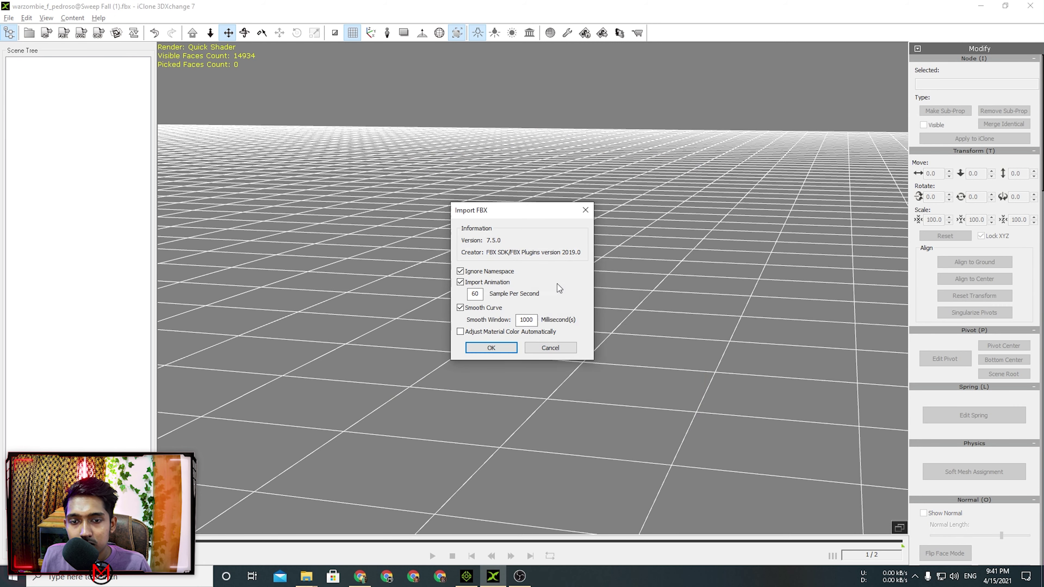
left_click(507, 350)
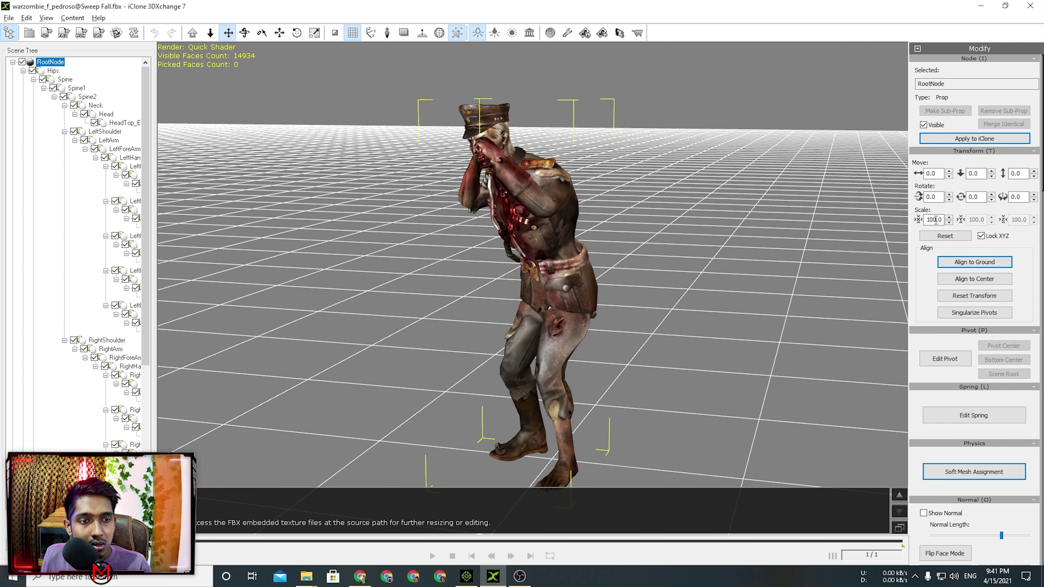
Scale the zombie's RootNode to 80 on X, Y and Z with Lock XYZ
scroll(460, 207, "down", 3)
middle_click_drag(460, 207, 443, 199)
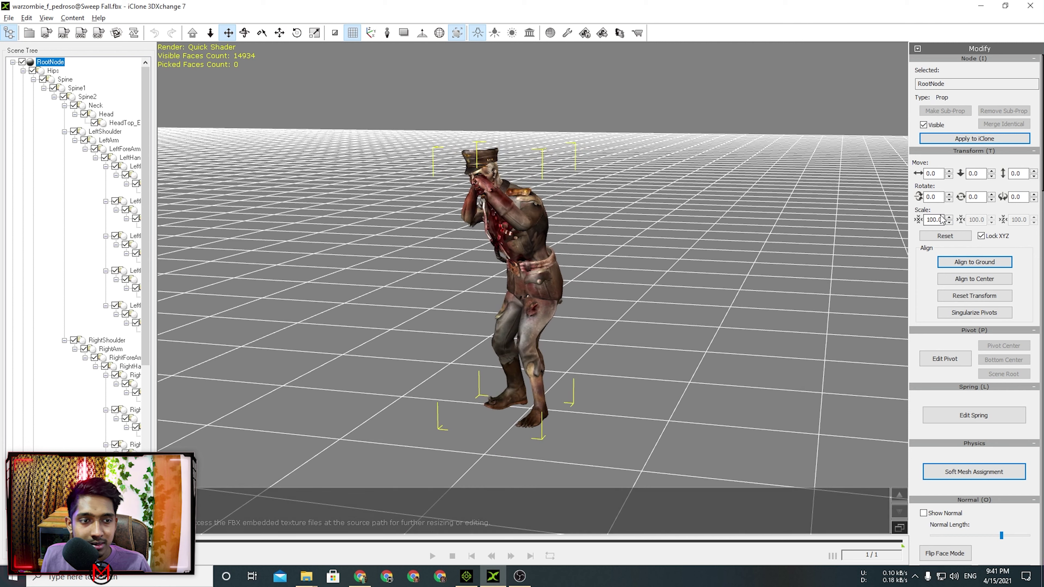
double_click(932, 220)
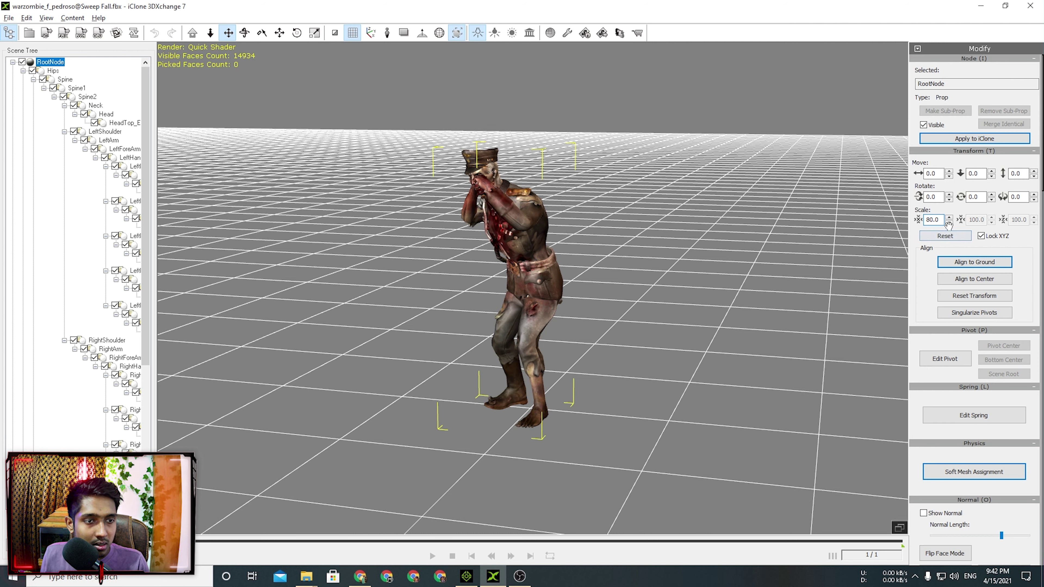
key("Return")
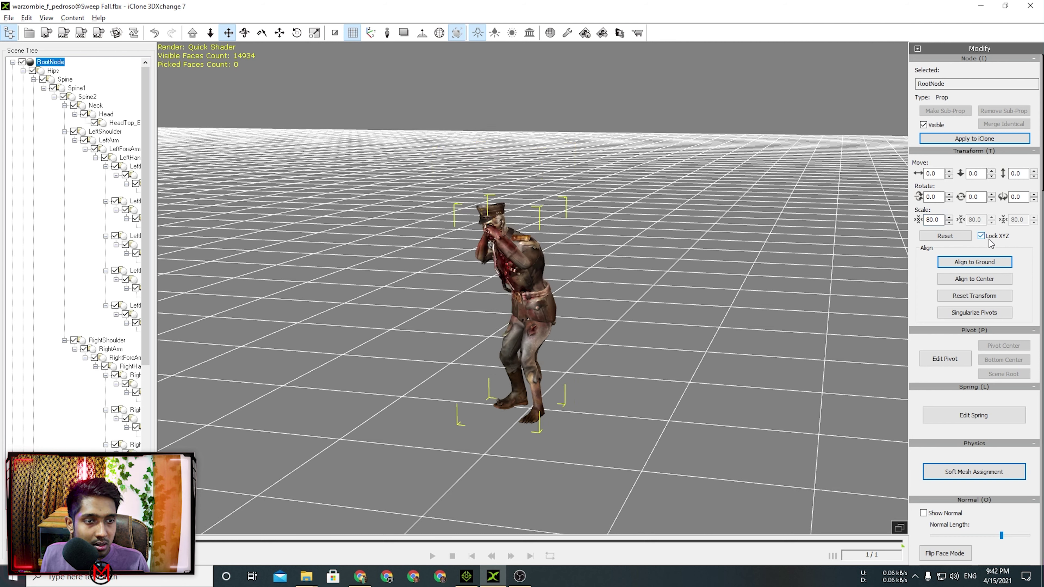
scroll(601, 272, "down", 2)
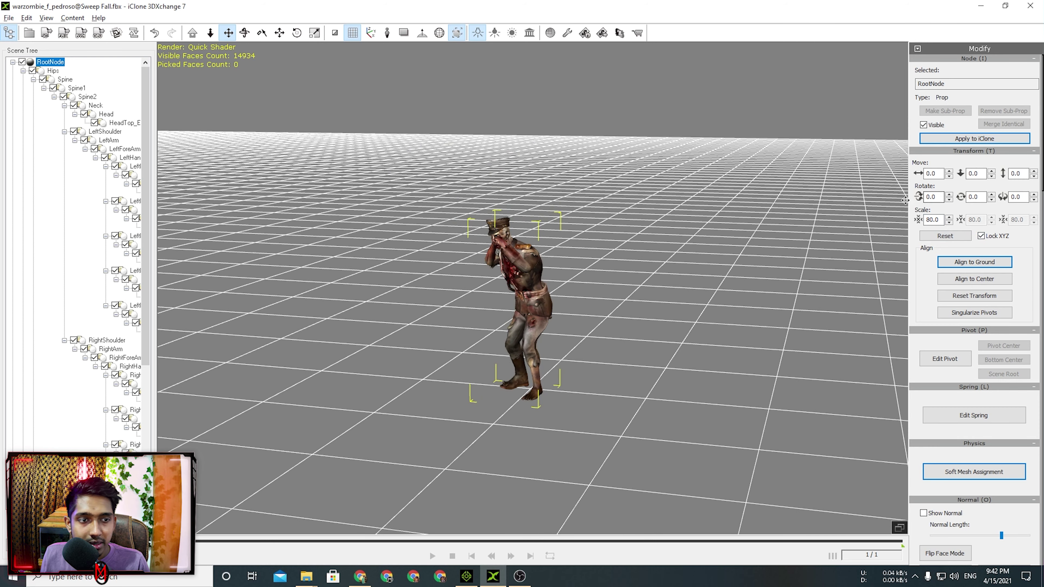
scroll(981, 480, "down", 5)
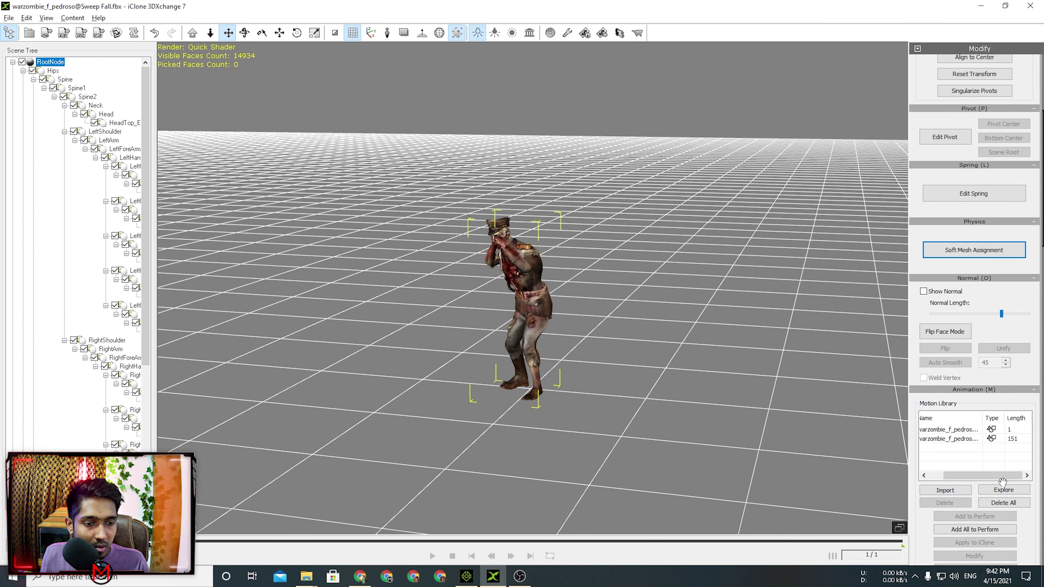
Add all Motion Library clips to the Perform list
left_click(949, 431)
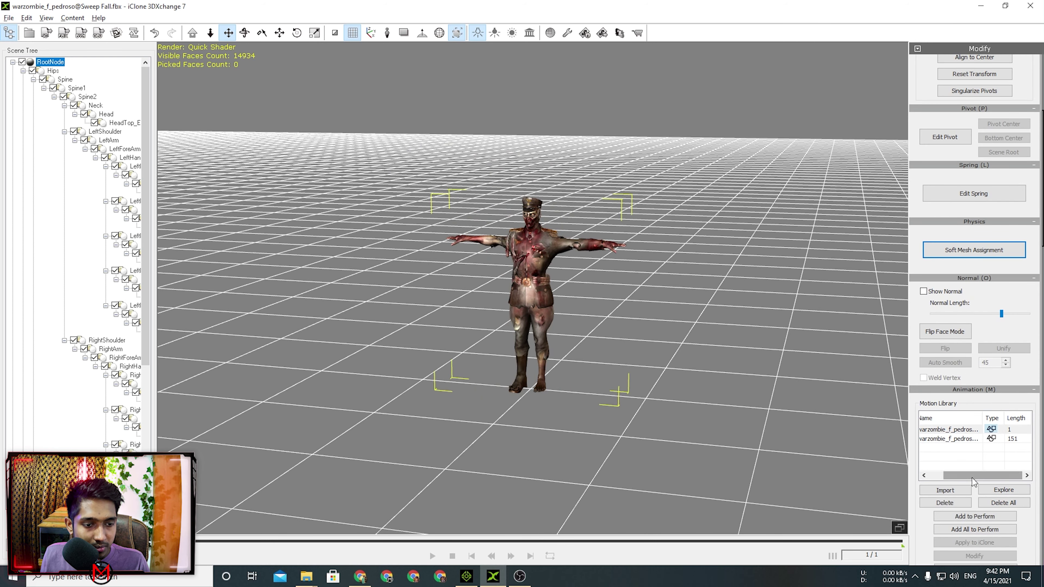
left_click(996, 516)
scroll(1018, 523, "down", 2)
scroll(995, 510, "down", 2)
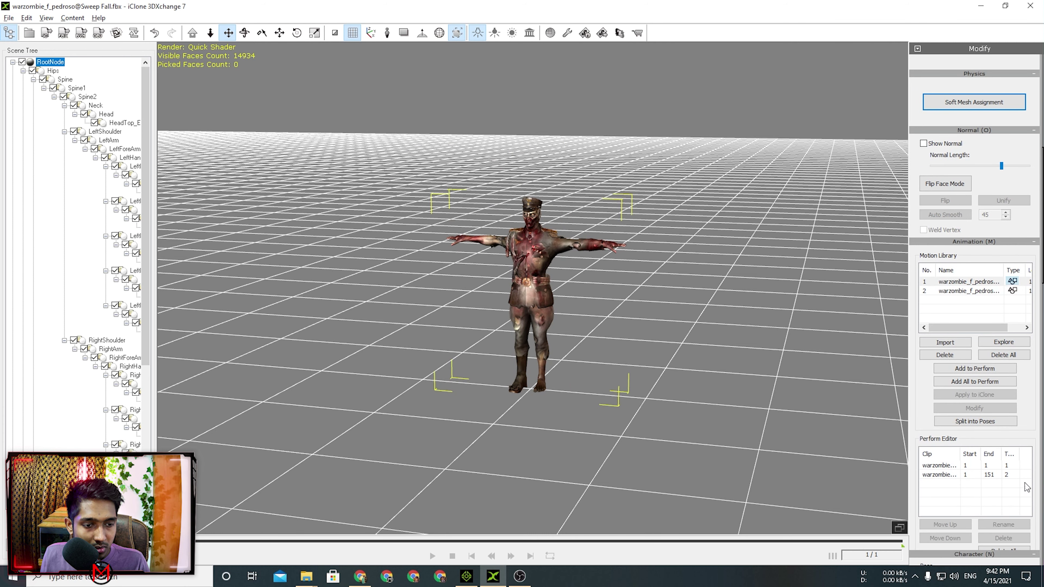
mouse_move(1042, 312)
left_mouse_down()
mouse_move(1043, 345)
mouse_move(1043, 318)
left_mouse_up()
Convert the zombie to a Non-Standard character with the Maya Human-IK profile and apply it to iClone
left_click(975, 239)
left_click(977, 94)
left_click(969, 126)
left_click(999, 72)
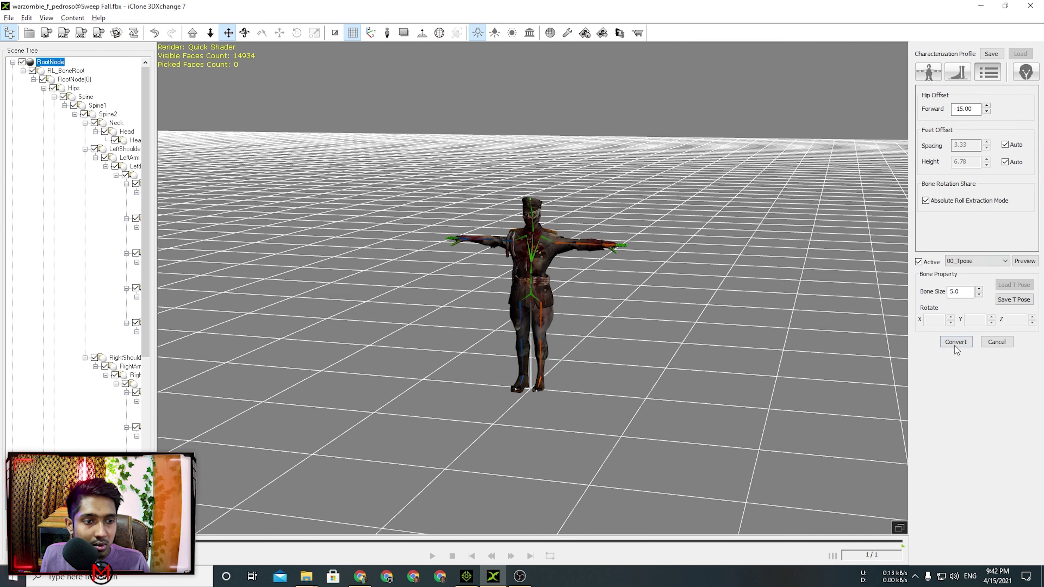
left_click(958, 345)
key("Return")
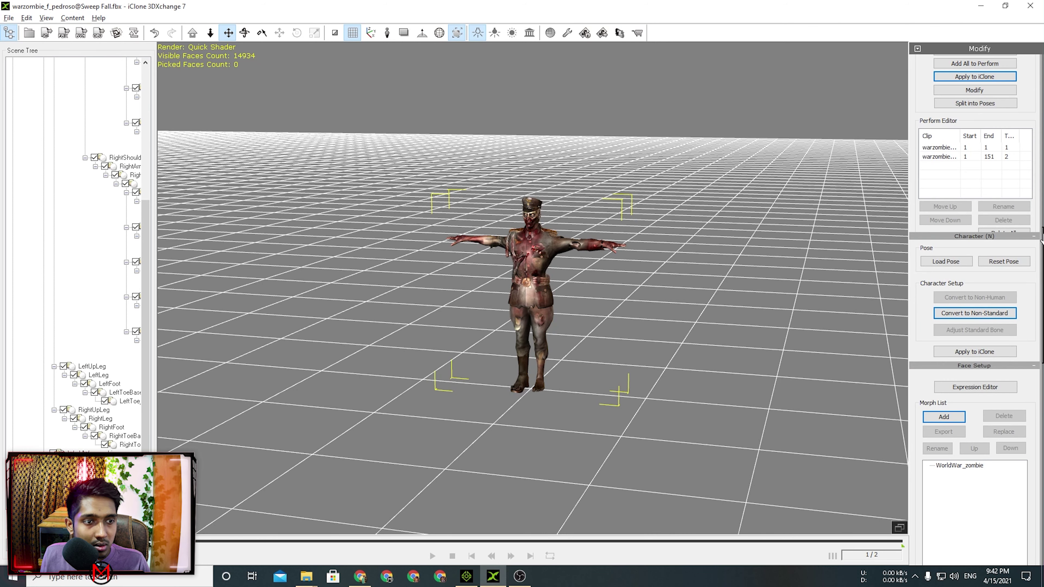
left_click_drag(1043, 242, 1043, 69)
left_click(974, 141)
In iClone, frame the zombie and raise its Base Color strength to 100
left_click(466, 577)
key("x")
right_click_drag(489, 329, 500, 271)
left_click(781, 78)
left_click(828, 117)
left_click_drag(935, 419, 988, 419)
scroll(538, 282, "down", 3)
Turn the zombie about its vertical axis beside the fighter
right_click_drag(533, 282, 587, 332)
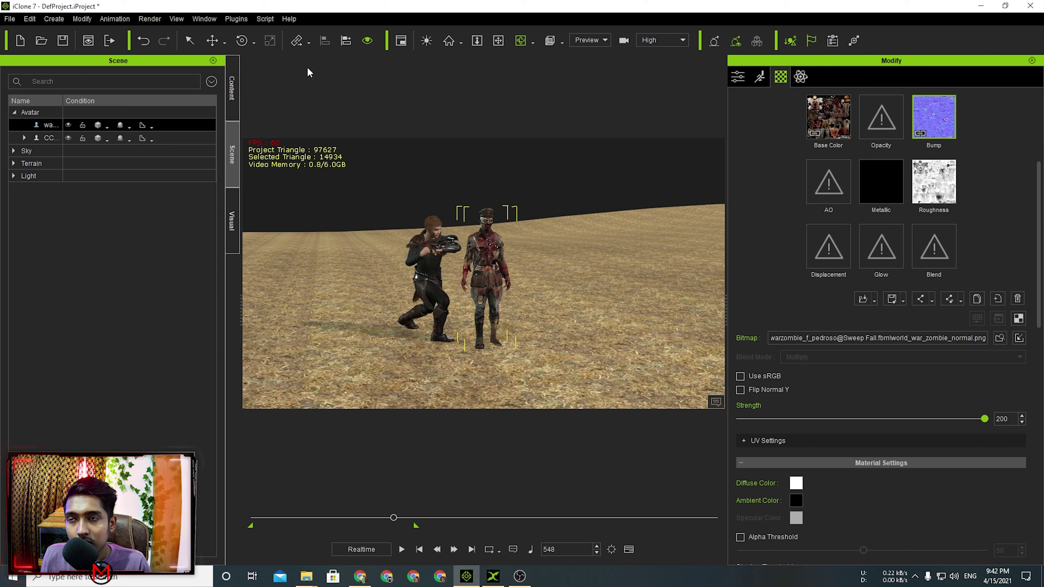
left_click_drag(494, 349, 453, 359)
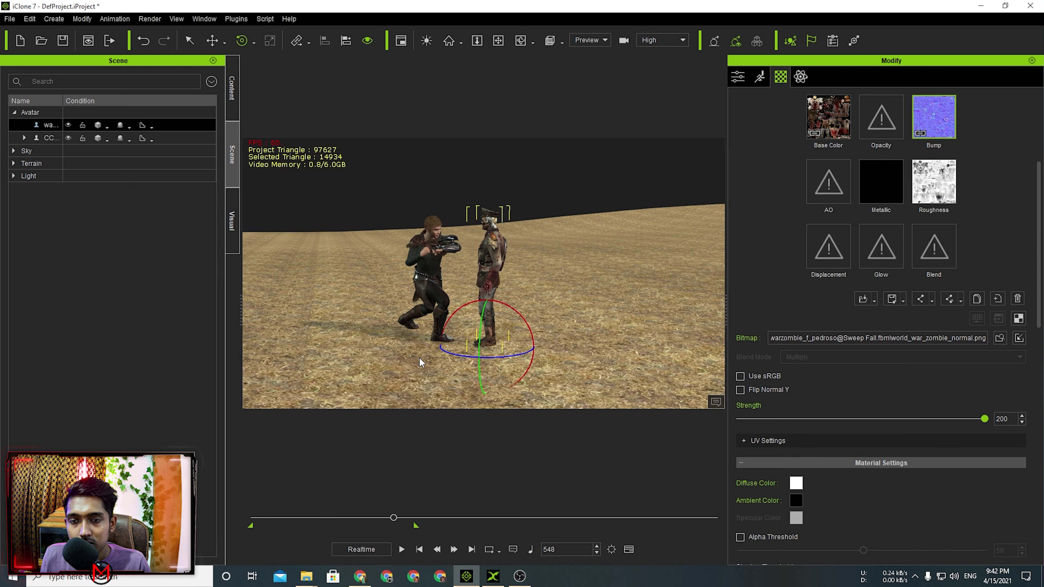
scroll(483, 266, "up", 4)
right_click_drag(492, 264, 476, 521)
left_click(493, 577)
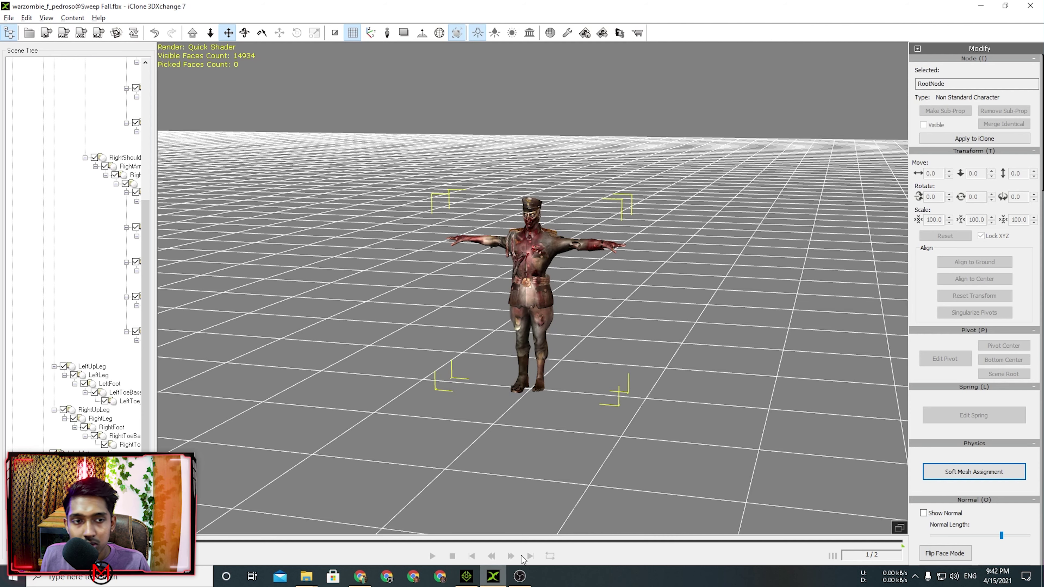
Preview the 151-frame fall clip, then bring the iClone 7 project back to front
scroll(986, 249, "down", 6)
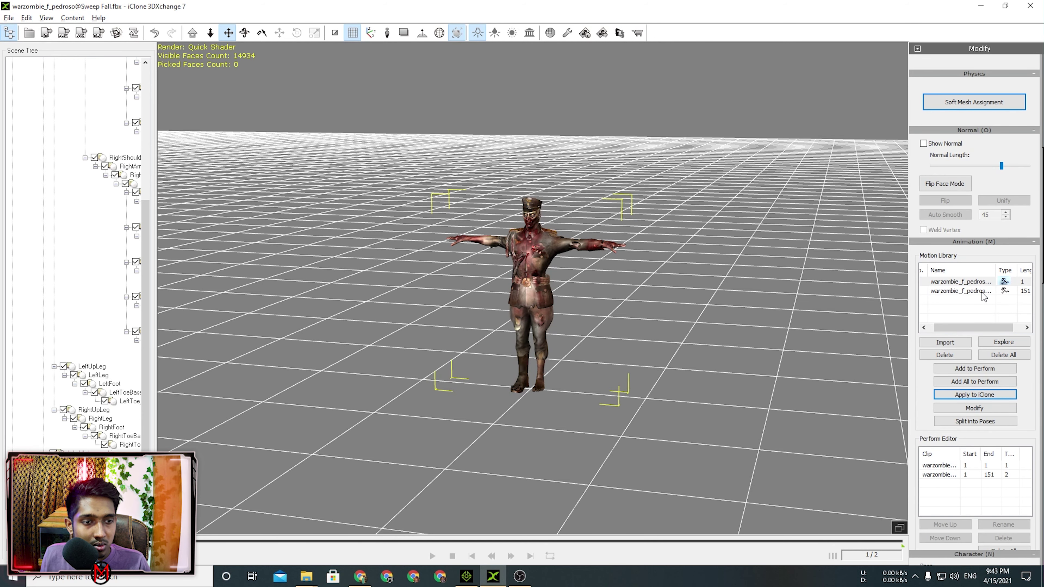
double_click(983, 292)
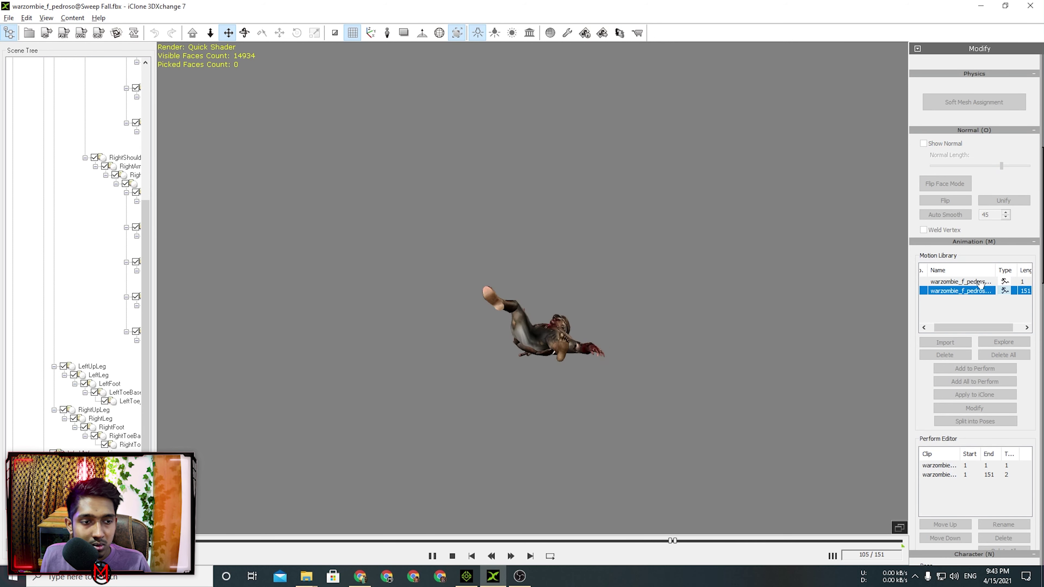
left_click(473, 579)
left_click(468, 578)
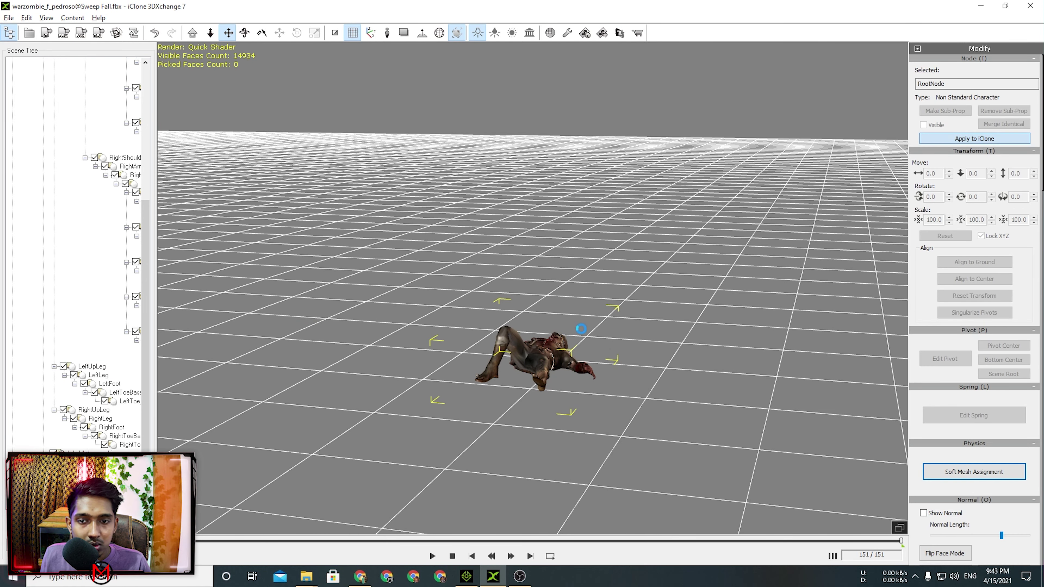
left_click(468, 578)
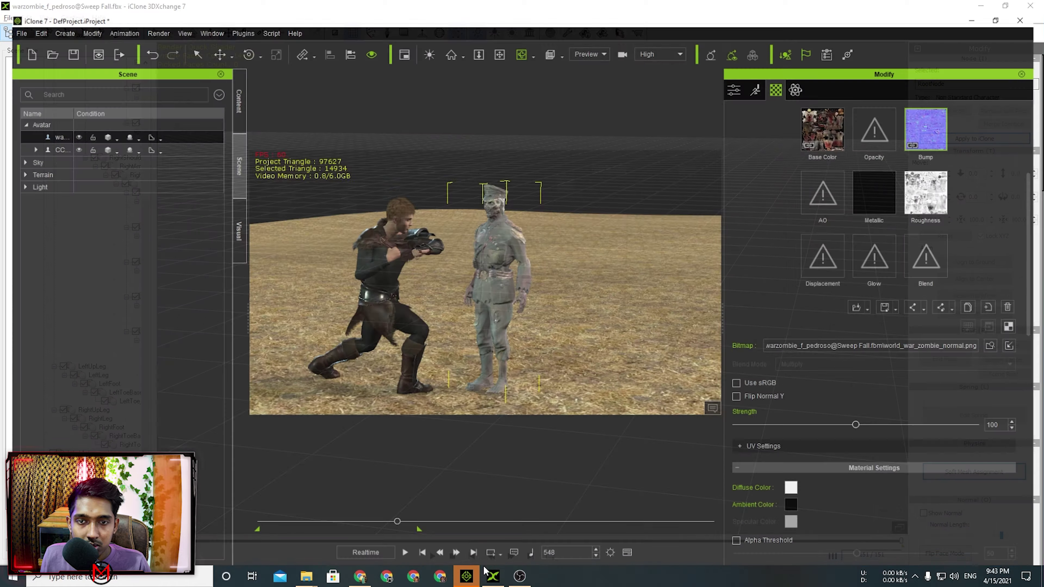
Scrub the timeline back and raise the zombie's Base Color strength to 100
mouse_move(405, 517)
left_mouse_down()
mouse_move(366, 517)
mouse_move(388, 519)
left_mouse_up()
right_click(490, 269)
left_click(520, 423)
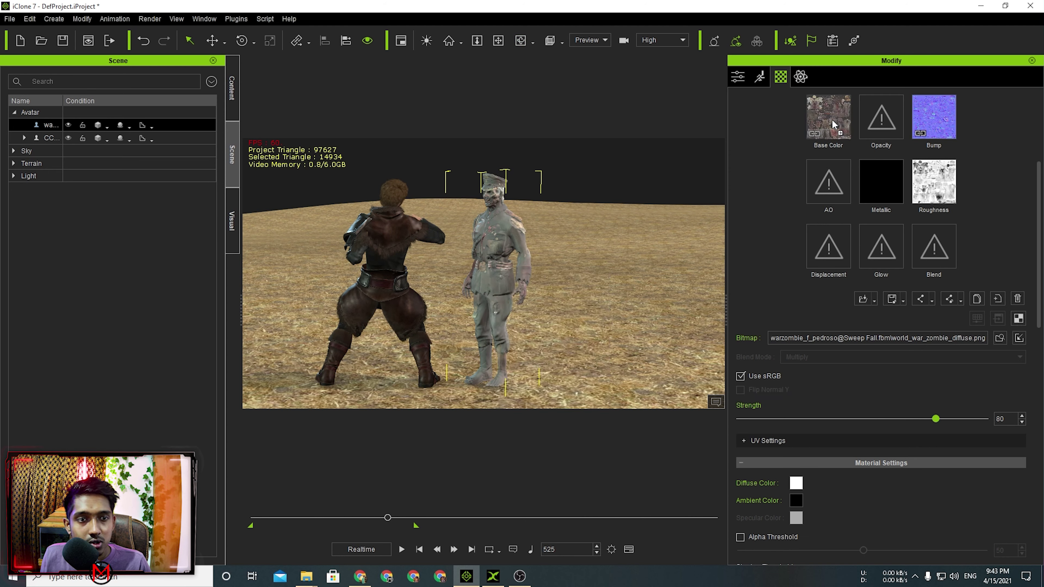
left_click_drag(979, 420, 987, 419)
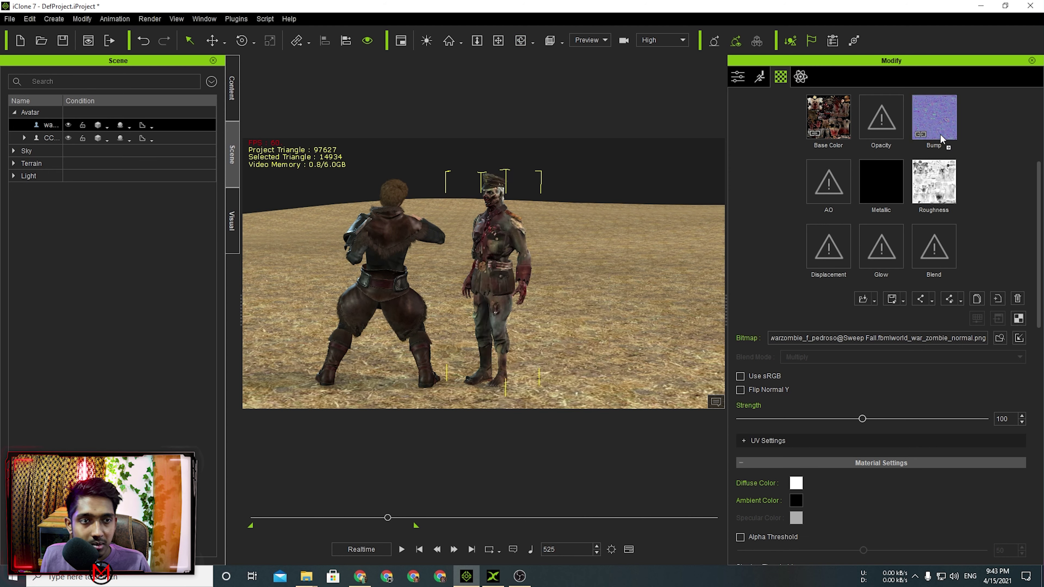
Remove the zombie's object animation via its context menu
right_click(508, 251)
left_click(571, 405)
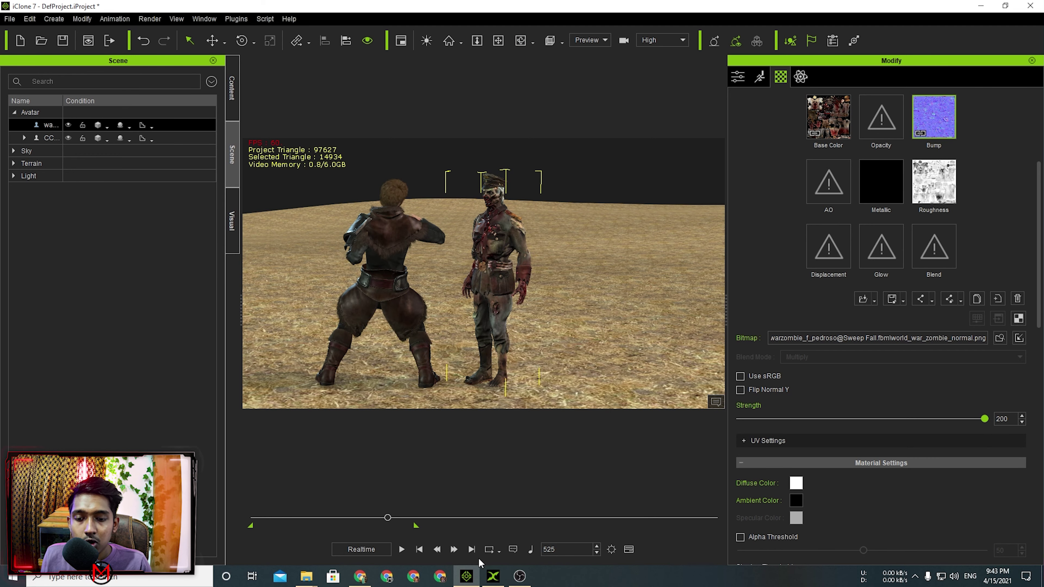
left_click(359, 577)
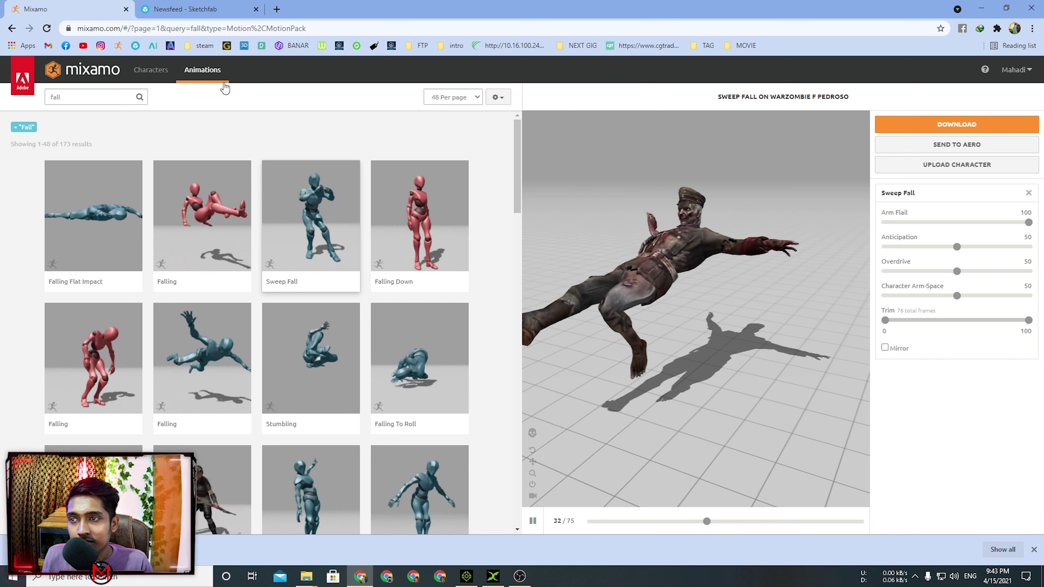
Clear the Mixamo character search so all characters are listed
left_click(141, 76)
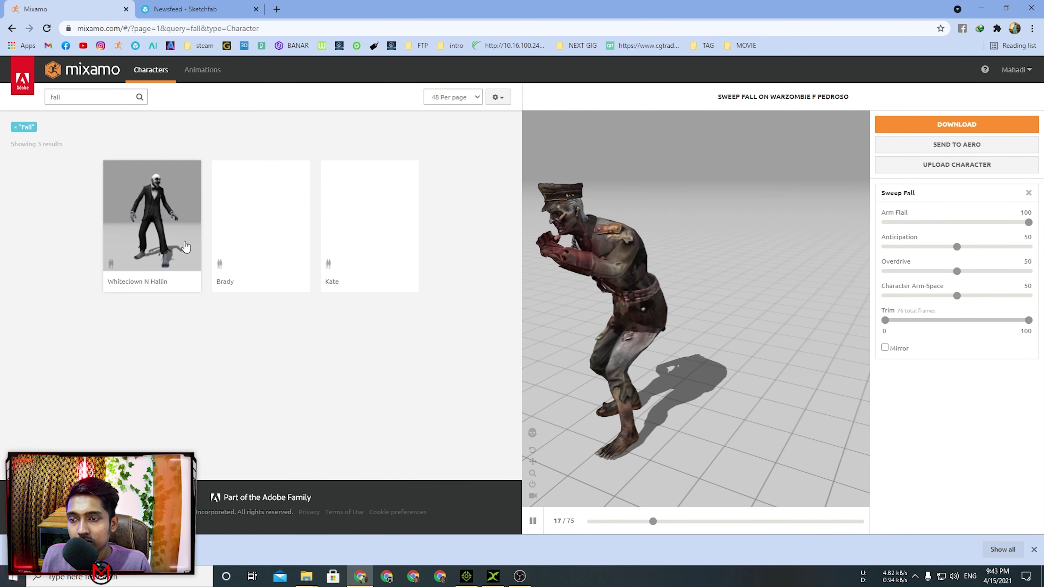
triple_click(96, 99)
type("xr")
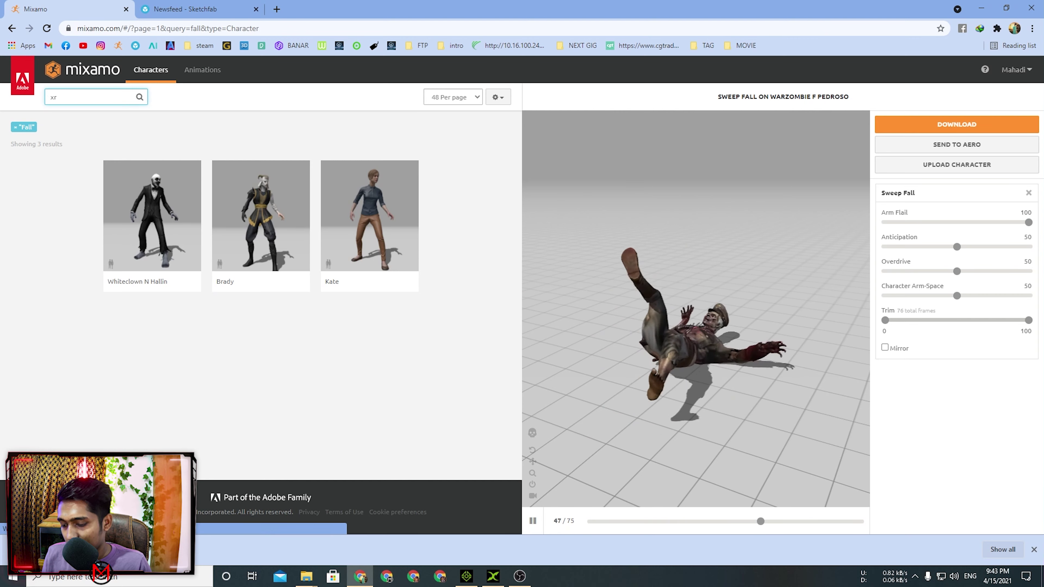
key("Return")
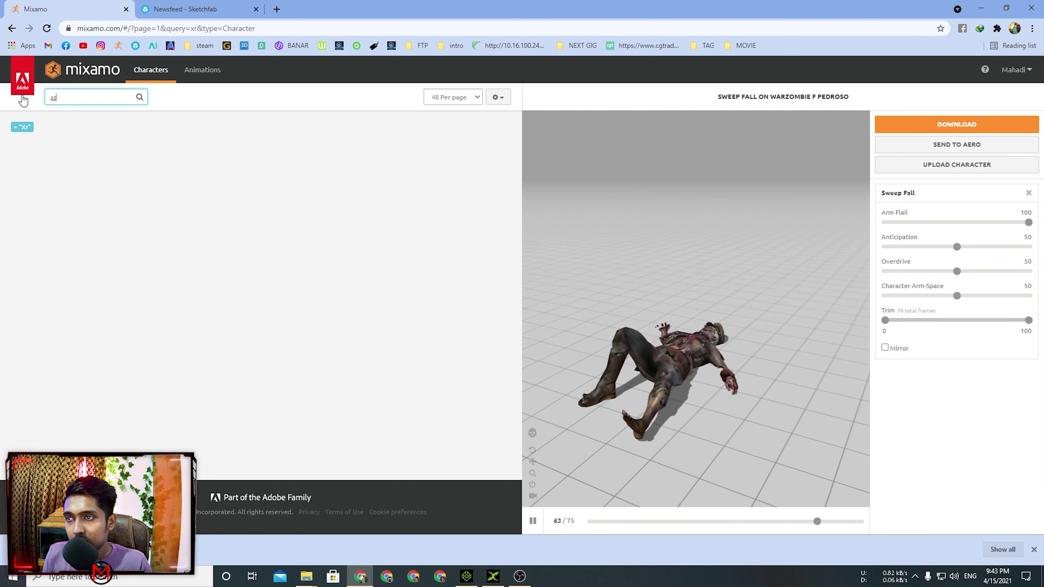
scroll(292, 271, "down", 10)
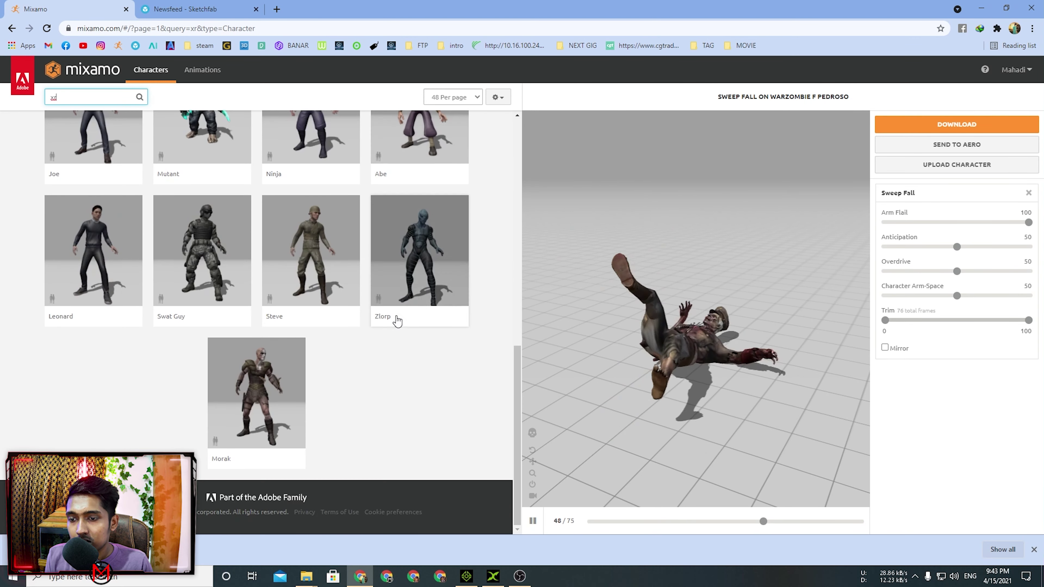
scroll(298, 436, "up", 10)
left_click_drag(70, 100, 36, 102)
key("BackSpace")
key("Return")
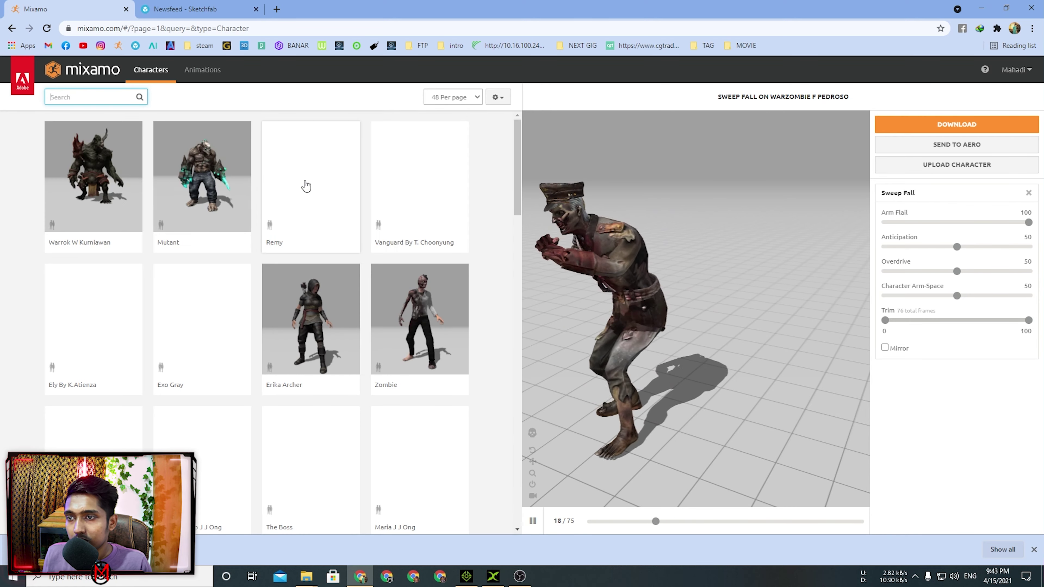
Apply the Sweep Fall animation to X Bot from page 3 of characters
scroll(288, 391, "down", 20)
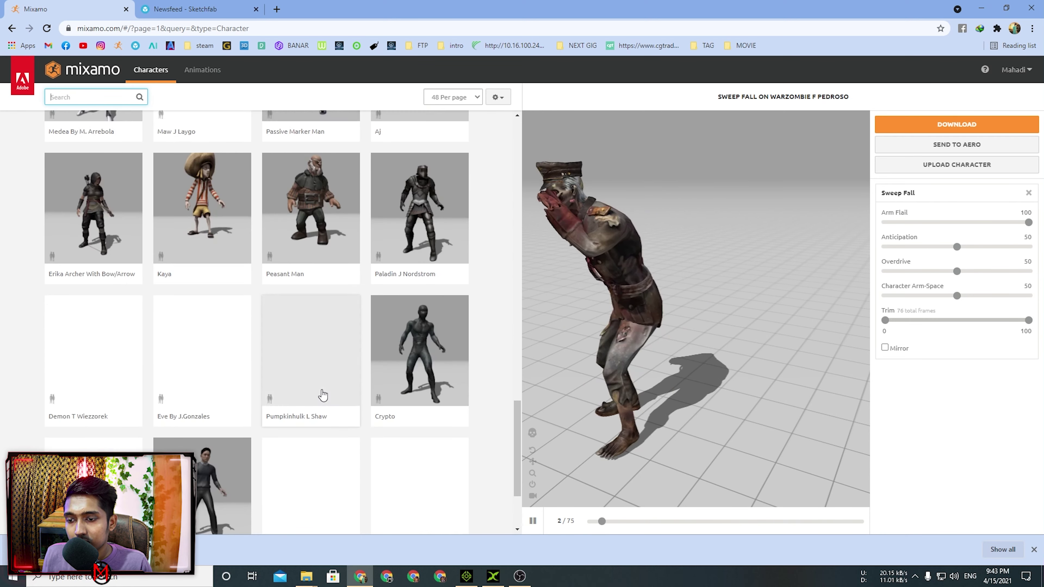
left_click(265, 461)
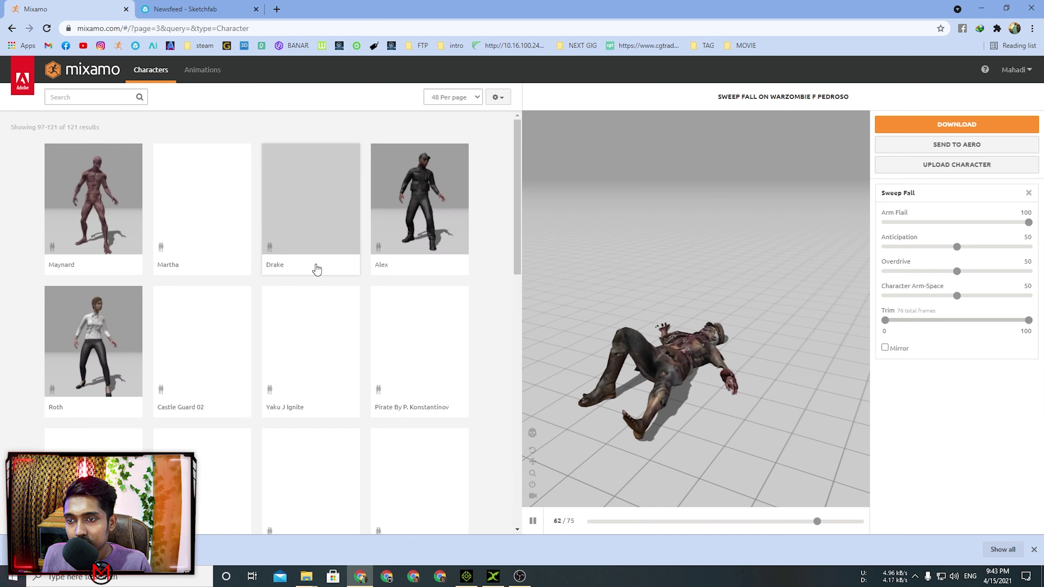
scroll(317, 270, "down", 5)
scroll(318, 269, "down", 4)
left_click(317, 269)
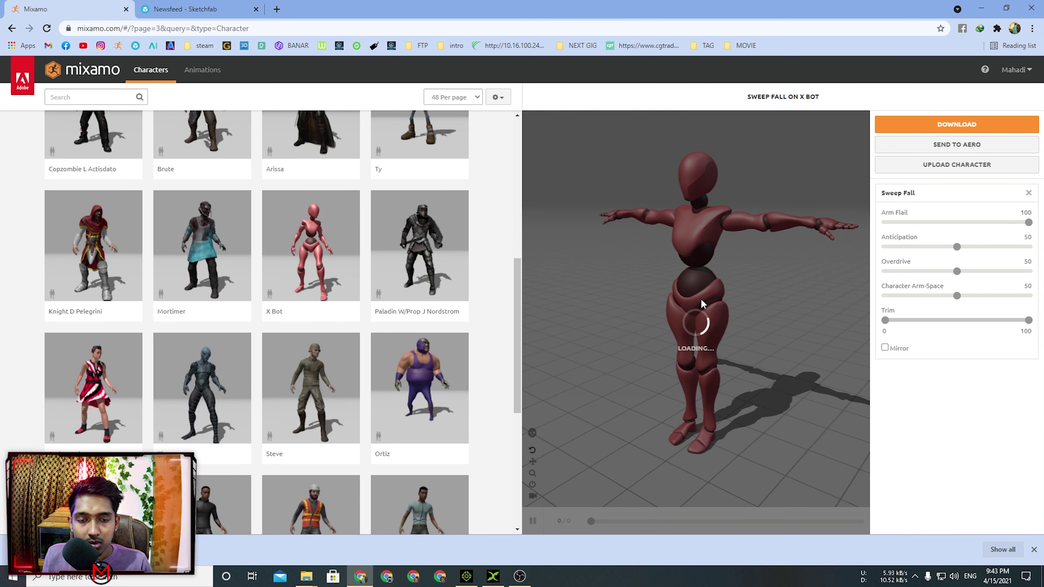
Download the Sweep Fall animation as FBX for Unity
left_click(1034, 550)
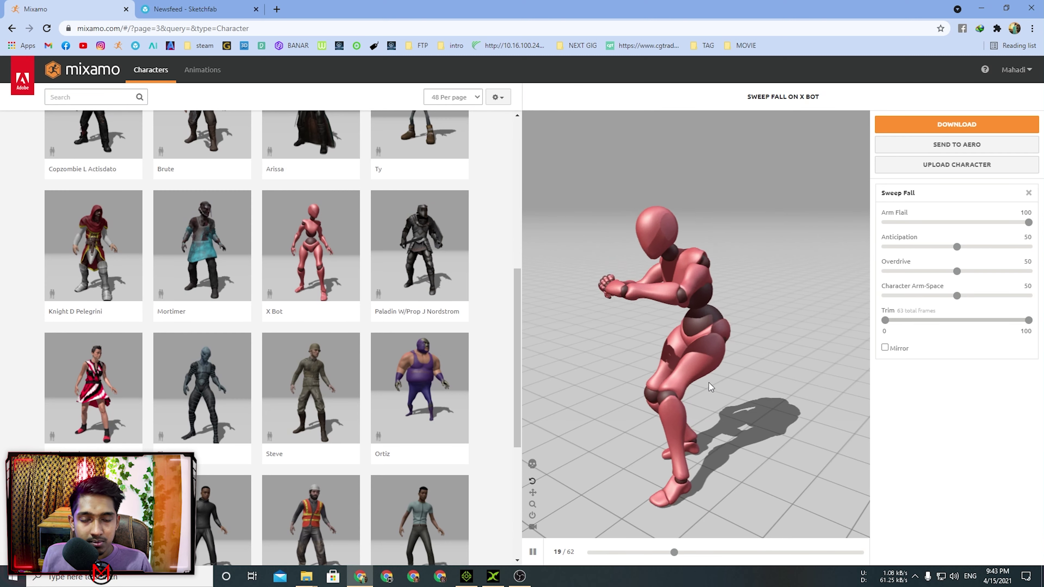
left_click(957, 124)
left_click(511, 170)
left_click(427, 198)
left_click(675, 250)
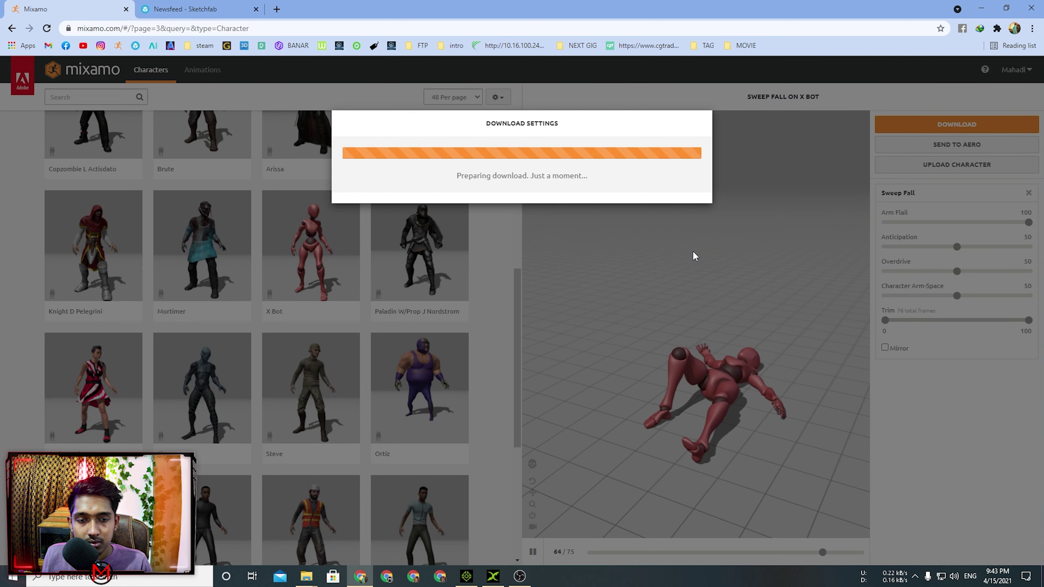
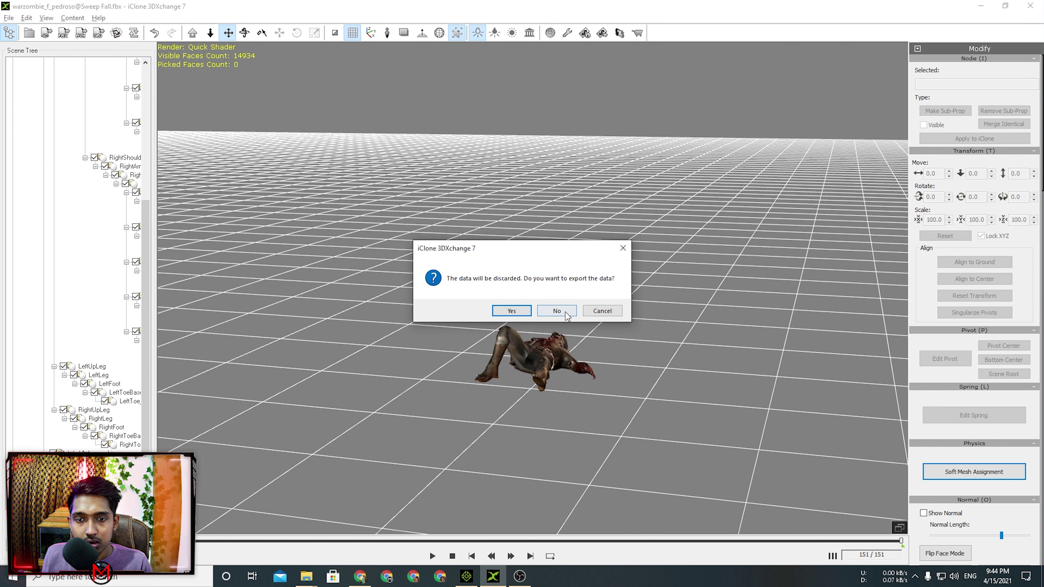
Discard the old zombie data and import xbot@Sweep Fall (1).fbx, accepting the prompts
left_click(563, 312)
left_click(514, 349)
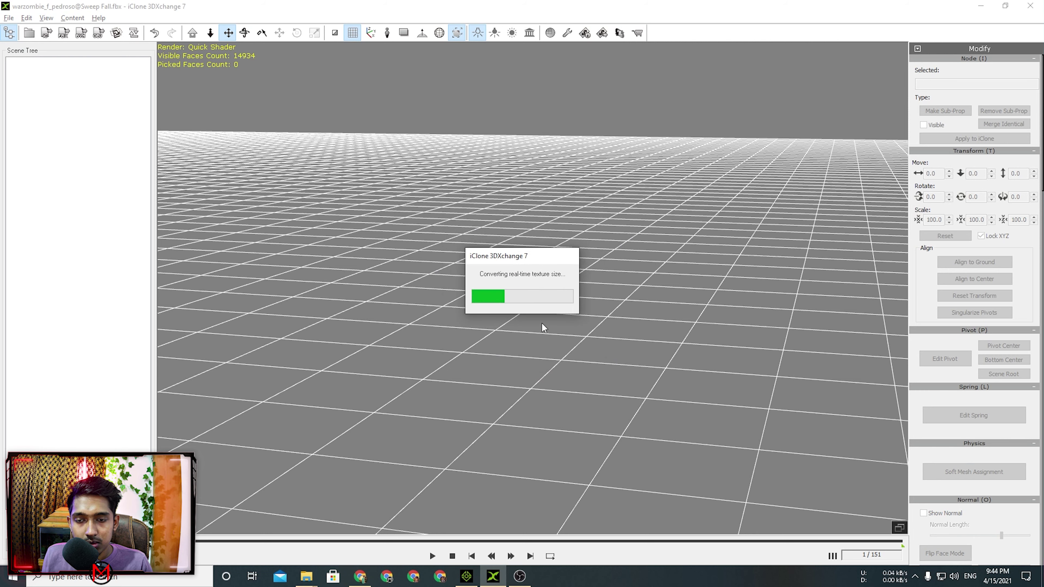
left_click(559, 357)
left_click(603, 323)
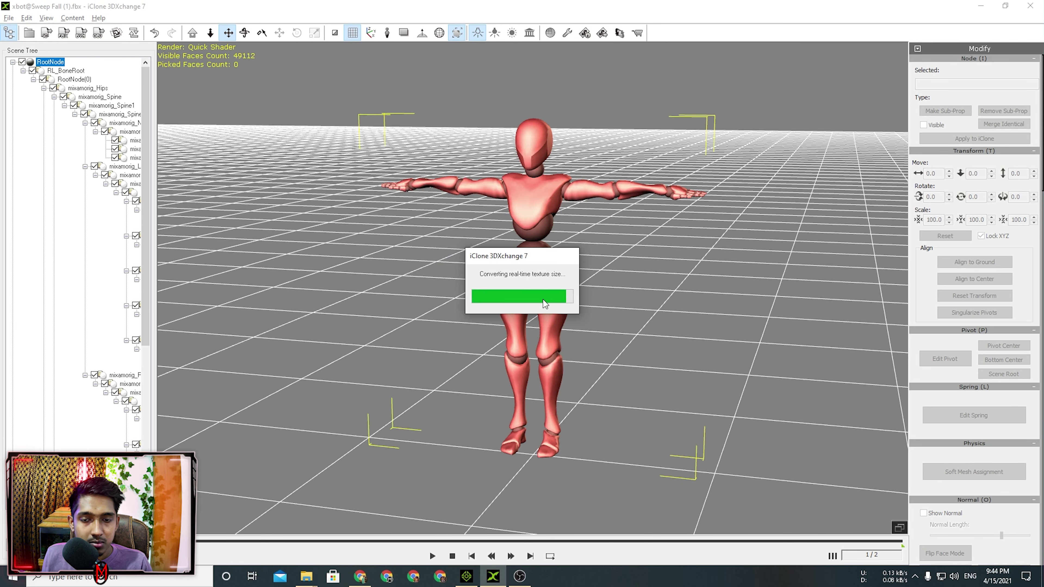
scroll(933, 391, "down", 10)
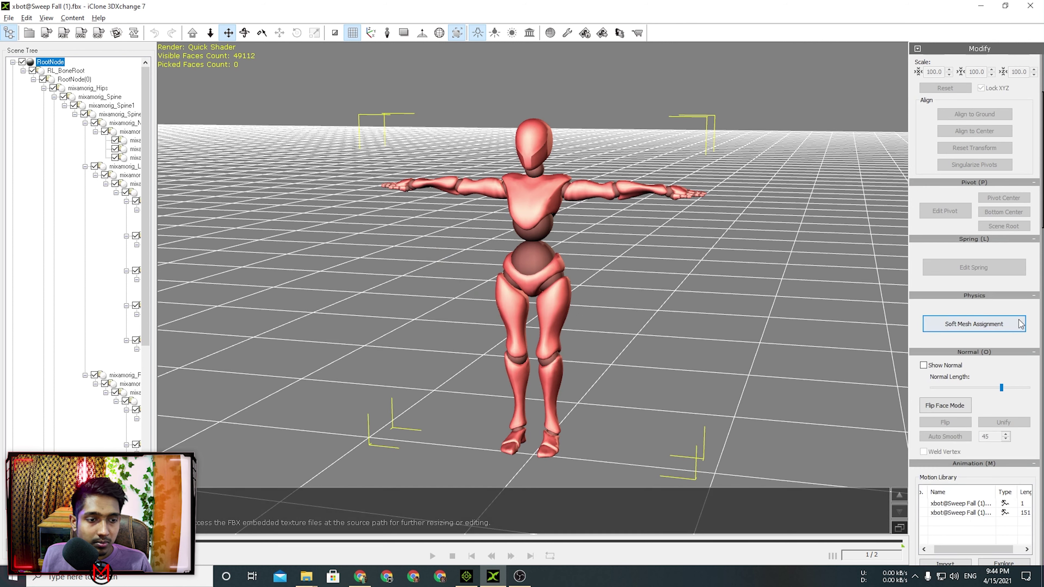
Select the 151-frame Sweep Fall motion and apply it to the iClone fight scene
left_click(956, 293)
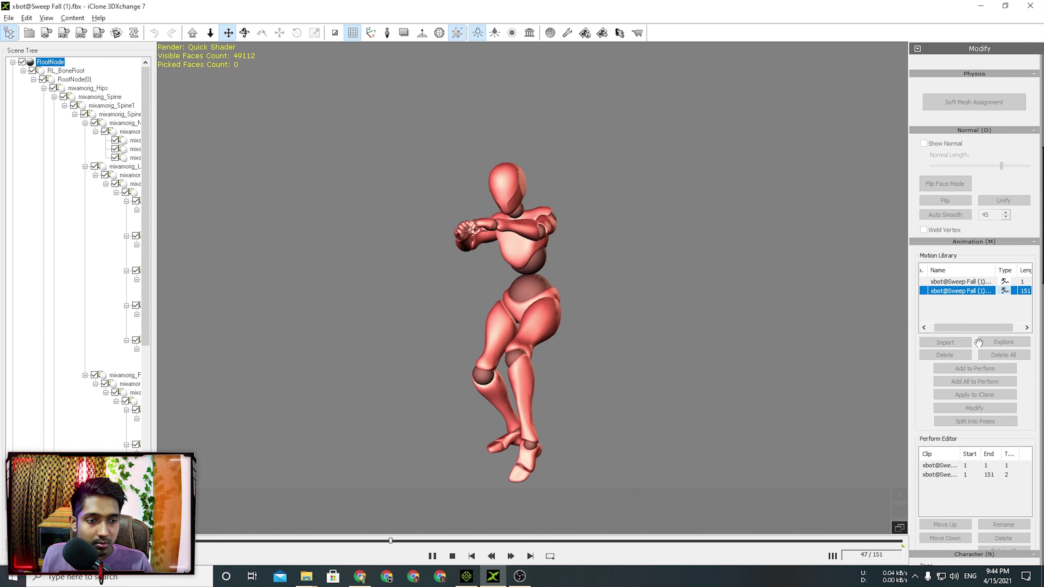
left_click(468, 578)
left_click(469, 578)
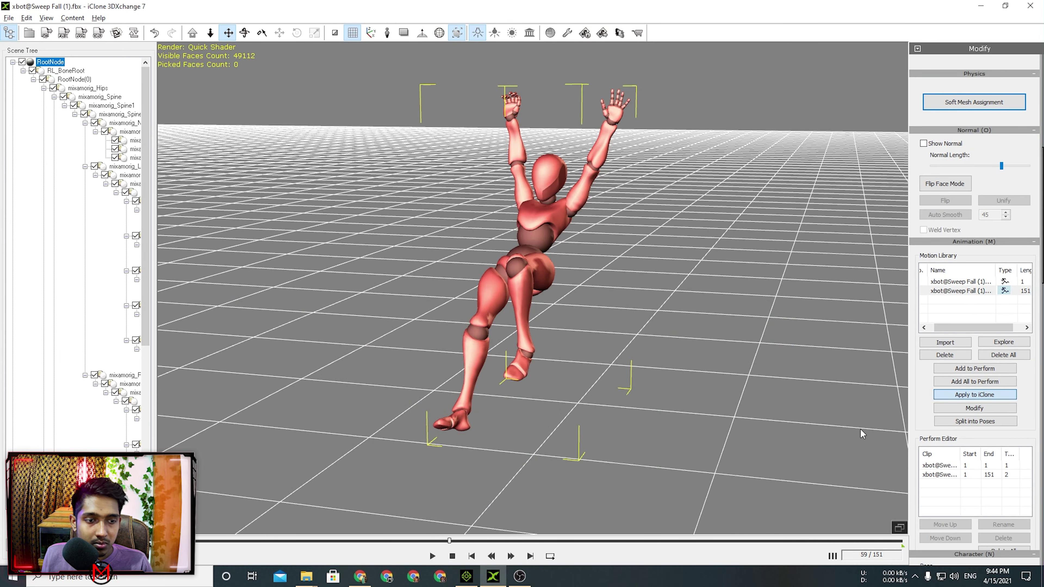
left_click(467, 575)
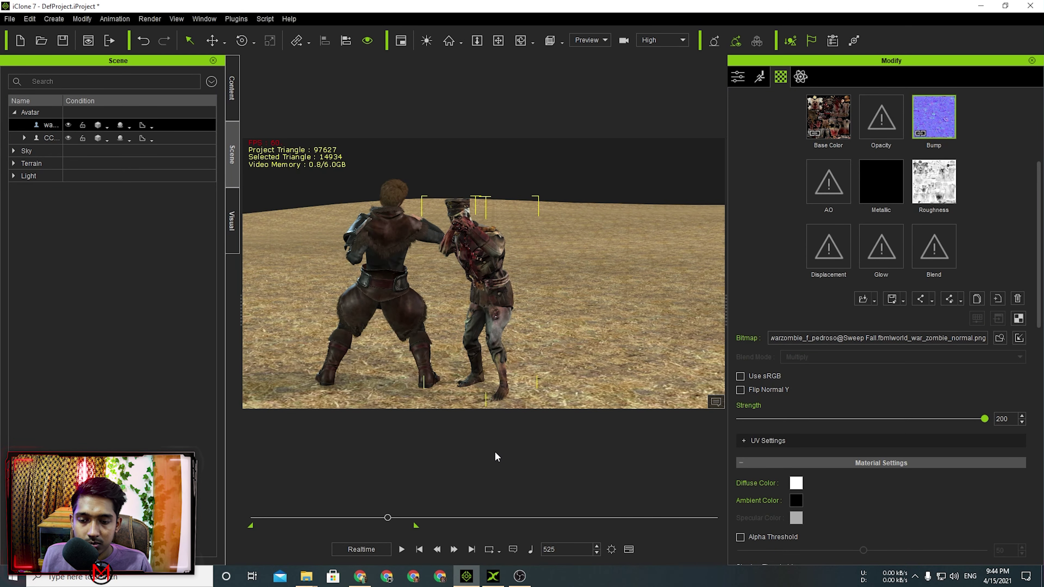
Slide the zombie's Sweep Fall clip later on its track to meet the punch
key("space")
key("space")
left_click_drag(404, 518, 393, 519)
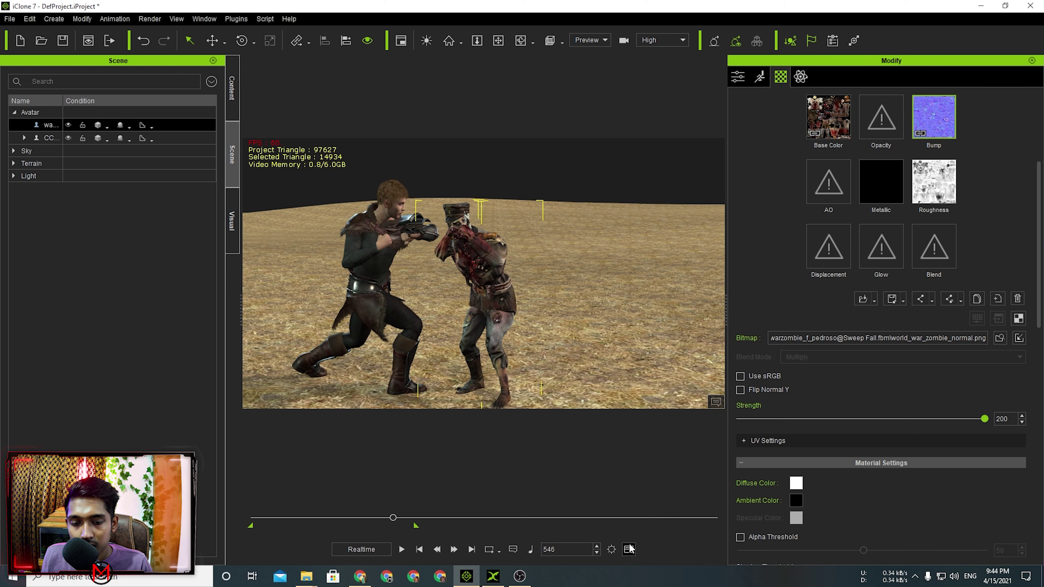
left_click(631, 549)
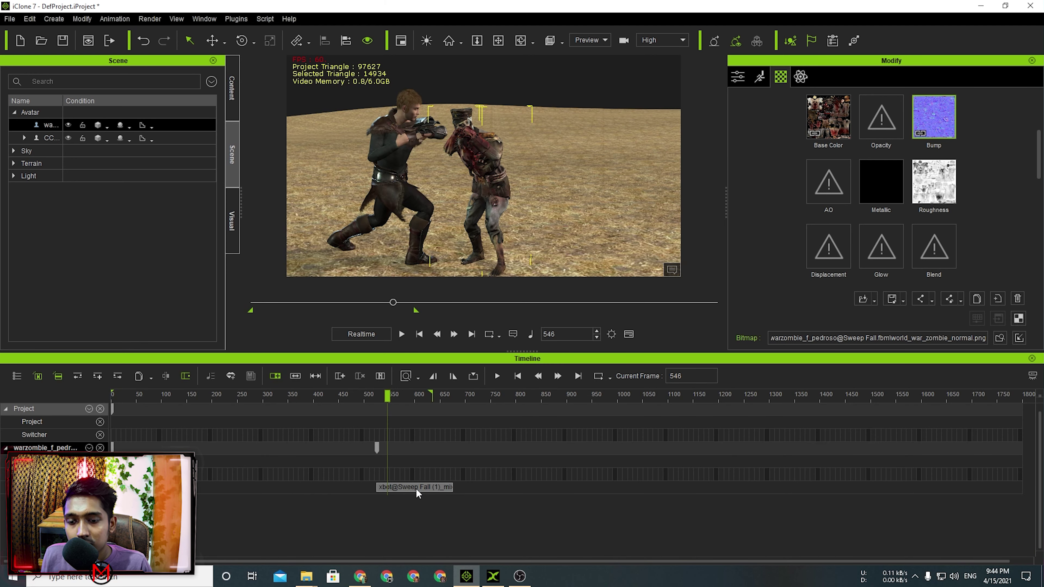
left_click_drag(414, 493, 423, 494)
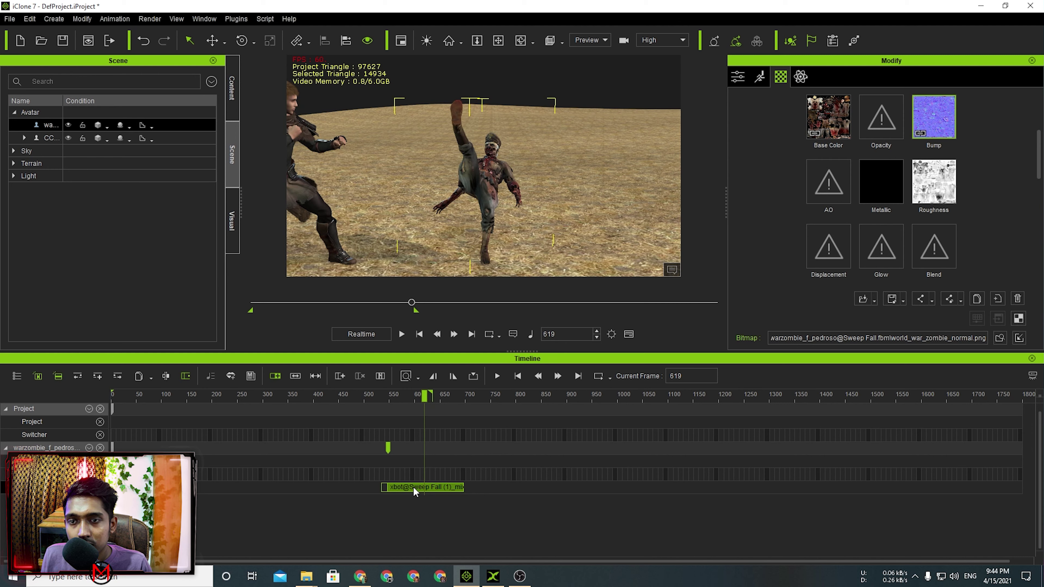
Turn the zombie's body, setting a rotation key at frame 546
left_click_drag(413, 304, 391, 300)
left_click_drag(550, 147, 524, 218)
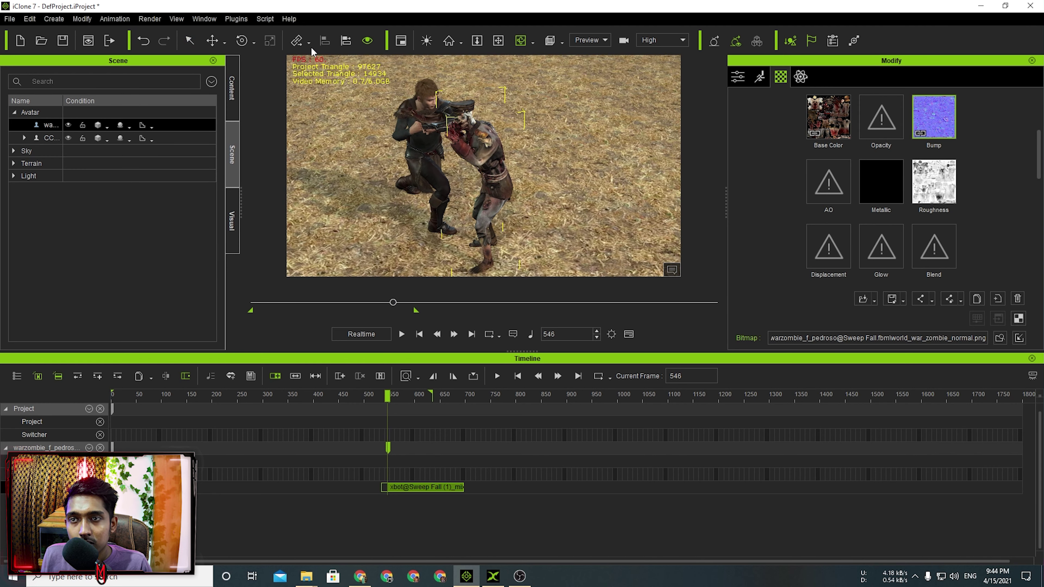
scroll(523, 177, "down", 1)
left_click_drag(497, 272, 463, 260)
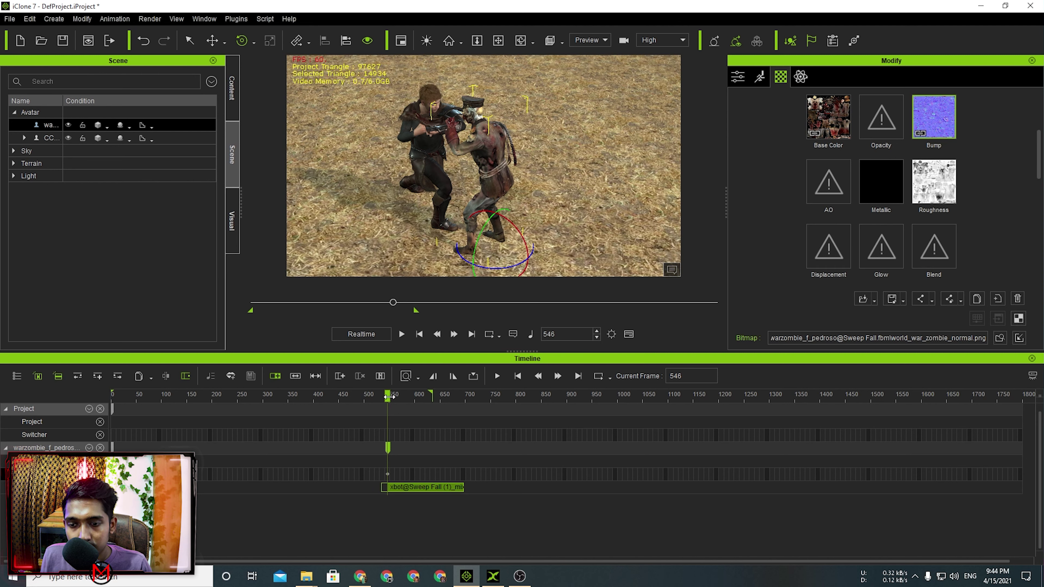
Nudge the Sweep Fall clip earlier to start near frame 500 and play the knockdown
left_click_drag(382, 397, 389, 393)
left_click_drag(433, 490, 428, 487)
left_click(427, 486)
left_click_drag(428, 396, 391, 403)
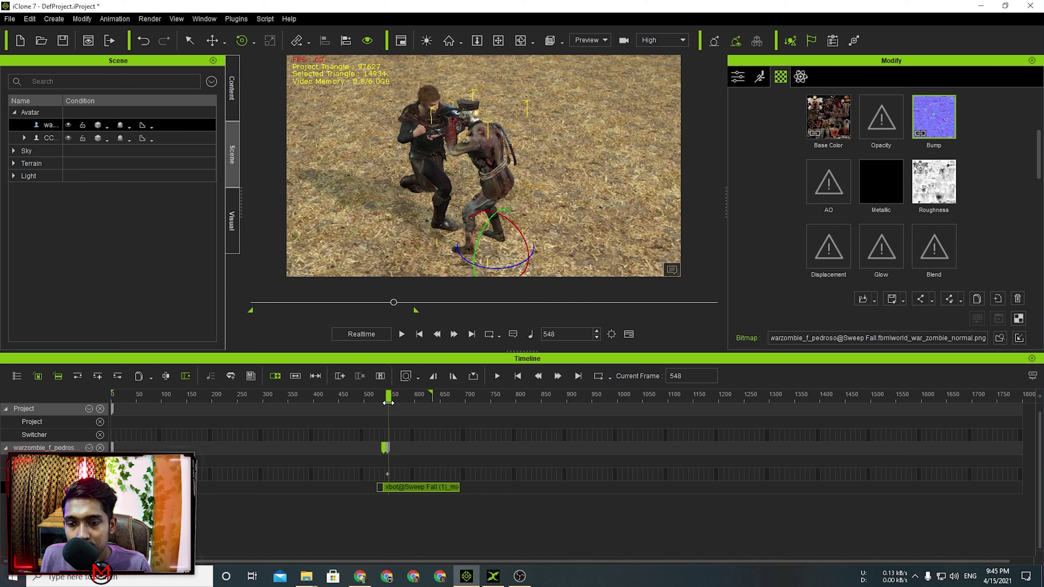
left_click_drag(400, 406, 434, 409)
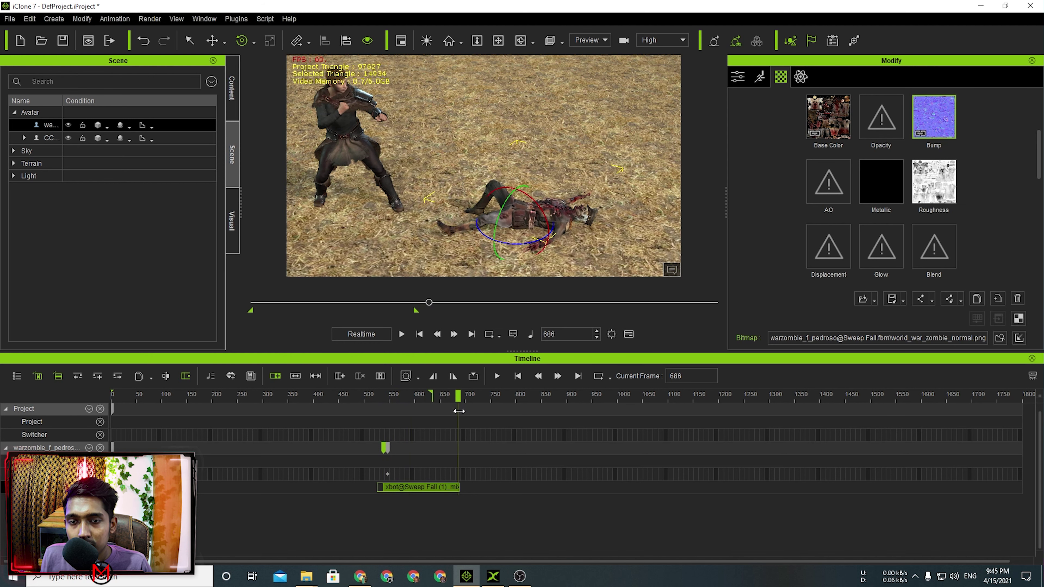
left_click_drag(385, 412, 363, 413)
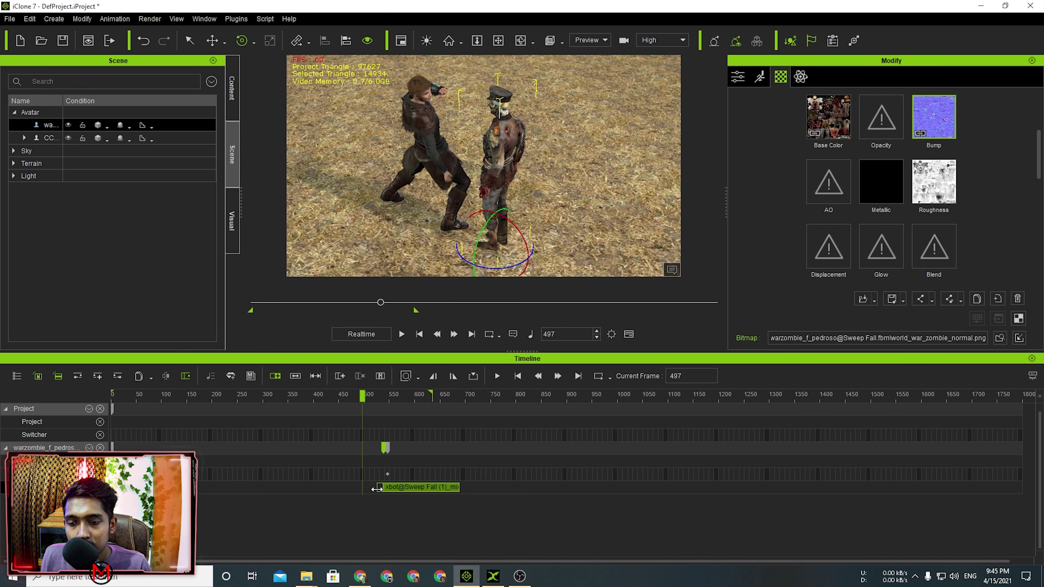
key("space")
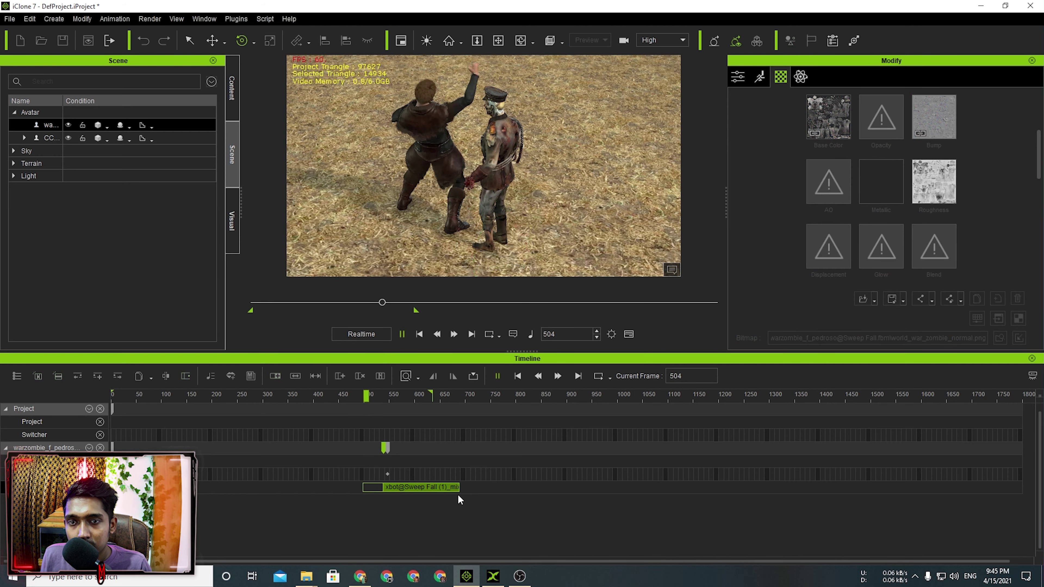
Close the timeline, reframe the fighters, and replay the knockdown through frame 674
key("space")
left_click(629, 334)
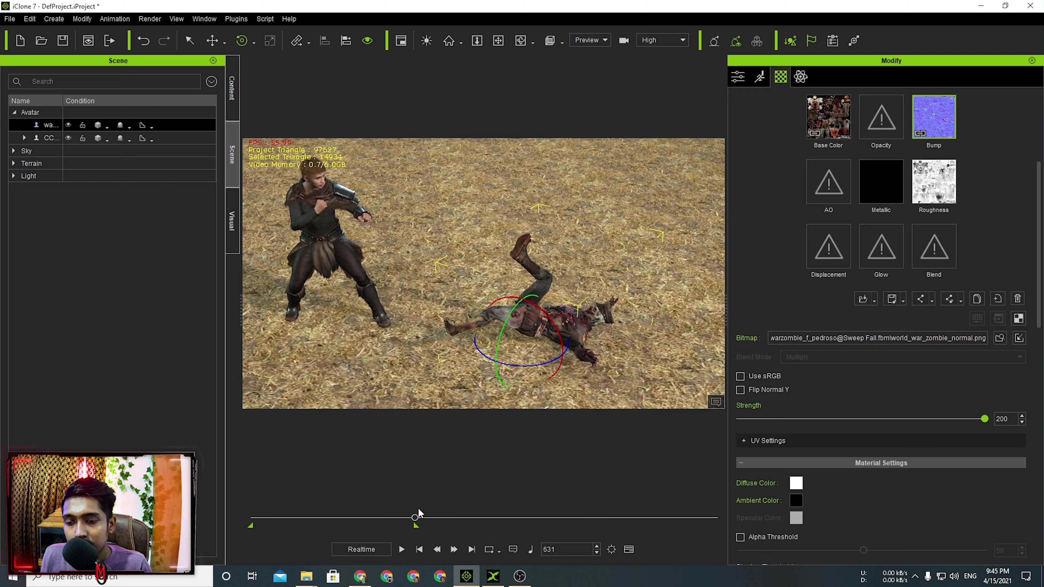
left_click_drag(416, 516, 391, 516)
right_click_drag(467, 320, 474, 274)
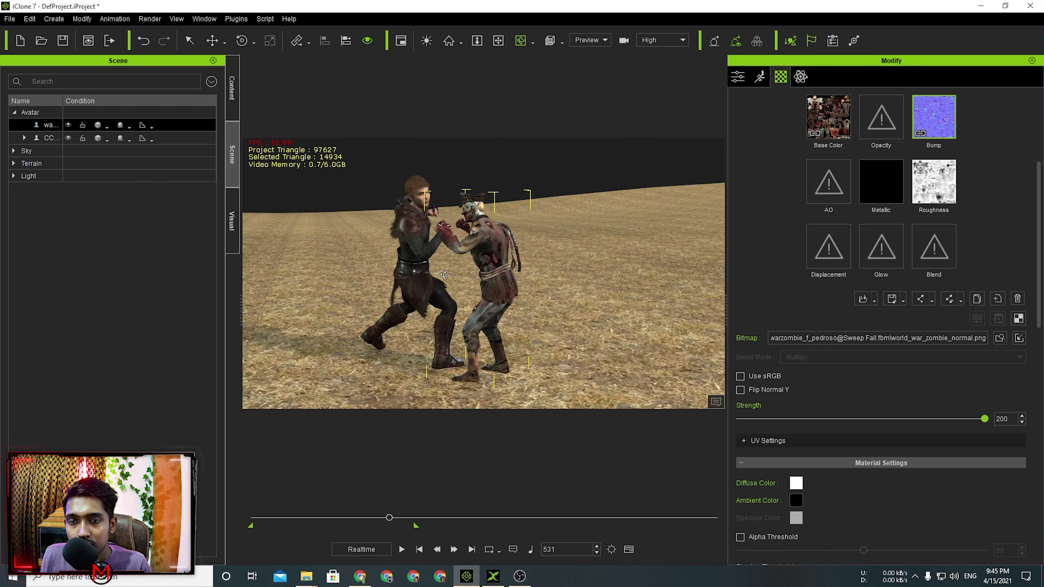
left_click_drag(474, 275, 302, 287)
left_click_drag(432, 306, 204, 297)
key("space")
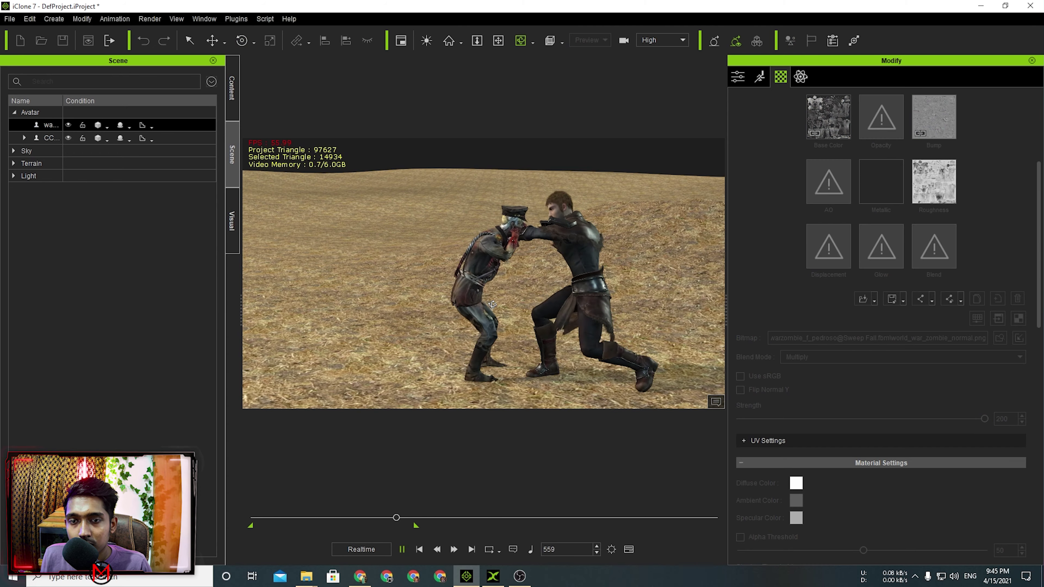
right_click_drag(773, 270, 751, 292)
middle_click_drag(619, 312, 606, 294)
mouse_move(414, 519)
left_mouse_down()
mouse_move(432, 526)
mouse_move(419, 518)
mouse_move(431, 518)
left_mouse_up()
Show Mixamo's Animations list, then rewind iClone to frame 542
left_click(366, 580)
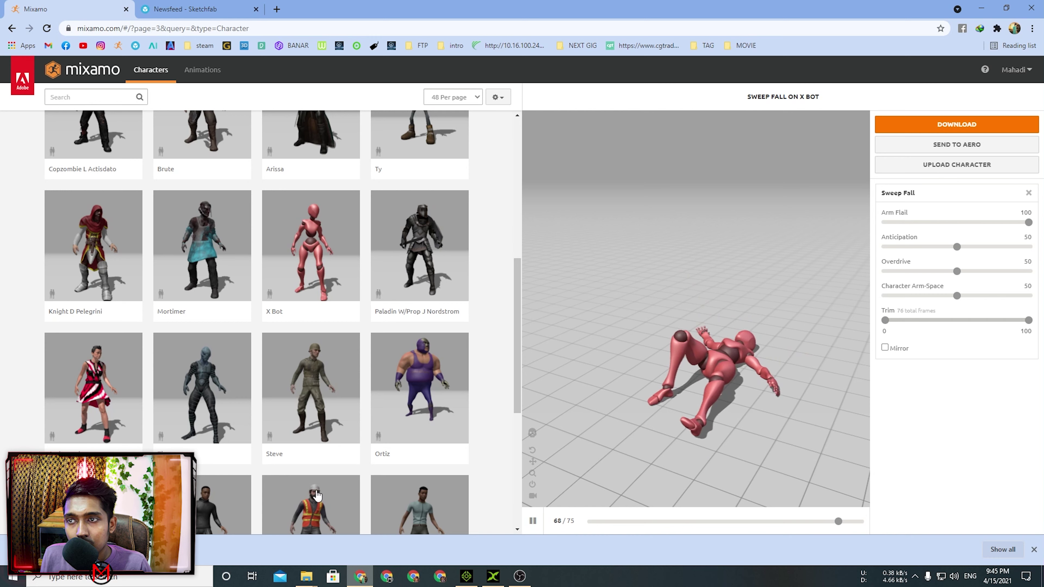
left_click(204, 70)
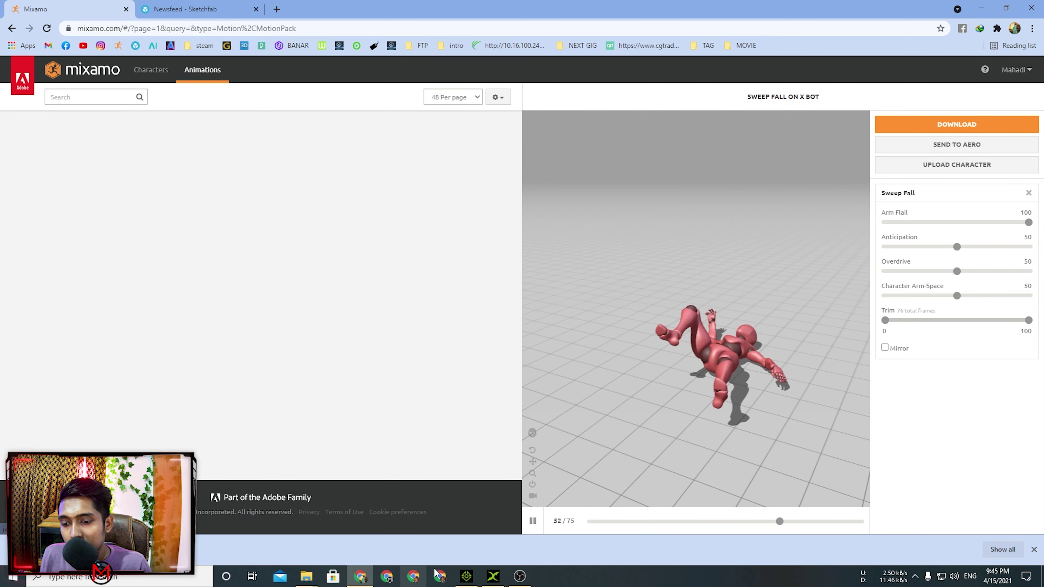
left_click(467, 573)
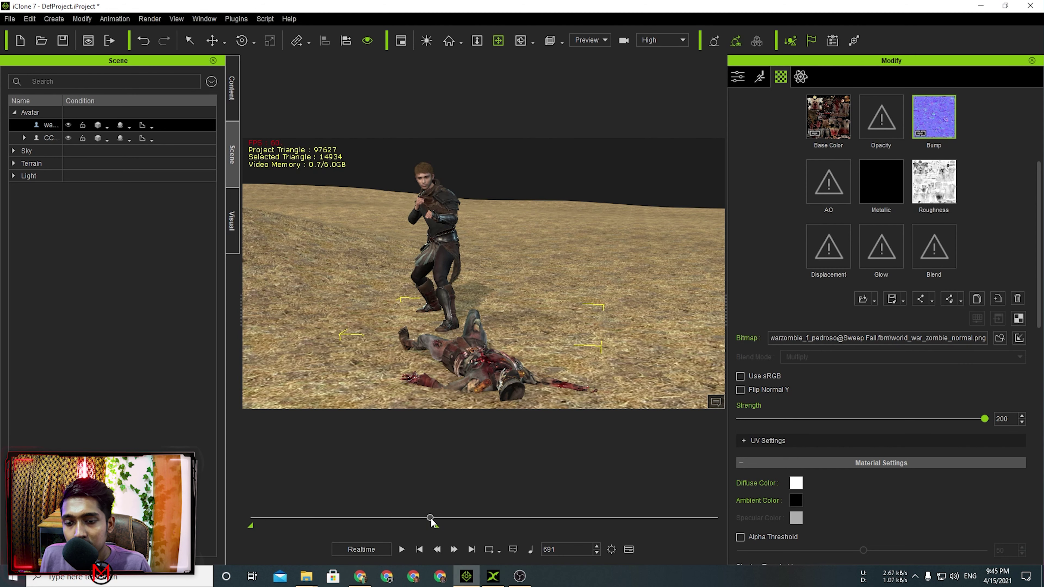
mouse_move(412, 517)
left_mouse_down()
mouse_move(365, 516)
mouse_move(392, 517)
left_mouse_up()
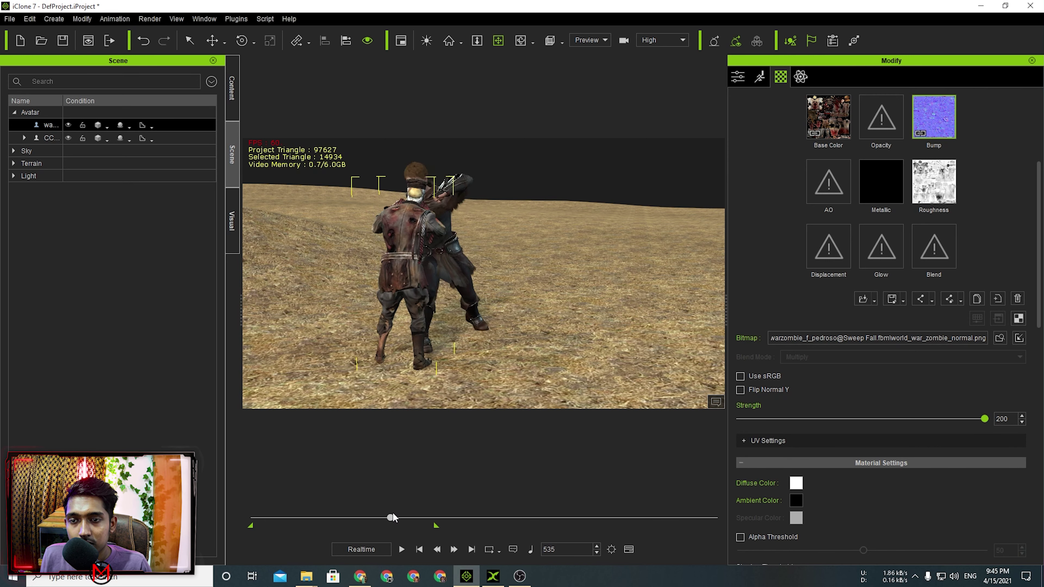
Search Mixamo animations for 'fighting' and scroll through the results
left_click(361, 577)
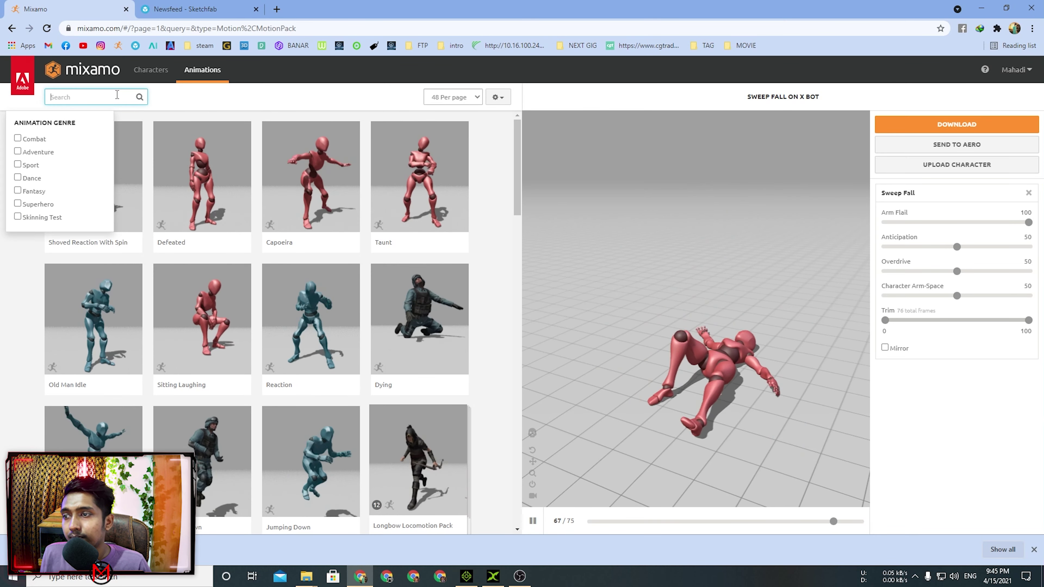
type("fighting")
key("Return")
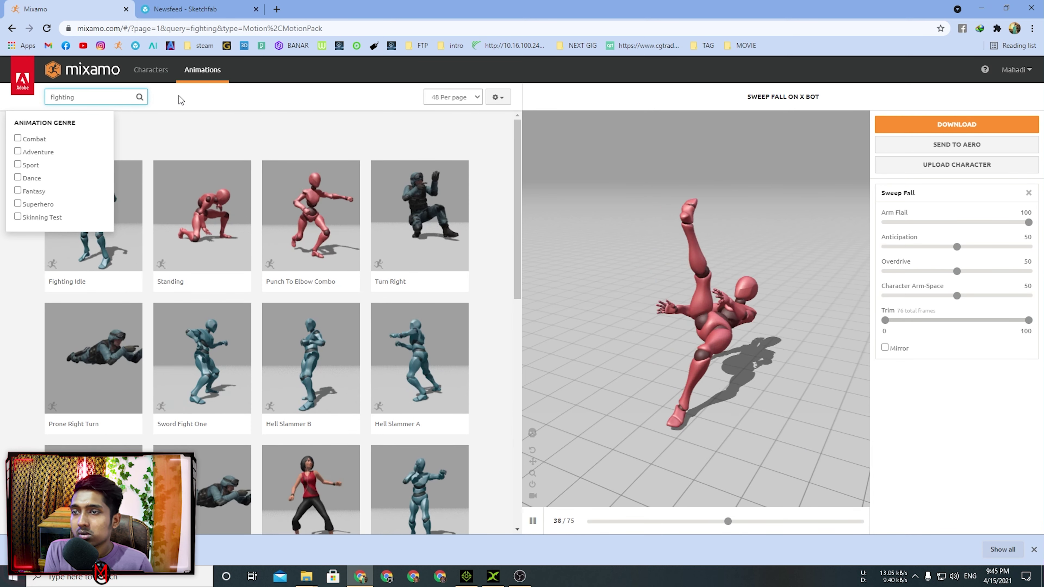
left_click(179, 95)
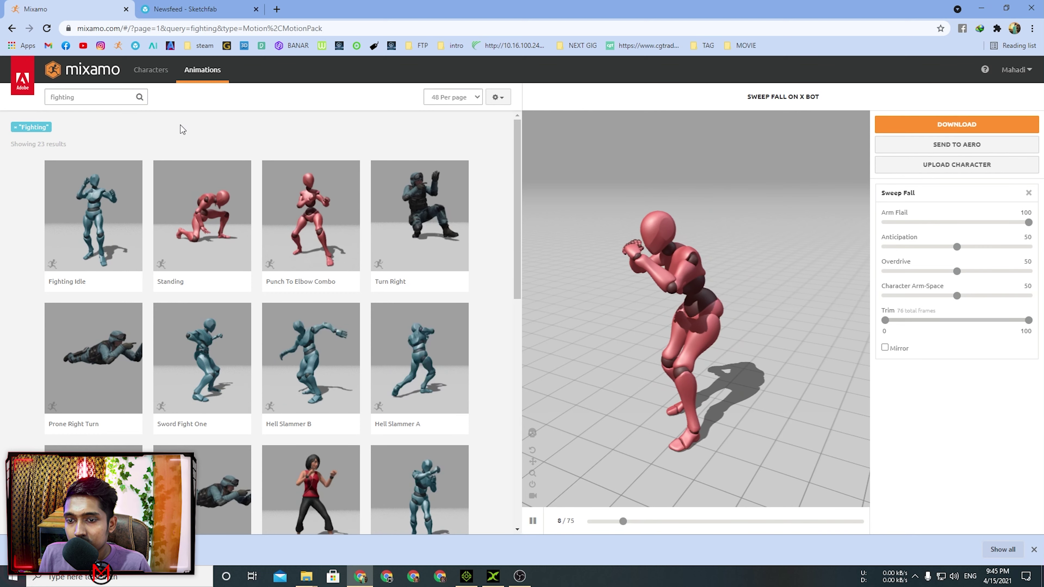
scroll(219, 169, "down", 2)
scroll(243, 264, "down", 4)
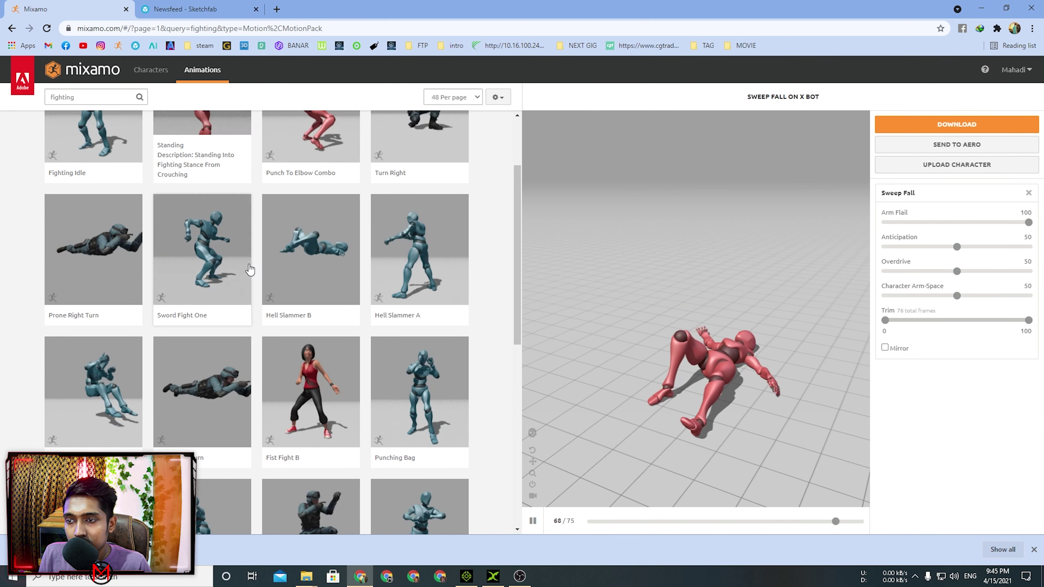
scroll(243, 264, "down", 6)
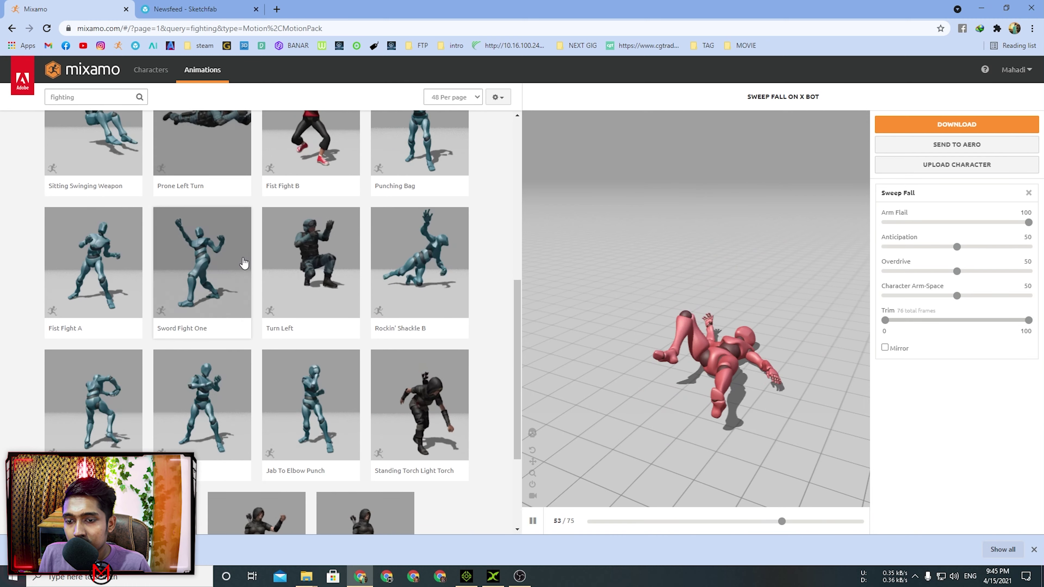
scroll(244, 262, "down", 3)
scroll(243, 262, "down", 1)
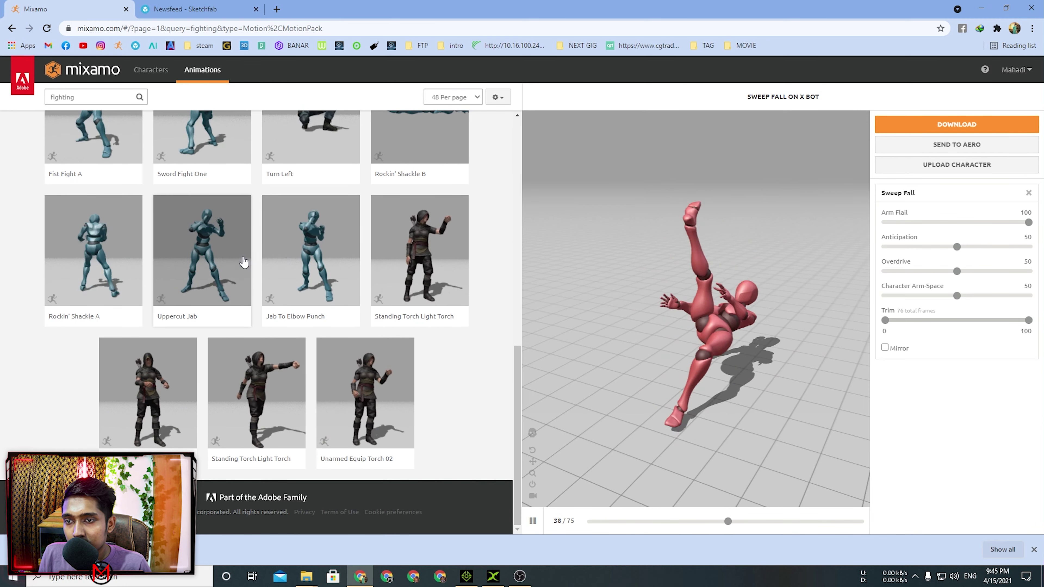
Preview Jab To Elbow Punch on X Bot, then cancel its download
left_click(319, 248)
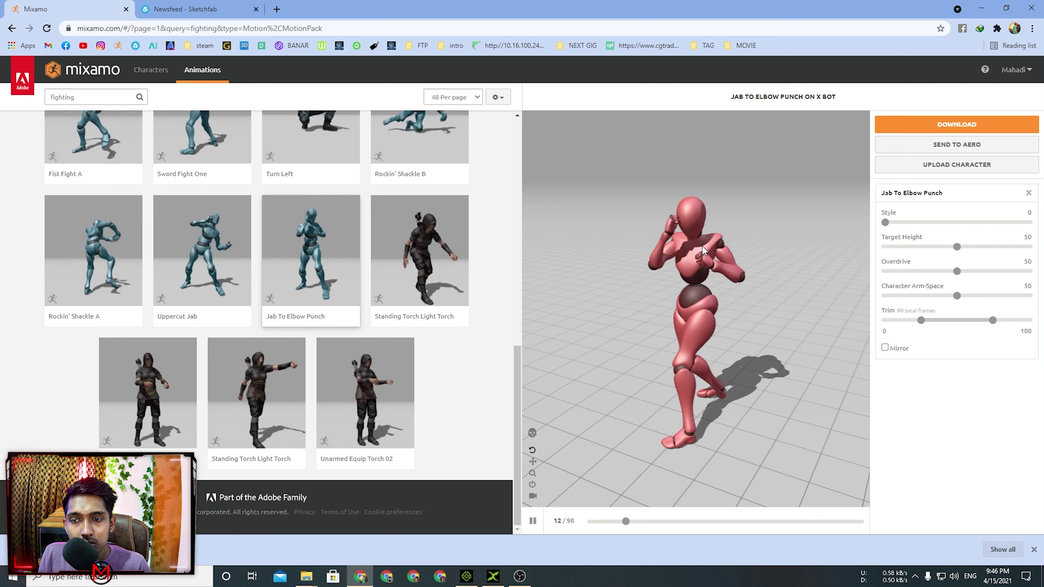
left_click(945, 125)
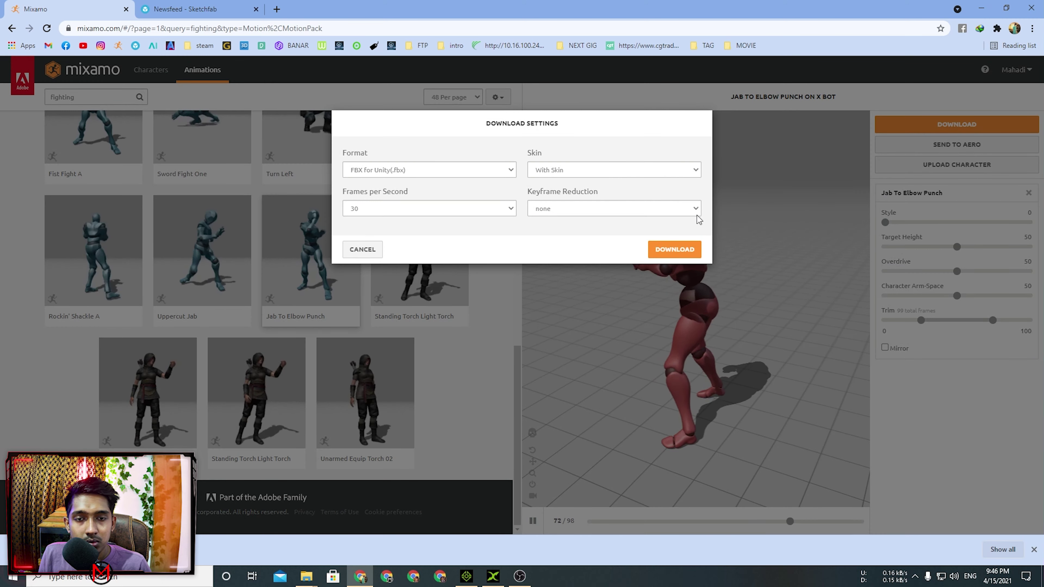
left_click(366, 231)
Replace the search with 'idel' and preview the Idle fighting-stance animation
left_click(90, 96)
double_click(91, 96)
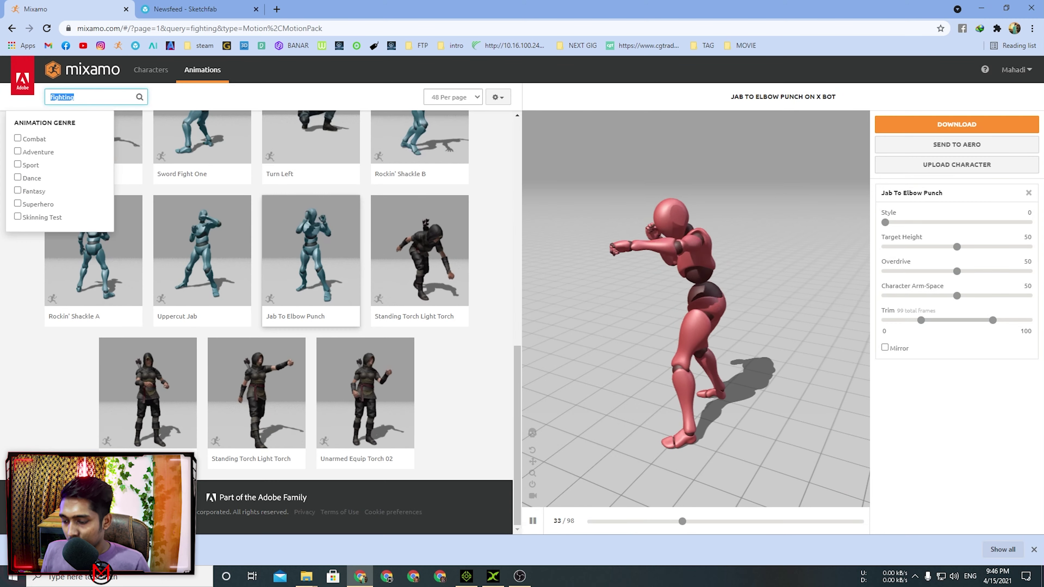
type("idel")
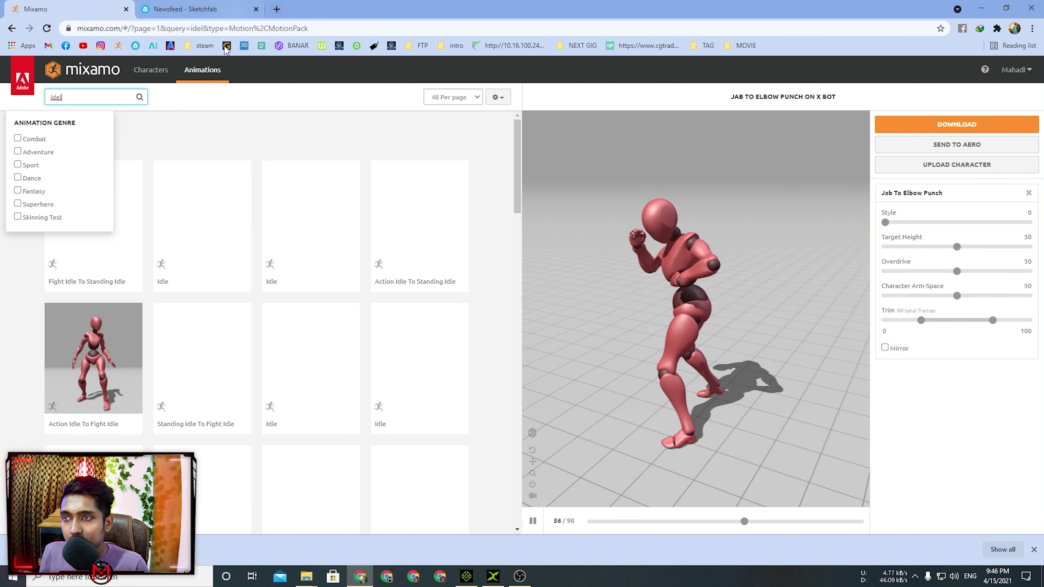
left_click(245, 111)
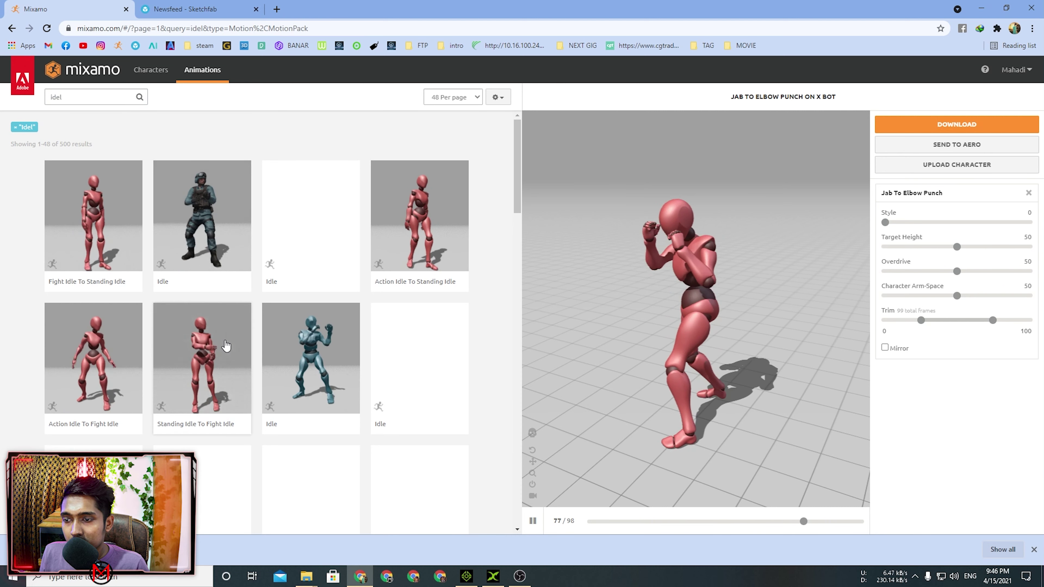
left_click(327, 348)
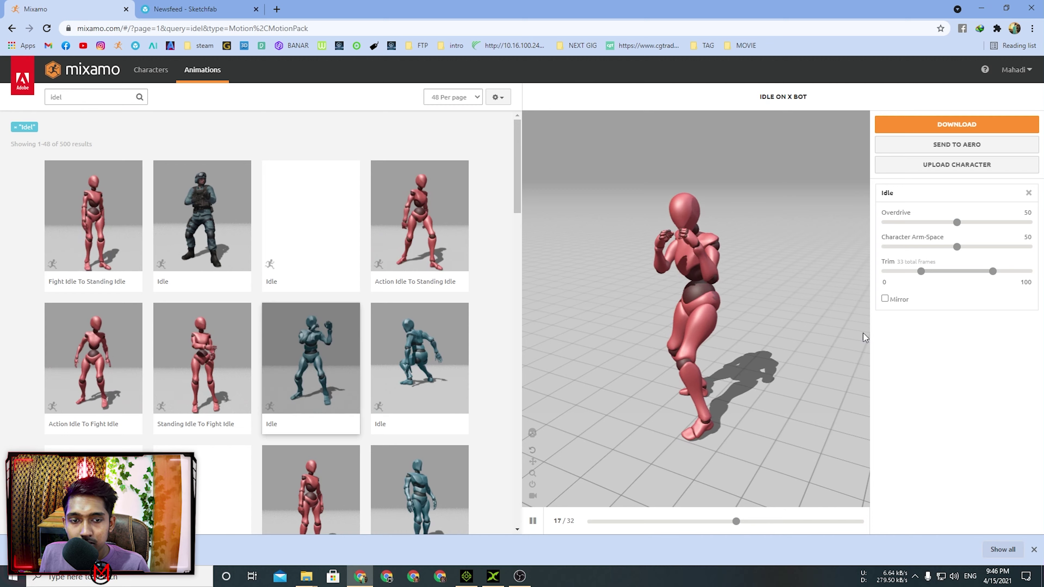
left_click(889, 126)
left_click(673, 251)
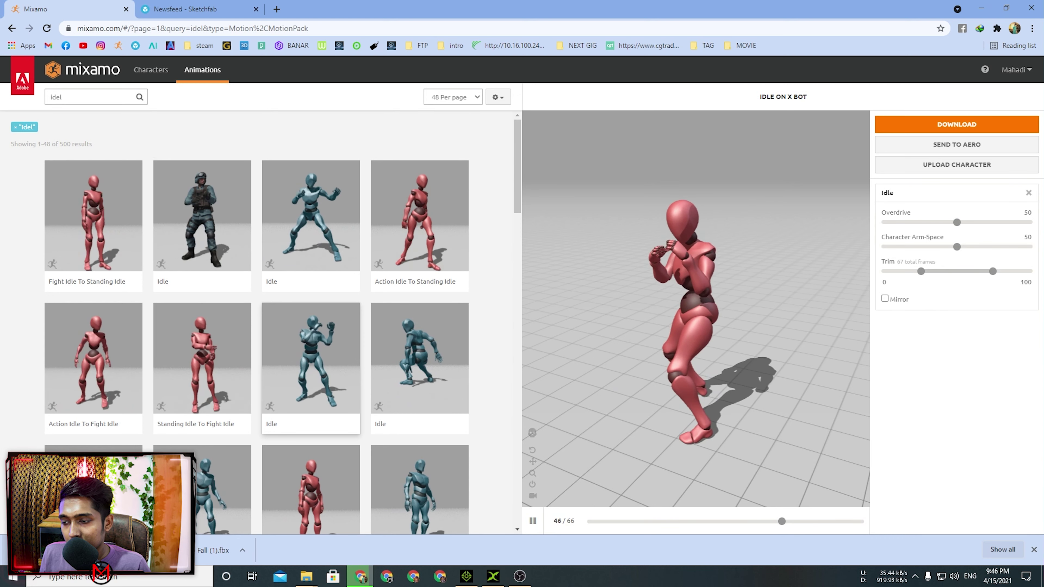
left_click_drag(62, 551, 524, 256)
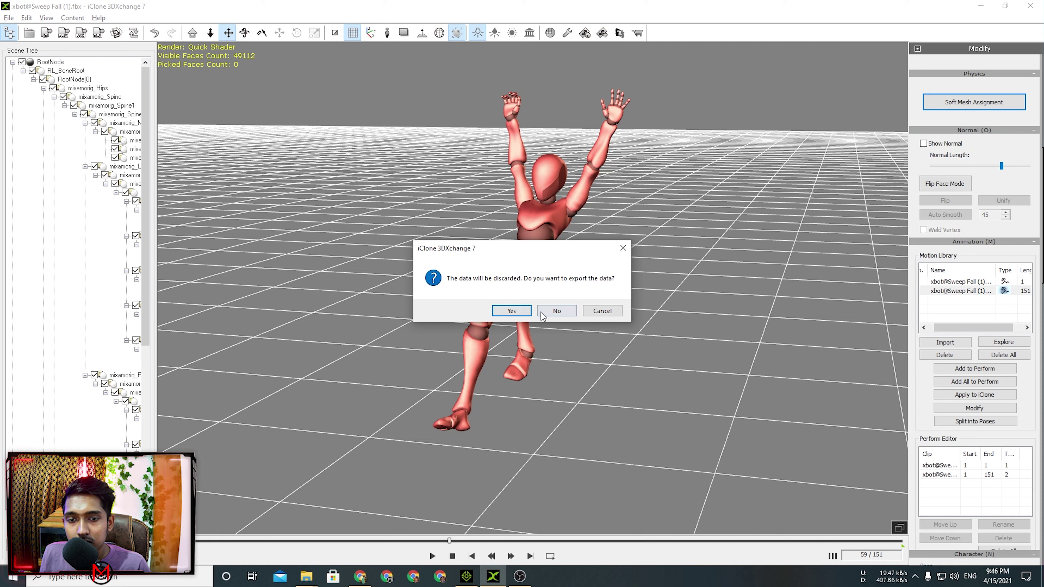
left_click(542, 312)
left_click(499, 348)
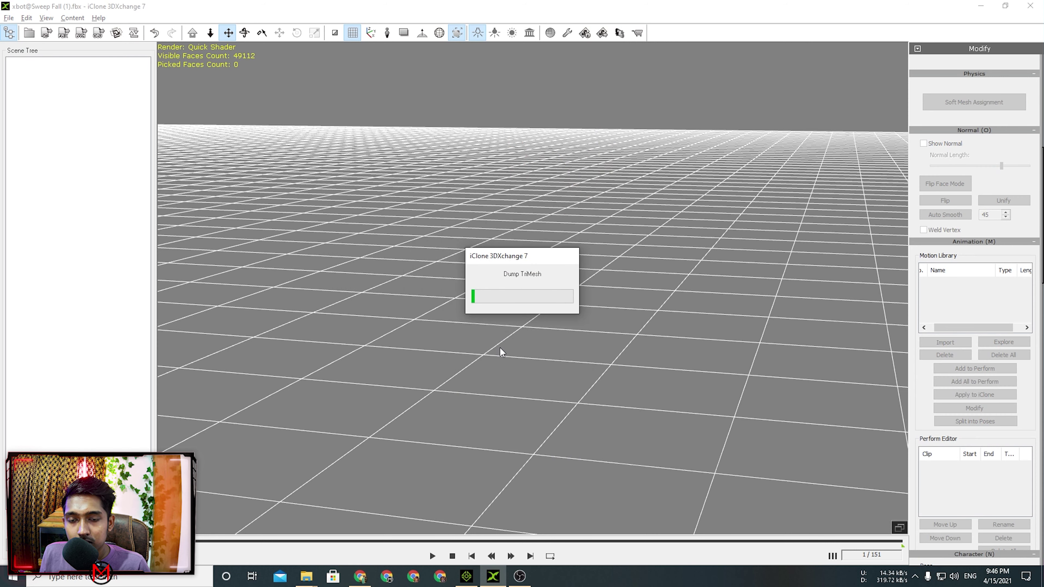
left_click(560, 356)
left_click(562, 322)
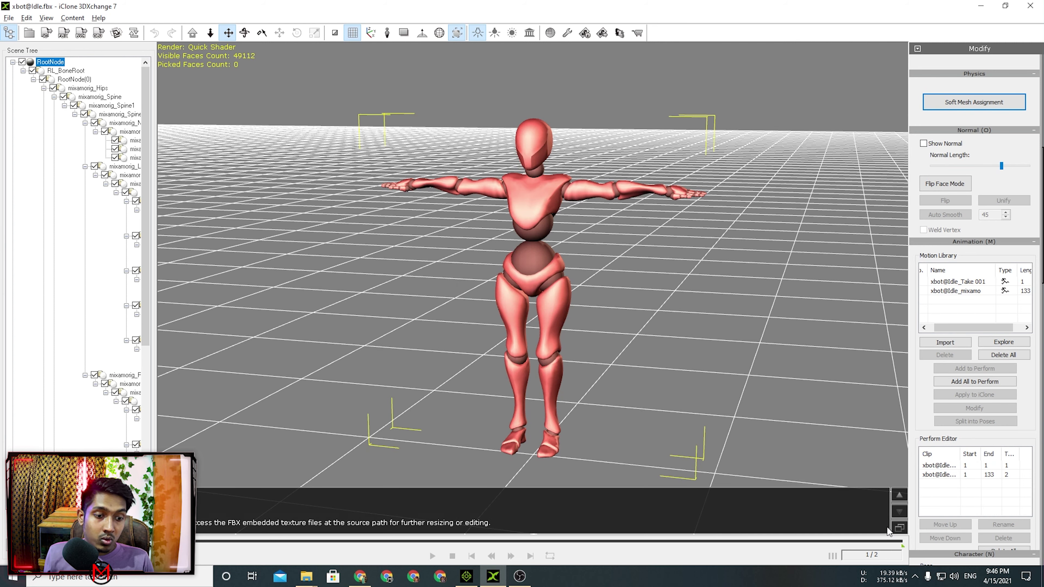
double_click(977, 295)
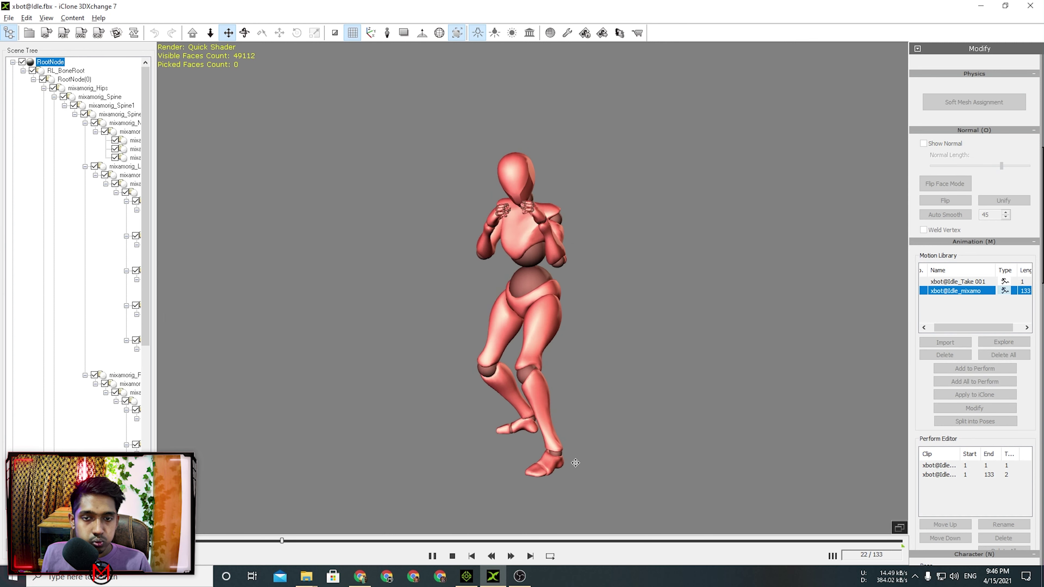
Locate the xbot@Idle_mixamo clip on iClone's timeline at frame 390
left_click(494, 577)
left_click_drag(397, 519, 367, 519)
left_click(629, 550)
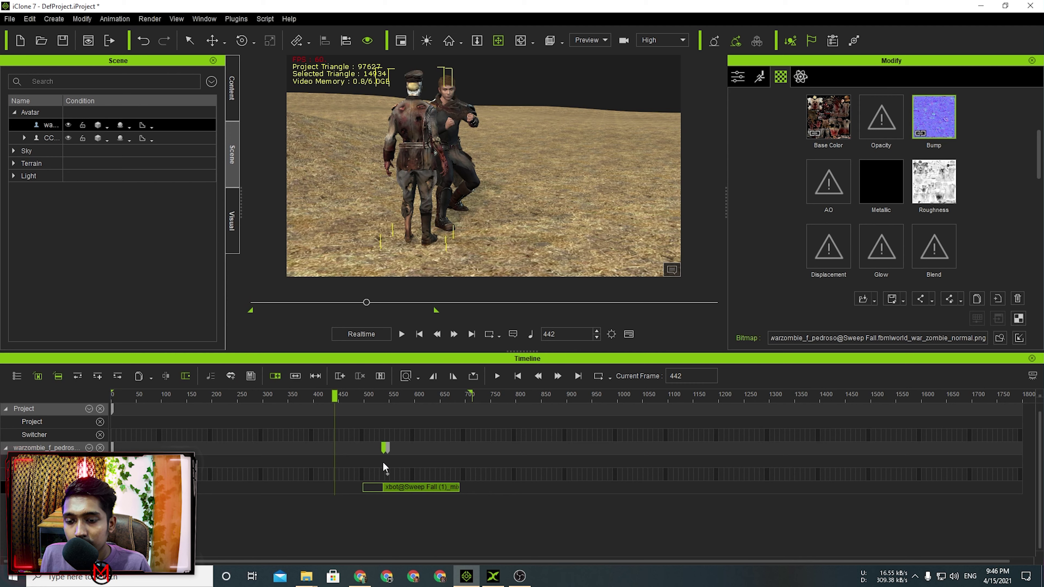
left_click_drag(334, 396, 308, 396)
left_click(499, 581)
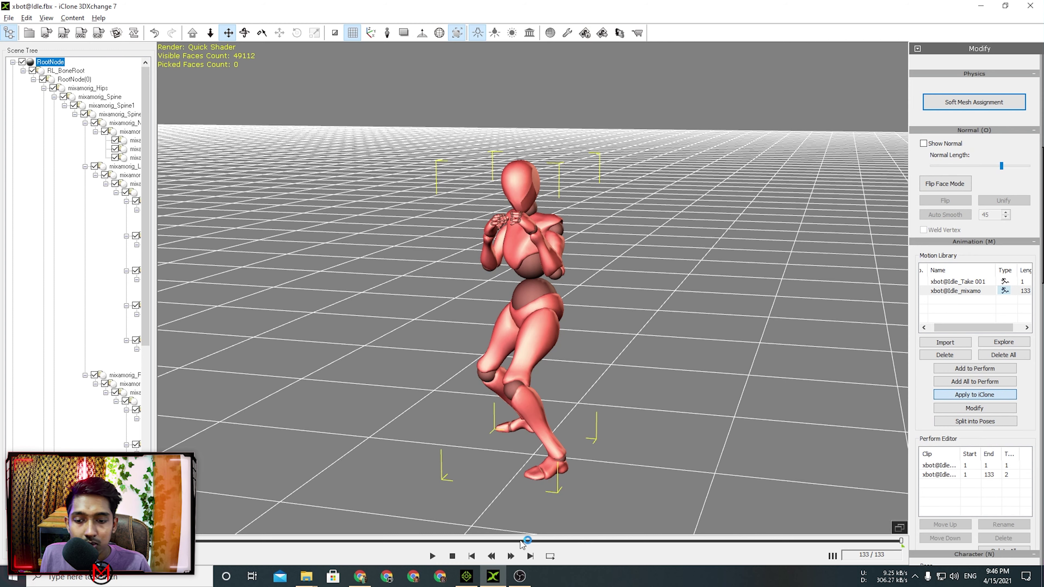
left_click(473, 579)
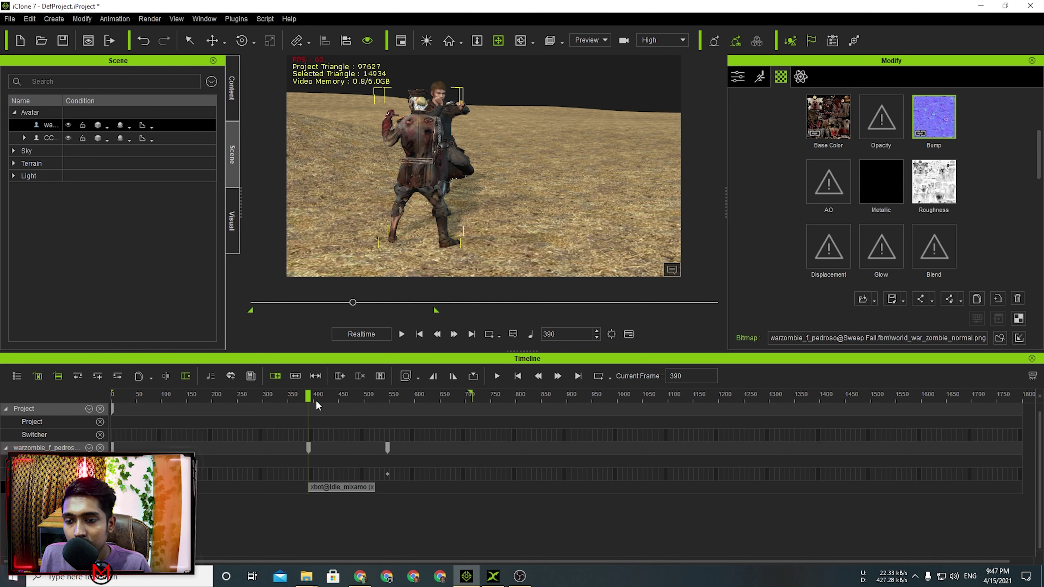
Scrub back to frames 292 and 121 while orbiting to the zombie's side
left_click_drag(307, 398, 265, 396)
right_click_drag(428, 221, 669, 222)
left_click_drag(262, 402, 170, 402)
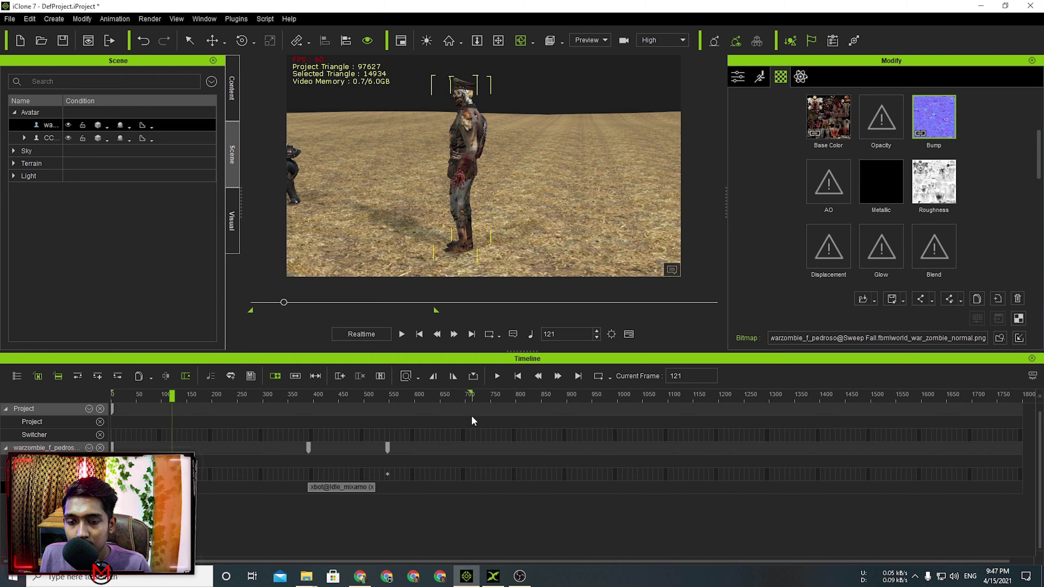
Fit the whole timeline into view and rewind to the first frame
left_click(419, 378)
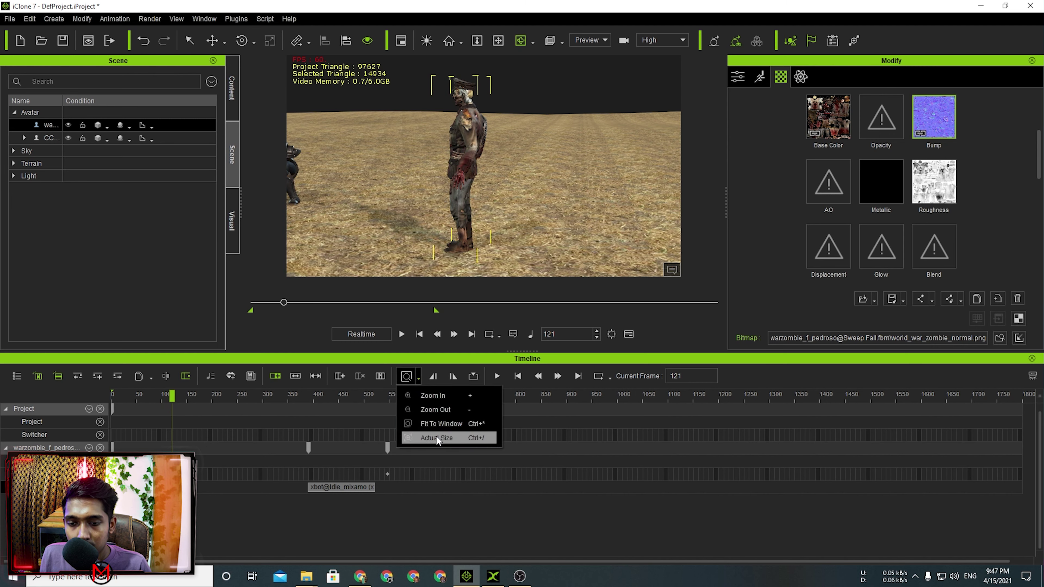
left_click(436, 439)
left_click(420, 378)
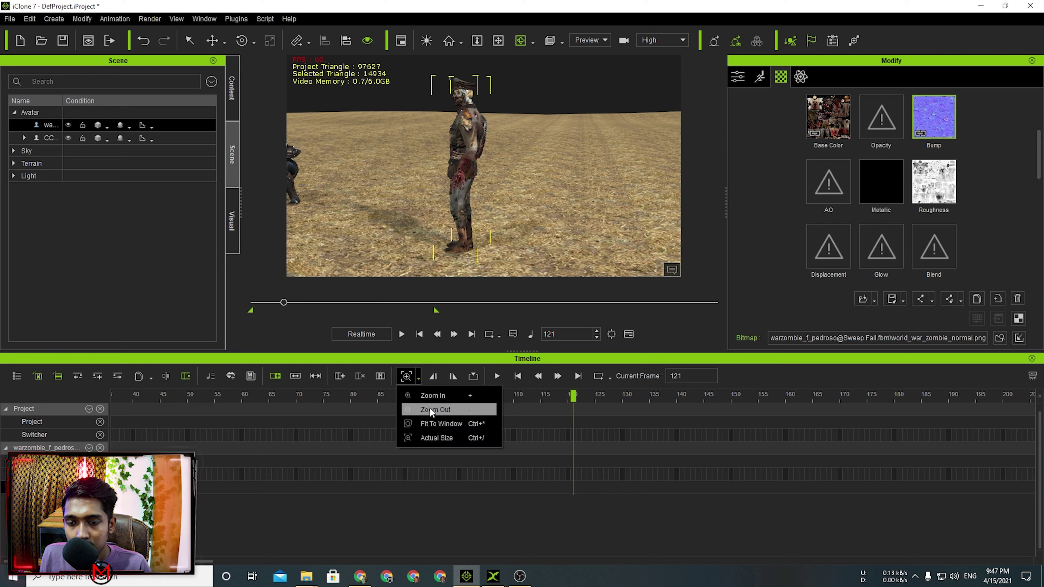
left_click(439, 426)
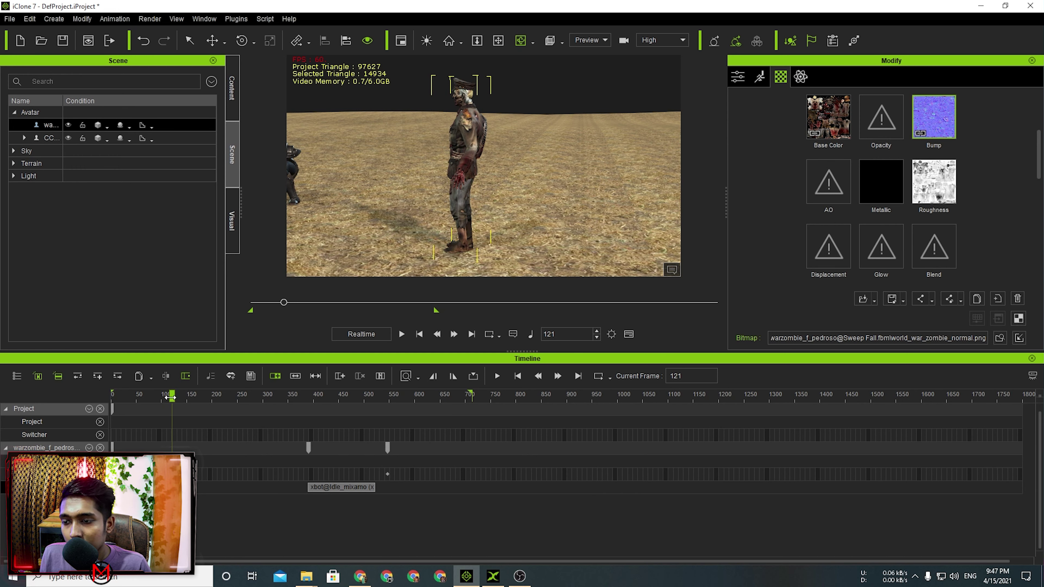
left_click_drag(171, 397, 102, 399)
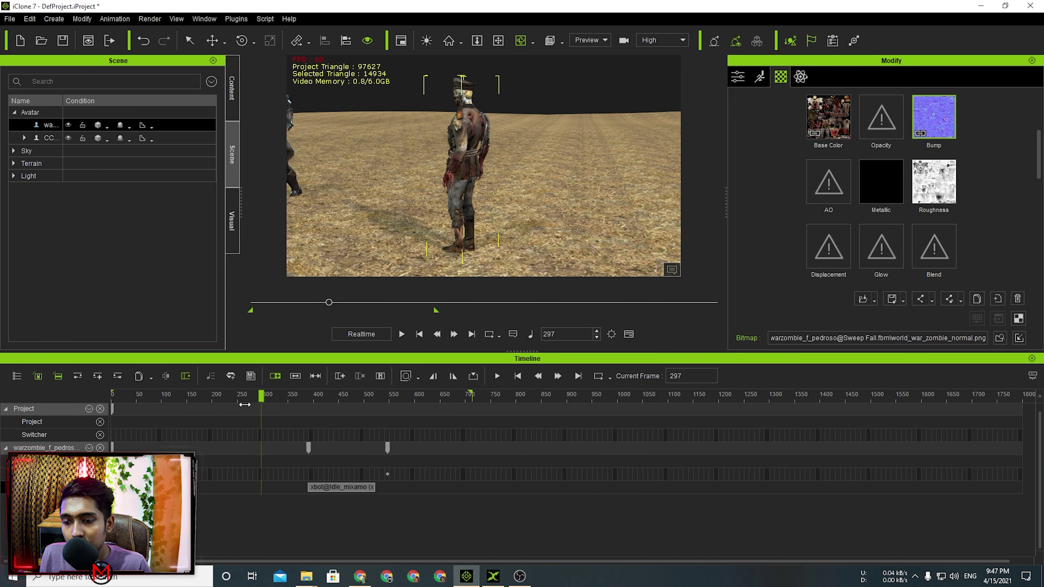
left_click(493, 577)
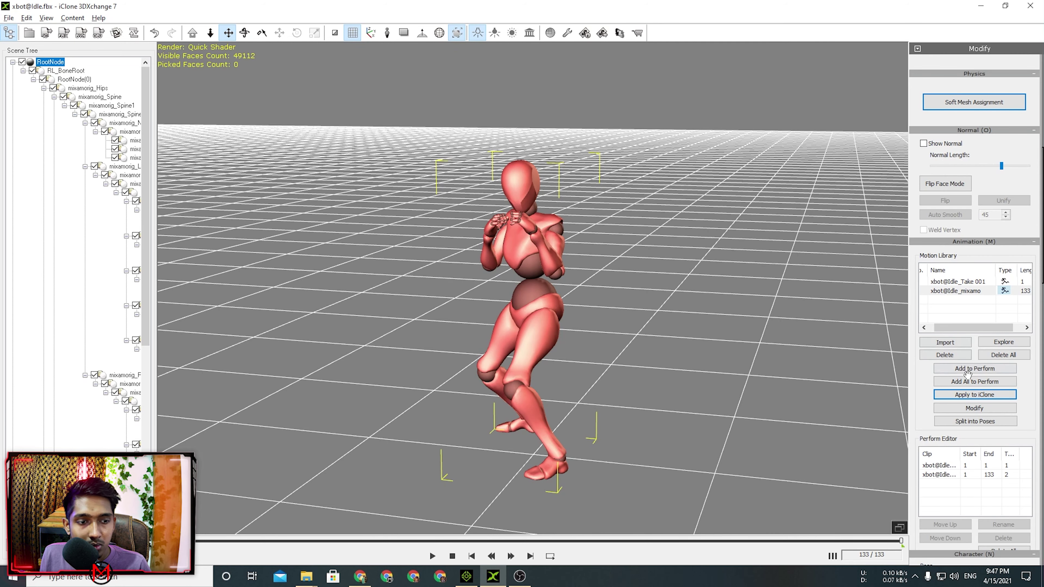
Review the zombie's two xbot@Idle_mixamo clips near frames 200 and 390
left_click(467, 576)
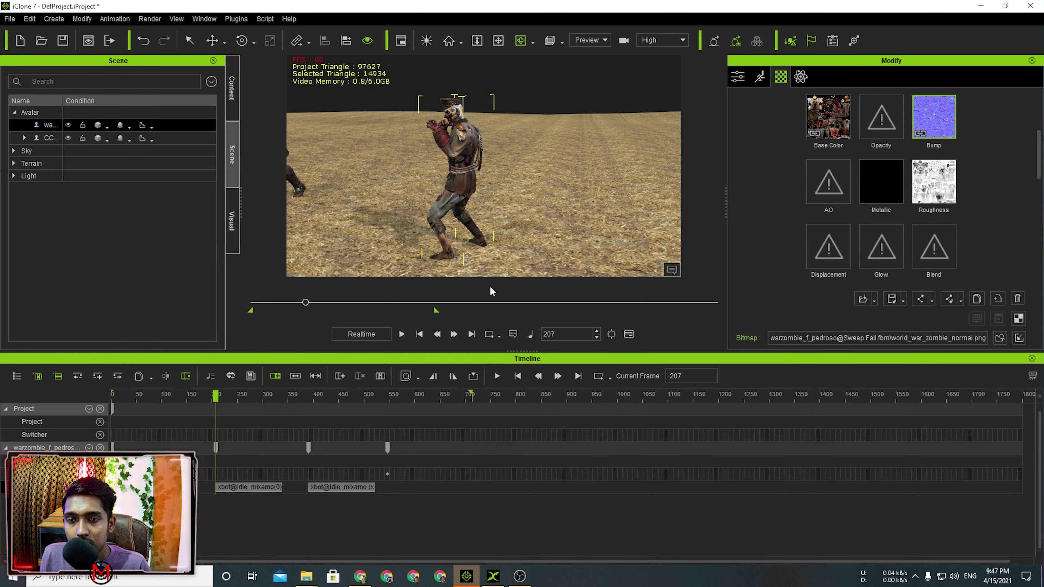
mouse_move(218, 395)
left_mouse_down()
mouse_move(229, 395)
mouse_move(201, 395)
left_mouse_up()
middle_click_drag(487, 205, 529, 214)
key("space")
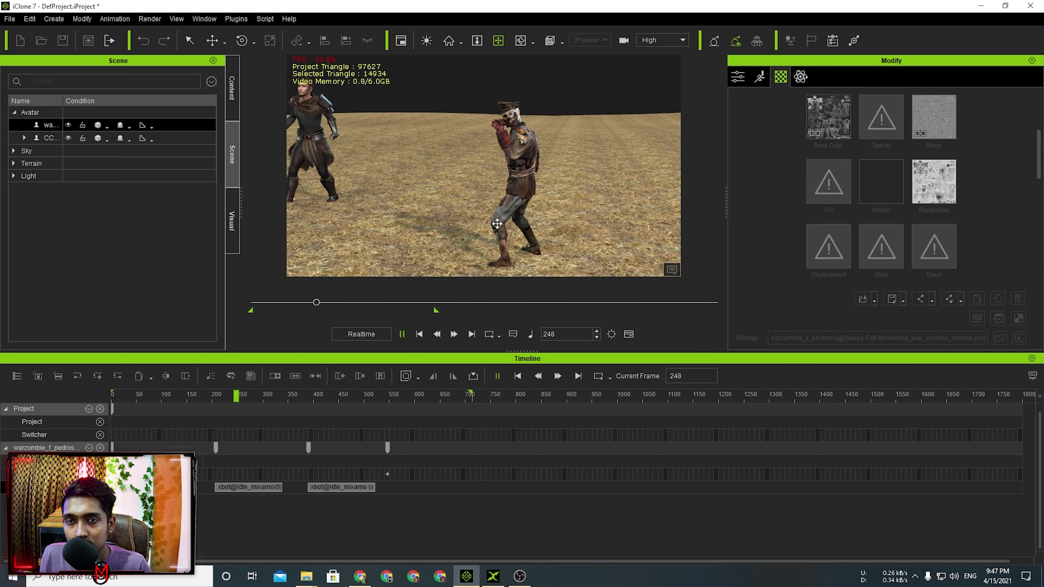
left_click_drag(283, 396, 314, 400)
left_click(341, 488)
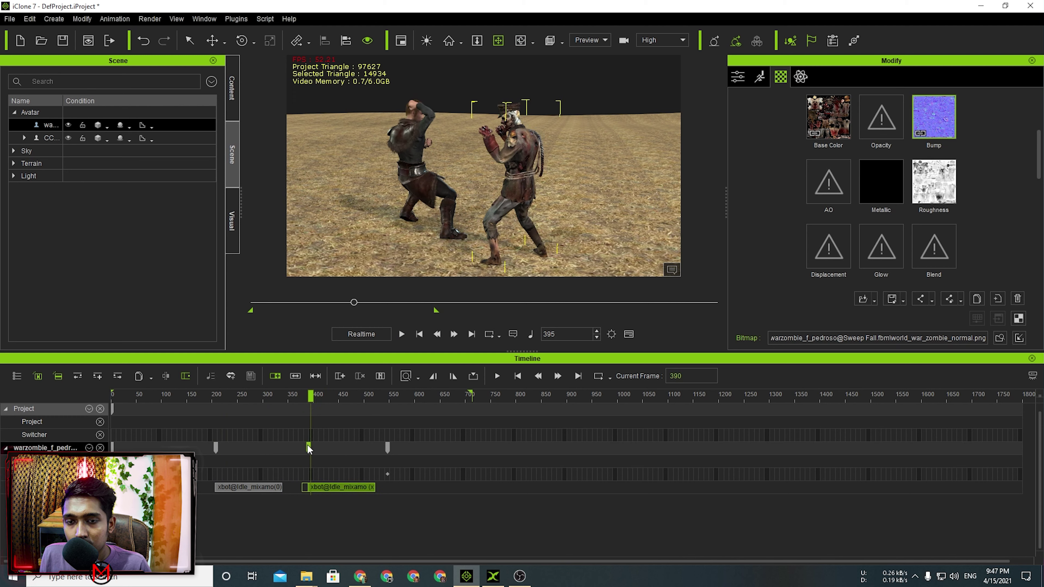
left_click(308, 447)
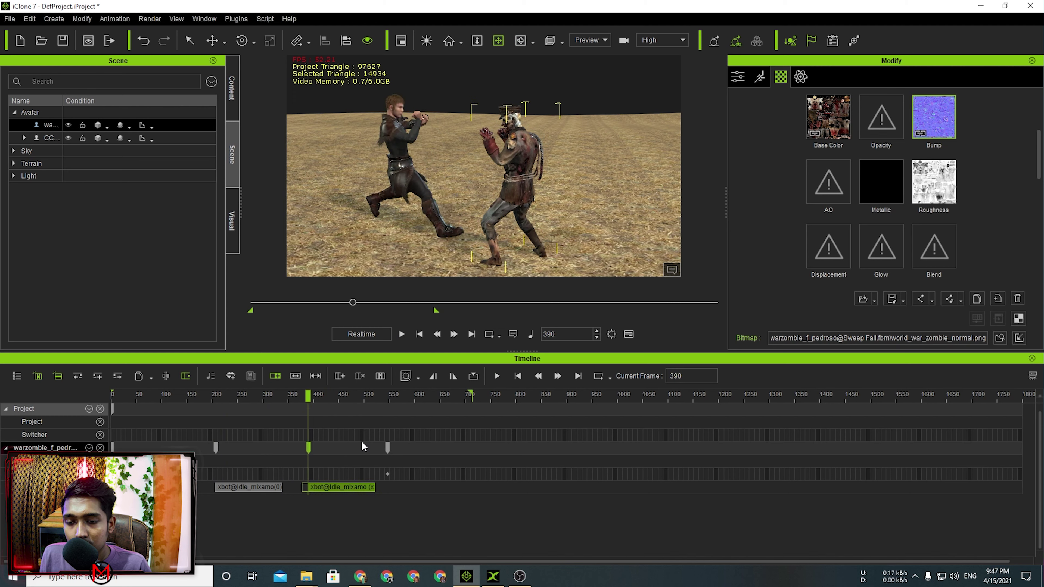
left_click_drag(308, 396, 222, 396)
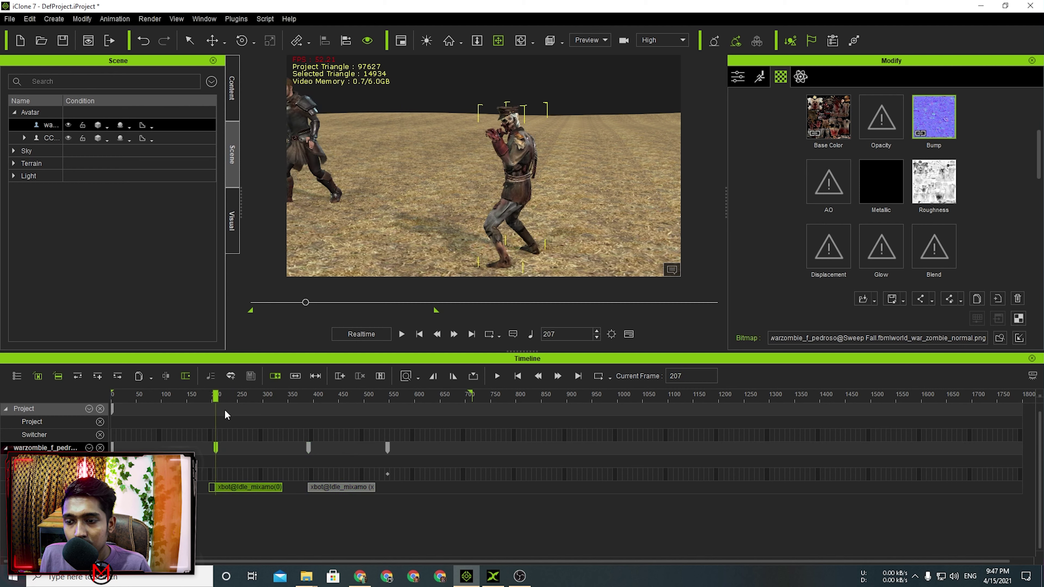
Shift the first Idle clip and stretch it to meet the second Idle clip
double_click(112, 449)
left_click(215, 448)
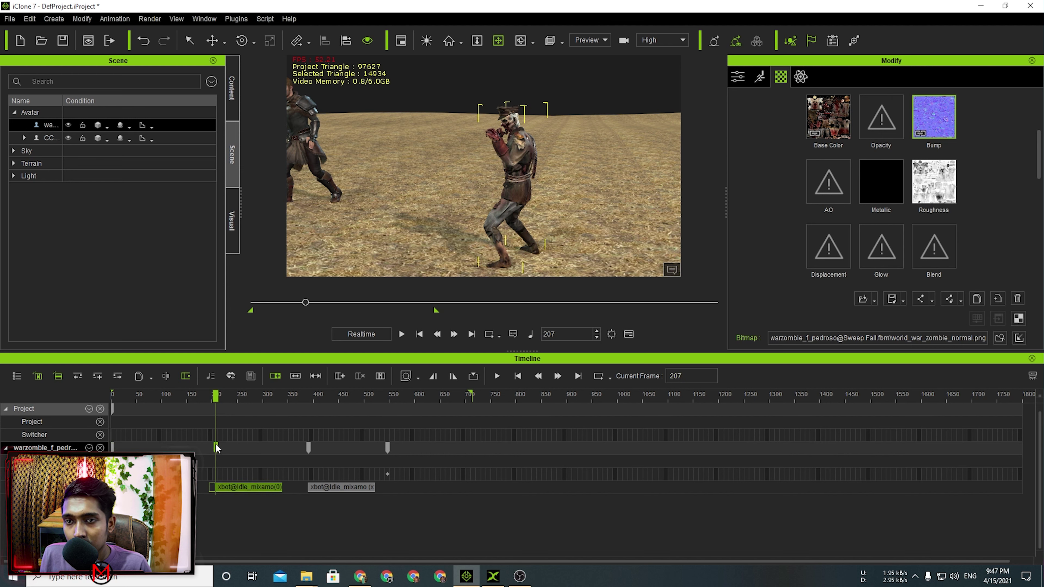
left_click_drag(265, 487, 274, 489)
left_click(283, 489)
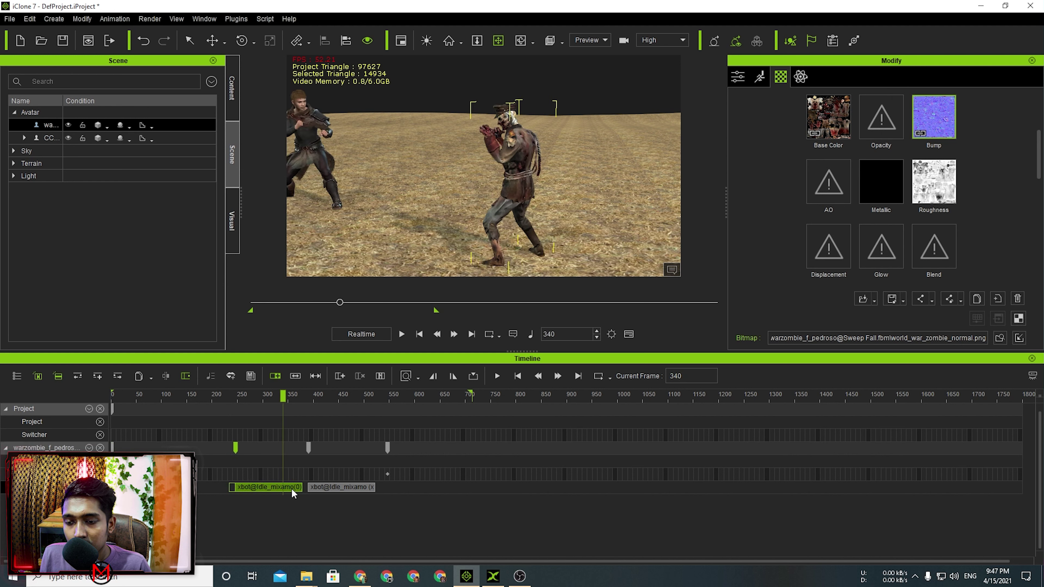
left_click(319, 490)
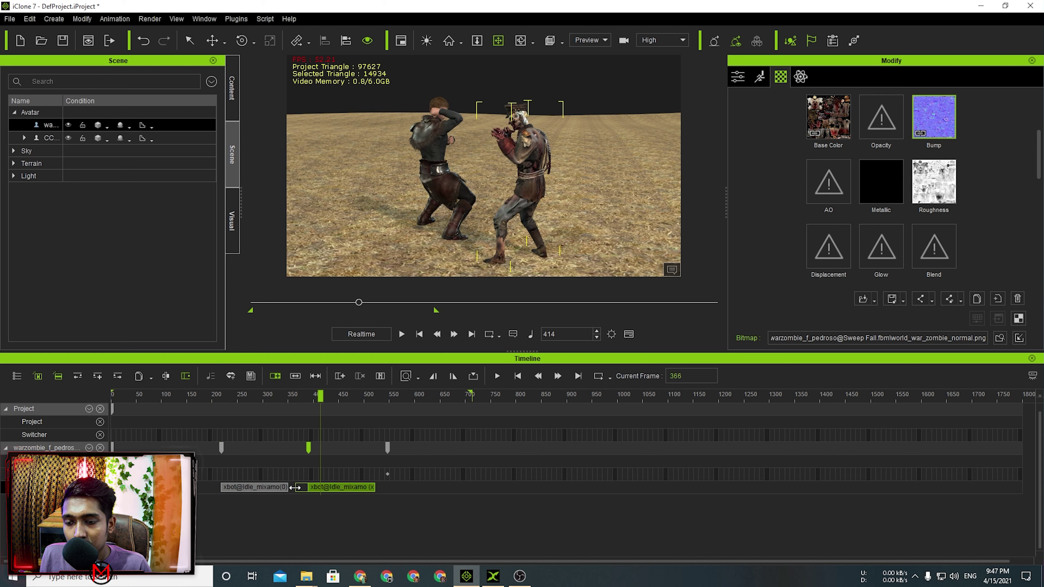
left_click(283, 490)
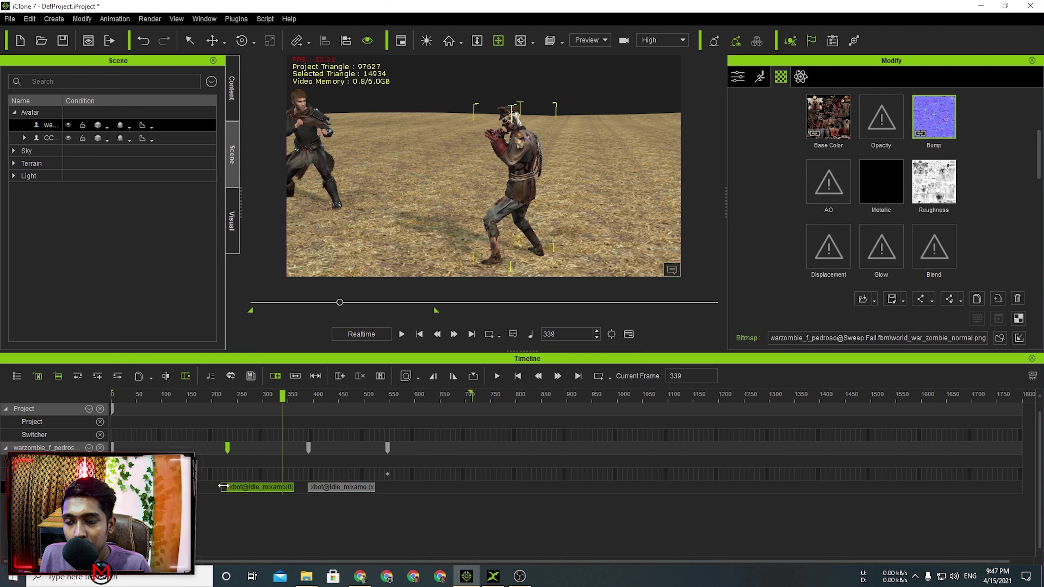
left_click(228, 490)
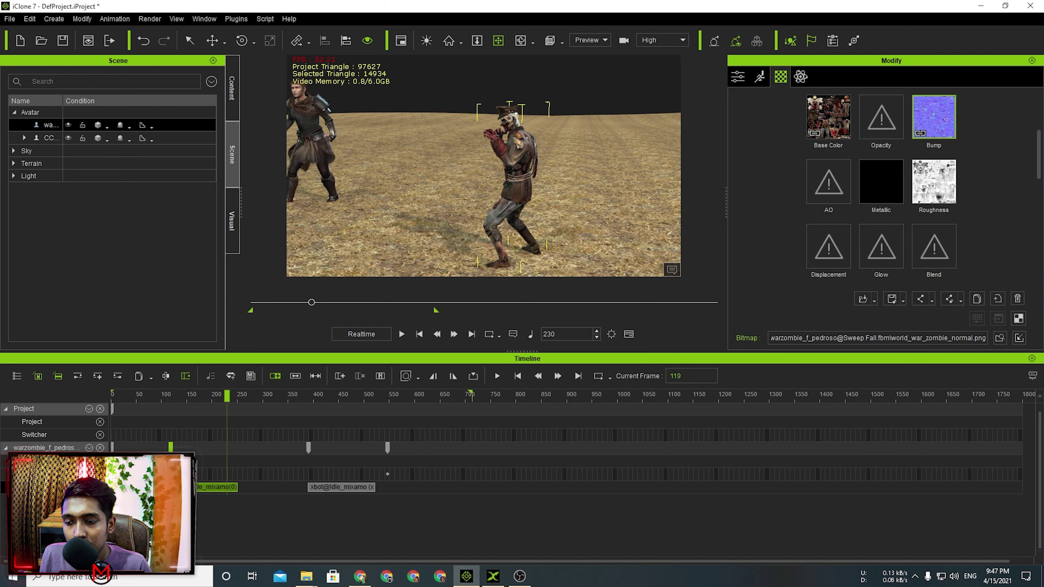
left_click(188, 489)
left_click(262, 491)
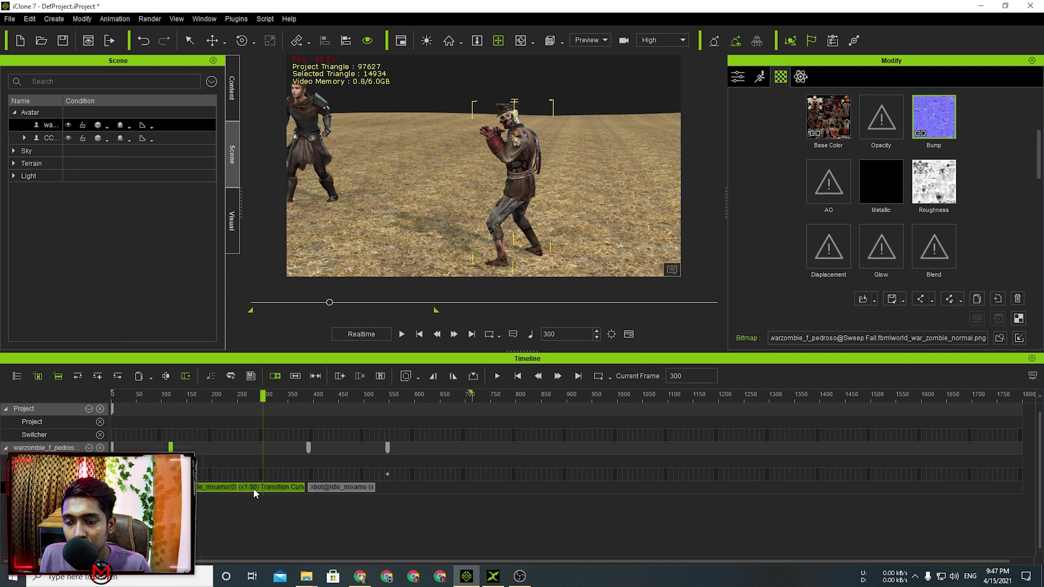
Scrub through the blended idle animation between frames 390 and 99
left_click(315, 489)
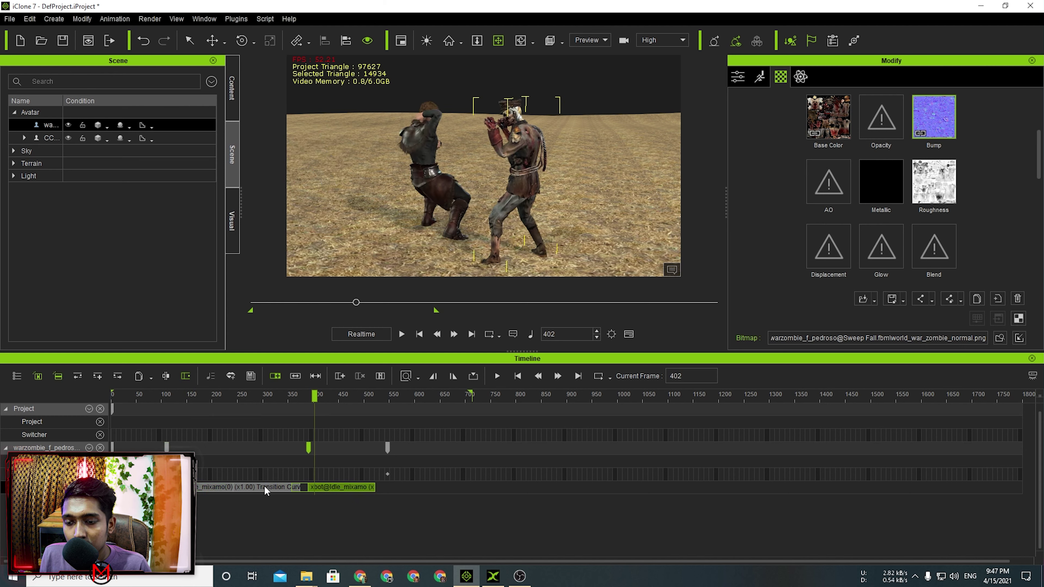
left_click_drag(263, 395, 160, 394)
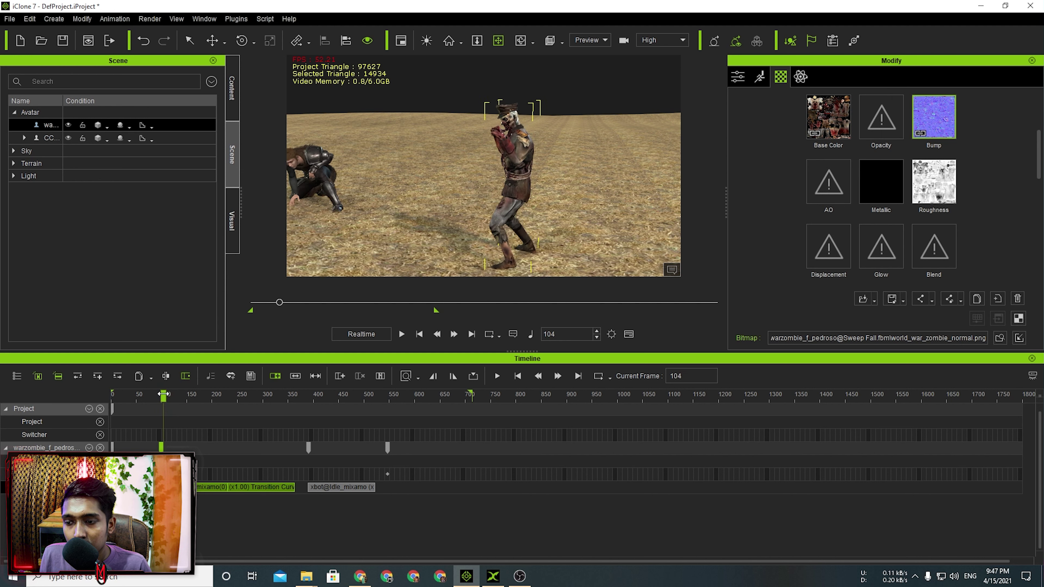
double_click(310, 449)
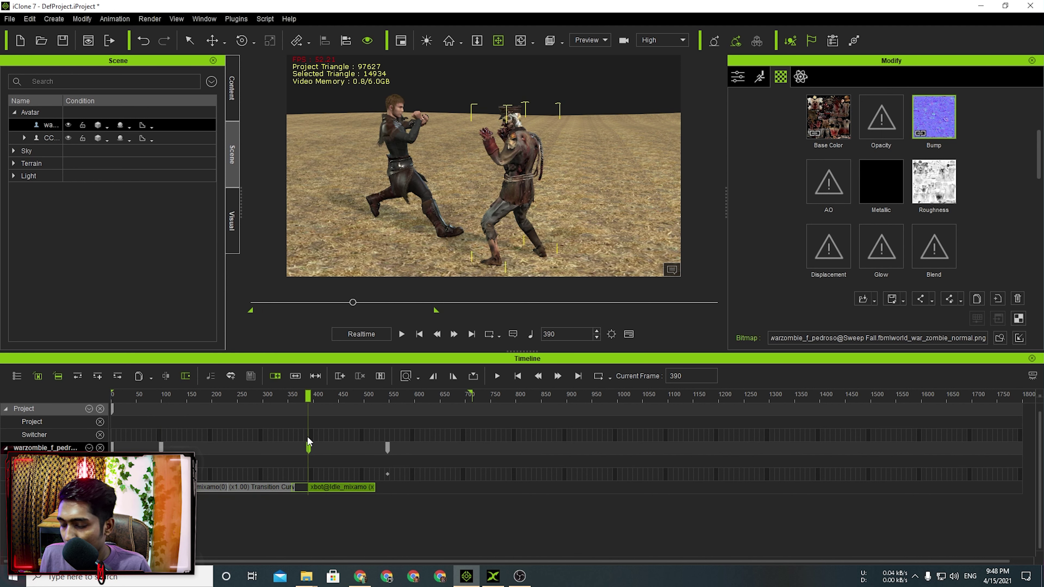
left_click_drag(308, 396, 156, 404)
left_click(161, 448)
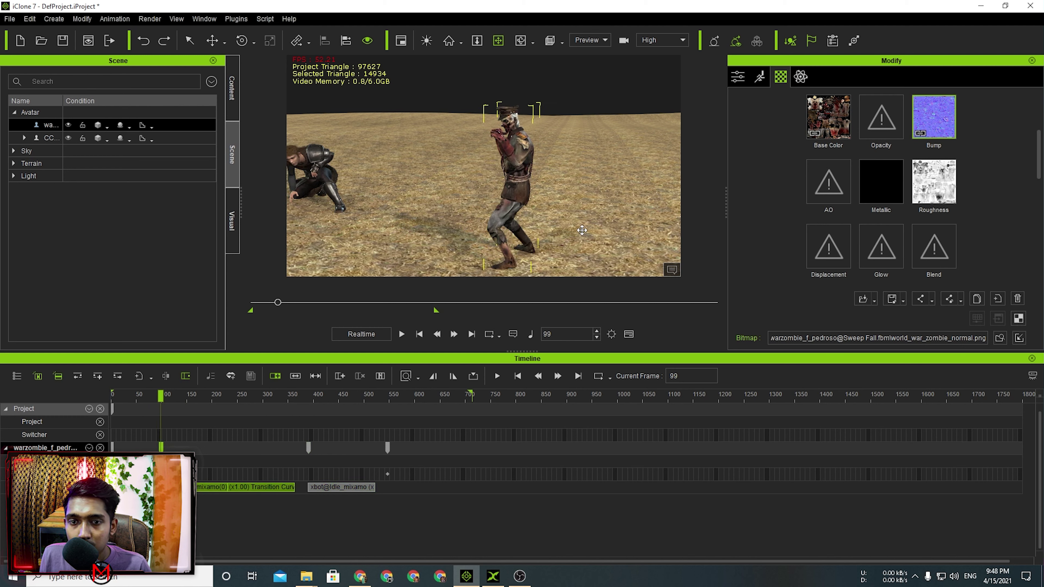
Orbit around the fighters and review the knockdown between frames 362 and 578
scroll(546, 211, "down", 3)
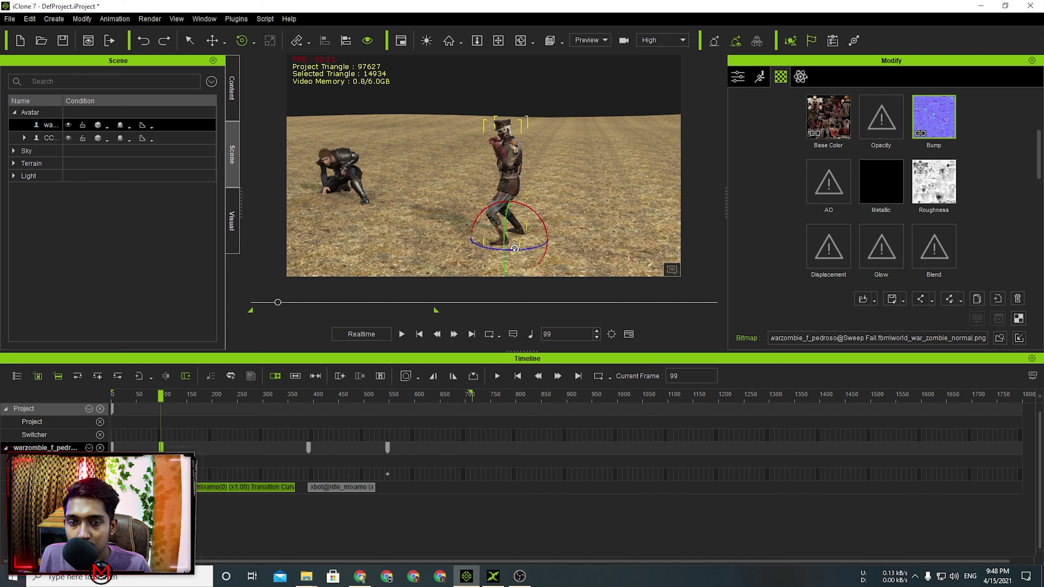
left_click_drag(567, 186, 524, 178)
key("space")
scroll(524, 177, "up", 3)
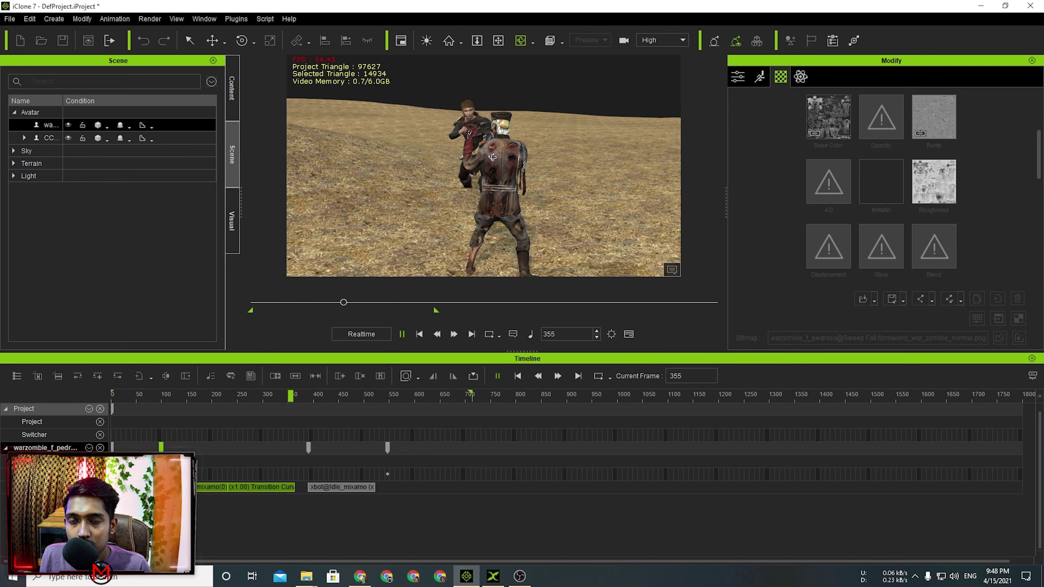
left_click_drag(478, 171, 551, 177)
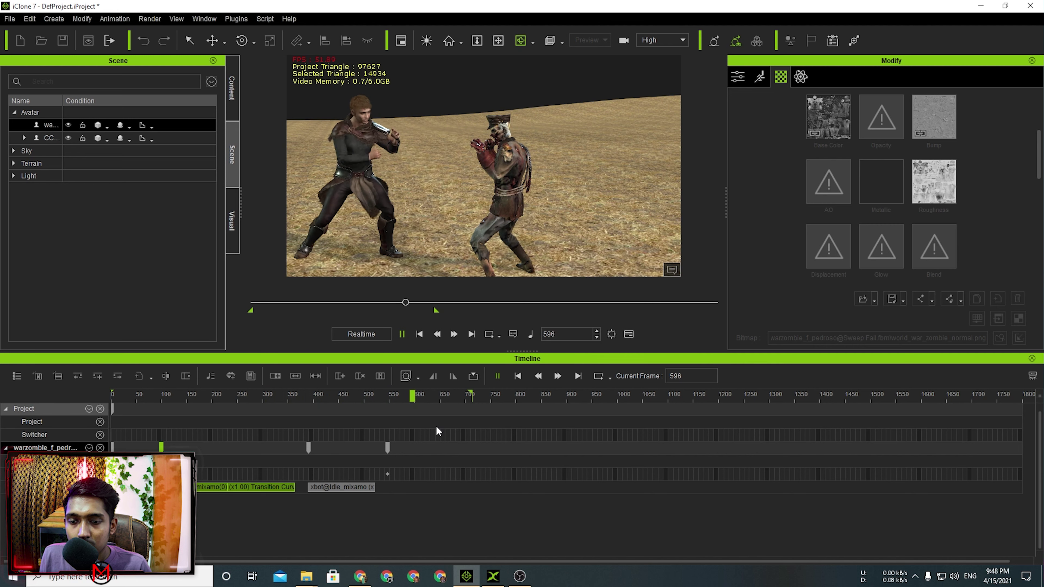
left_click_drag(413, 397, 345, 396)
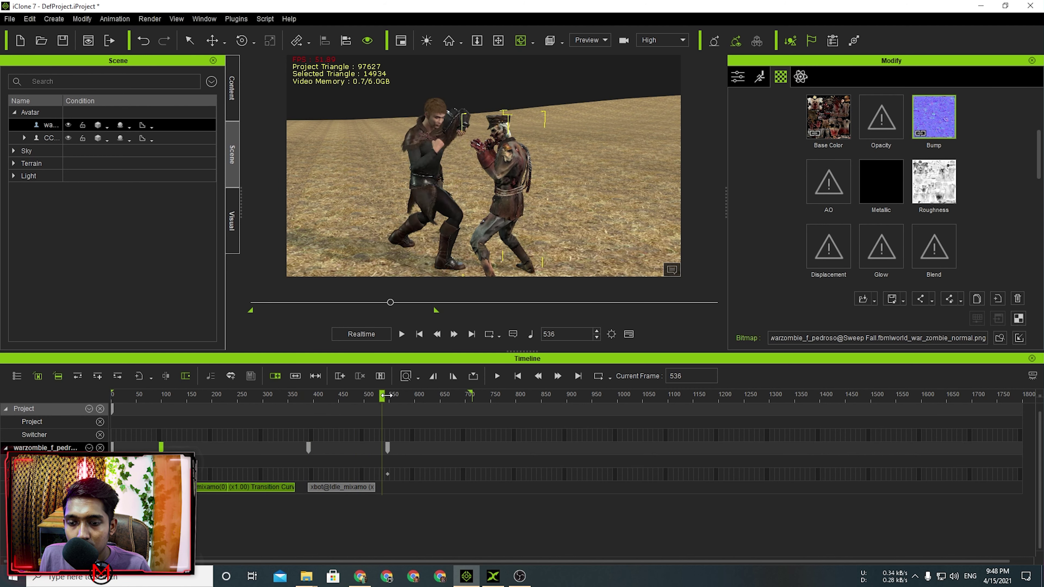
mouse_move(391, 397)
left_mouse_down()
mouse_move(366, 397)
mouse_move(382, 398)
left_mouse_up()
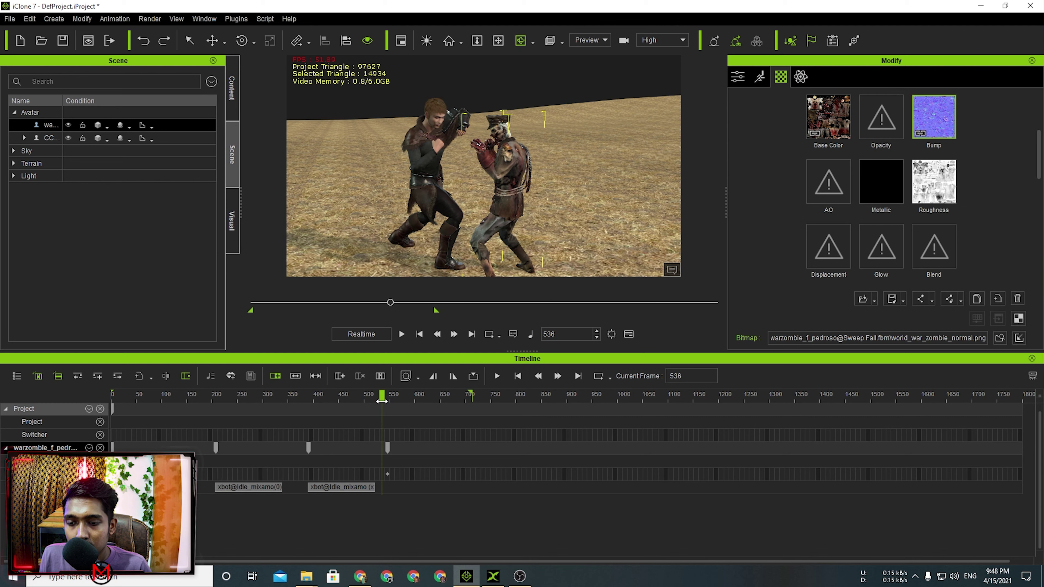
left_click_drag(382, 398, 233, 399)
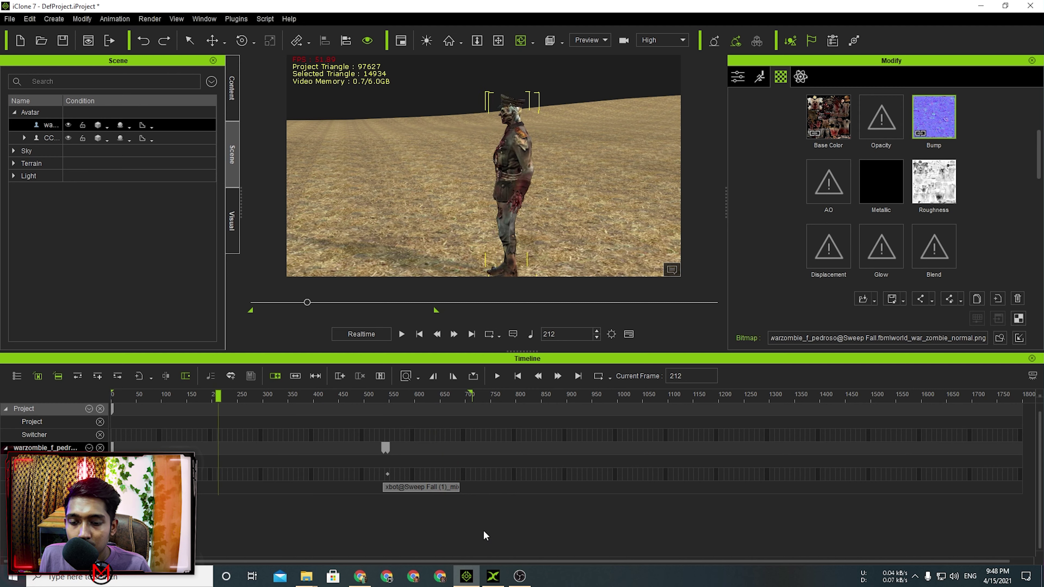
left_click(493, 576)
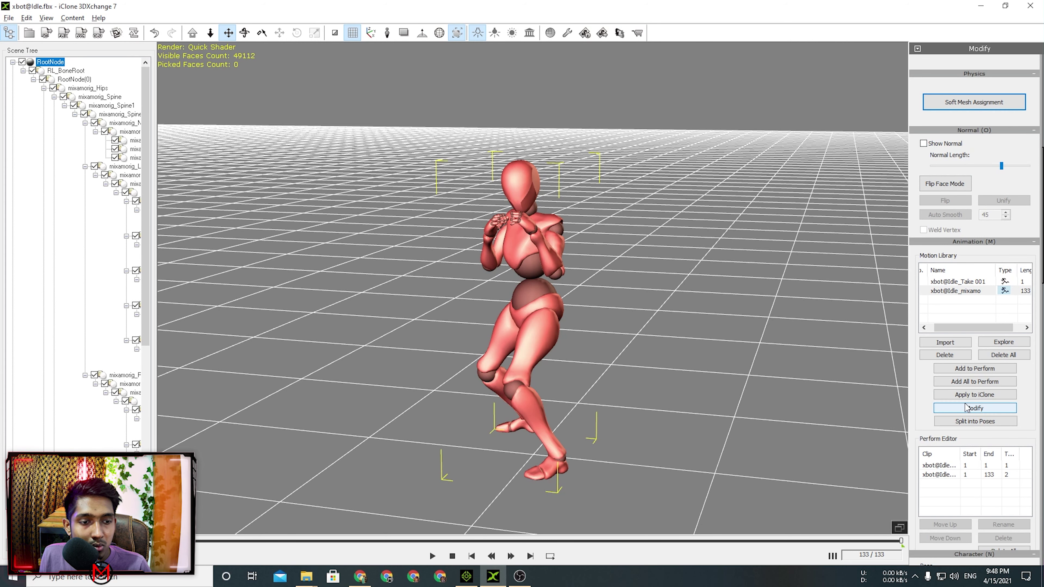
Back in iClone, scrub to where the Idle clip ends and select the Sweep Fall clip
left_click(467, 576)
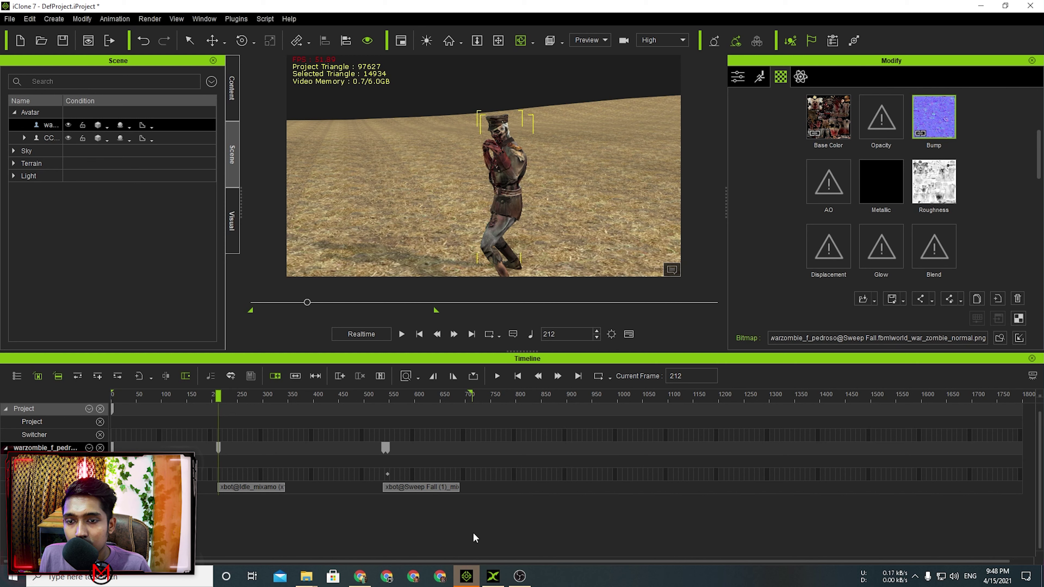
left_click_drag(218, 397, 374, 398)
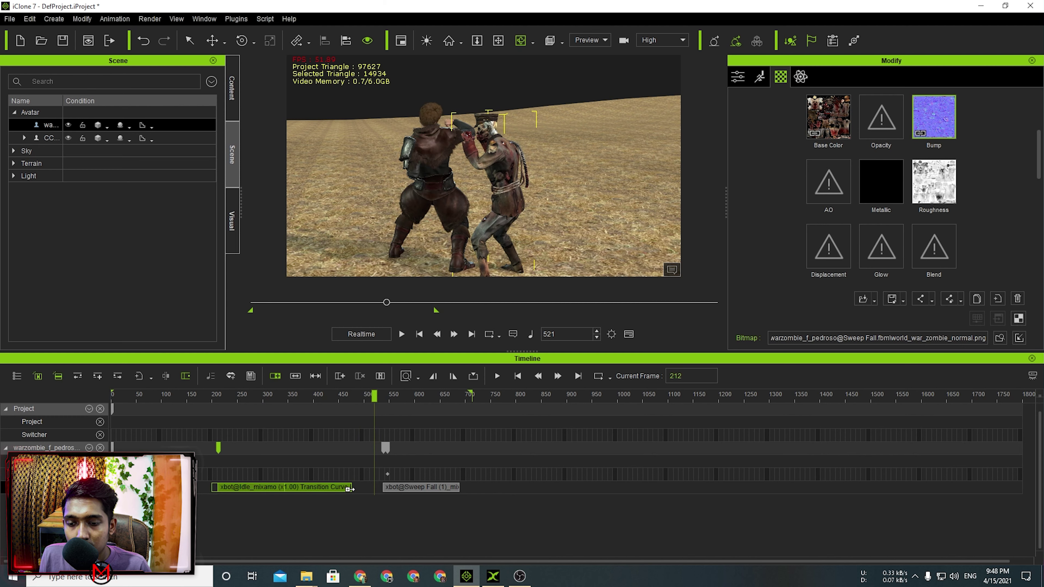
left_click(349, 489)
left_click(403, 493)
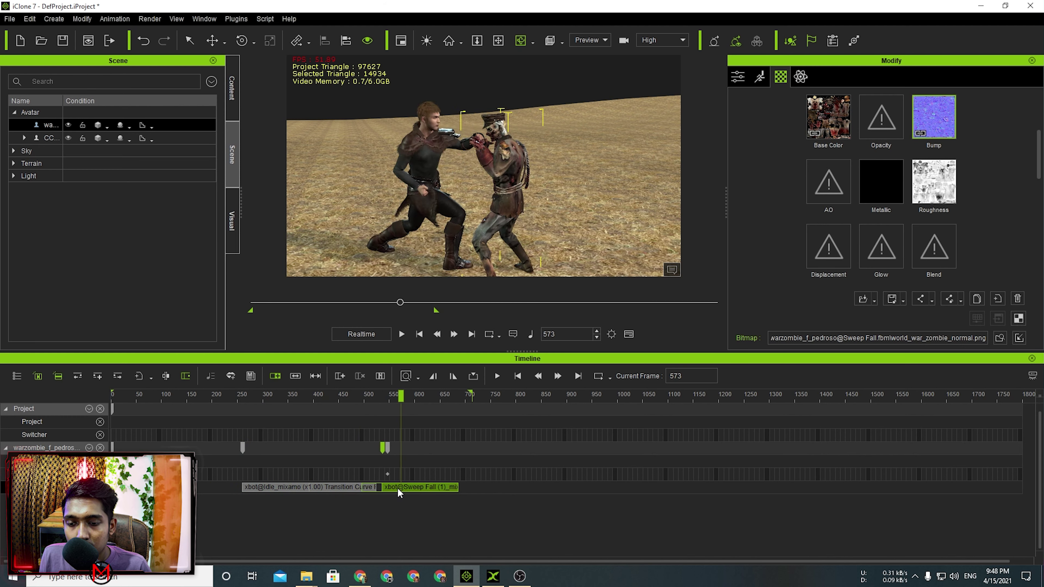
Undo the last clip change, nudge the Idle clip slightly earlier, and check the blend at frame 240
key("ctrl+z")
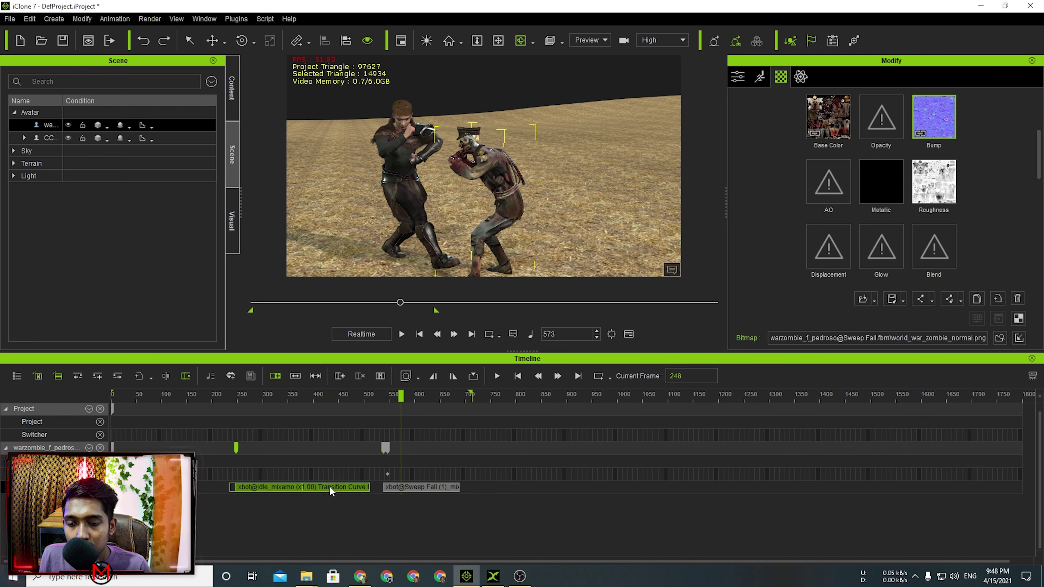
left_click_drag(331, 489, 328, 489)
left_click_drag(332, 394, 315, 407)
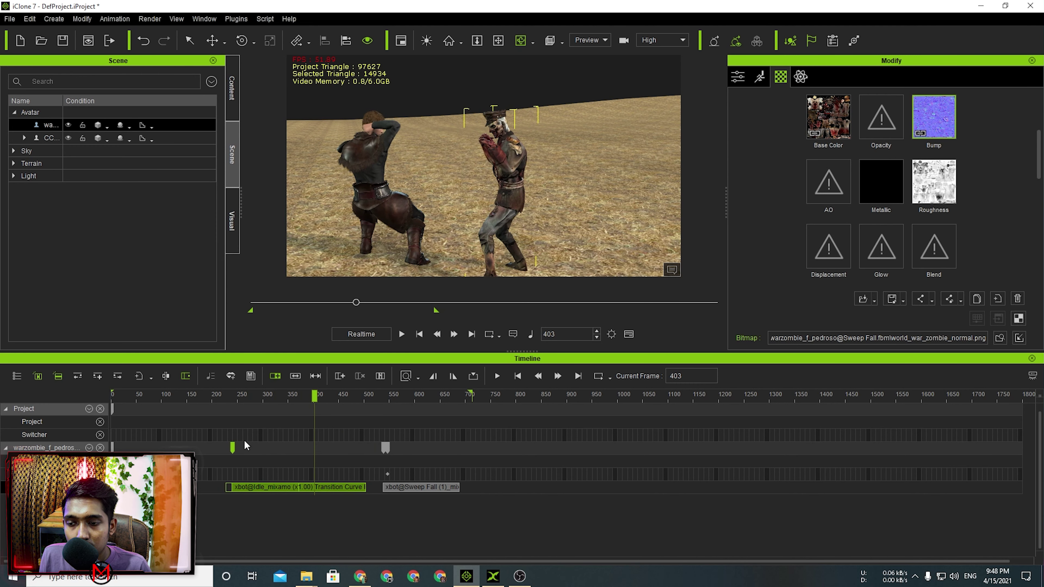
left_click(233, 448)
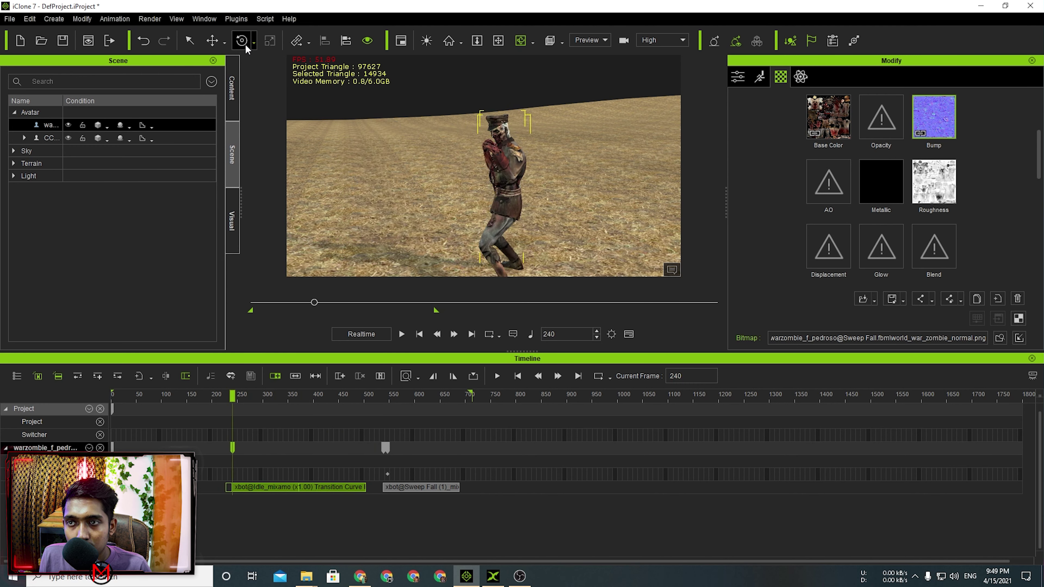
Preview the zombie idling, taking the punch and falling from frame 240, then open the Content library
left_click_drag(490, 260, 494, 263)
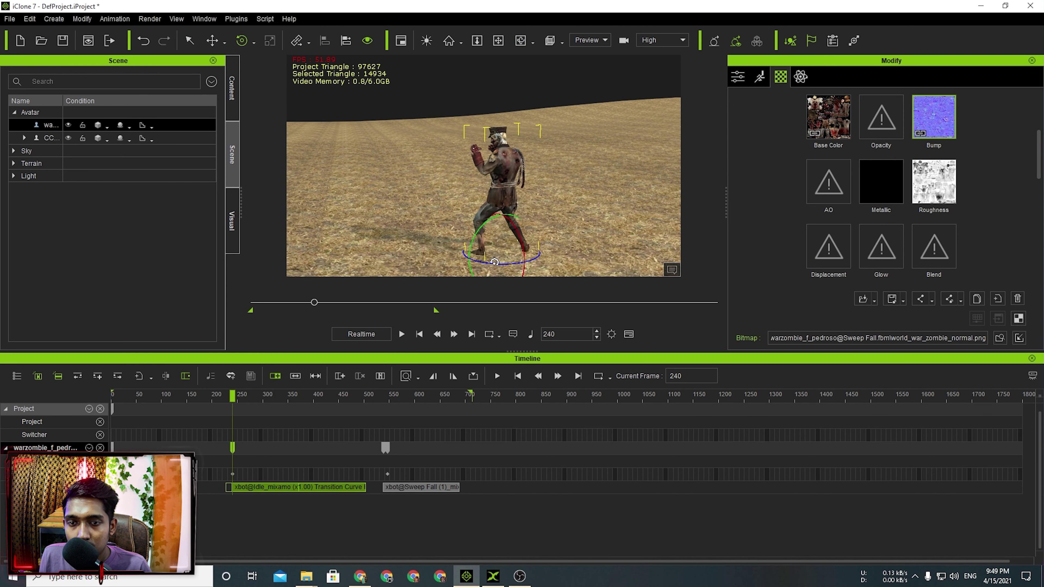
left_click(402, 334)
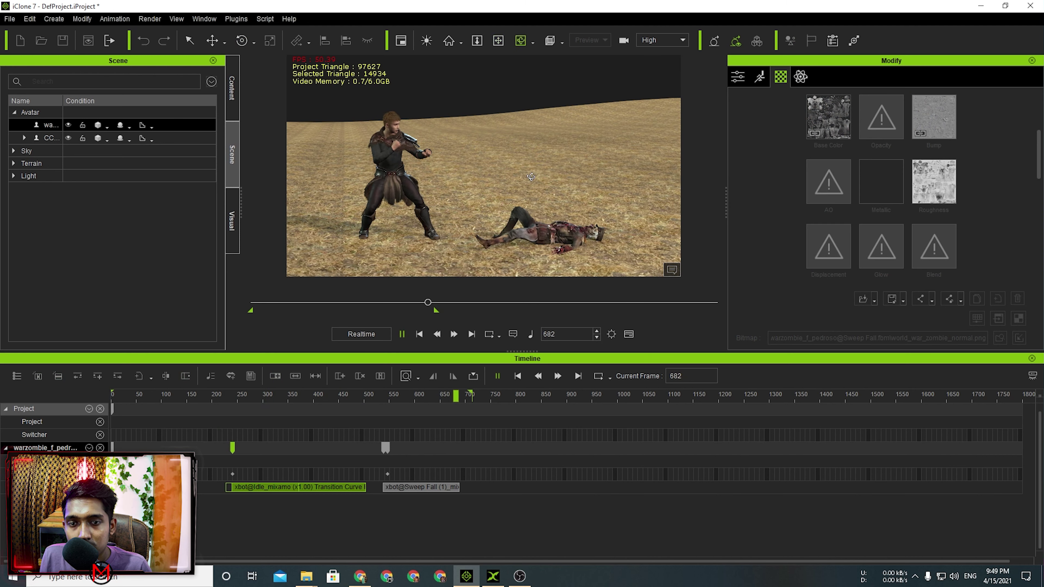
right_click_drag(532, 177, 472, 119)
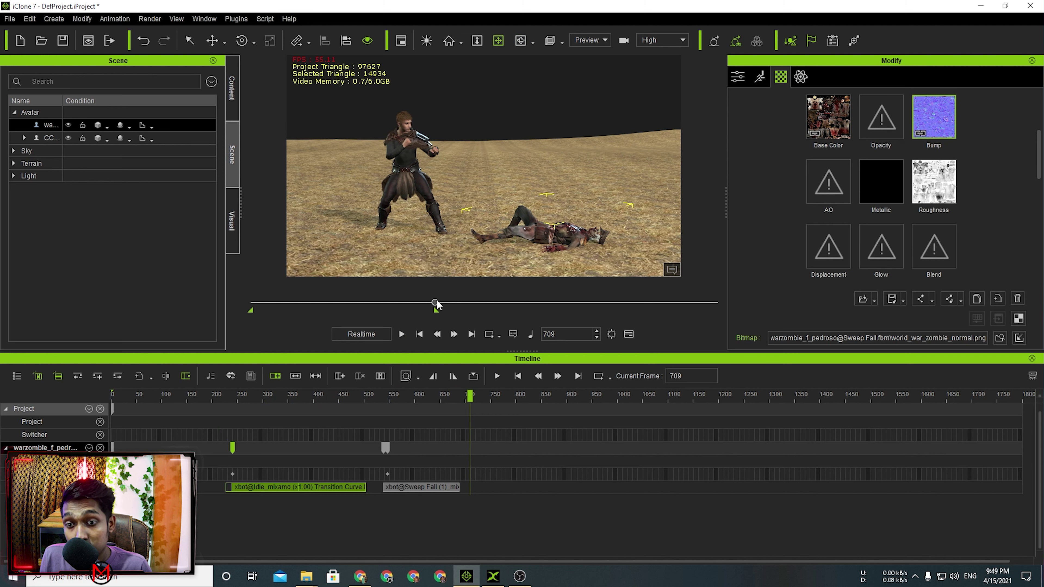
left_click_drag(435, 304, 344, 303)
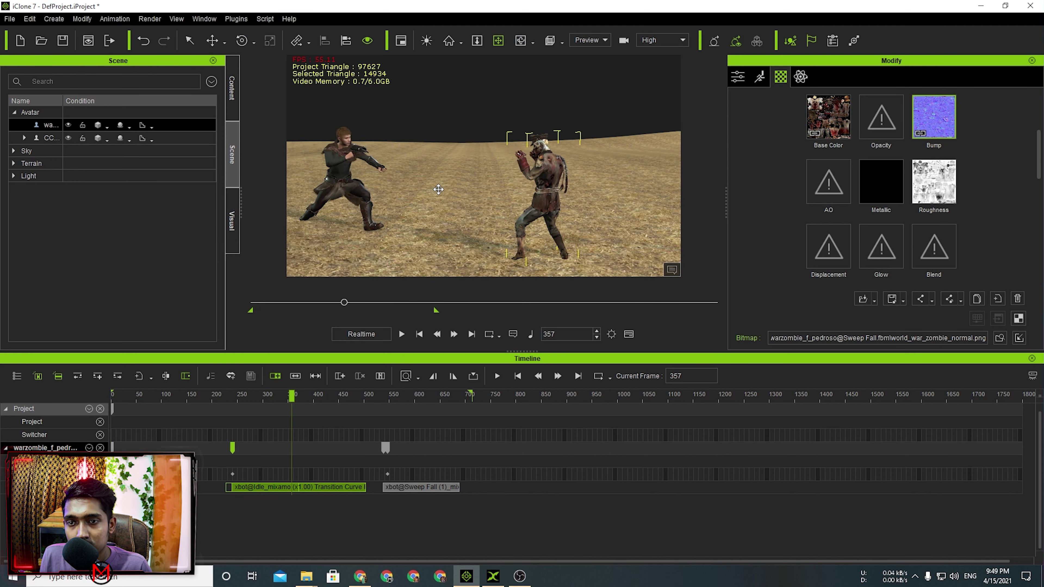
left_click(232, 88)
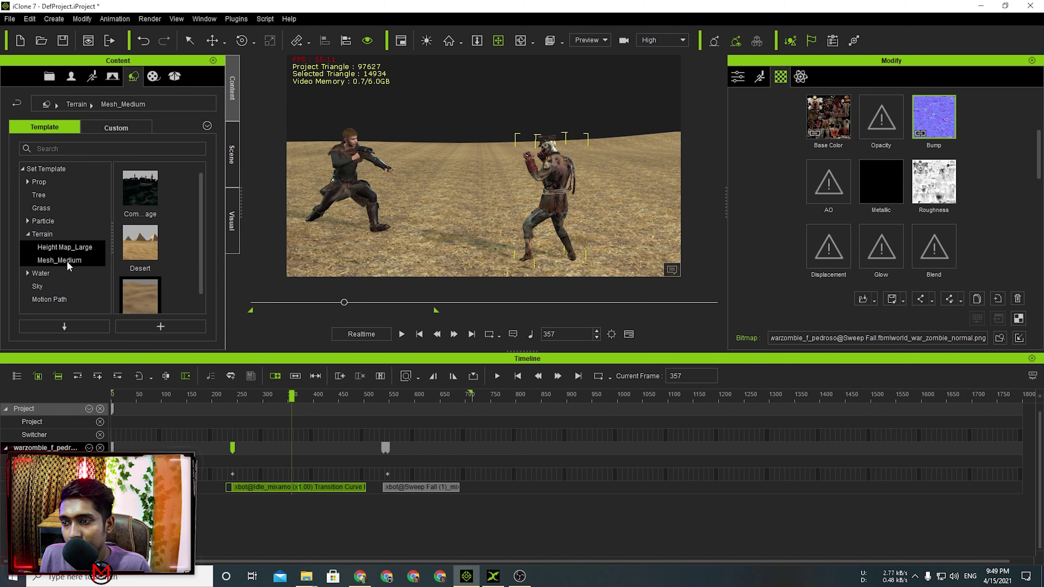
Apply a Sky template to the scene and lower the horizon to frame both characters
left_click(49, 287)
left_click_drag(144, 189, 477, 165)
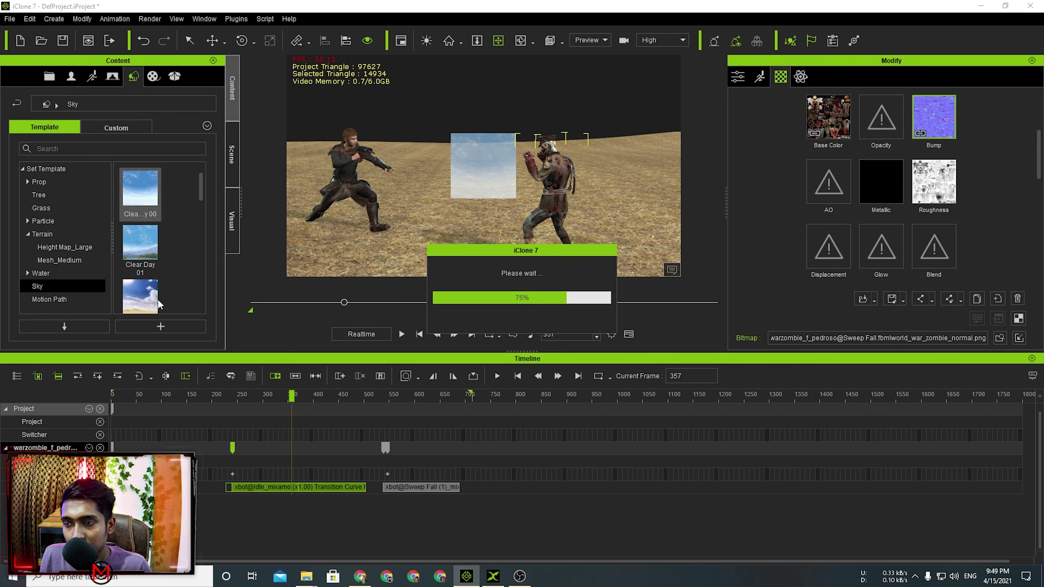
left_click_drag(143, 297, 423, 220)
right_click_drag(451, 220, 452, 177)
middle_click_drag(492, 229, 512, 217)
scroll(514, 217, "up", 3)
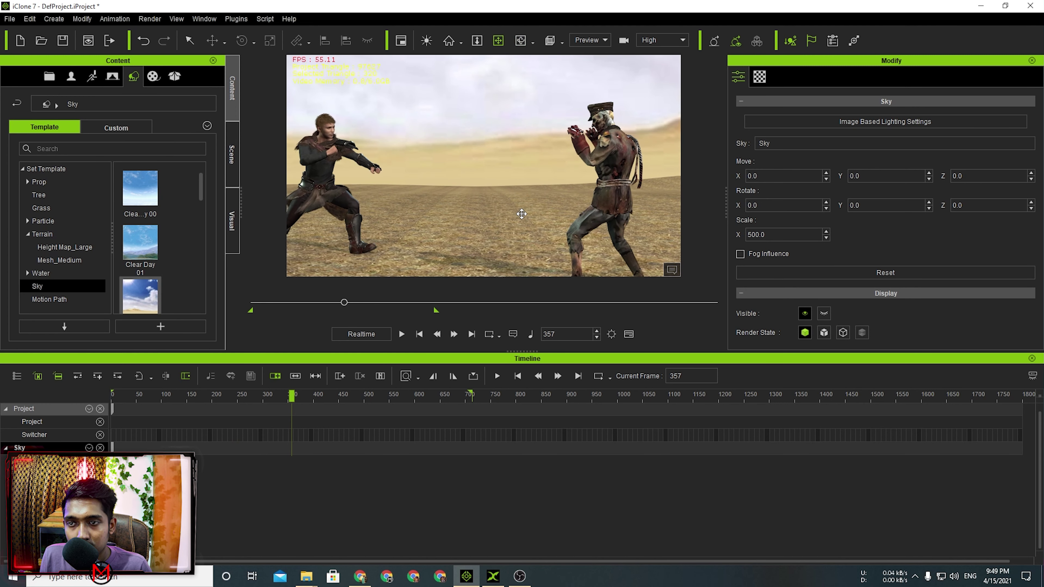
Play the animation and preview the crouching fighter against the sky around frame 133
key("space")
left_click_drag(365, 303, 230, 302)
left_click_drag(373, 220, 571, 215)
scroll(571, 215, "up", 3)
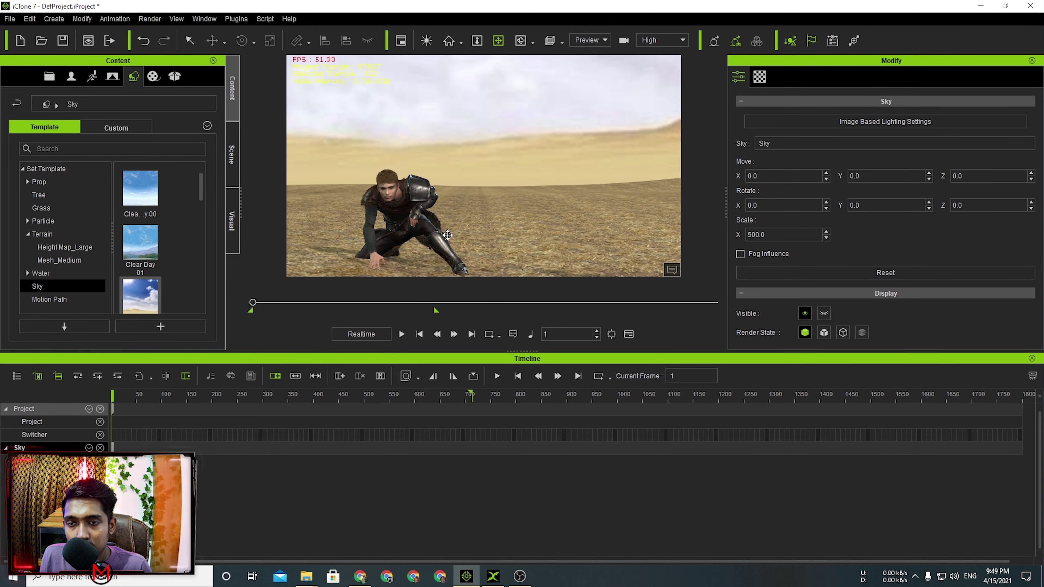
left_click_drag(548, 177, 461, 228)
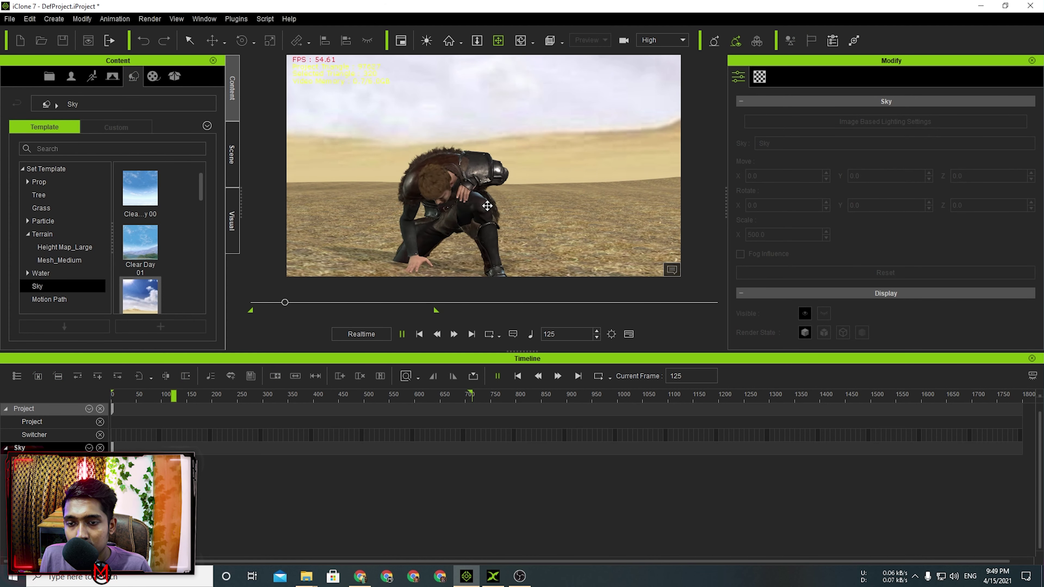
left_click_drag(285, 305, 289, 304)
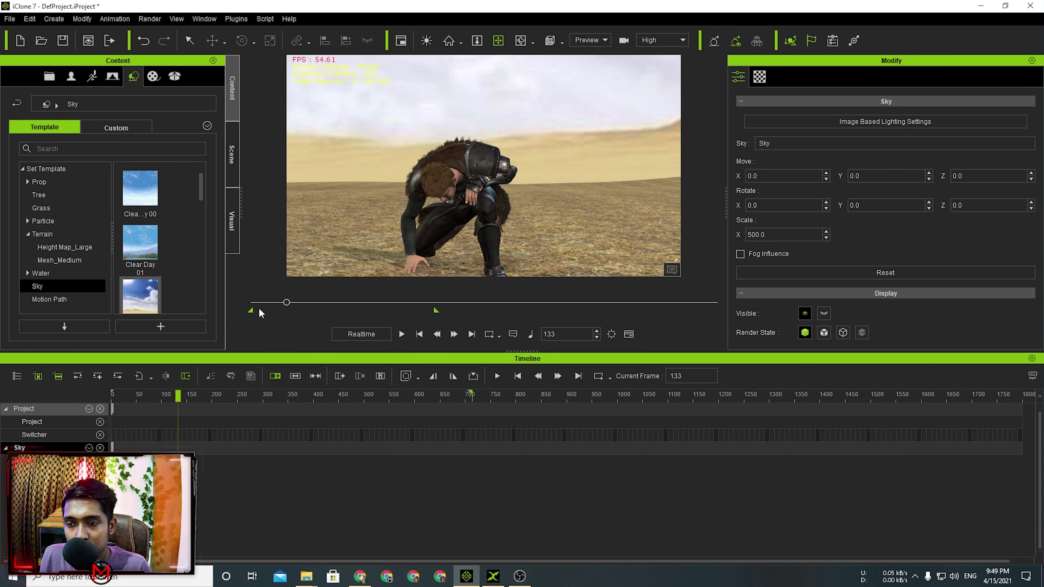
scroll(418, 217, "down", 5)
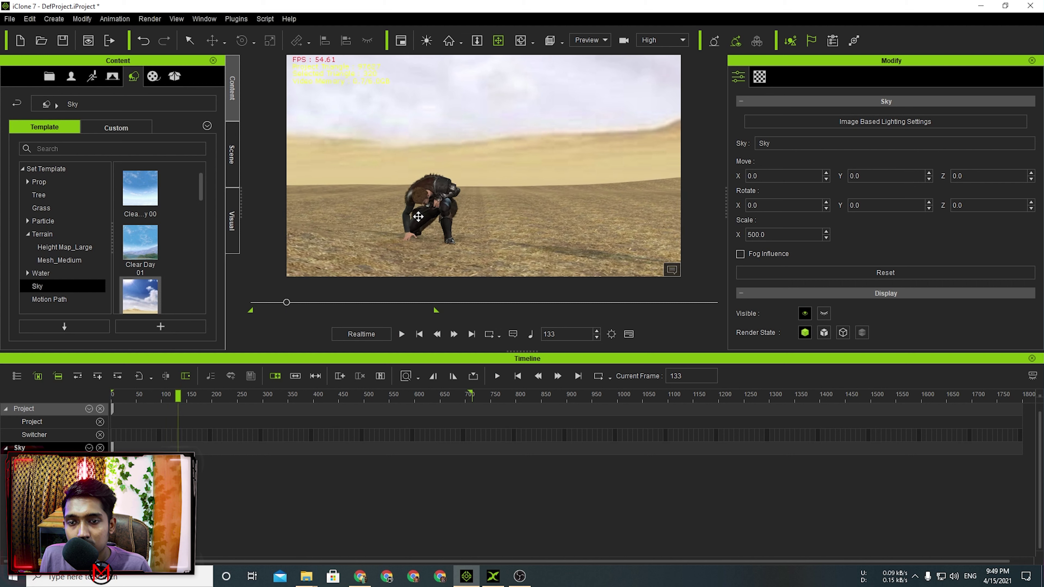
left_click_drag(419, 217, 468, 198)
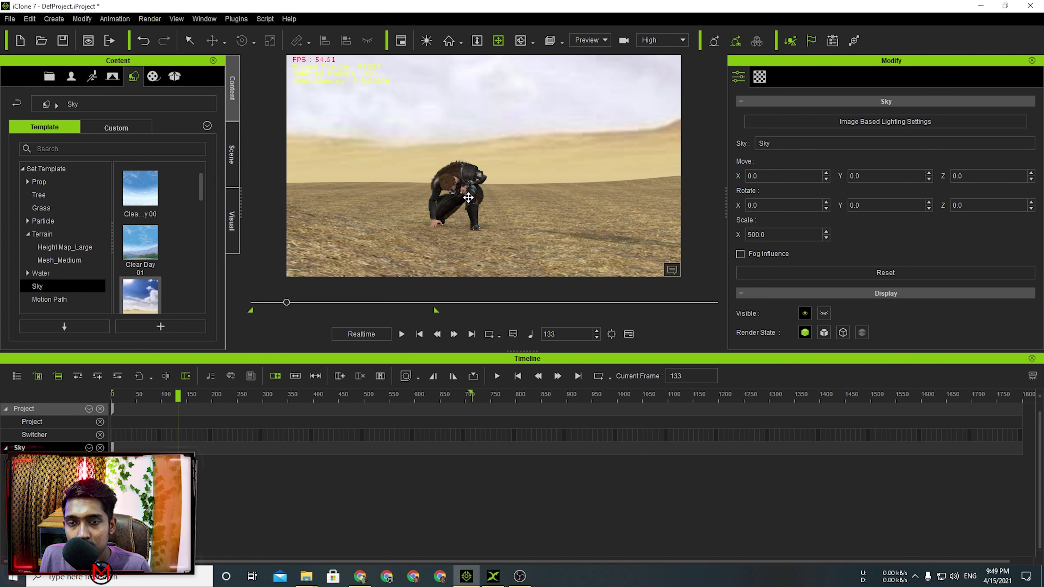
scroll(468, 198, "up", 2)
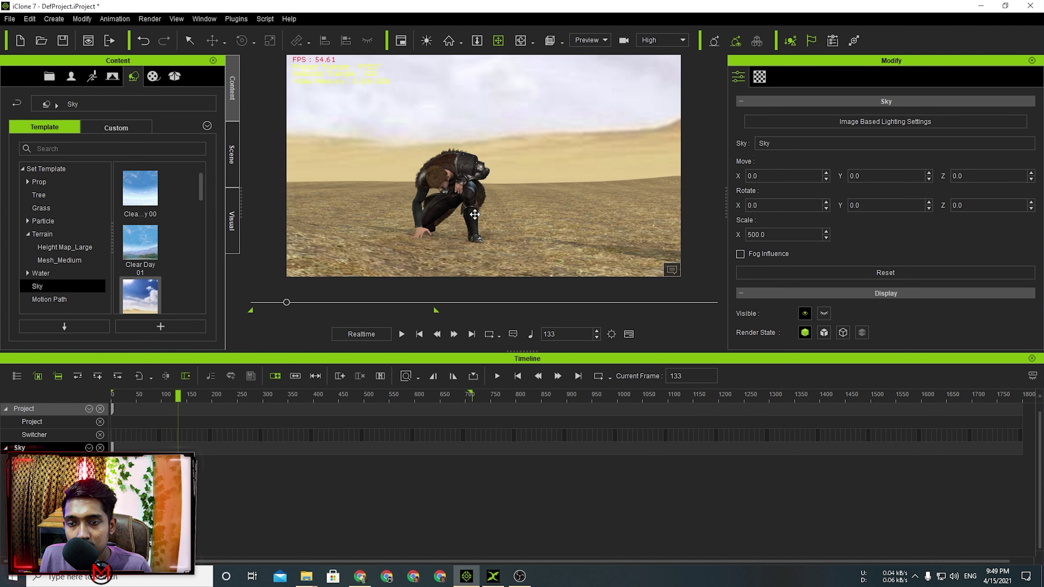
Add a new camera and key its first shot at frame 345, zoomed in on the fighter
left_click(54, 18)
left_click(92, 165)
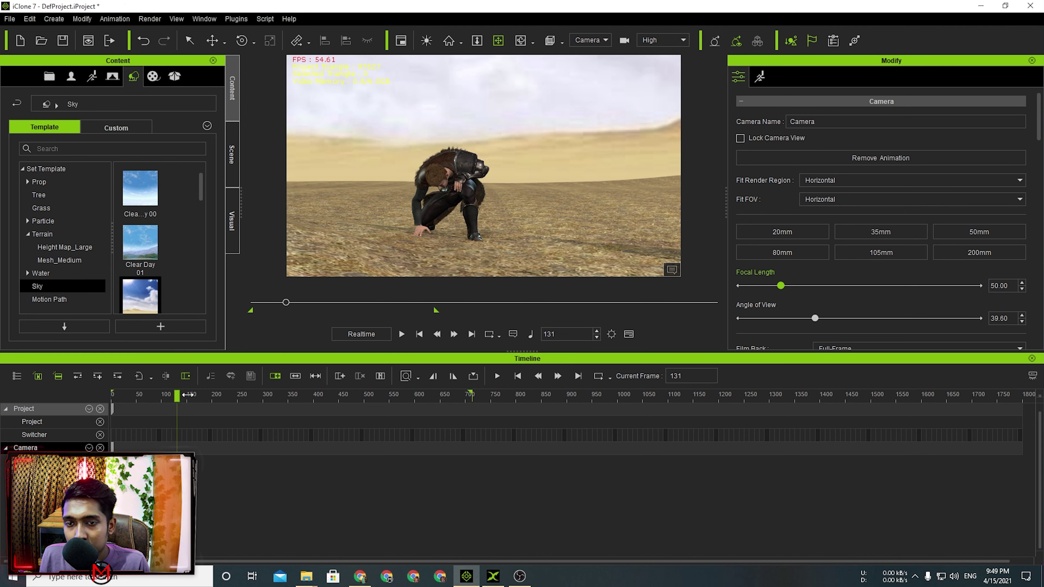
left_click_drag(184, 396, 223, 397)
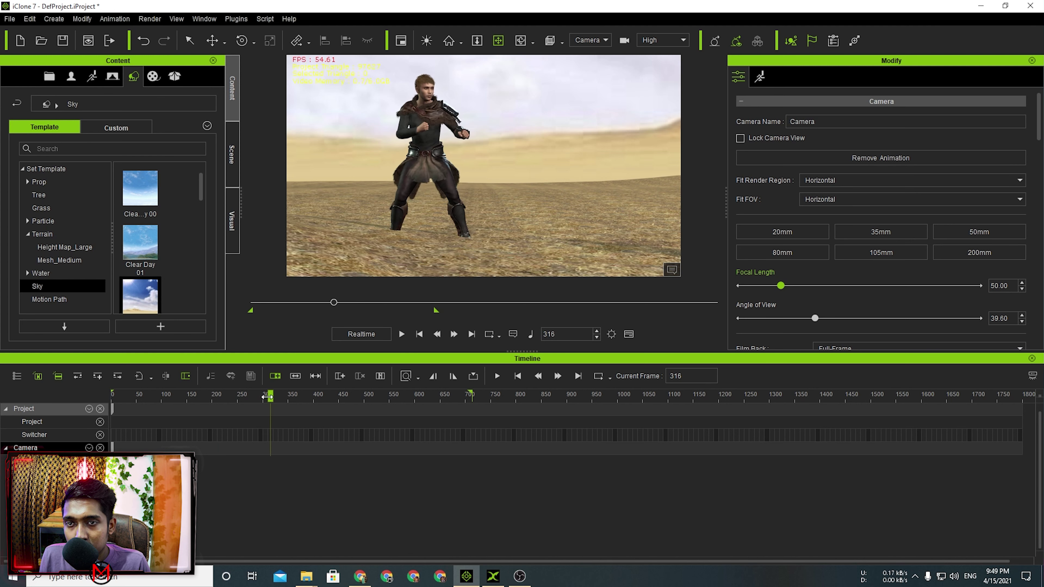
left_click_drag(280, 397, 287, 393)
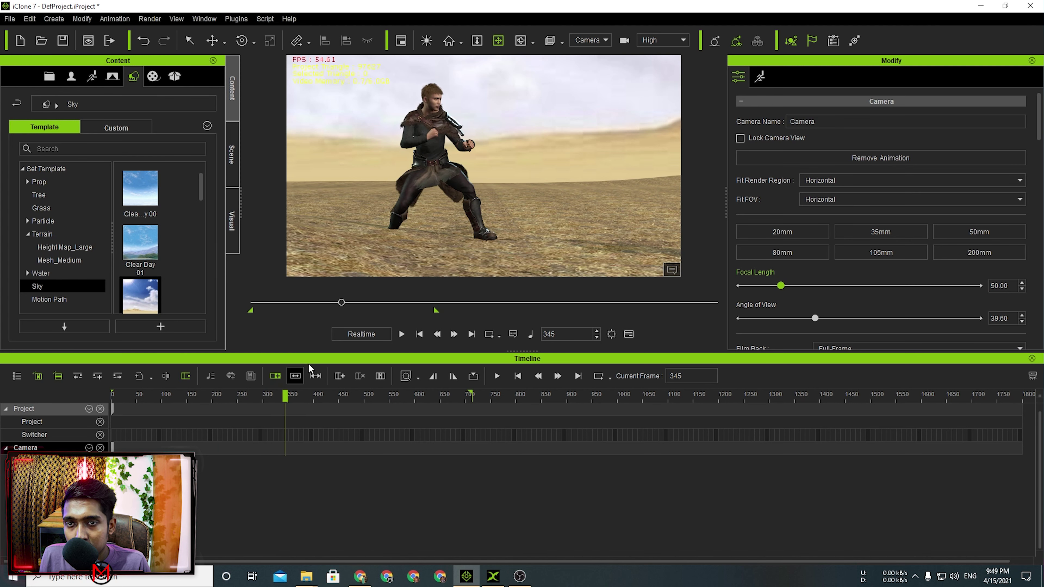
scroll(414, 137, "up", 3)
middle_click_drag(415, 138, 480, 290)
middle_click_drag(470, 183, 474, 218)
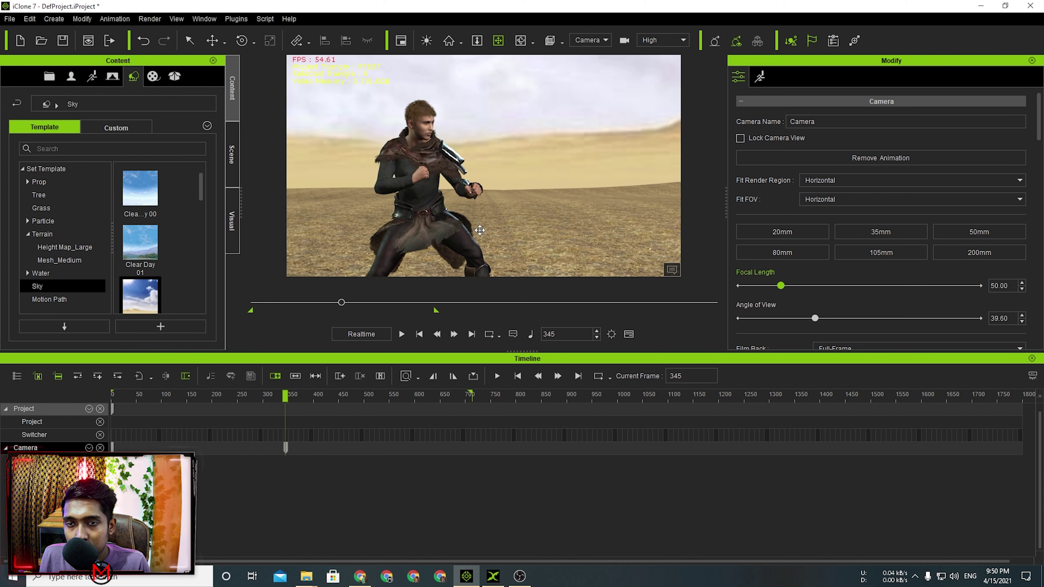
key("z")
left_click_drag(474, 218, 472, 173)
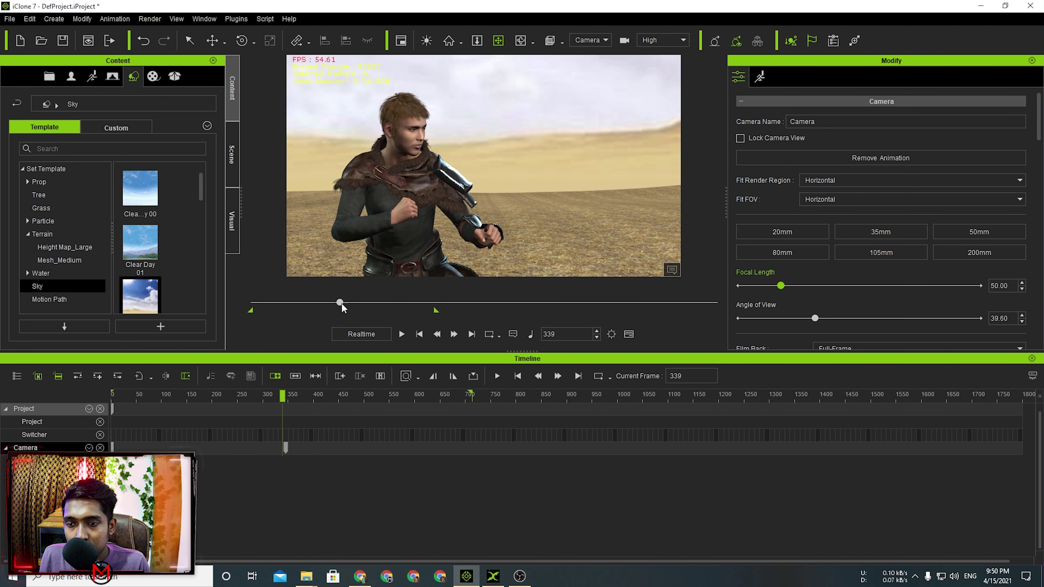
Key the camera at frame 418, framing both the fighter and the zombie
left_click_drag(340, 303, 360, 302)
left_click_drag(659, 157, 271, 178)
left_click_drag(631, 182, 280, 147)
scroll(505, 171, "down", 4)
middle_click_drag(505, 170, 403, 182)
left_click_drag(360, 307, 401, 293)
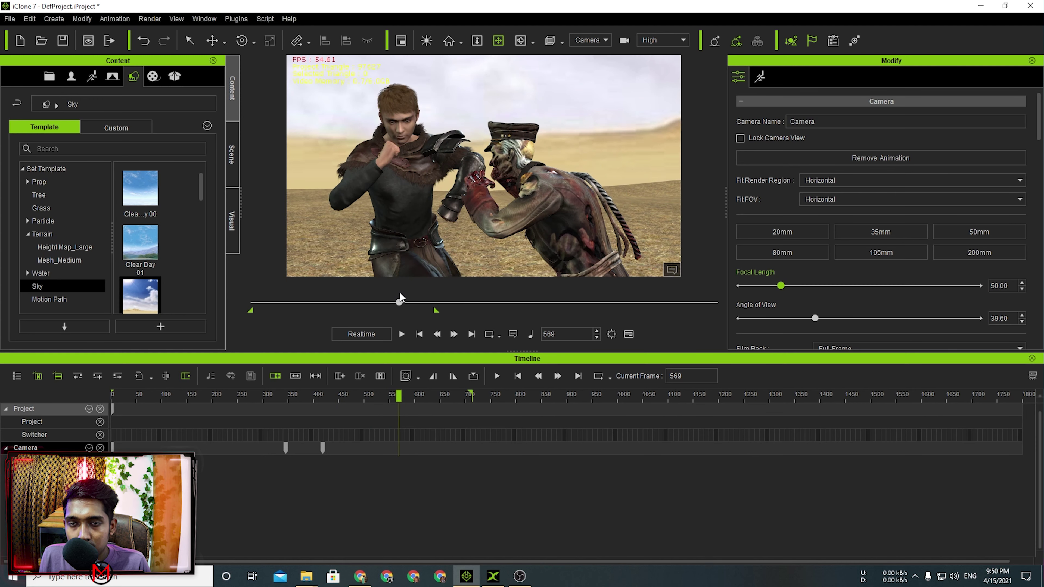
Key wider shots of both characters at frames 569 and 693, then play the camera animation
right_click_drag(411, 230, 415, 224)
middle_click_drag(415, 223, 403, 193)
scroll(457, 217, "down", 5)
right_click_drag(488, 199, 423, 296)
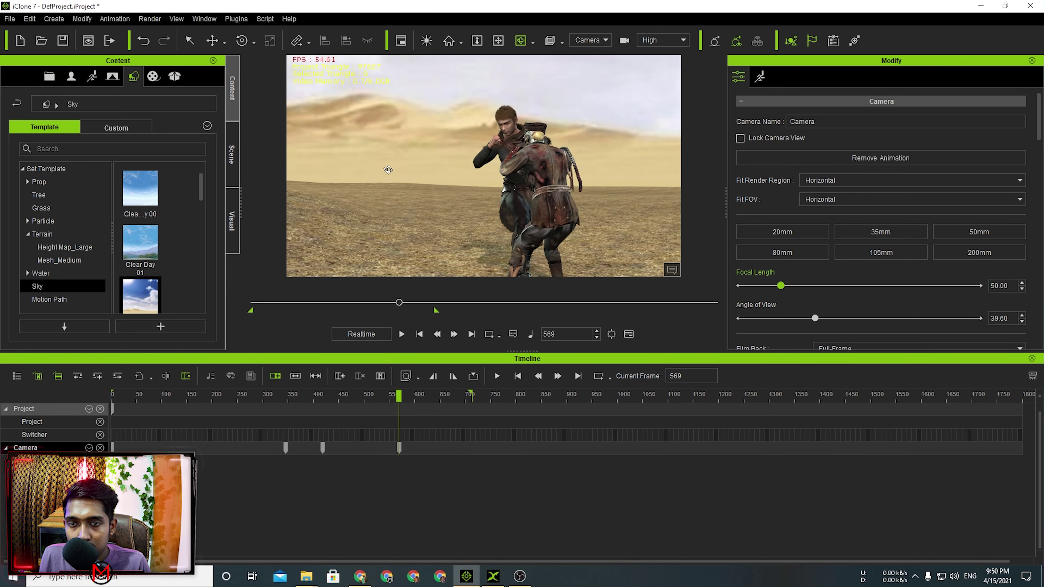
mouse_move(400, 303)
left_mouse_down()
mouse_move(373, 303)
mouse_move(413, 303)
left_mouse_up()
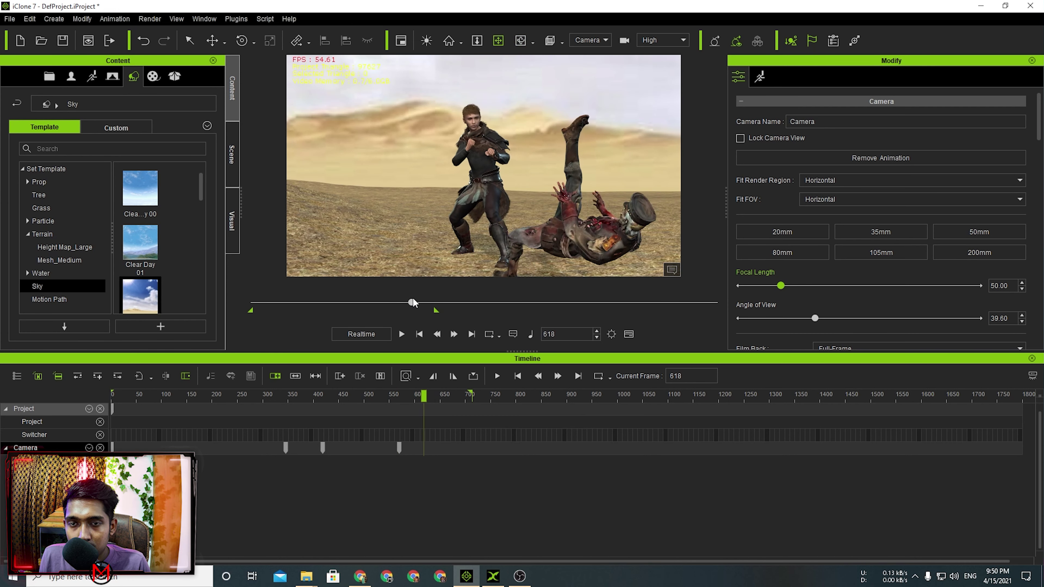
middle_click_drag(546, 202, 482, 164)
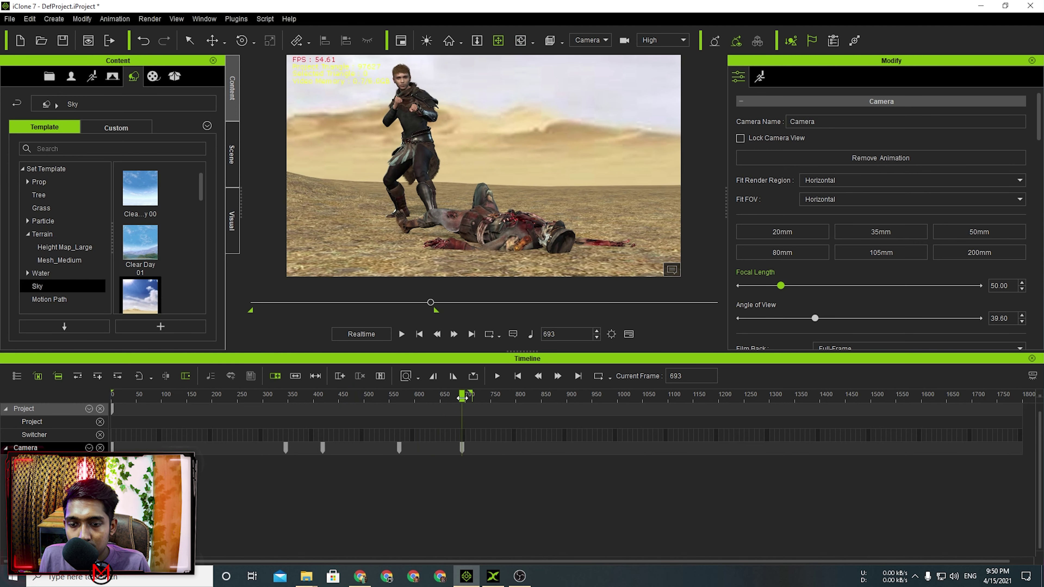
key("space")
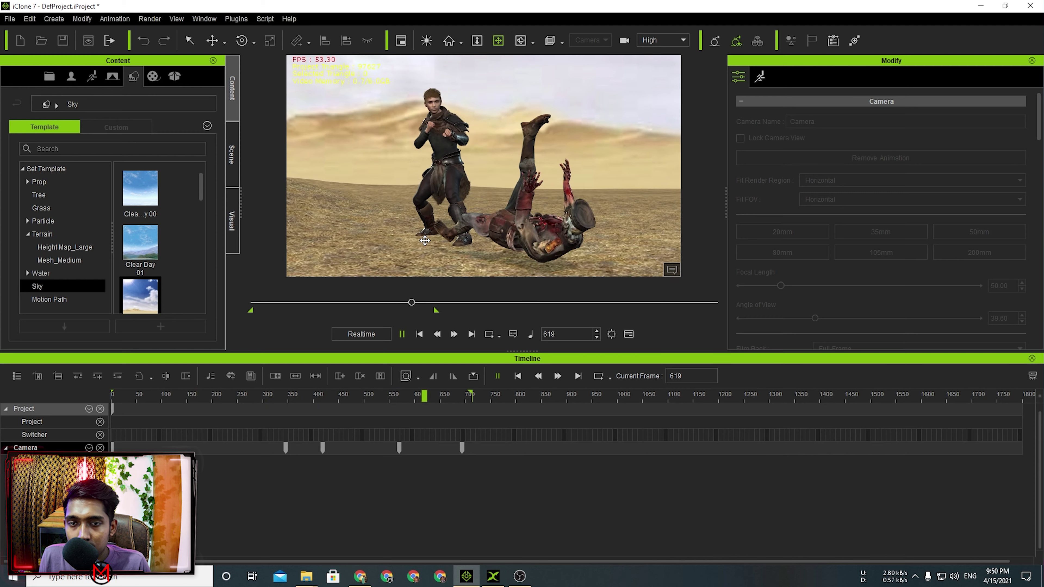
key("space")
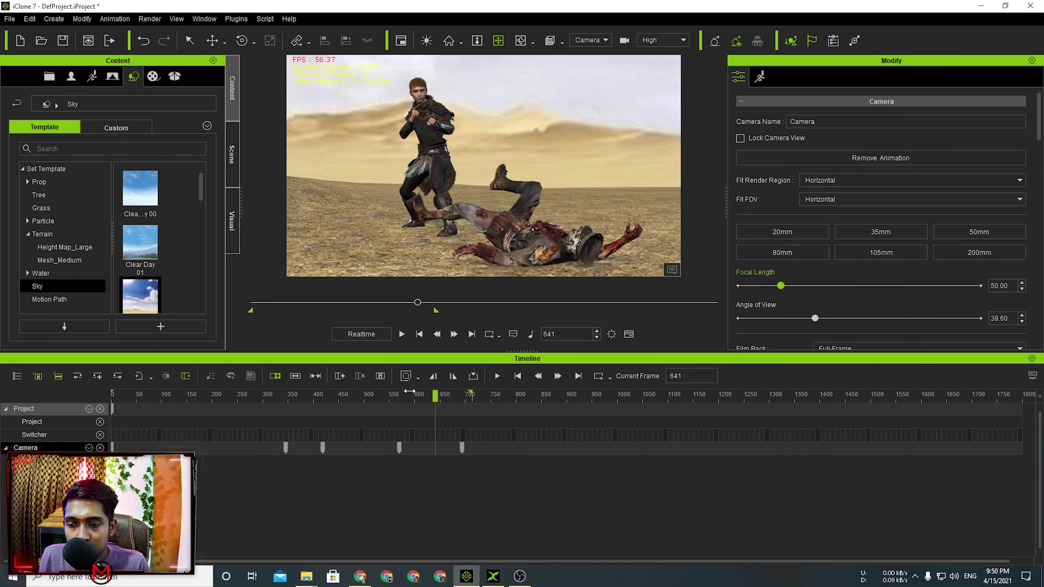
left_click_drag(409, 392, 173, 394)
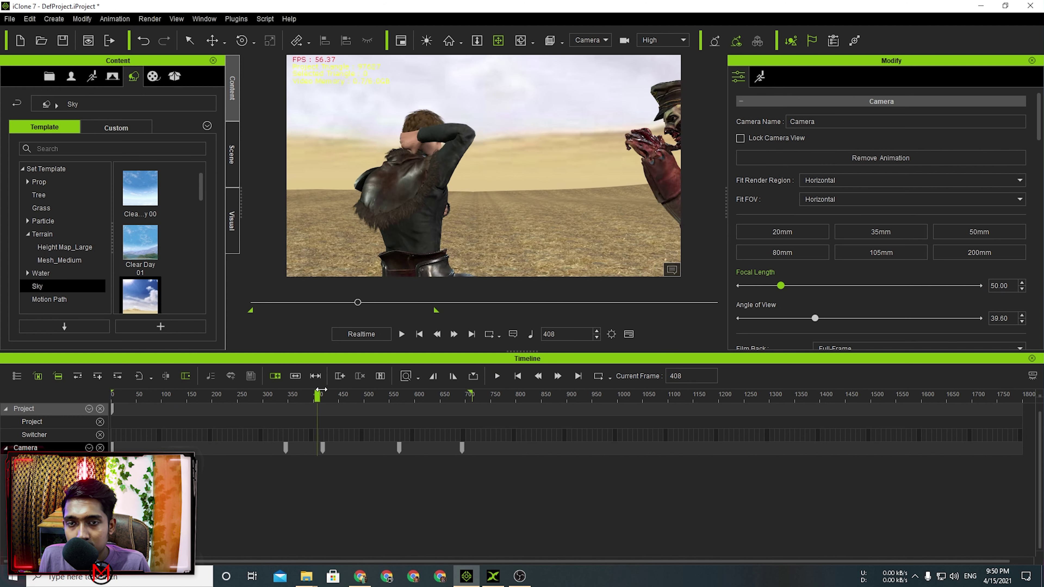
left_click_drag(321, 390, 328, 391)
left_click(428, 41)
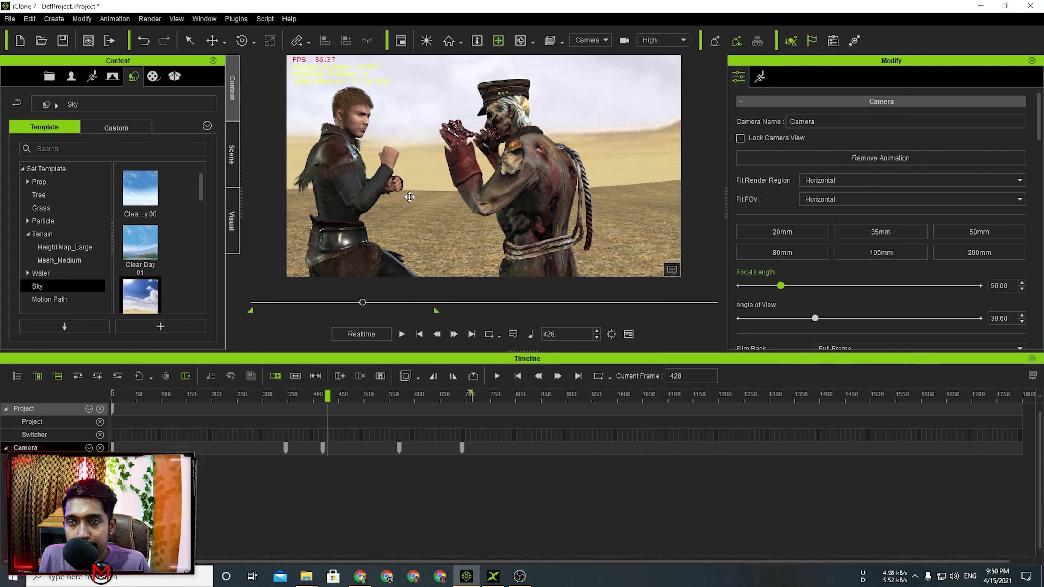
key("space")
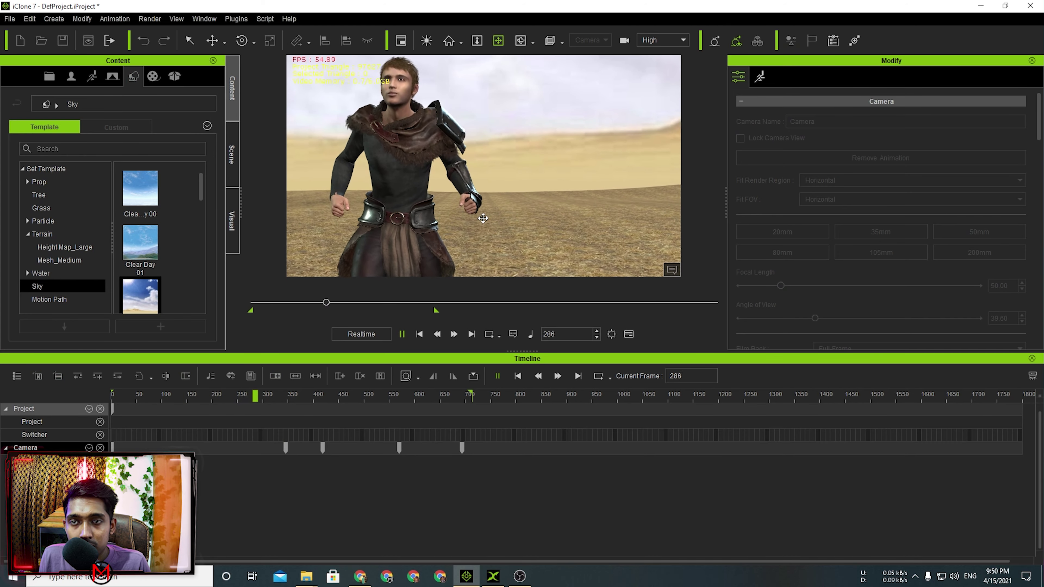
left_click(630, 334)
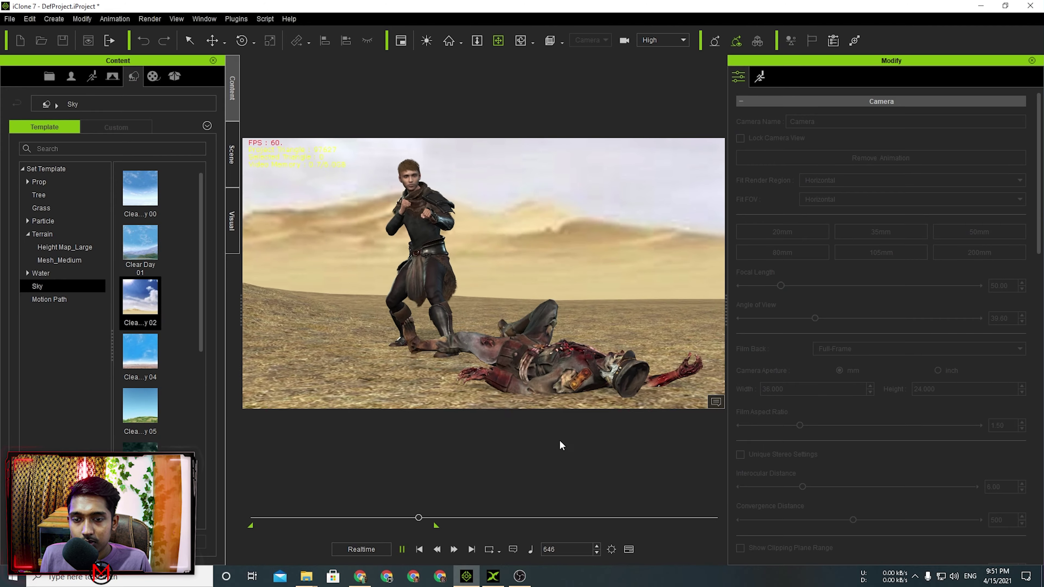
left_click_drag(591, 362, 590, 317)
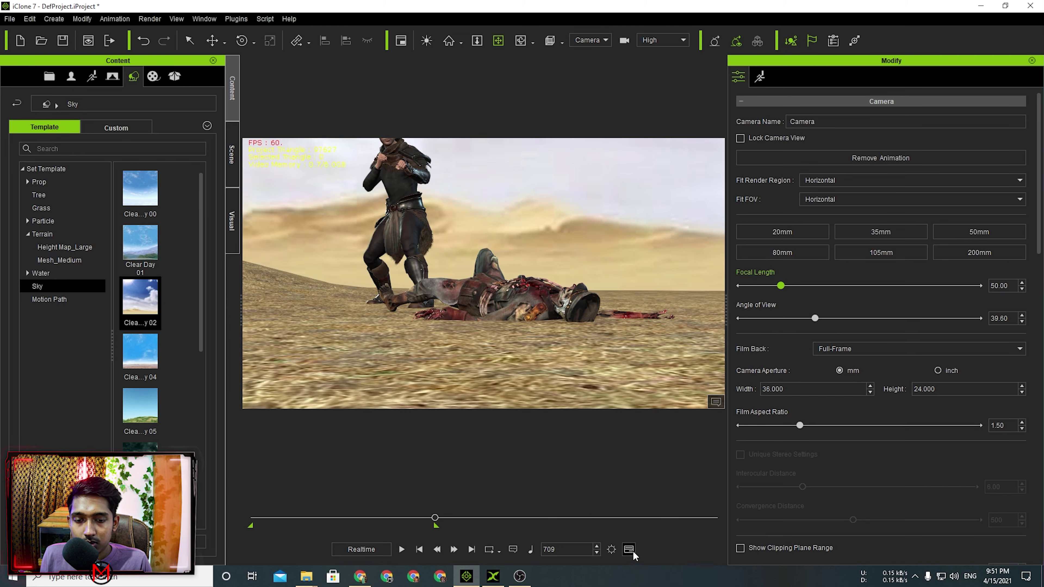
left_click(631, 551)
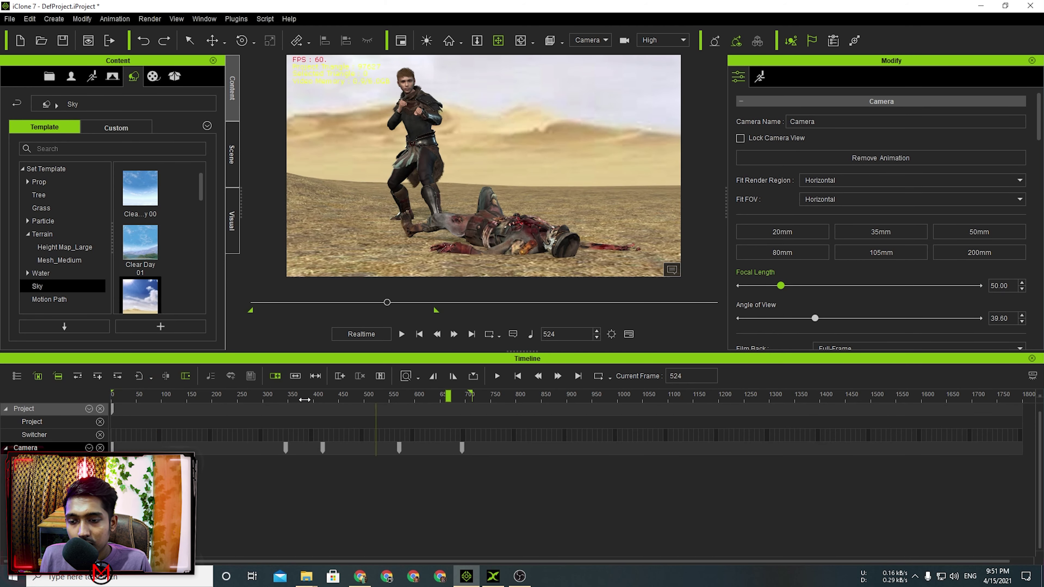
key("space")
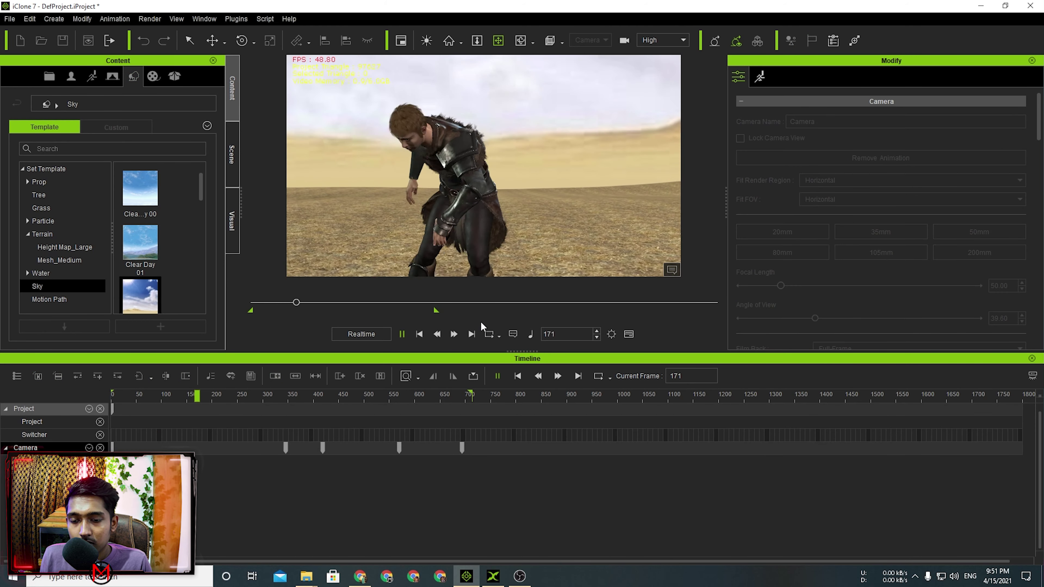